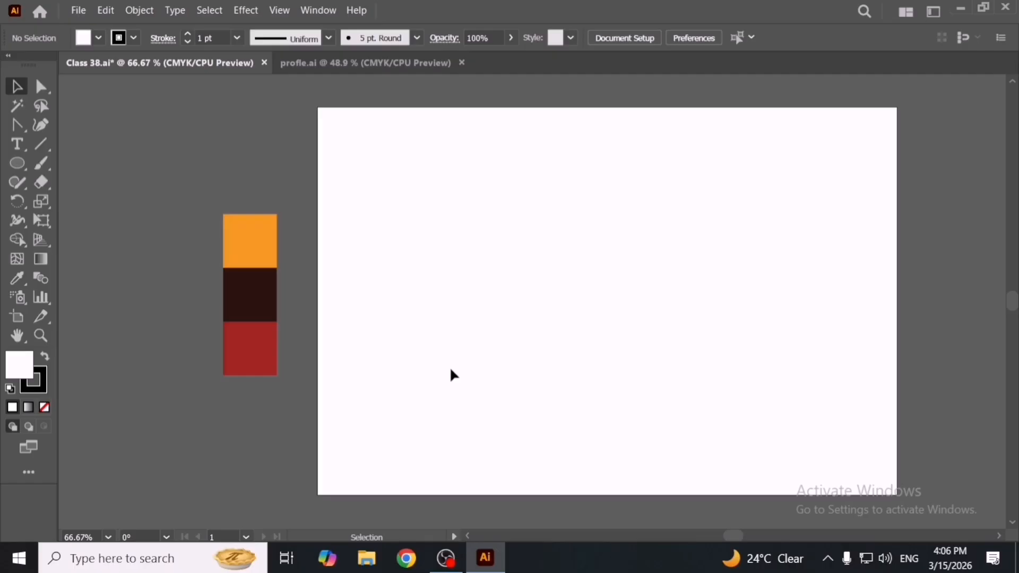
- Draw a large white circle on the empty canvas beside the three color squares
key(space)
drag(432, 362, 683, 360)
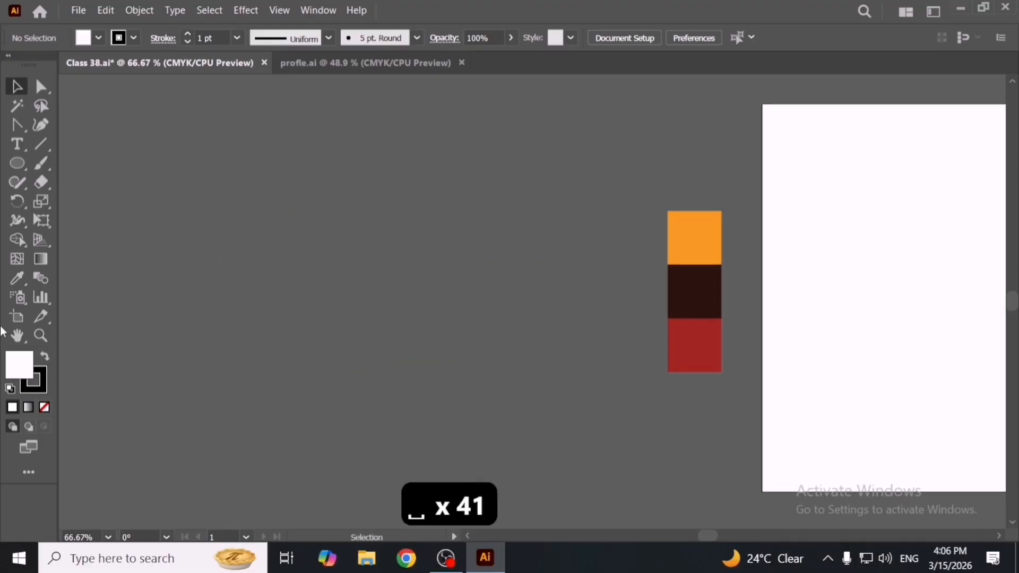
click(16, 166)
click(160, 204)
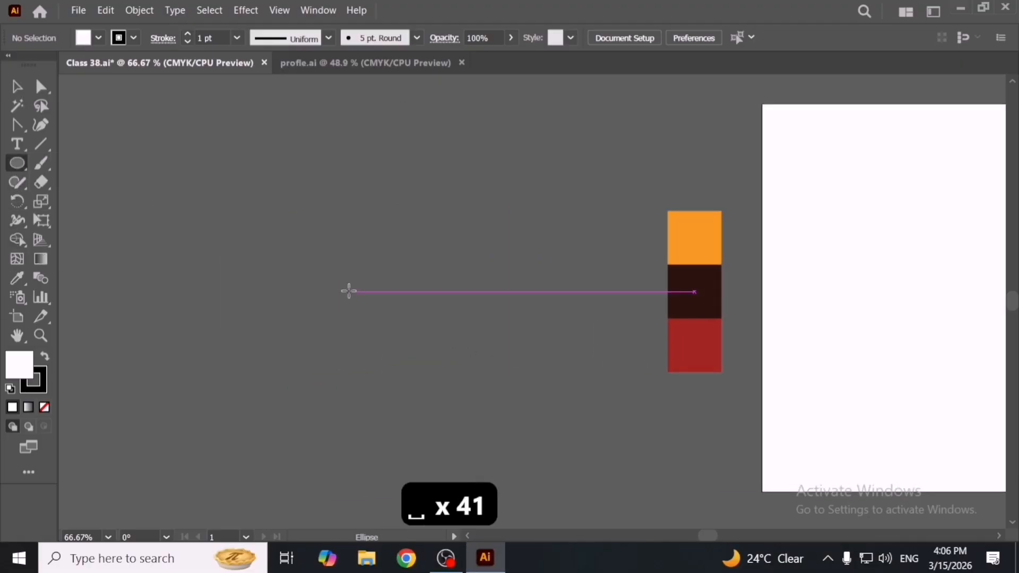
drag(400, 270, 498, 307)
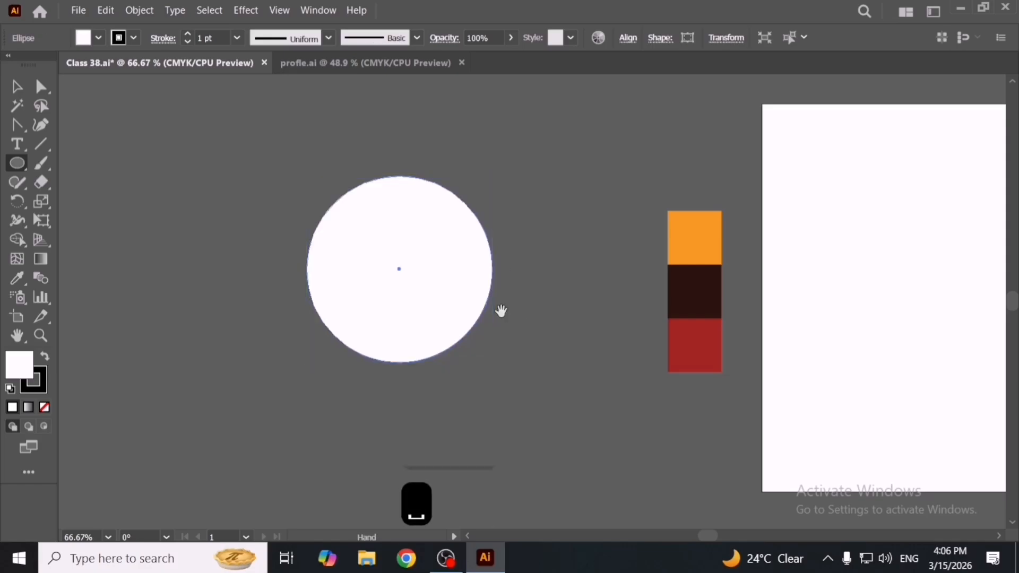
key(v)
click(512, 342)
scroll(435, 322, up, 2)
click(435, 323)
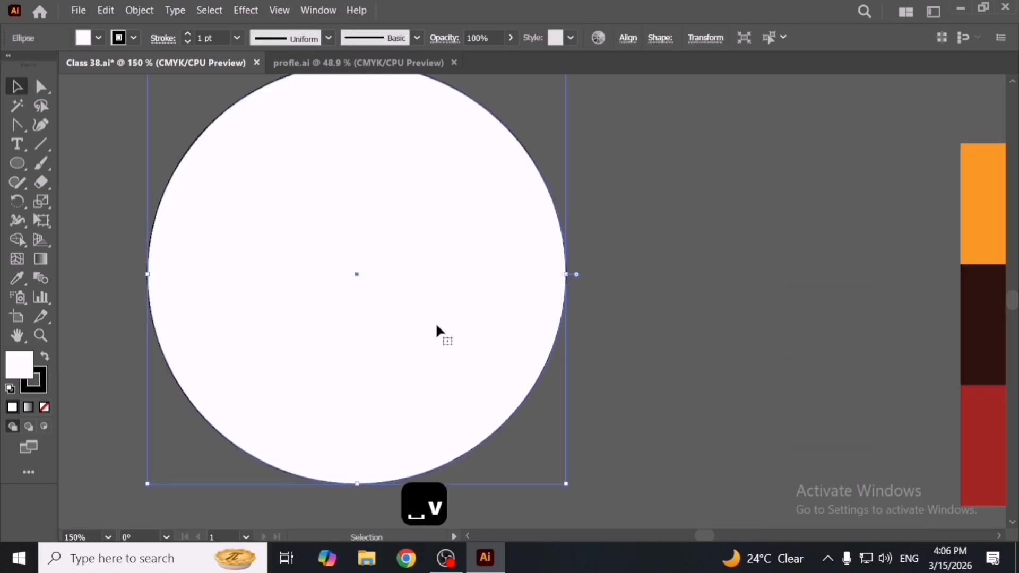
scroll(435, 323, down, 2)
scroll(435, 322, up, 1)
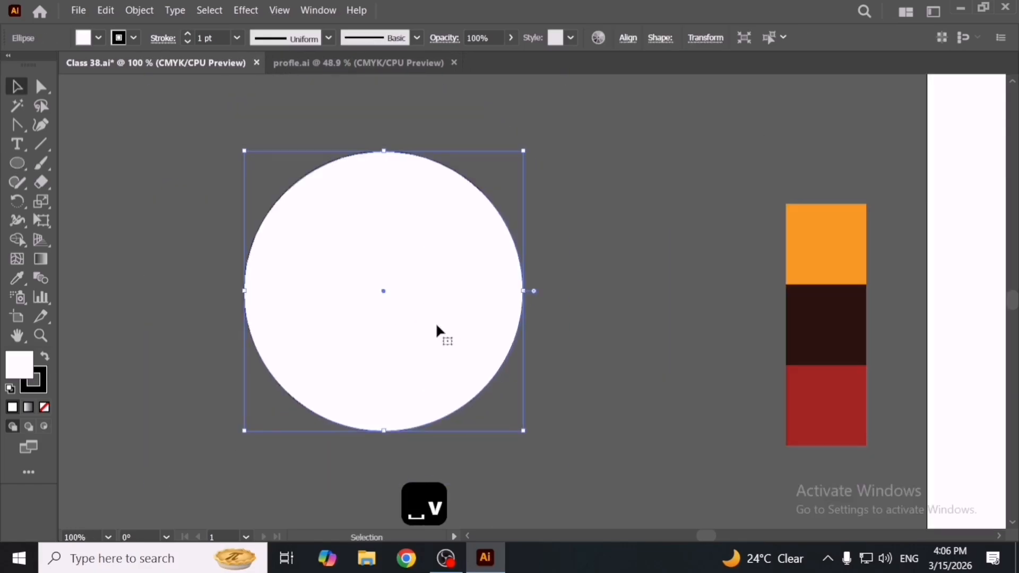
- Duplicate the circle in place twice, scaling each copy down about its center to make three concentric circles
key(ctrl+c)
key(ctrl+f)
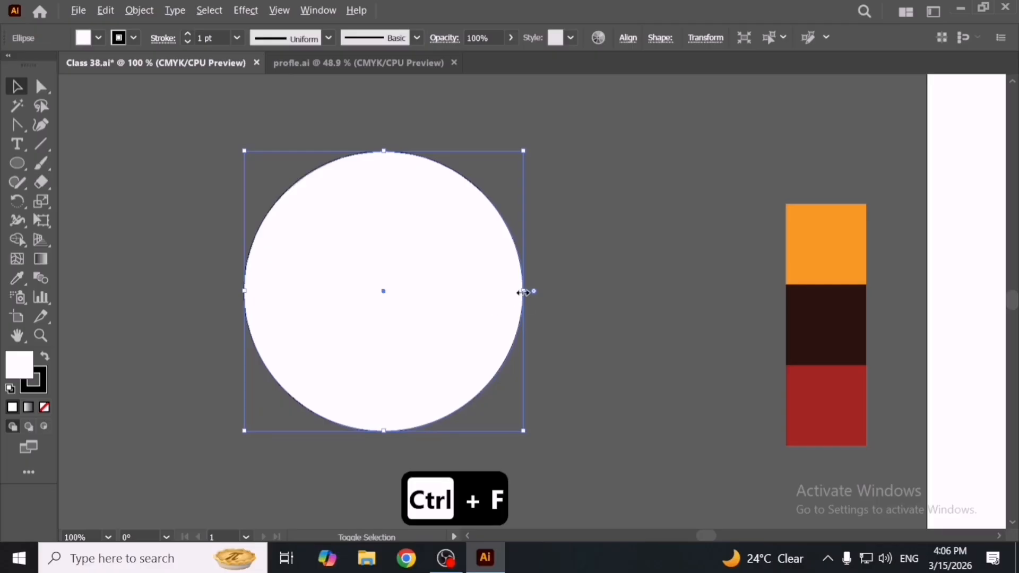
drag(523, 290, 466, 292)
key(ctrl+c)
key(ctrl+f)
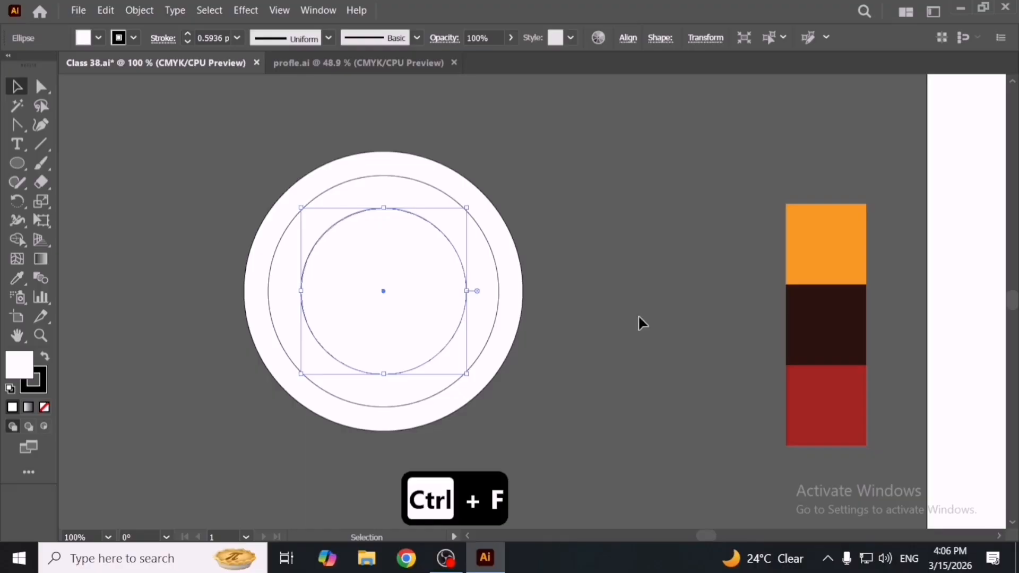
- Fill the innermost circle with orange and the middle circle with red, sampled from the color squares with the Eyedropper
key(i)
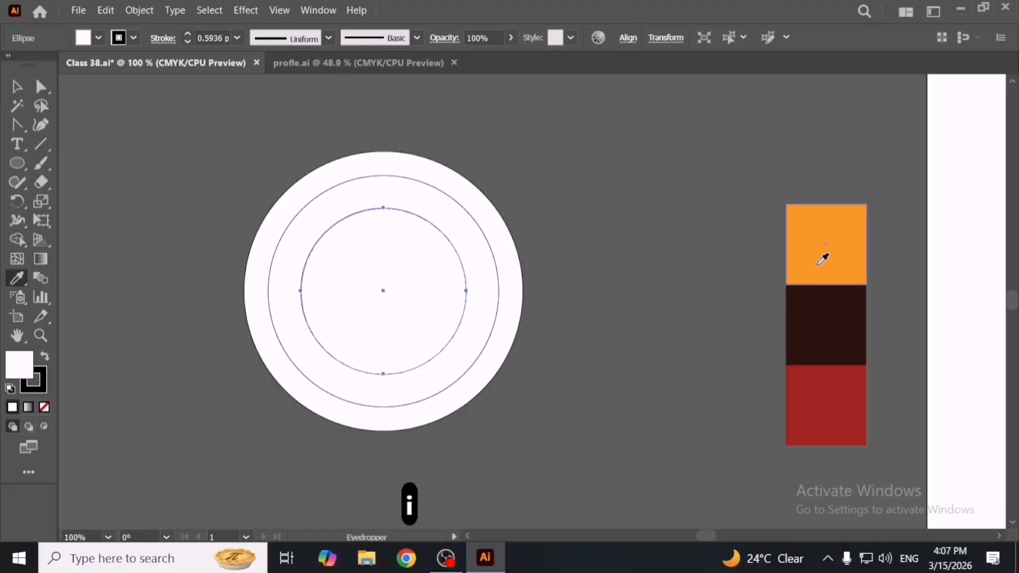
click(820, 262)
key(v)
click(490, 310)
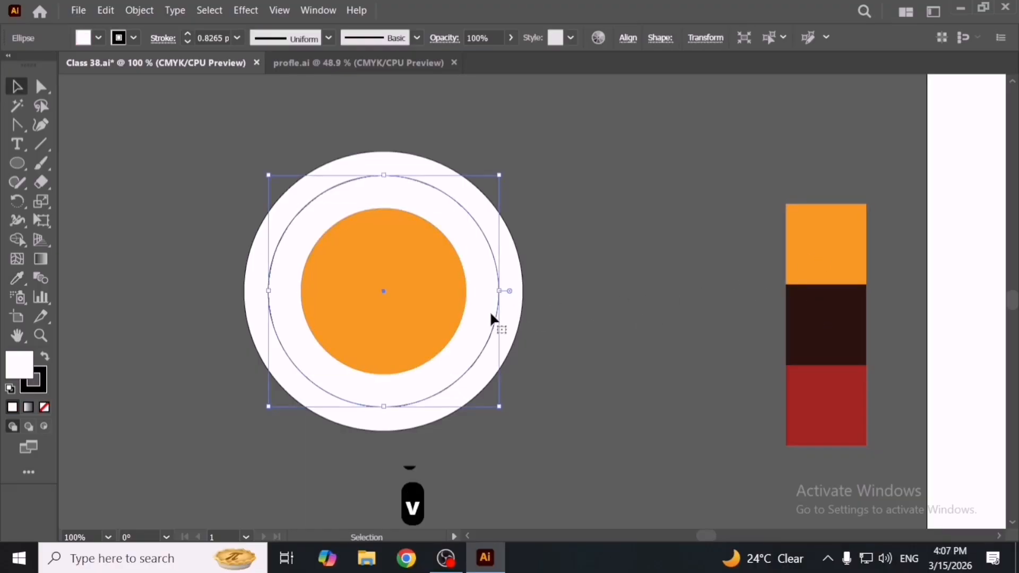
key(i)
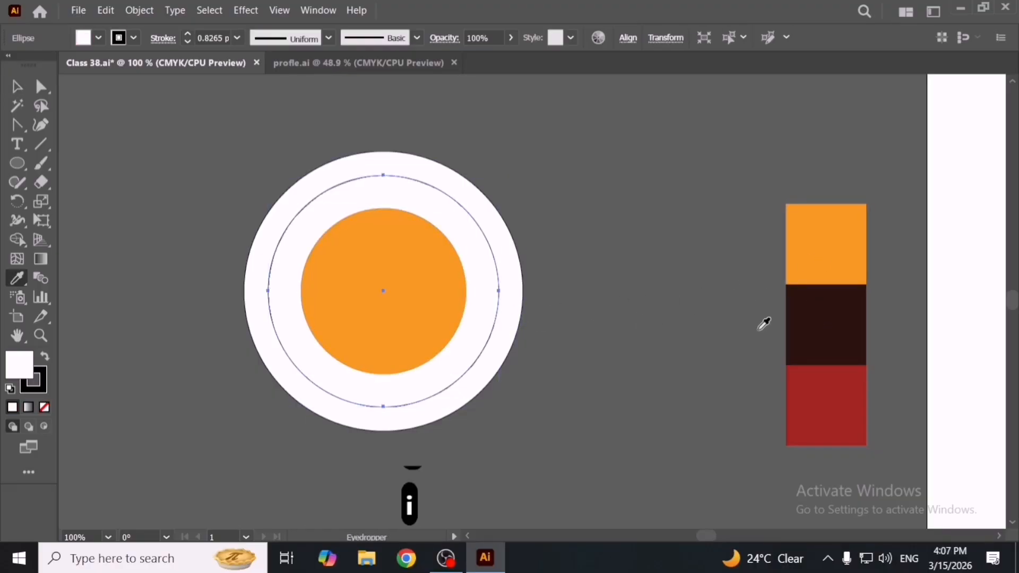
click(819, 379)
- Fill the outermost circle with the dark brown sampled from the color squares
click(521, 326)
click(517, 314)
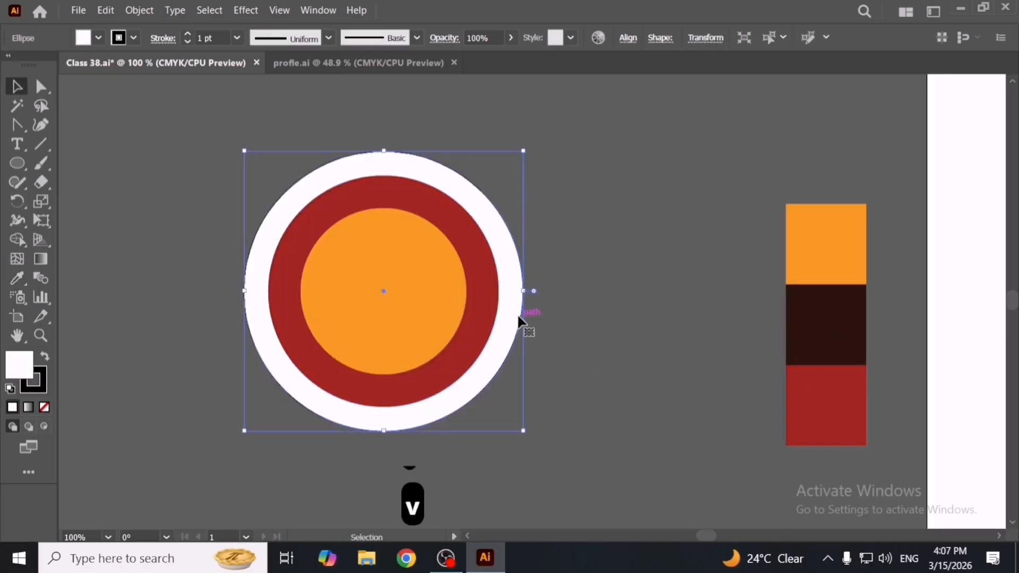
key(i)
click(818, 307)
key(v)
click(638, 332)
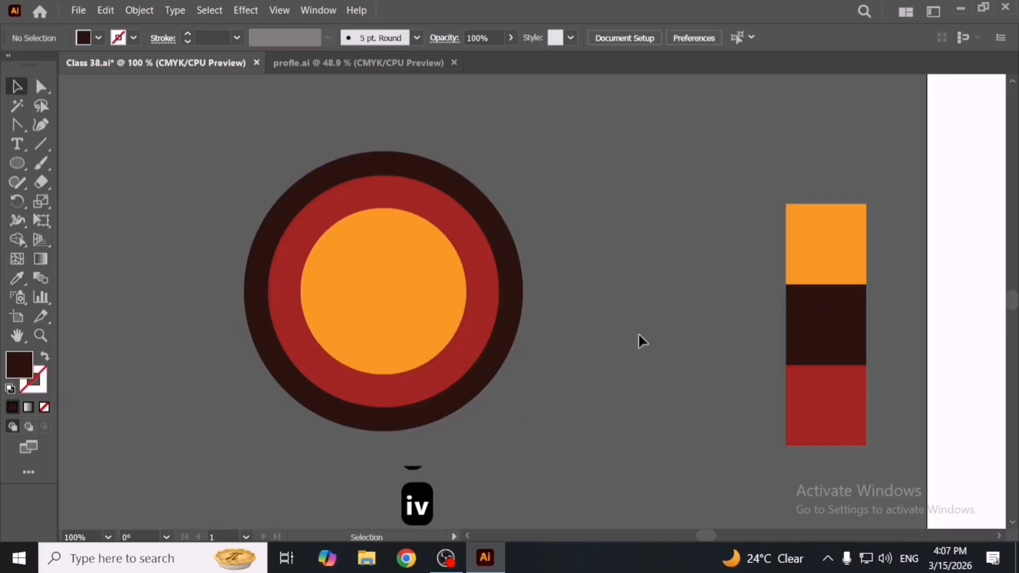
- Move all three concentric circles together onto the middle of the artboard
scroll(638, 332, down, 3)
drag(484, 290, 590, 389)
key(space)
drag(524, 387, 334, 397)
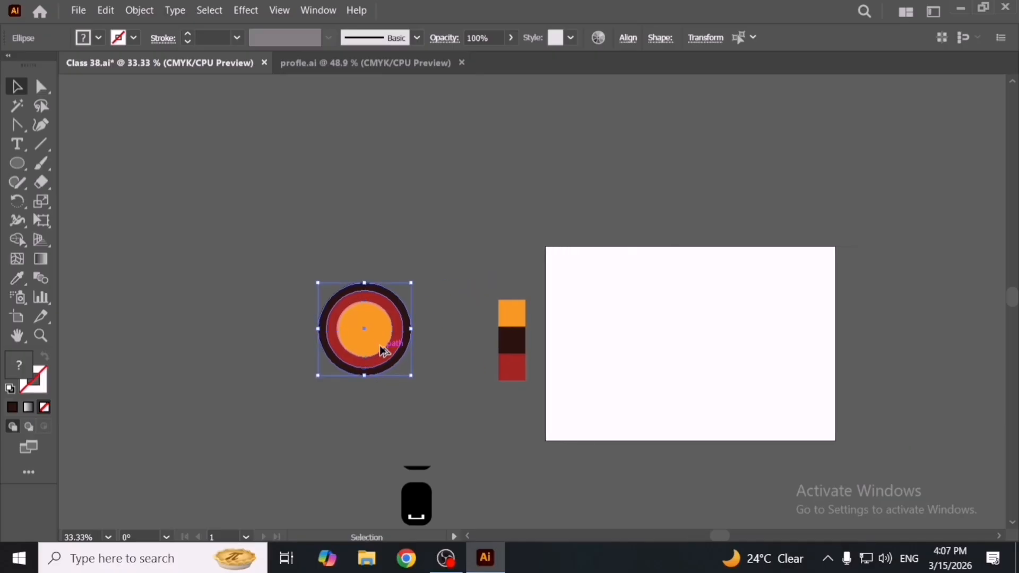
drag(391, 347, 701, 355)
scroll(565, 349, right, 3)
scroll(540, 342, up, 3)
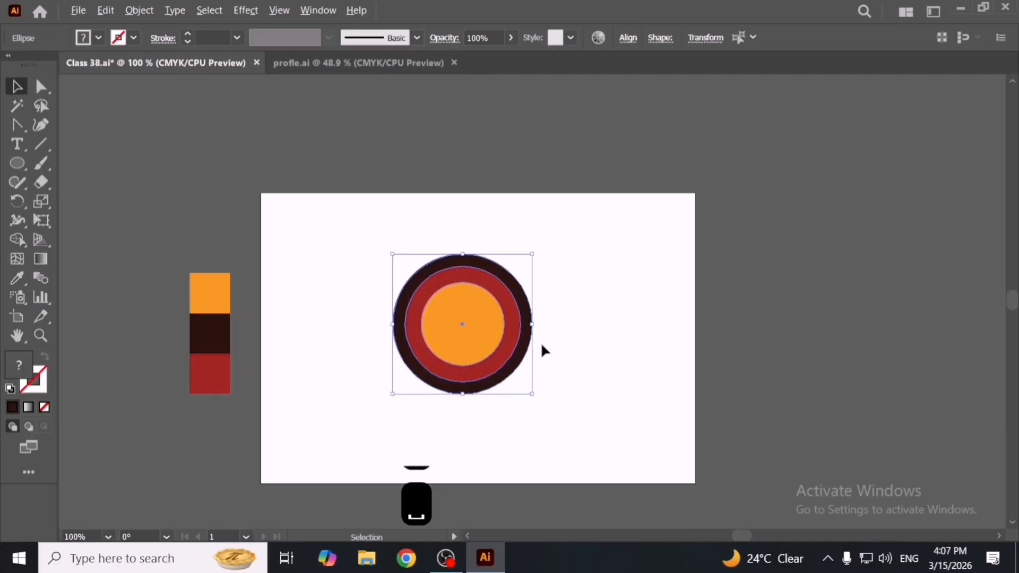
- Scale the three concentric circles down proportionally and group them
drag(519, 304, 439, 302)
scroll(514, 315, left, 3)
key(ctrl+g)
click(654, 349)
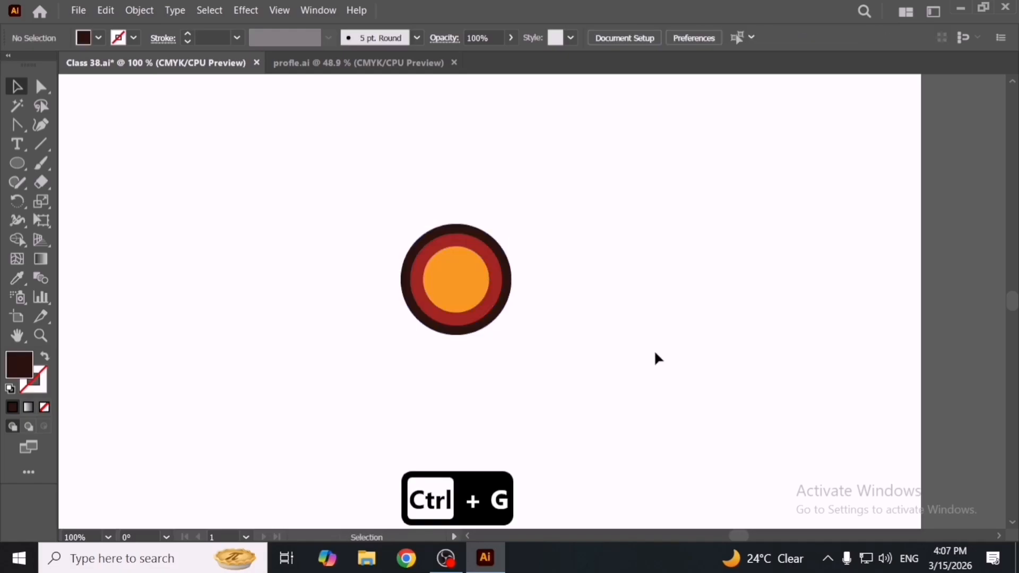
- Scale the circle group down further, keeping it near the middle of the artboard
scroll(616, 329, left, 3)
scroll(585, 325, down, 2)
drag(576, 298, 536, 304)
scroll(678, 371, right, 3)
scroll(484, 305, up, 2)
click(548, 332)
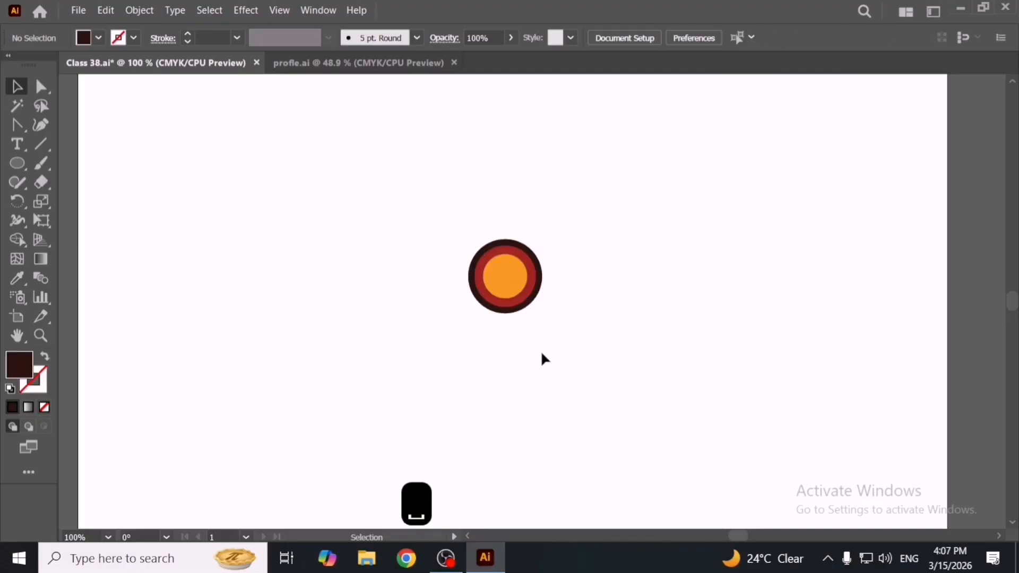
- Shift the circle group slightly near the artboard's center and leave it selected
scroll(540, 350, down, 3)
scroll(542, 348, up, 2)
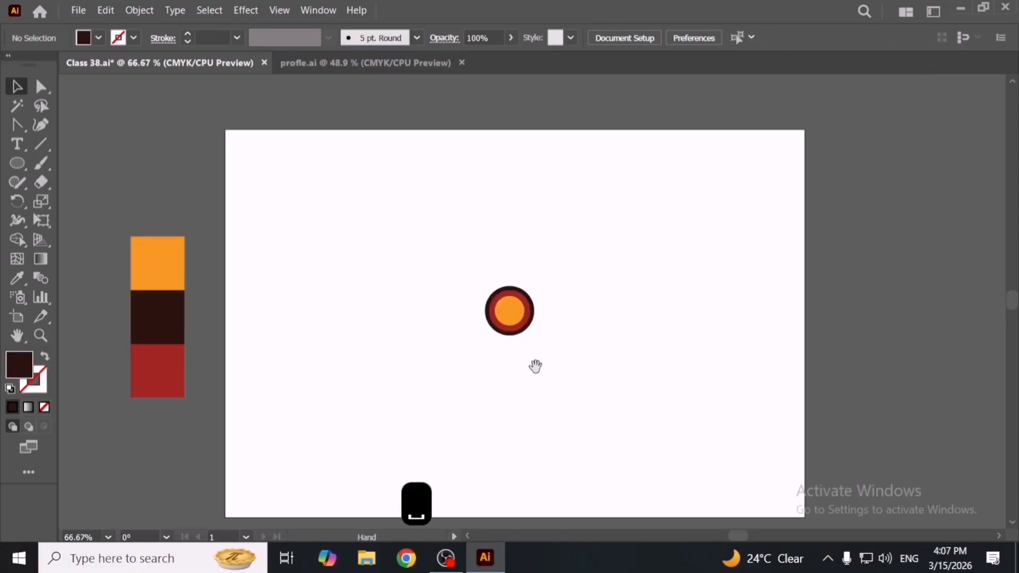
drag(536, 364, 518, 347)
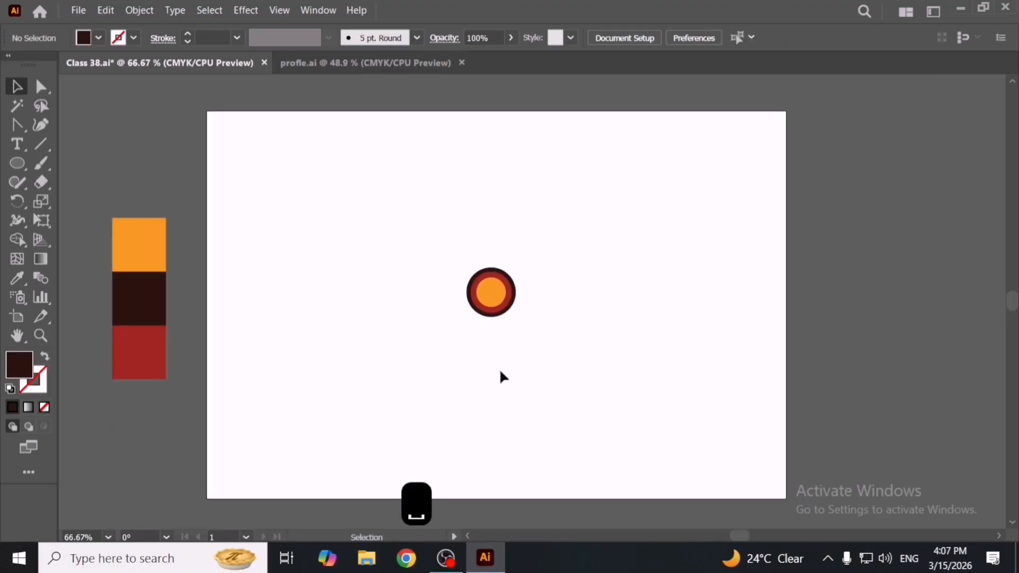
click(494, 308)
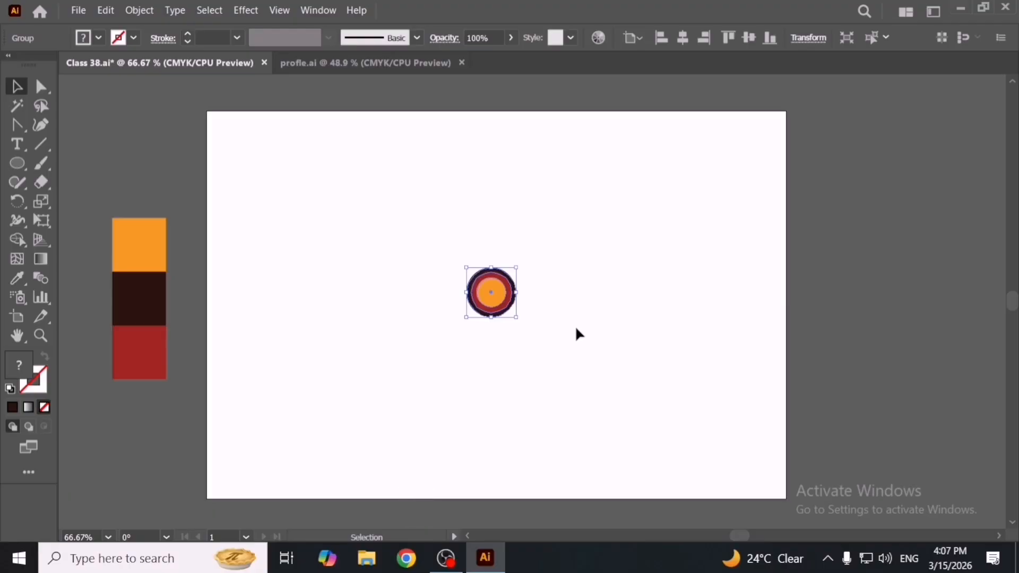
mouse_move(490, 310)
mouse_down()
mouse_move(527, 304)
mouse_move(502, 310)
mouse_up()
drag(427, 253, 554, 363)
- Make a pattern swatch from the circle group with the default grid tile settings and exit pattern editing
click(140, 11)
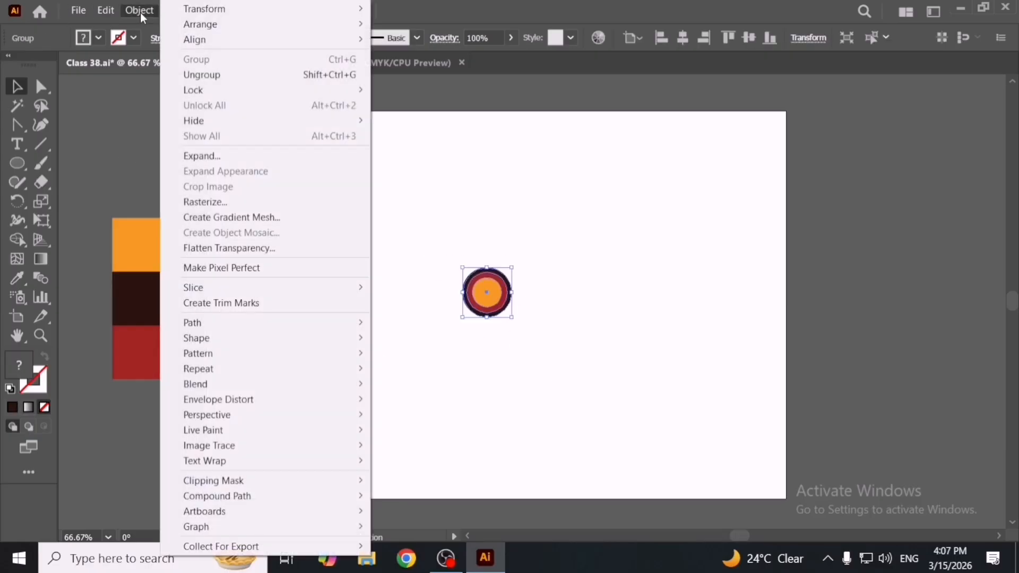
click(410, 208)
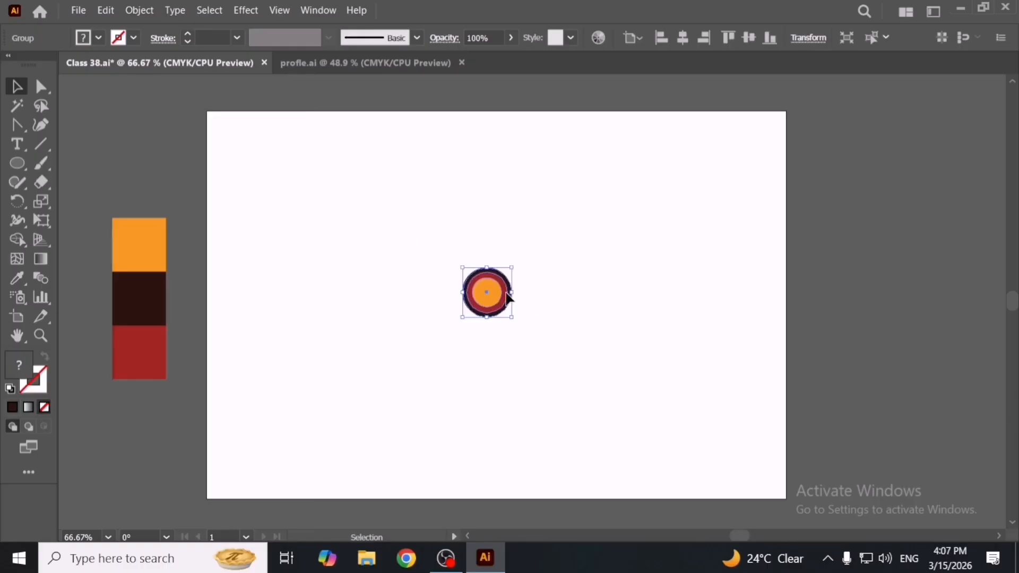
click(140, 10)
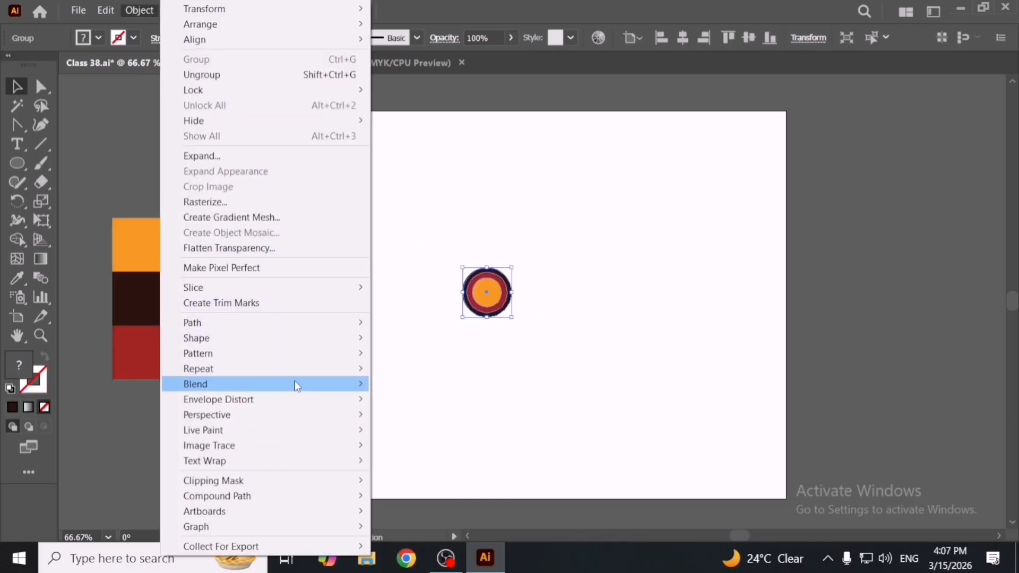
mouse_move(320, 359)
click(422, 355)
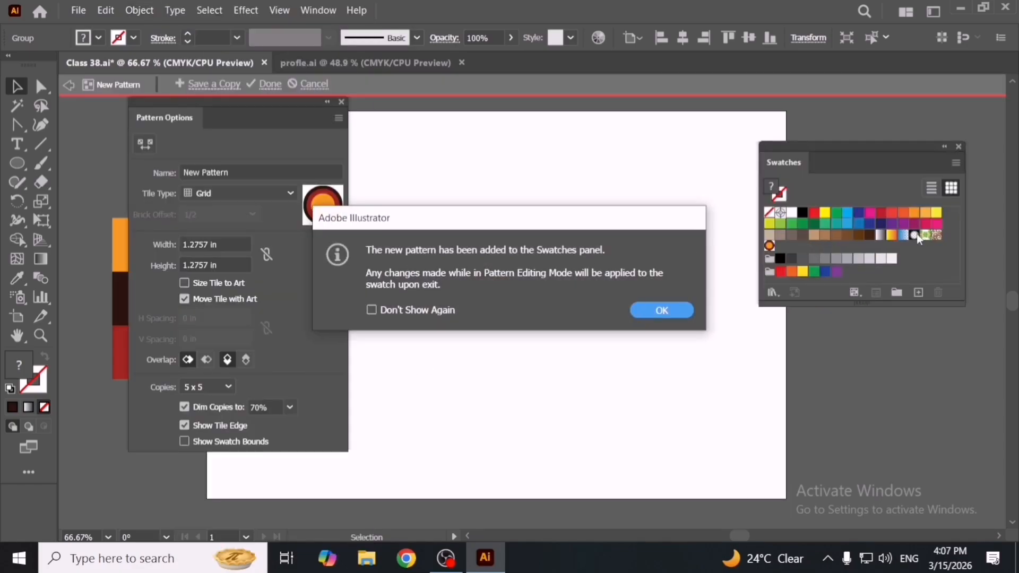
click(670, 308)
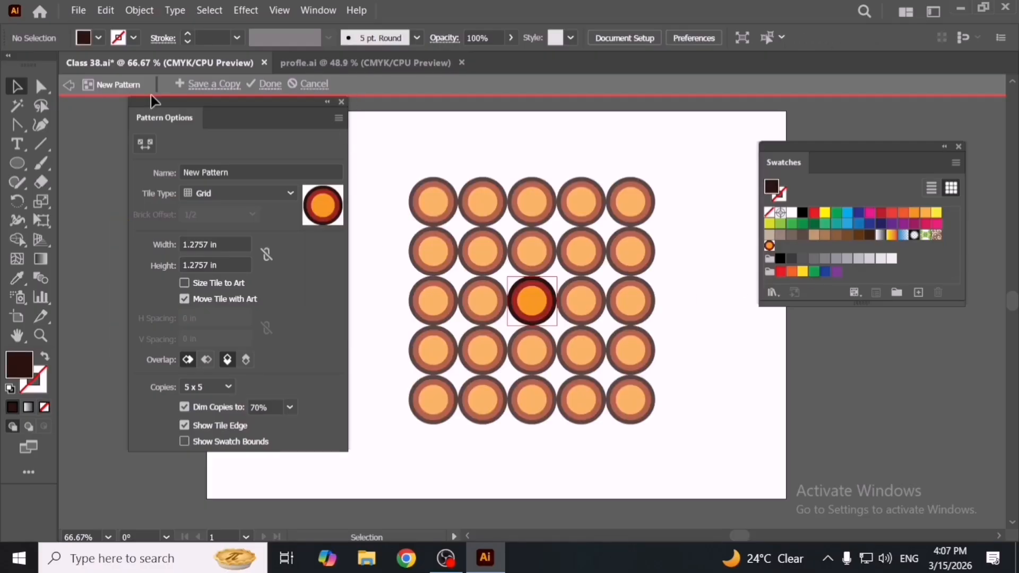
click(69, 86)
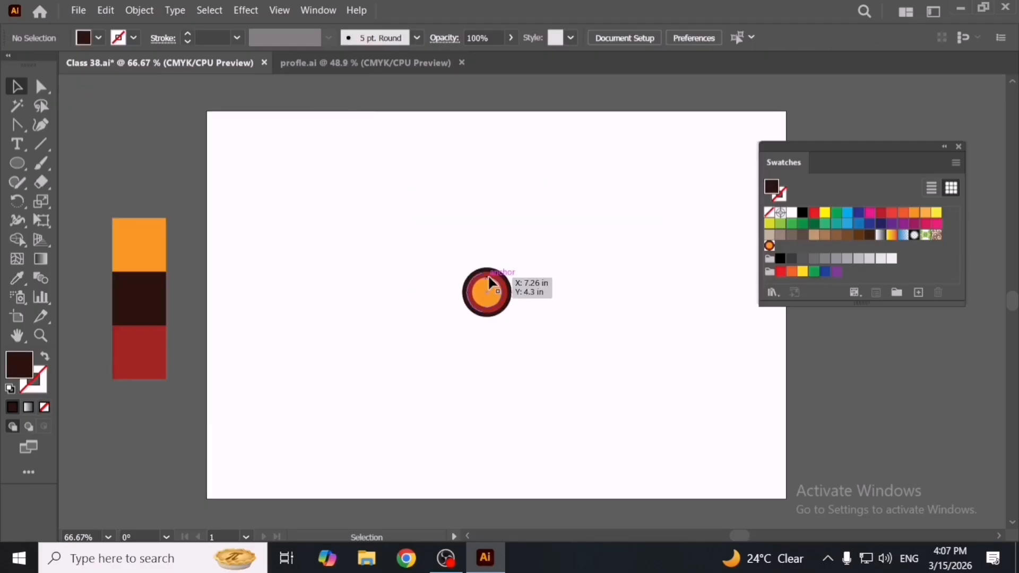
- Move the original circle group off the artboard, placing it above the color squares
click(488, 276)
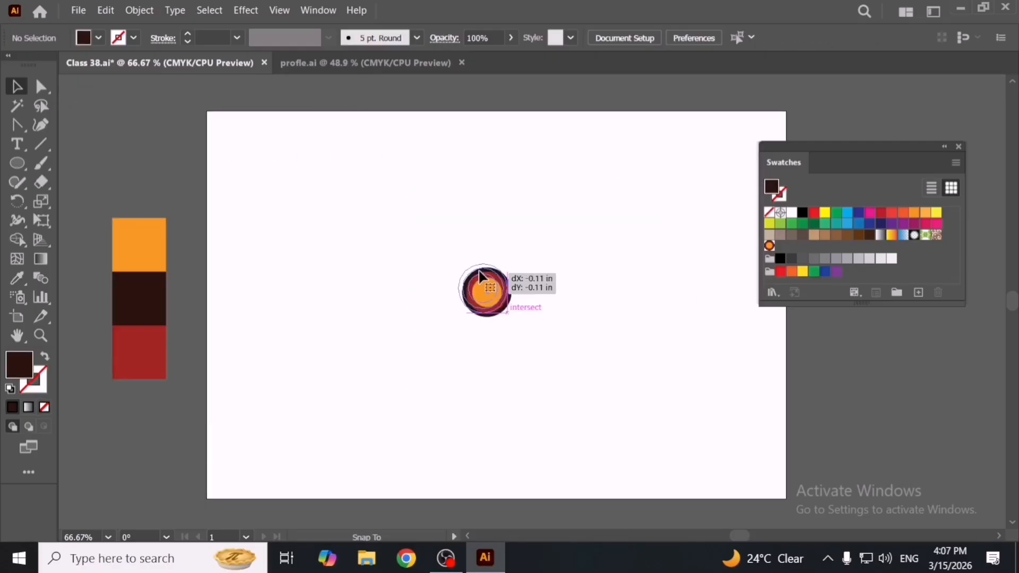
click(582, 319)
key(space)
drag(512, 316, 216, 205)
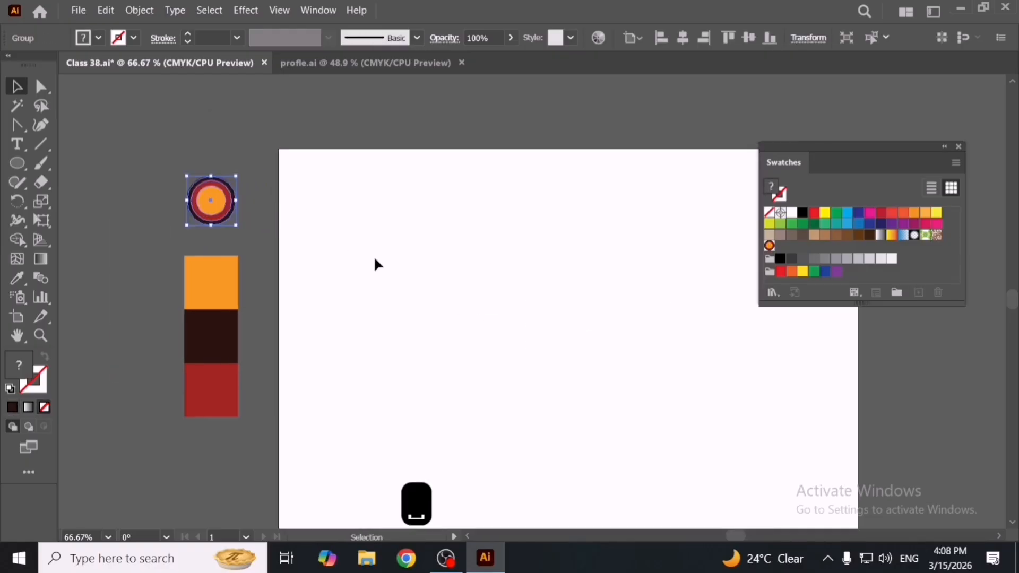
- Draw a large rectangle across the middle of the artboard
click(376, 264)
key(space)
drag(376, 264, 303, 234)
drag(16, 163, 165, 168)
mouse_move(290, 161)
mouse_down()
mouse_move(380, 255)
mouse_move(651, 398)
mouse_up()
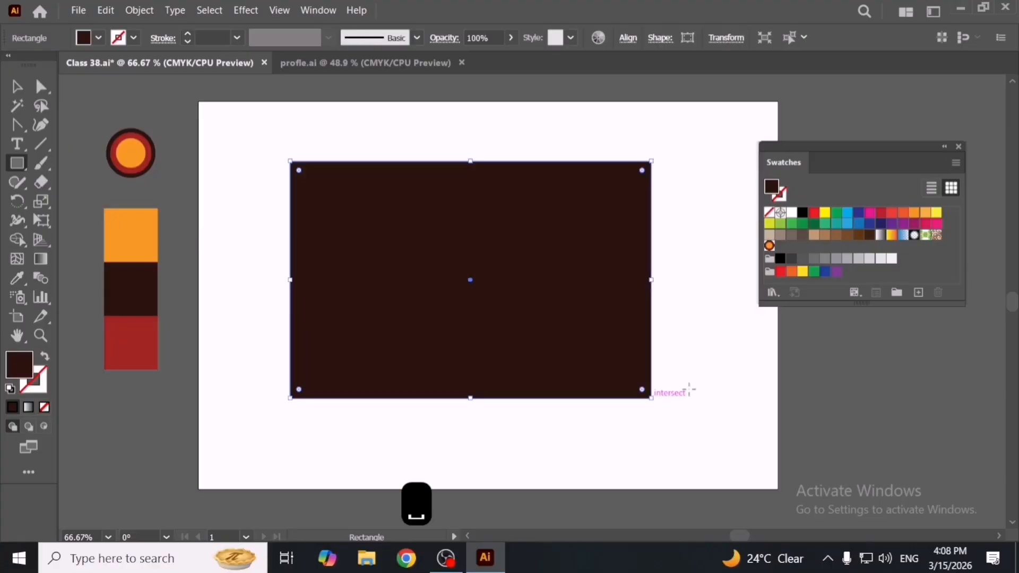
- Try the blue gradient, Super Soft Black Vignette, green floral pattern and Pompadour swatches as the rectangle's fill
click(903, 236)
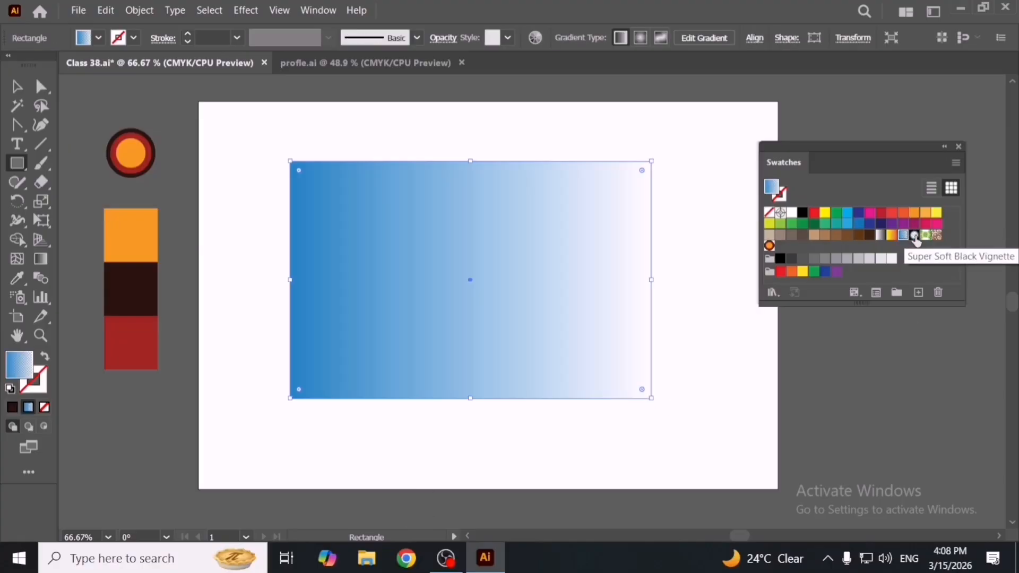
click(914, 235)
click(926, 236)
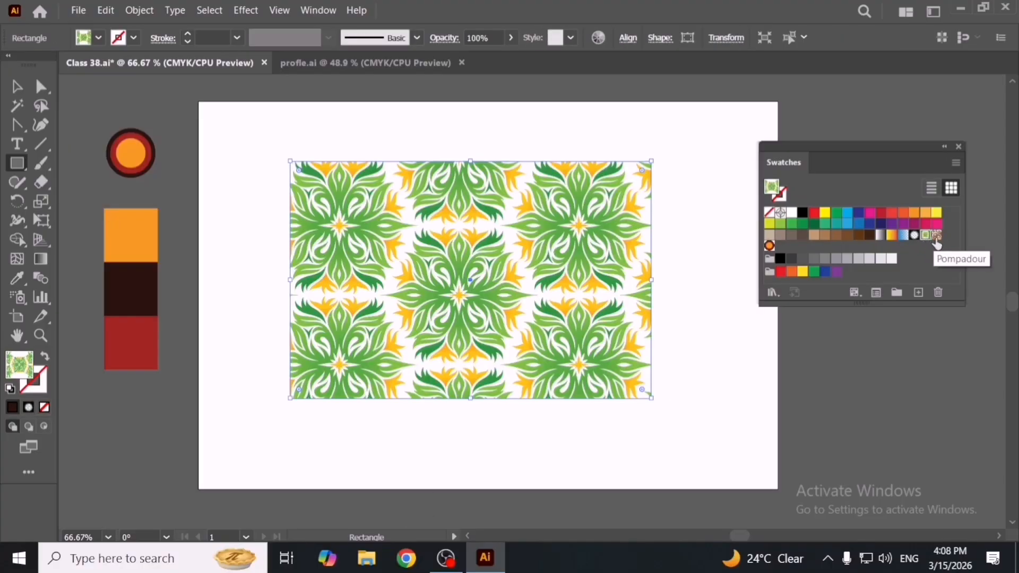
click(936, 235)
- Fill the rectangle with the New Pattern circle swatch and shift it slightly toward the artboard's center
click(769, 247)
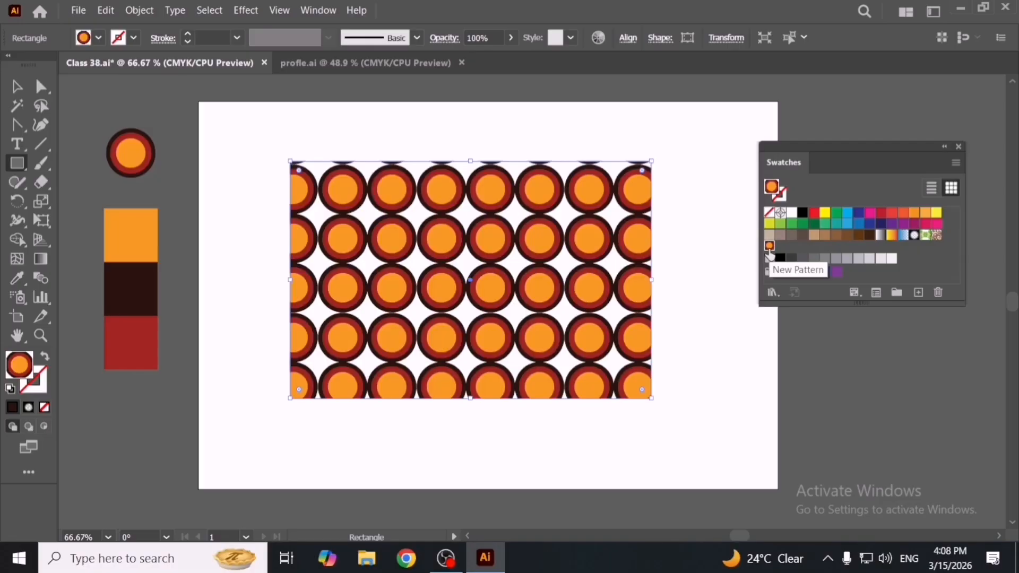
click(16, 86)
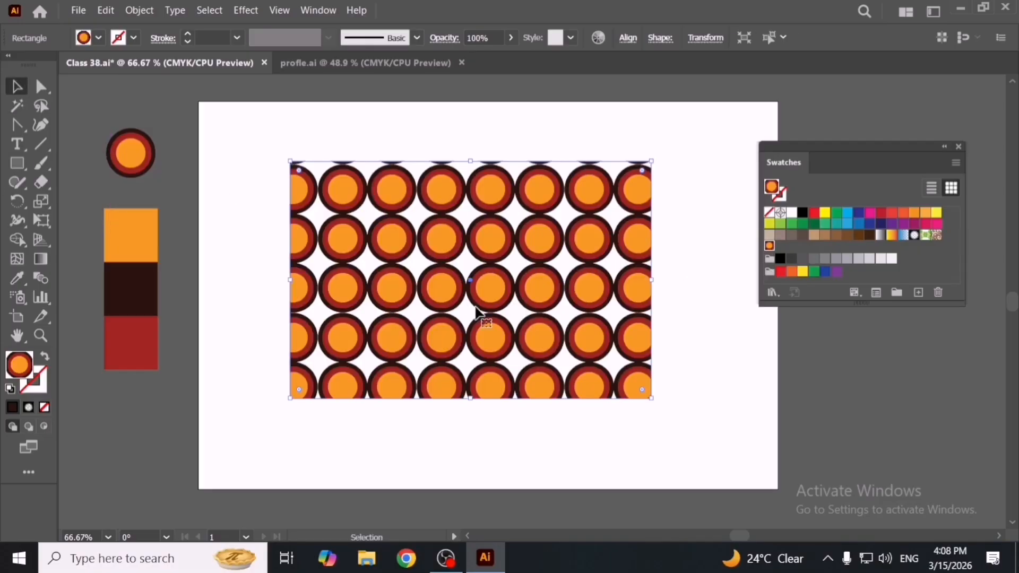
drag(484, 319, 512, 329)
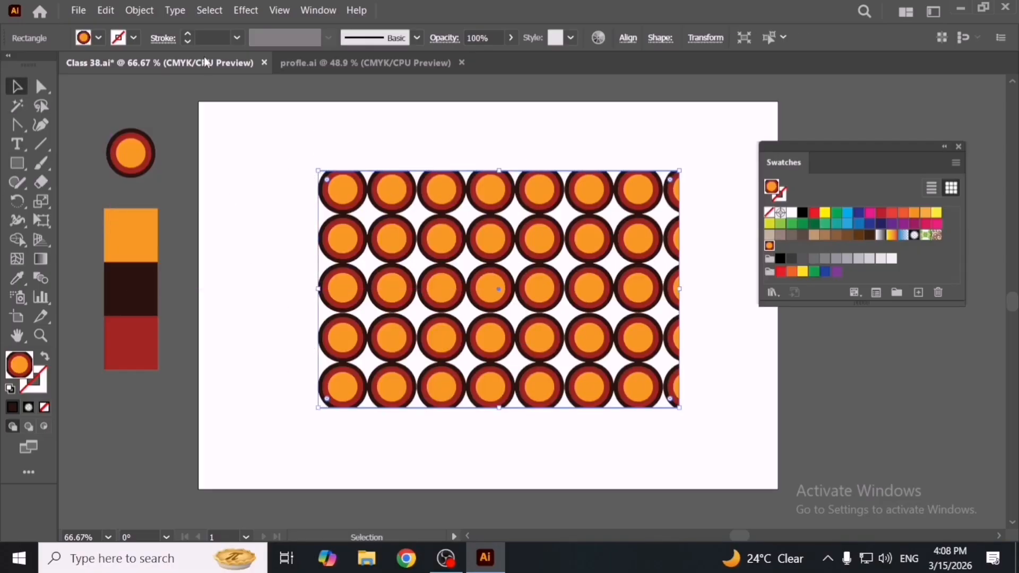
- Open the rectangle's circle pattern in pattern editing mode, view its Pattern Options and exit the mode
click(137, 14)
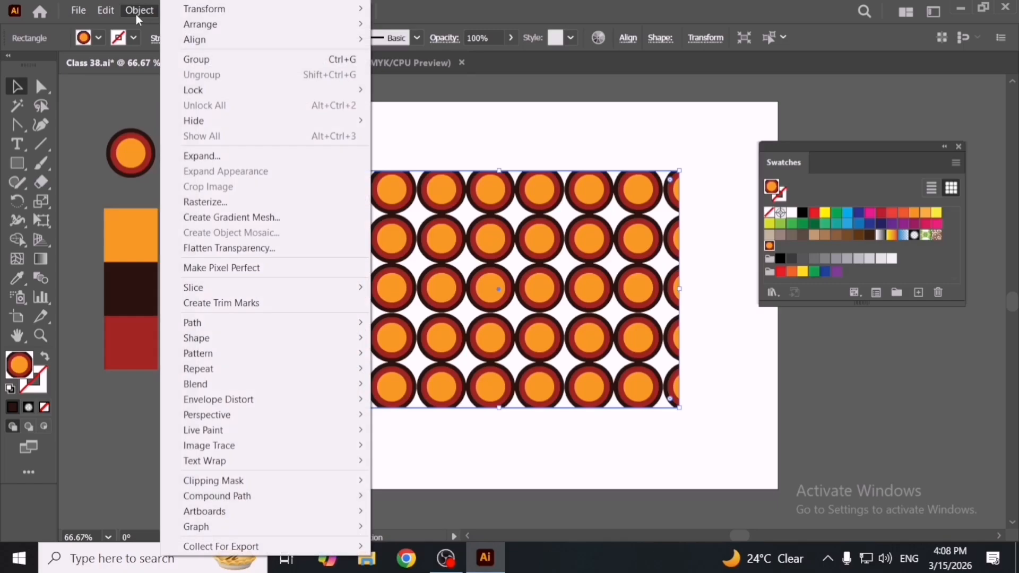
mouse_move(308, 352)
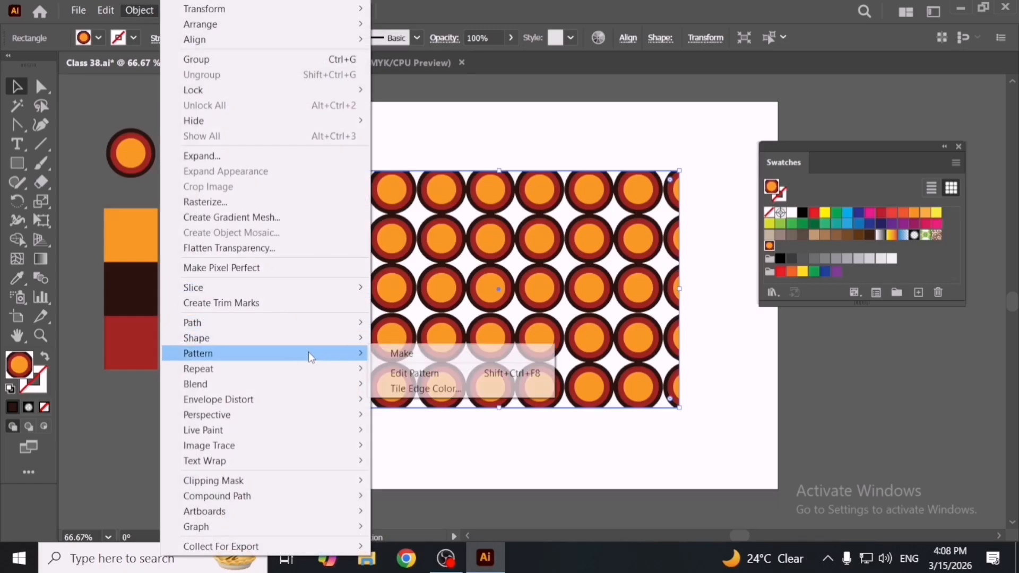
click(414, 373)
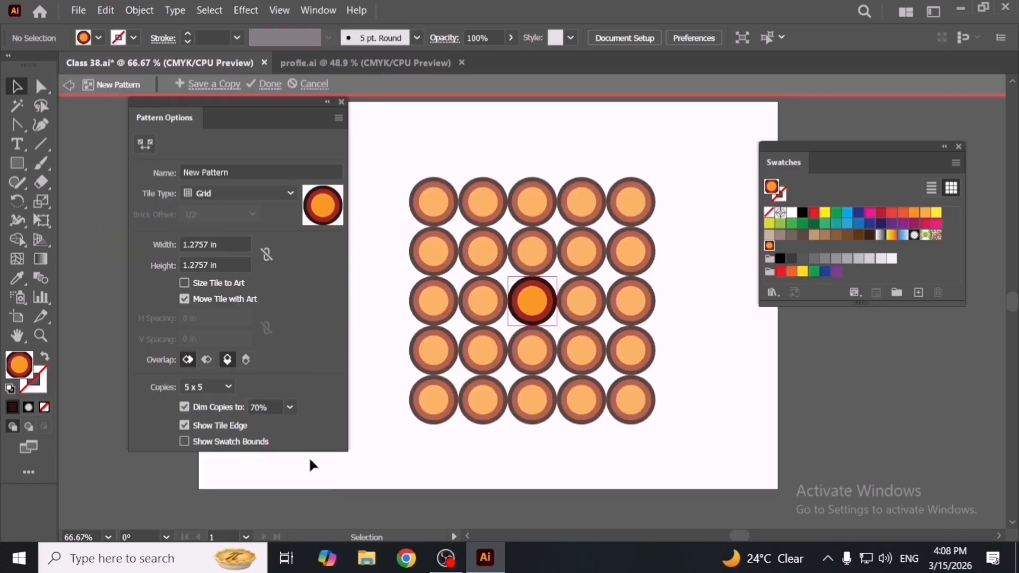
click(342, 102)
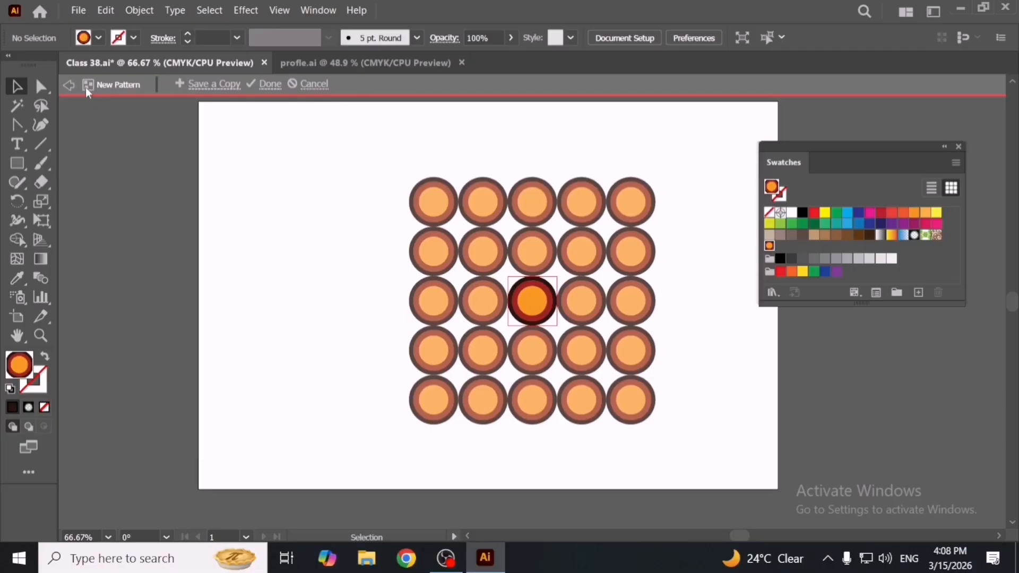
click(69, 85)
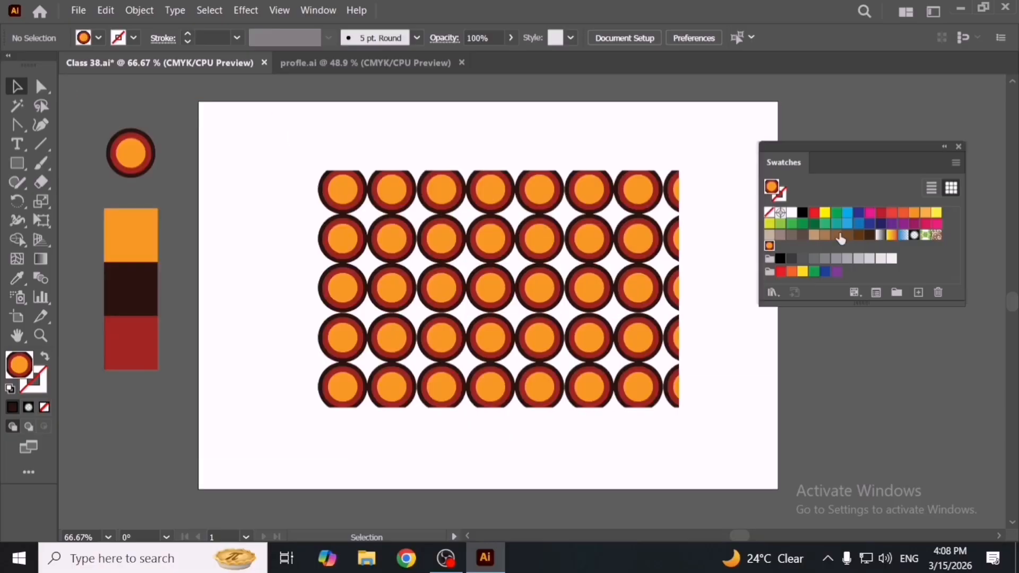
- Reopen pattern editing directly from the New Pattern swatch, close its options and return to the artwork
double_click(769, 247)
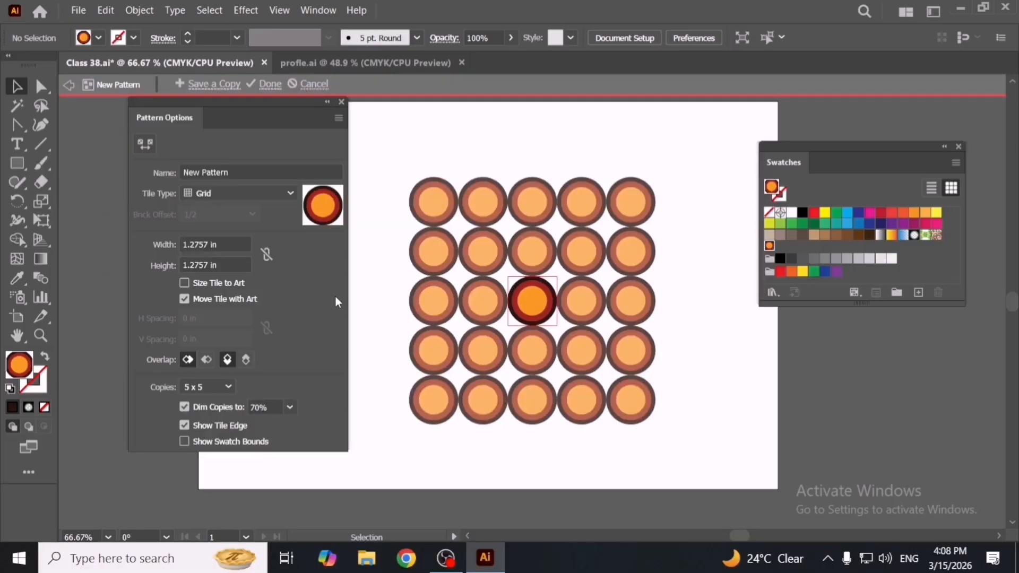
click(343, 102)
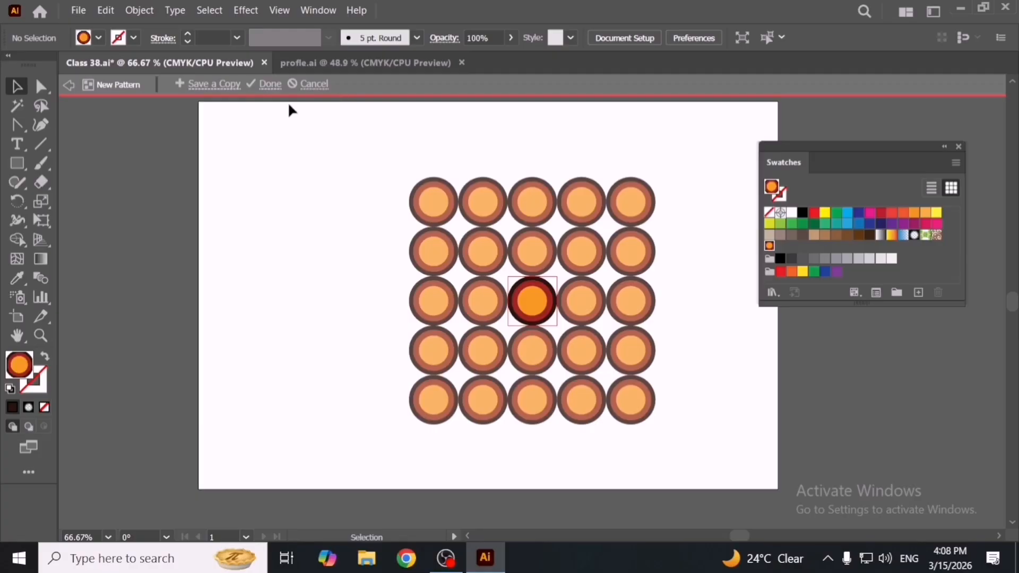
click(69, 85)
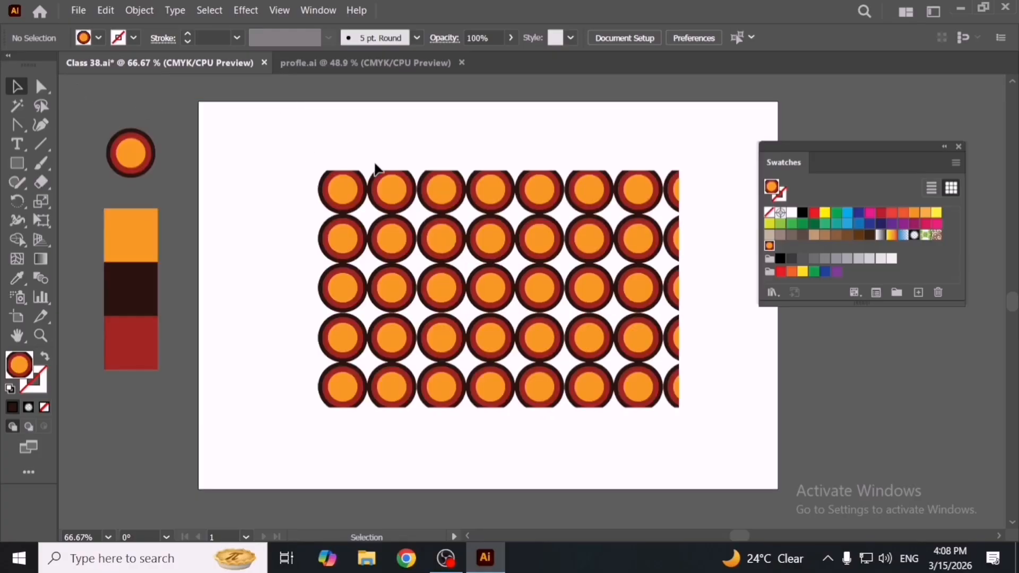
- Open the pattern Tile Edge Color settings and choose Light Blue as the color
click(105, 11)
mouse_move(139, 10)
mouse_move(260, 353)
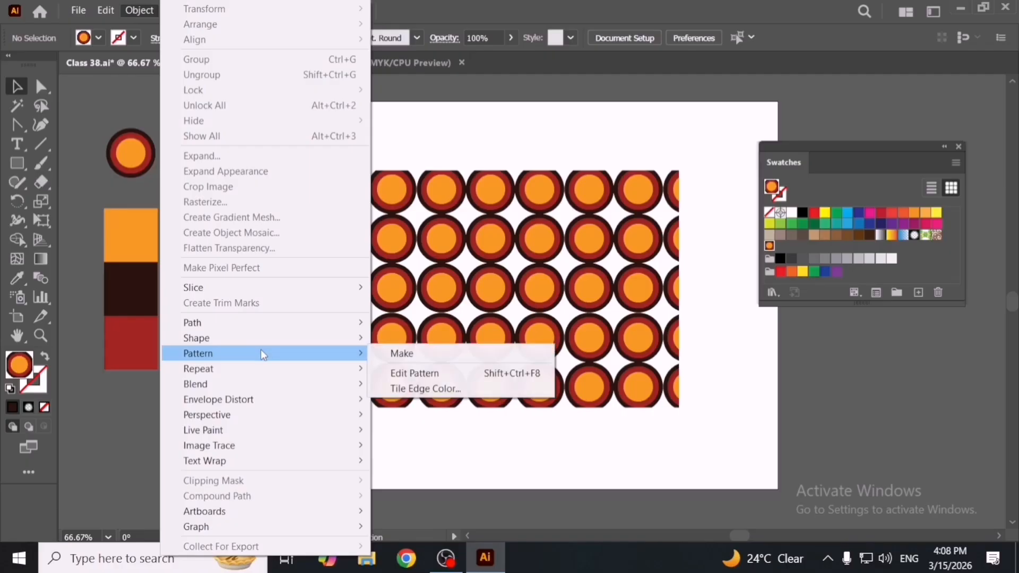
click(492, 393)
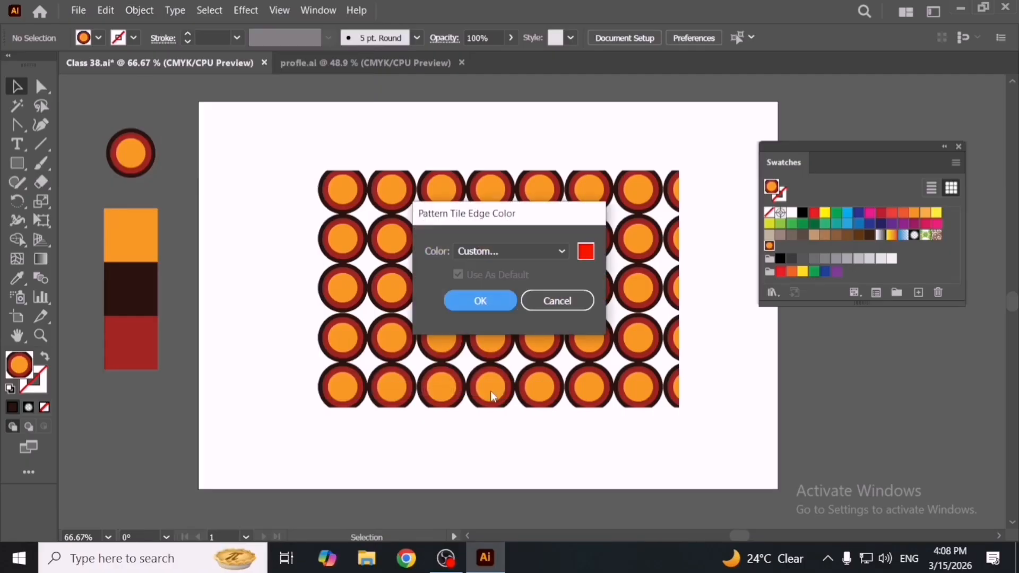
click(521, 253)
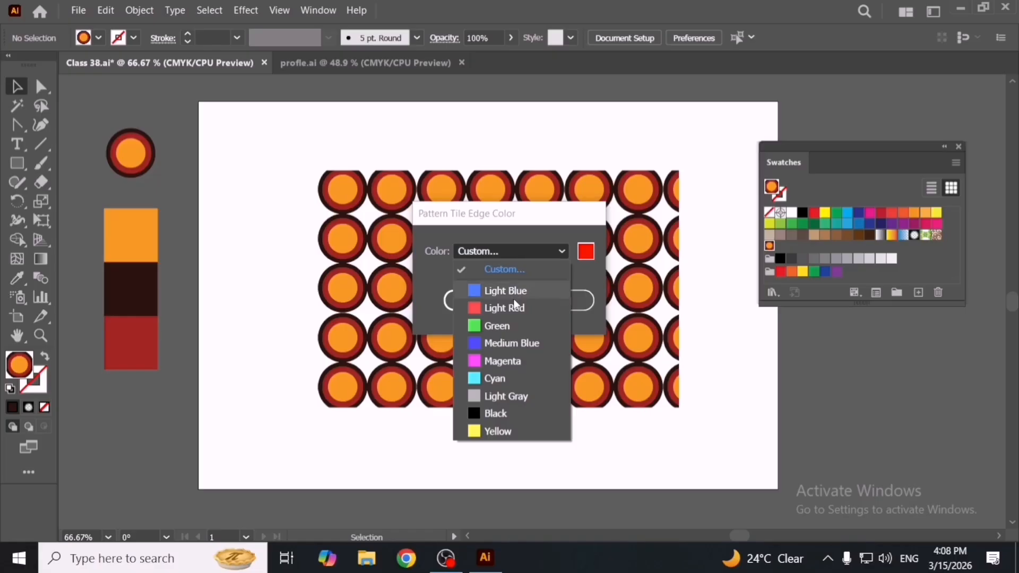
click(510, 291)
- Try Black and Light Red as the tile edge color, accepting the light red in the custom color picker
click(519, 250)
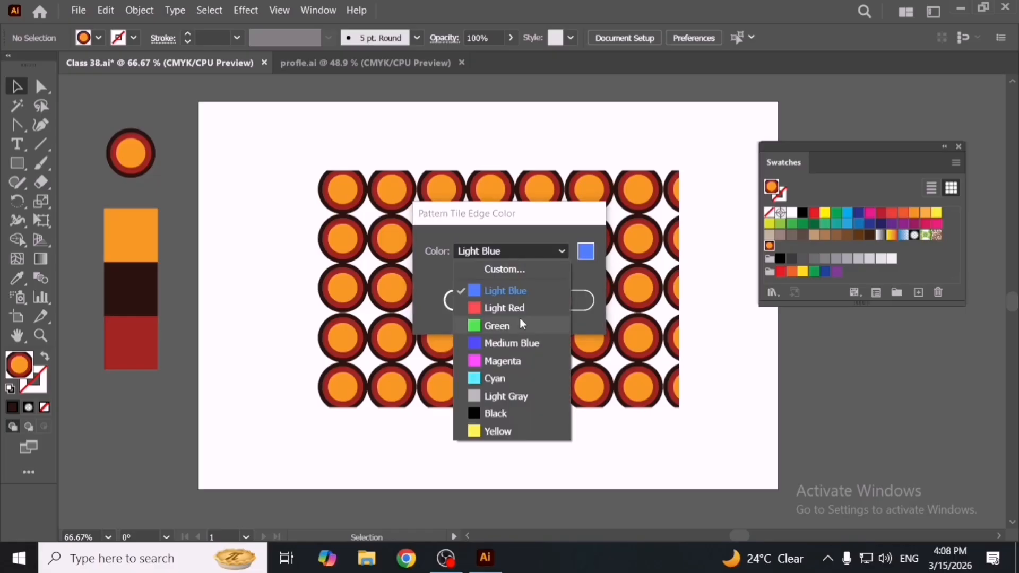
click(524, 412)
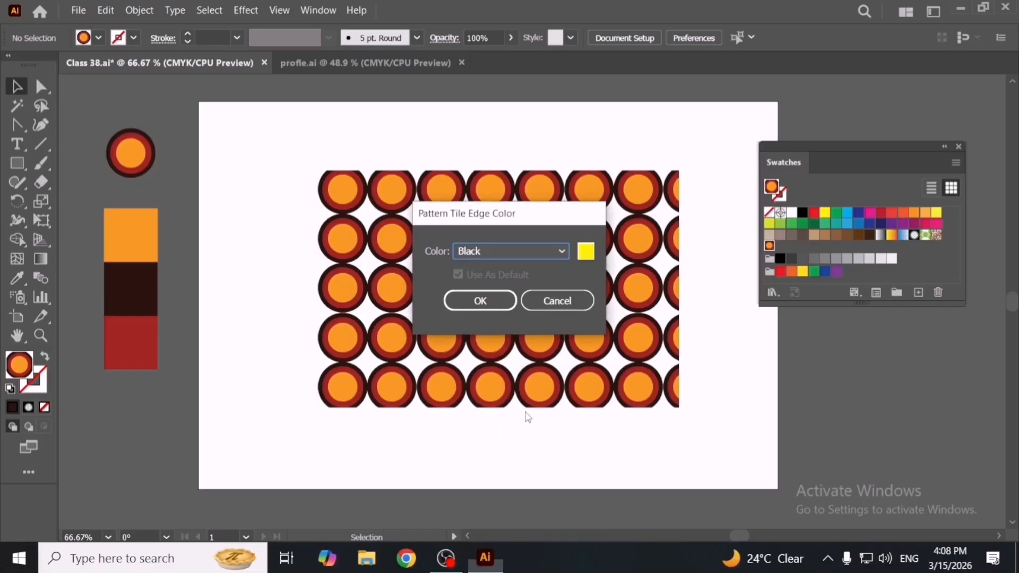
click(501, 251)
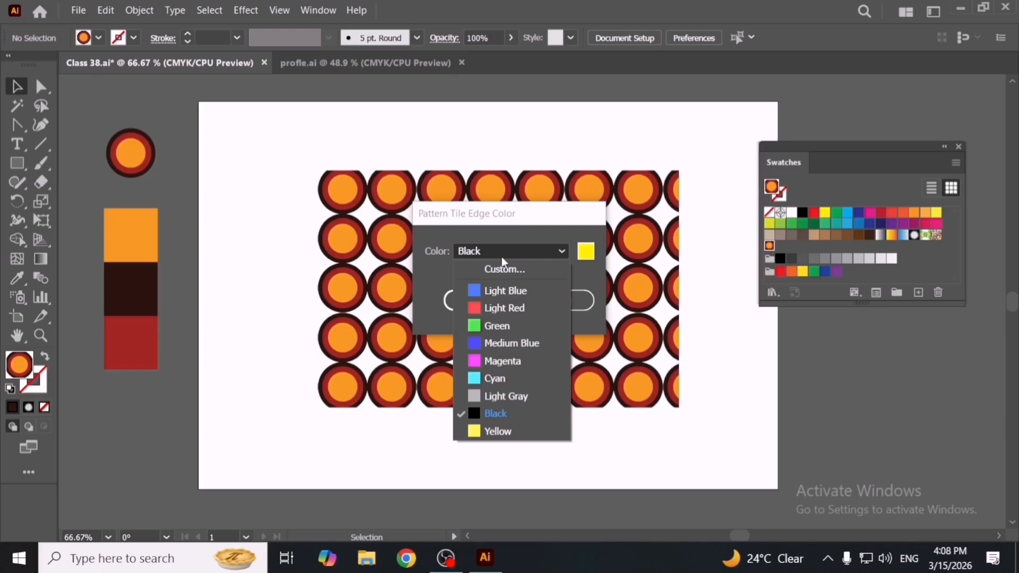
click(507, 301)
click(585, 256)
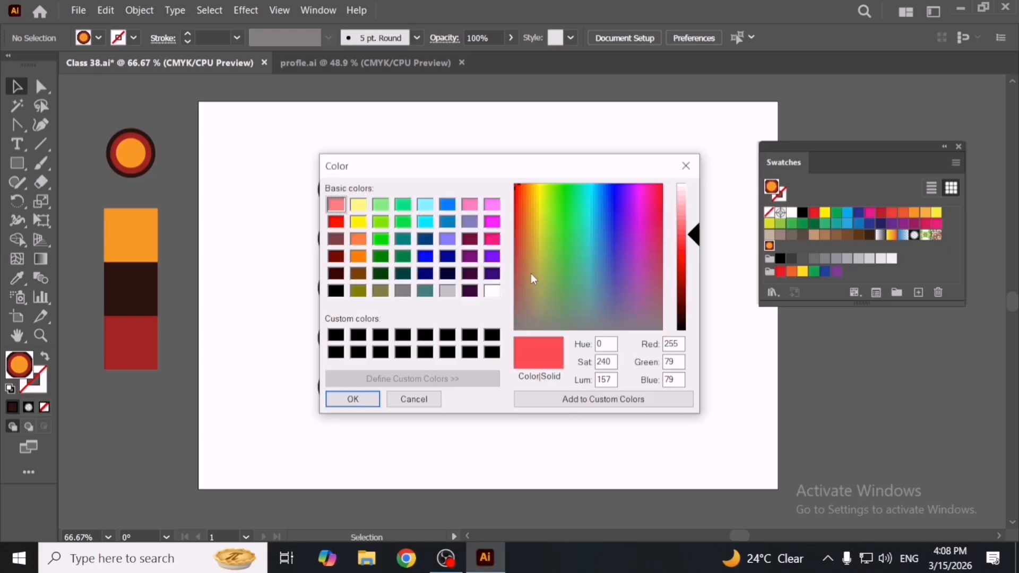
click(352, 399)
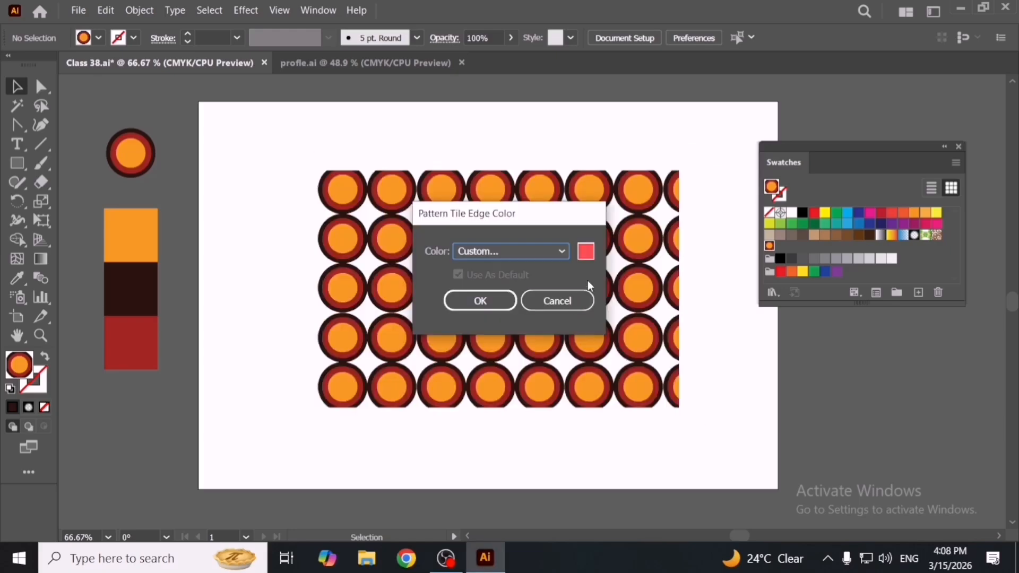
- Choose Light Blue again as the pattern tile edge color and apply it
click(545, 251)
click(526, 292)
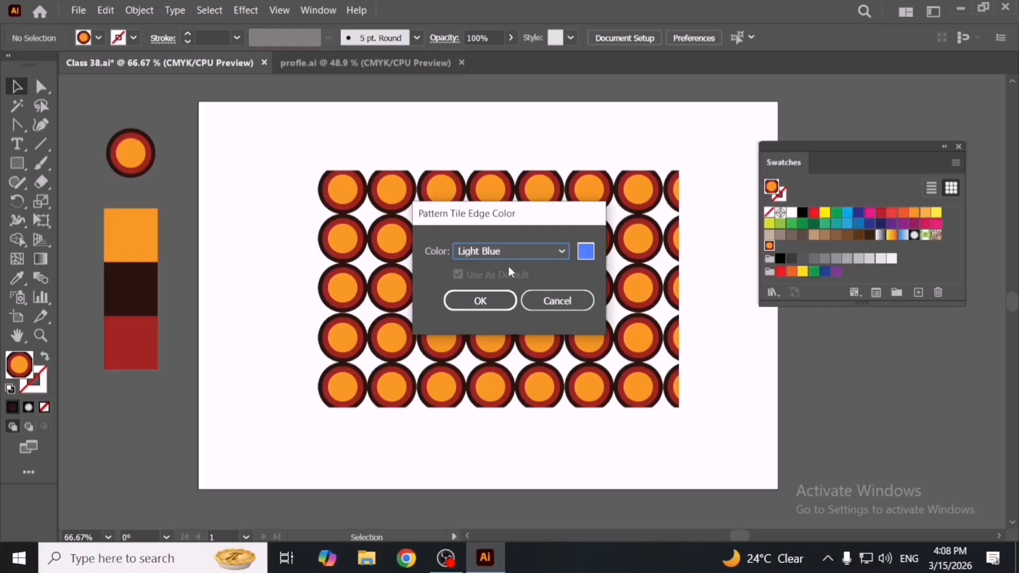
click(500, 295)
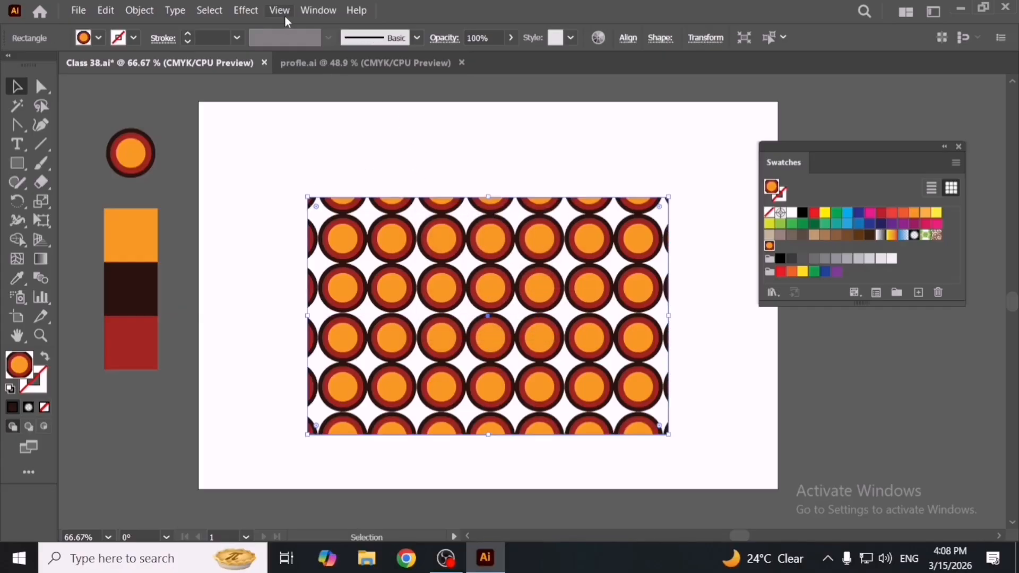
- Display the Pattern Options for the patterned rectangle and shift the rectangle slightly to the right
click(313, 9)
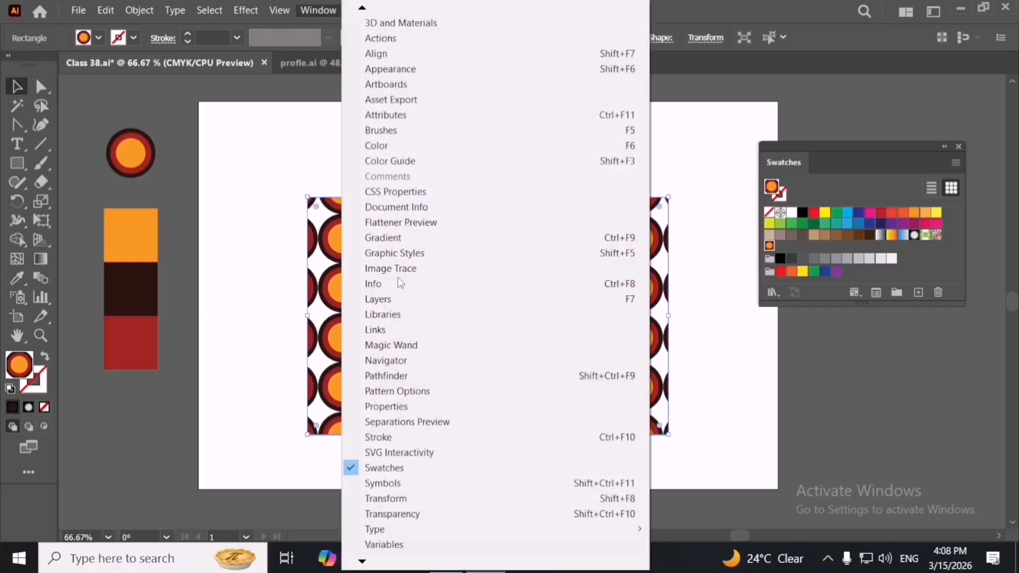
click(443, 392)
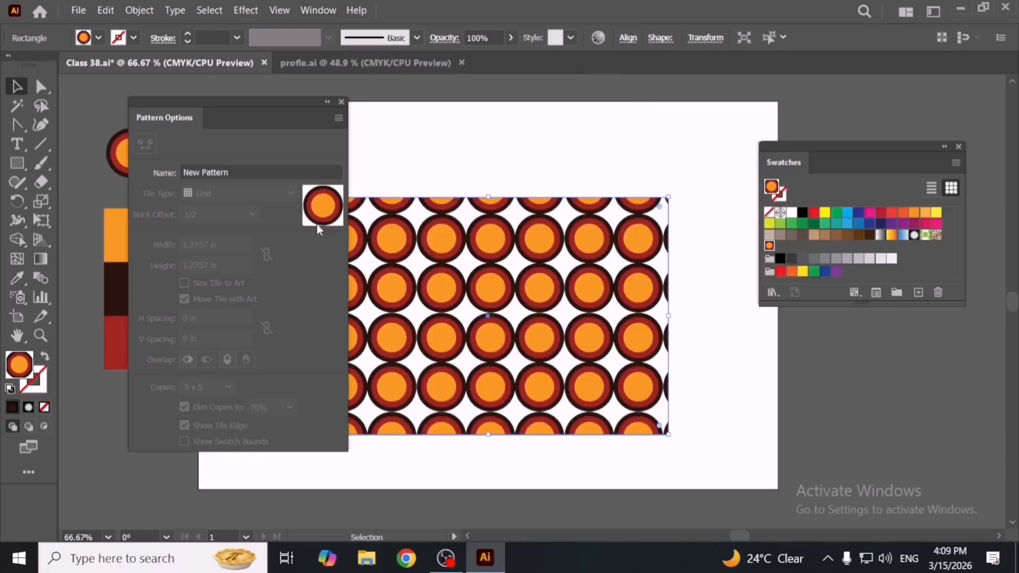
drag(460, 222, 485, 222)
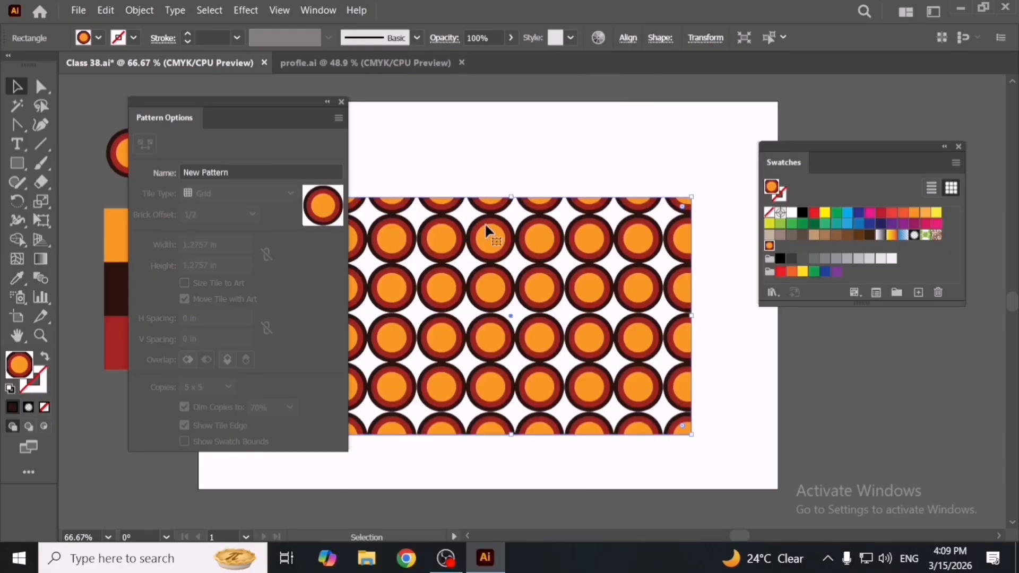
- Open the rectangle's pattern for editing from the Pattern Options and turn on Show Swatch Bounds
click(339, 117)
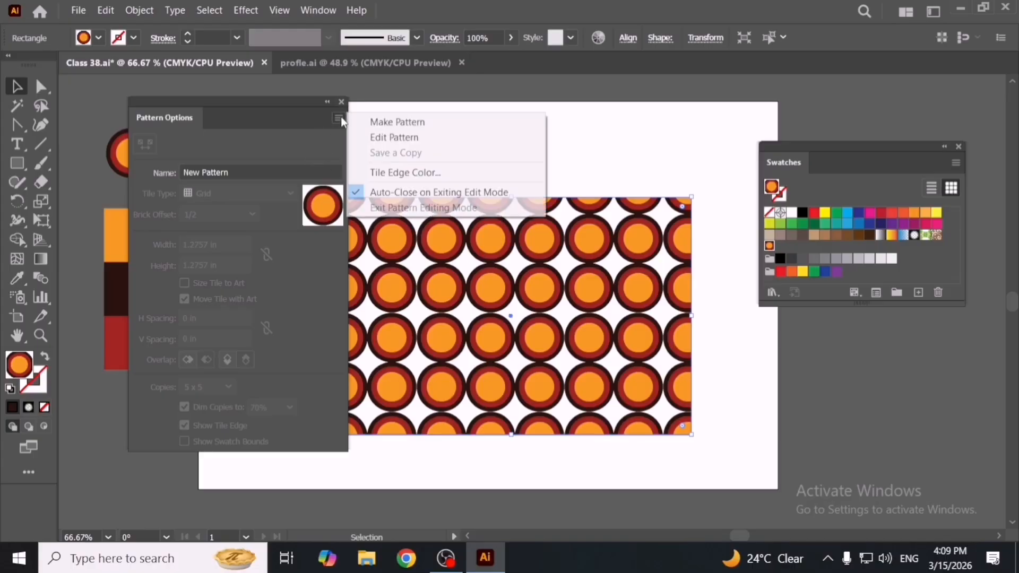
click(426, 139)
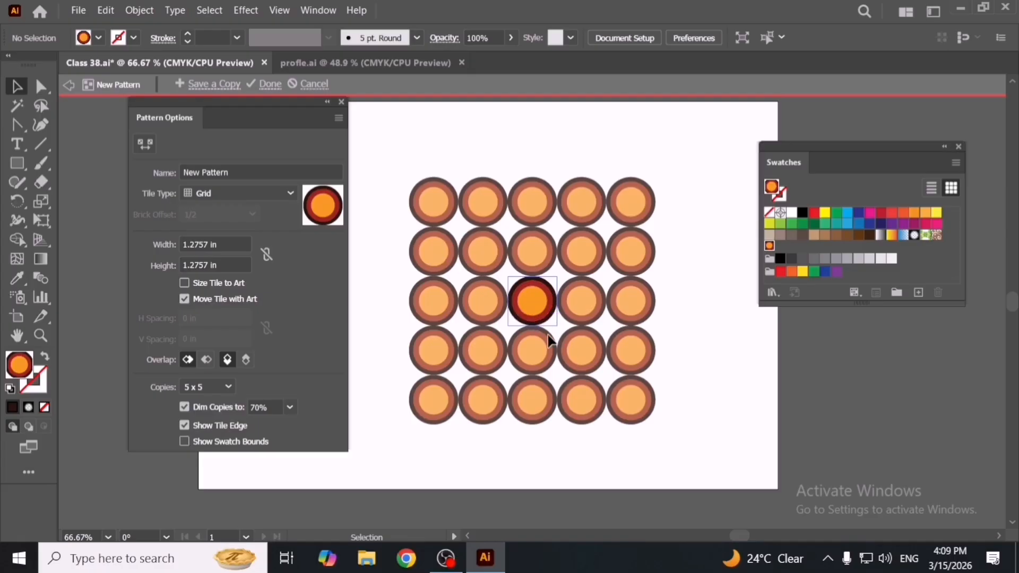
scroll(547, 333, up, 3)
click(185, 441)
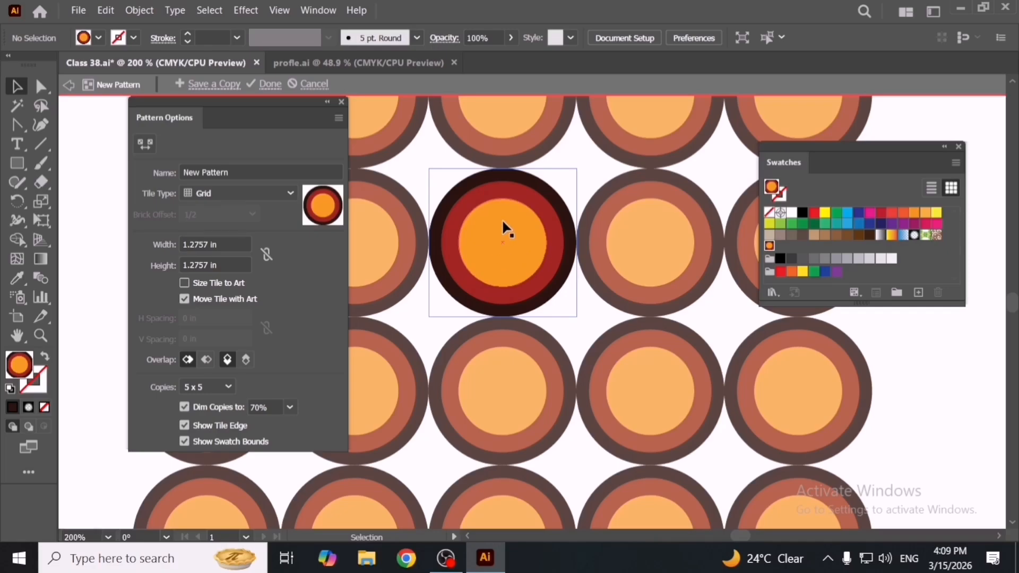
- Set the pattern tile edge to a custom pure red (255, 0, 0) and apply it
click(339, 118)
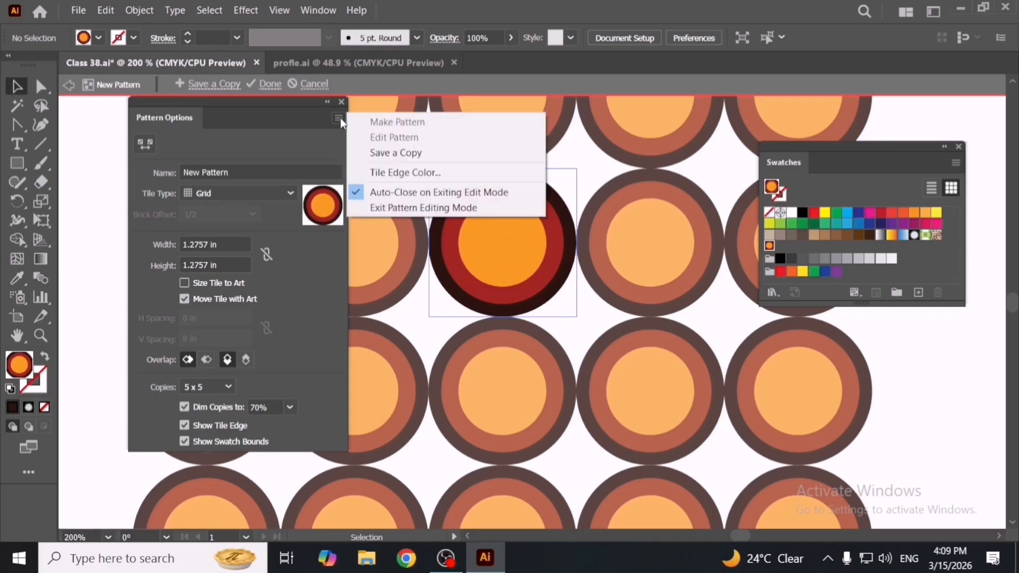
click(429, 174)
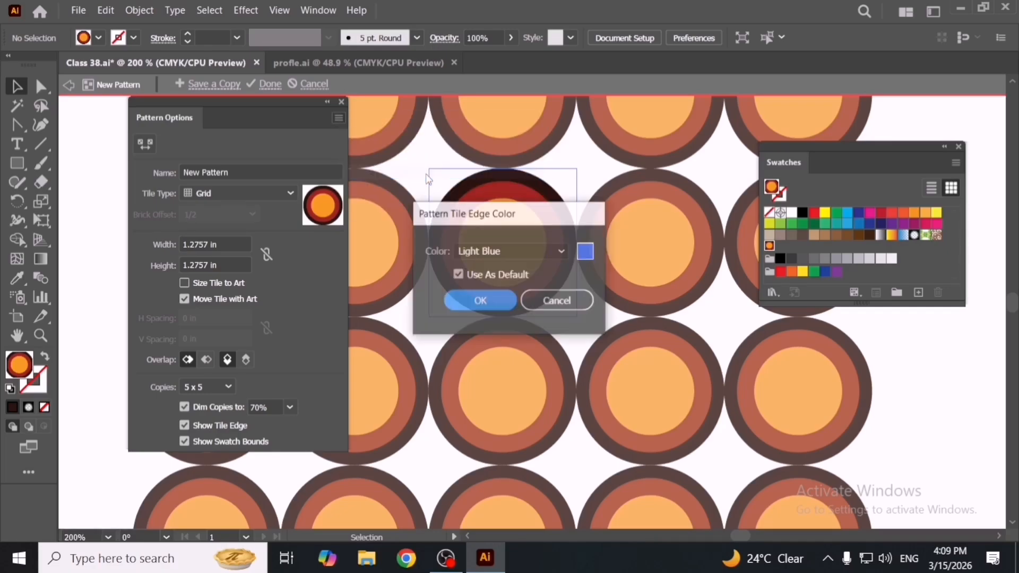
click(584, 252)
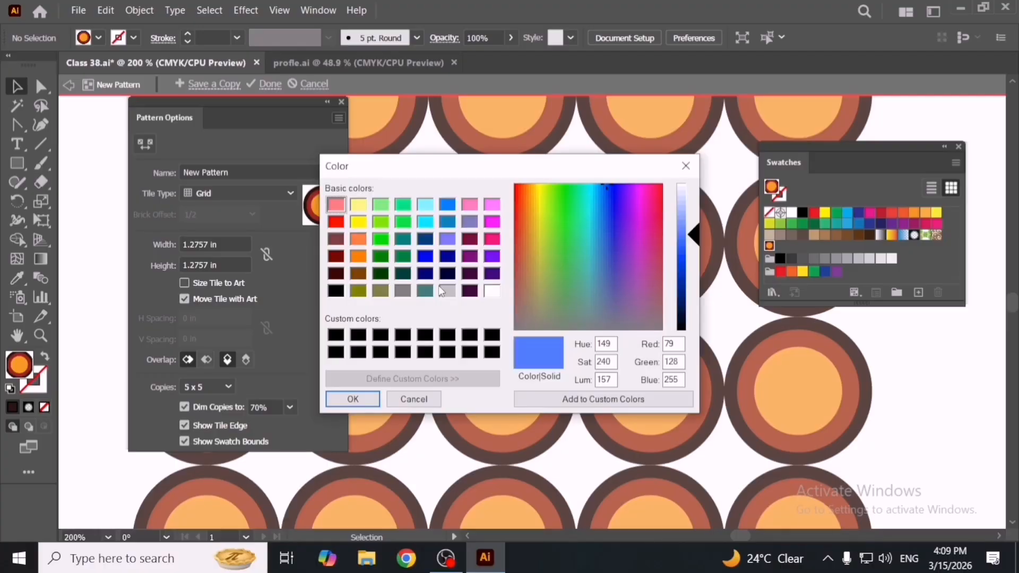
click(336, 222)
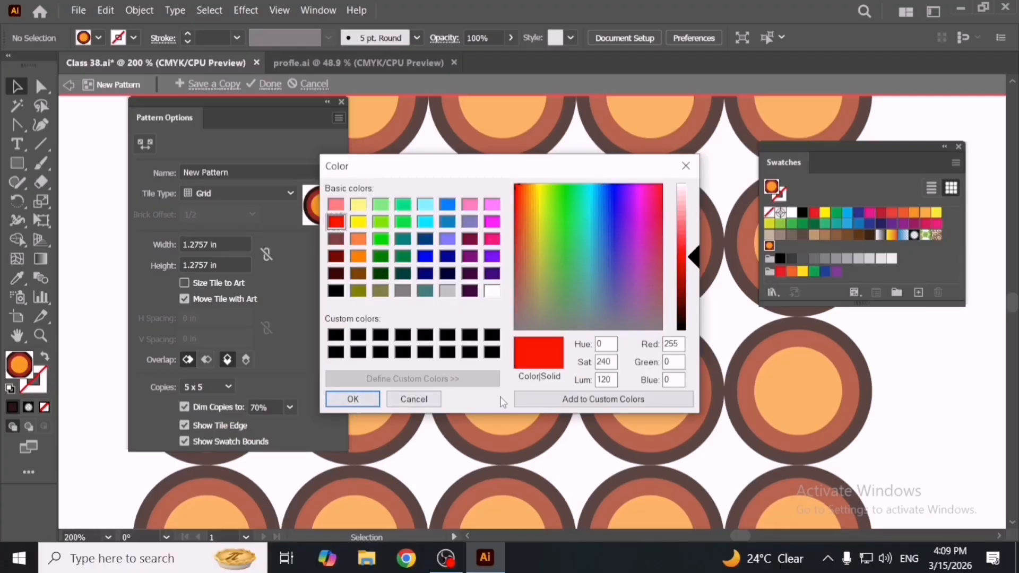
click(353, 399)
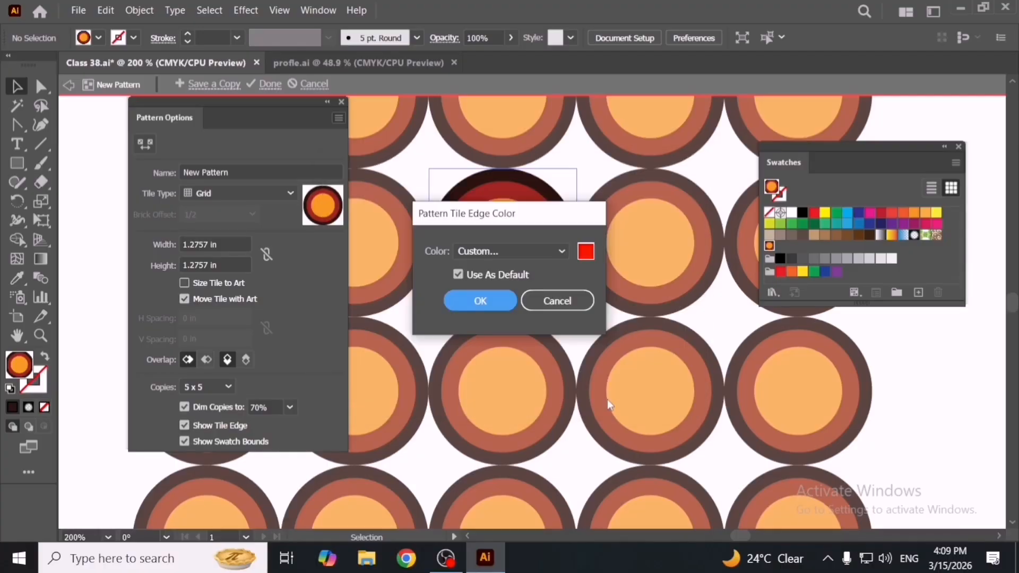
click(493, 301)
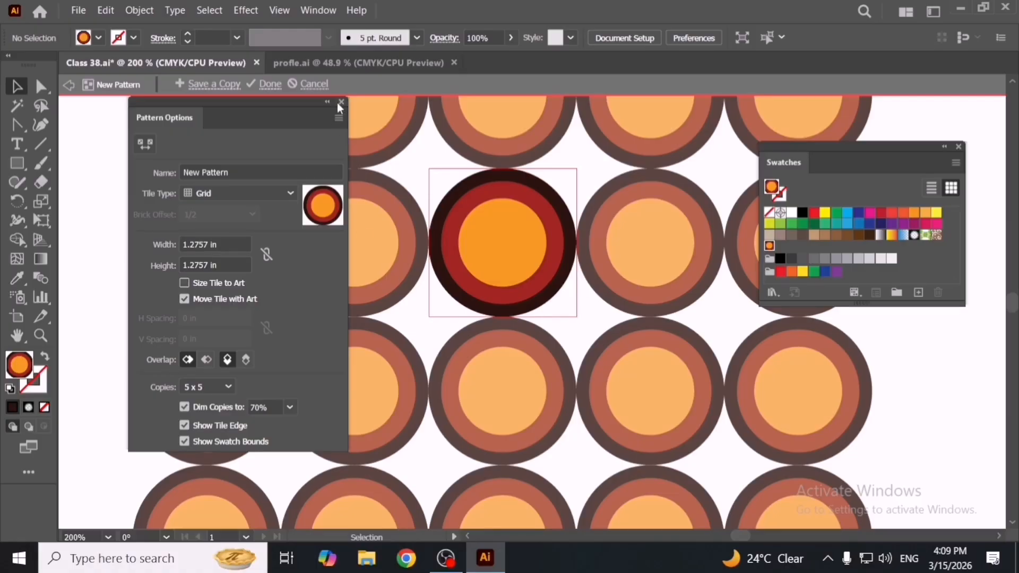
- Set the tile edge color back to Light Blue, then close the Pattern Options and exit pattern editing mode
click(338, 118)
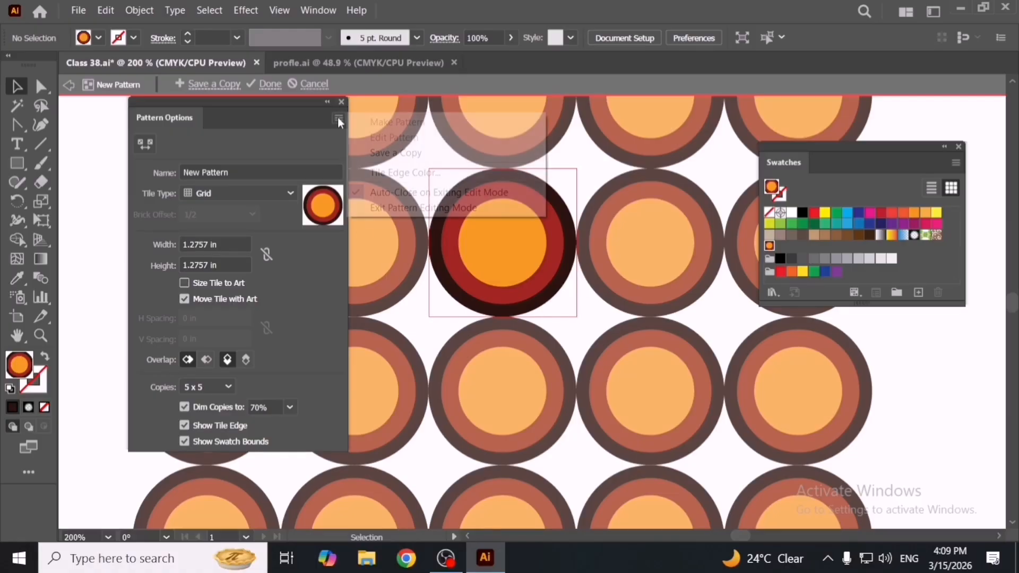
click(438, 172)
click(501, 251)
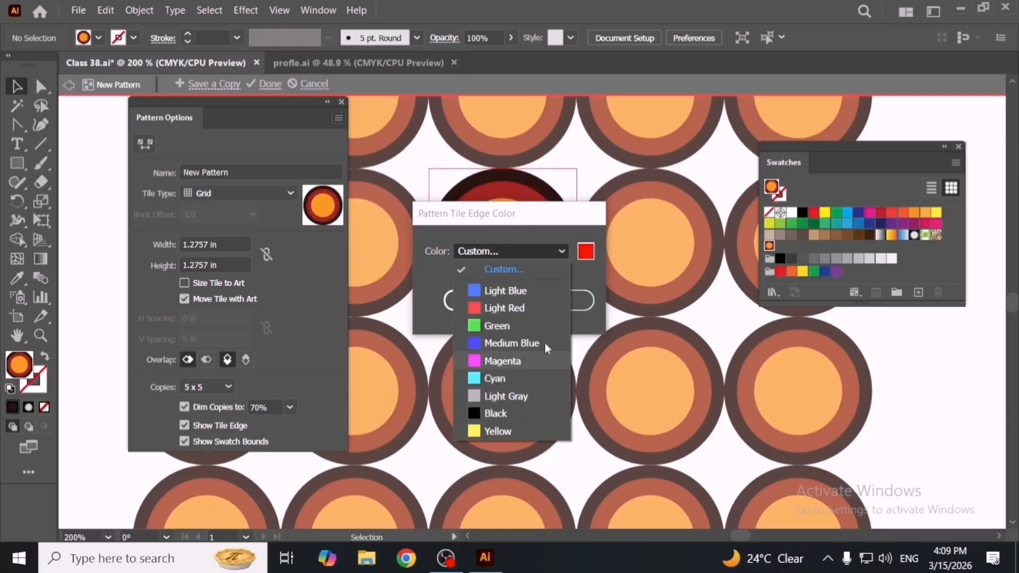
click(527, 290)
click(502, 308)
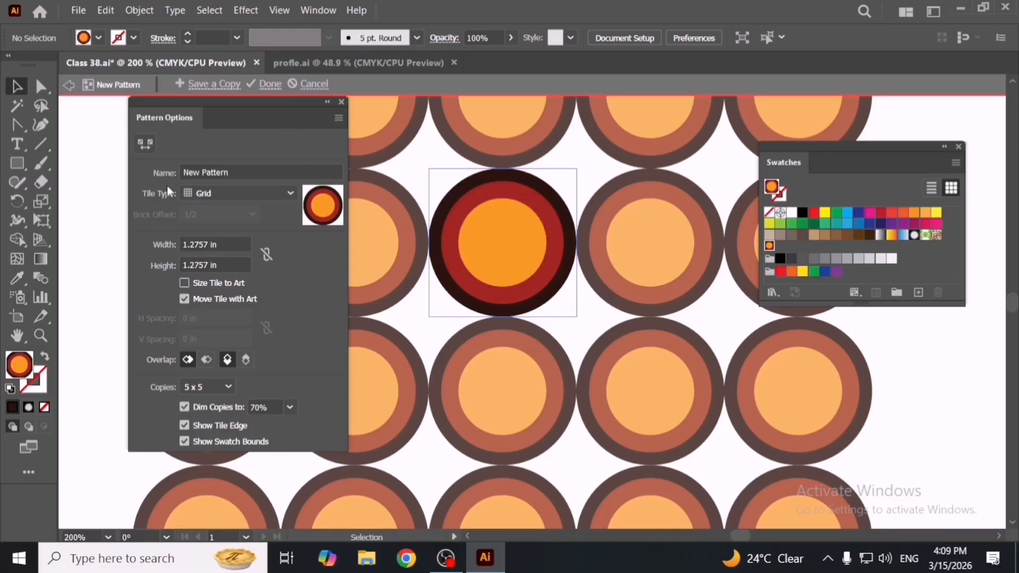
click(341, 102)
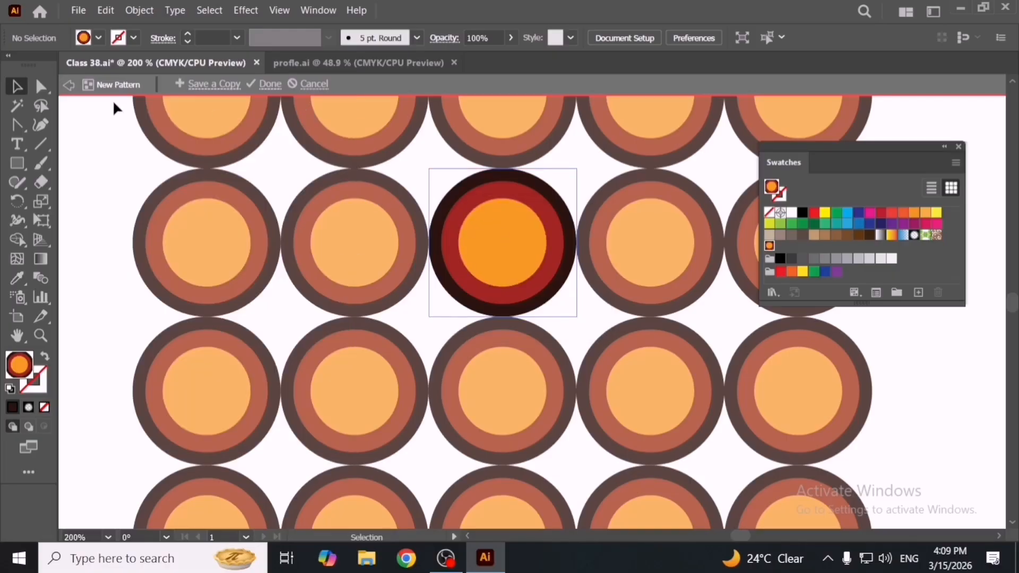
click(69, 85)
click(141, 16)
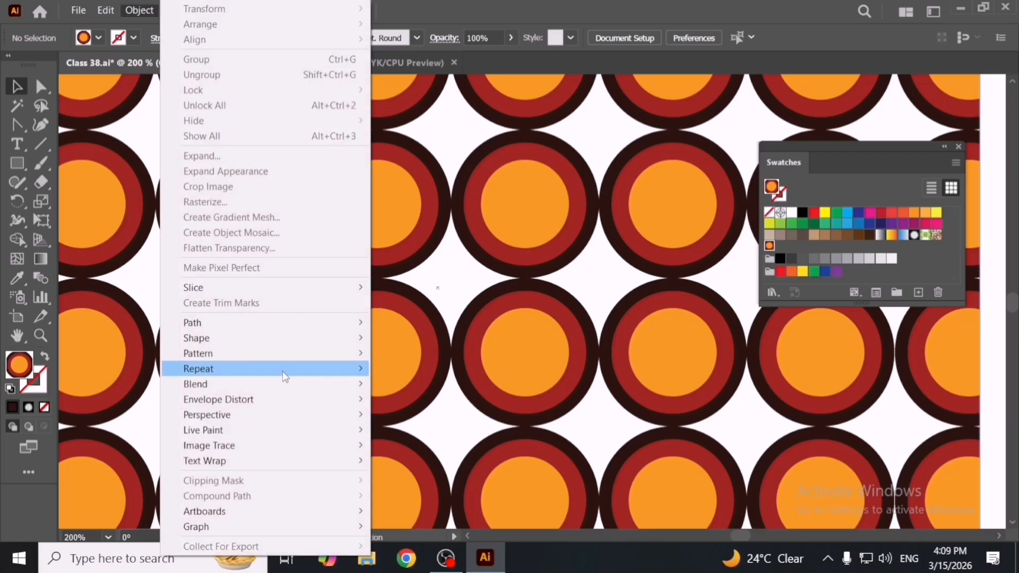
mouse_move(289, 382)
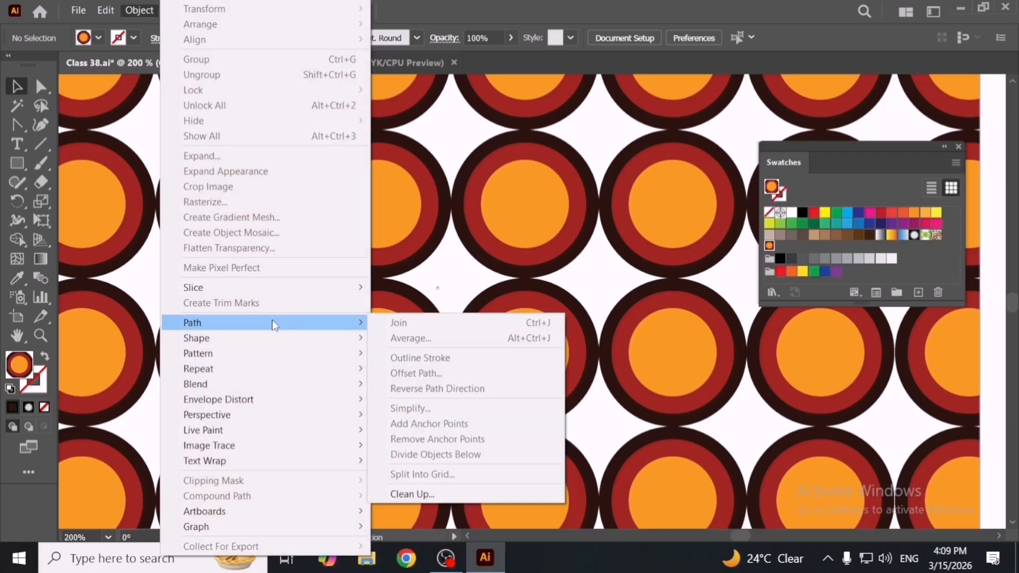
mouse_move(285, 367)
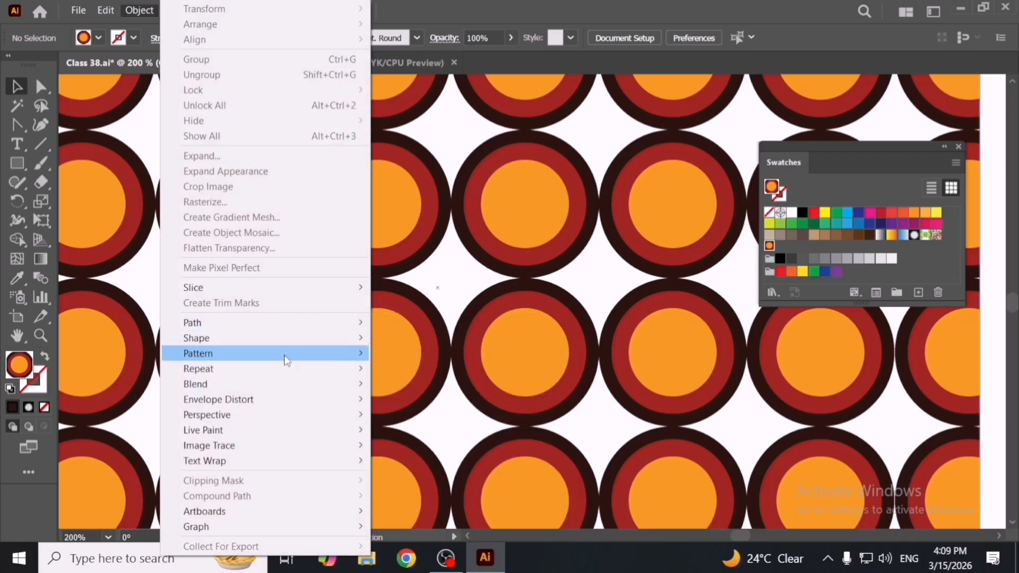
mouse_move(337, 354)
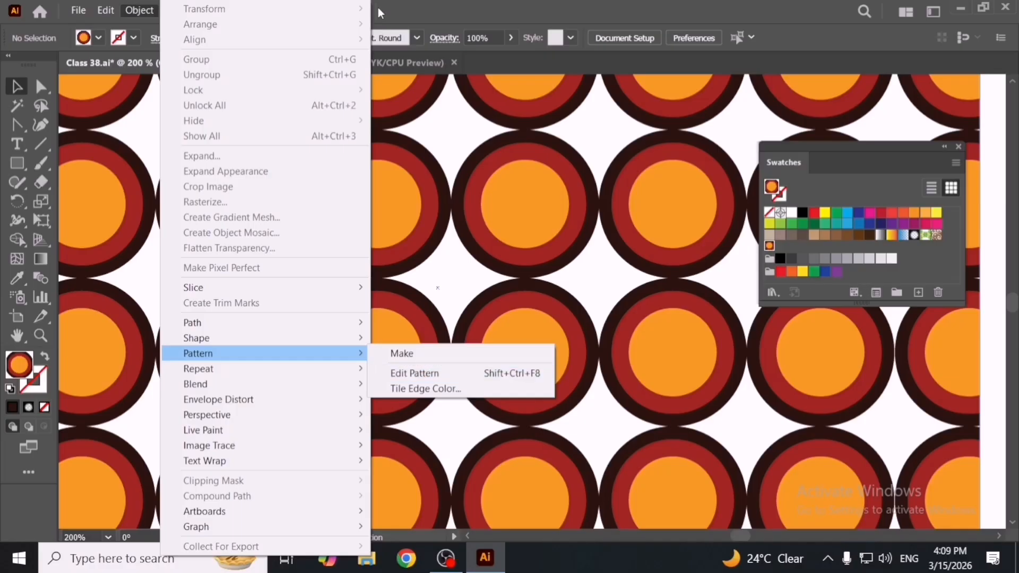
- Select the patterned rectangle and shift it slightly to the left on the artboard
click(476, 189)
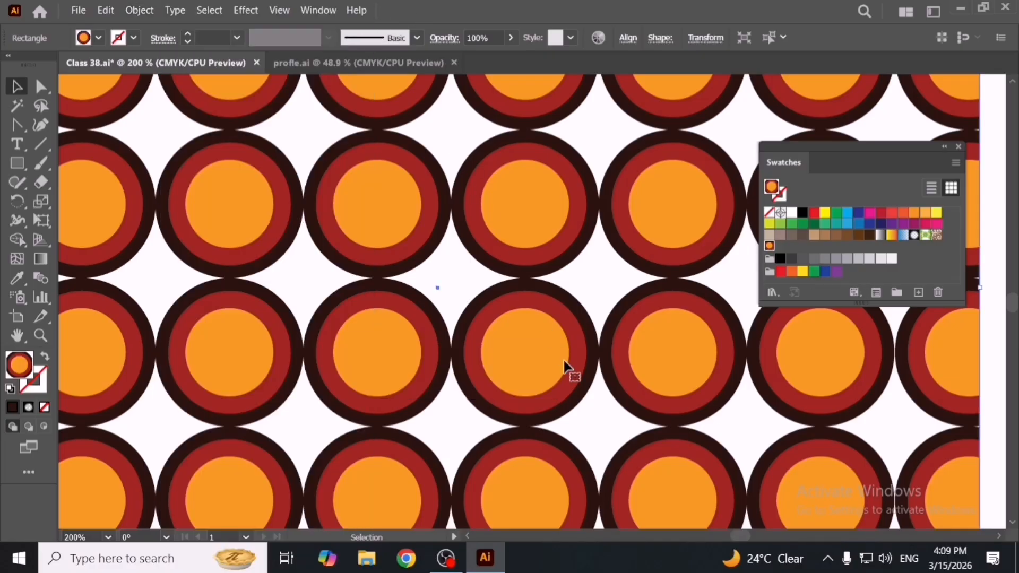
scroll(566, 367, down, 4)
scroll(595, 399, up, 2)
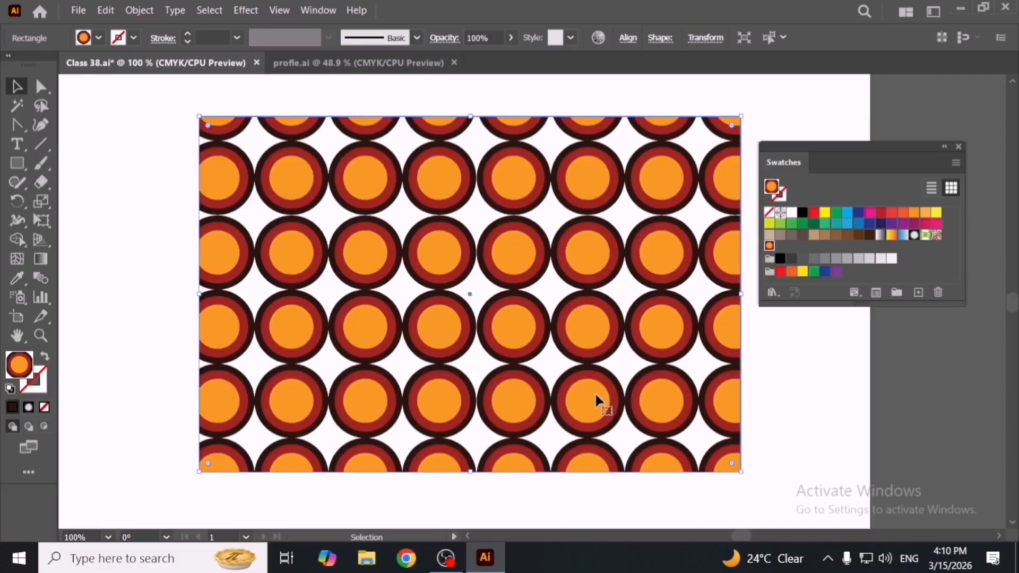
drag(595, 393, 584, 381)
drag(513, 323, 503, 329)
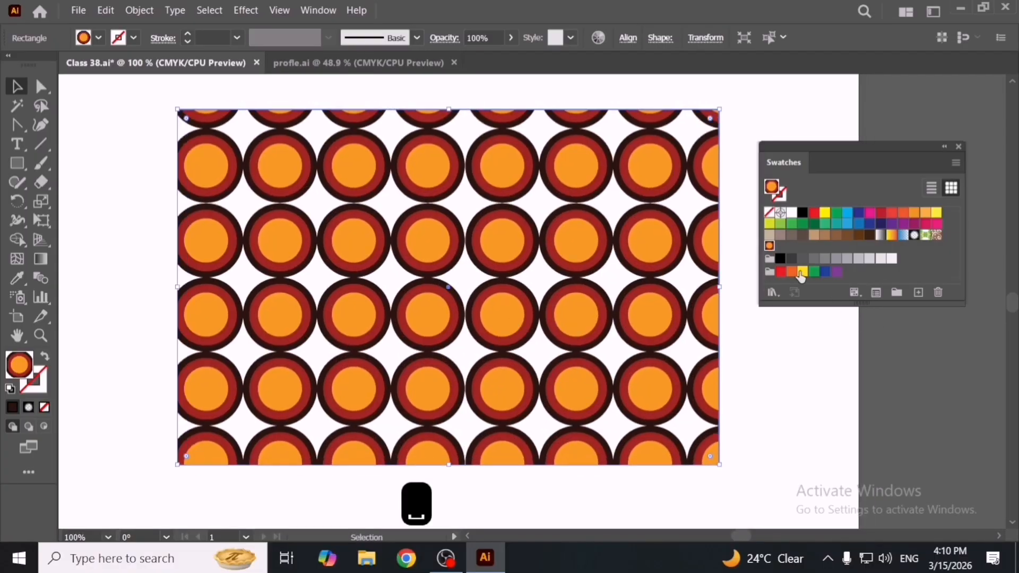
- Open the concentric-circle pattern swatch for editing and move the Pattern Options slightly to the right
double_click(768, 246)
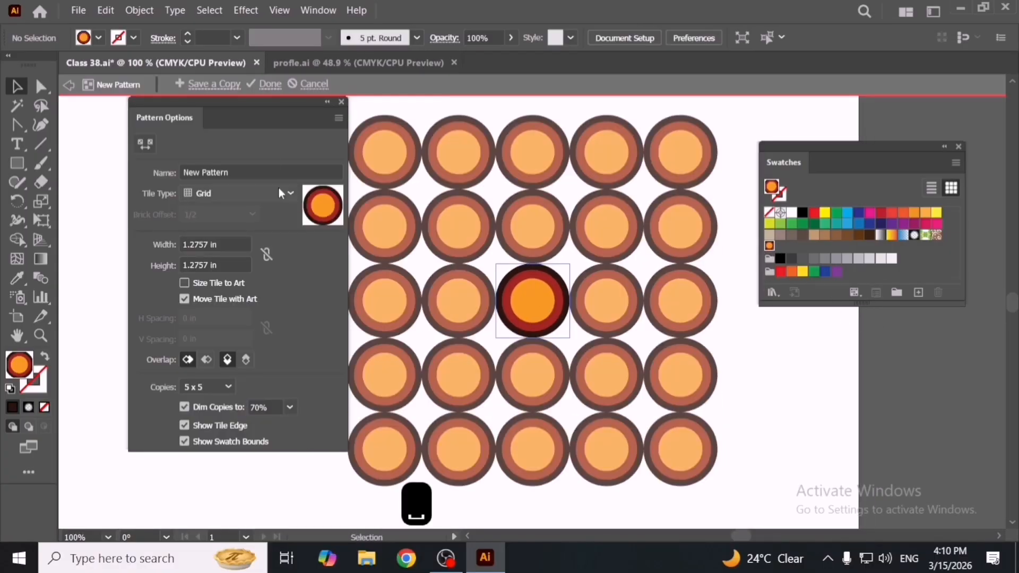
drag(275, 115, 297, 118)
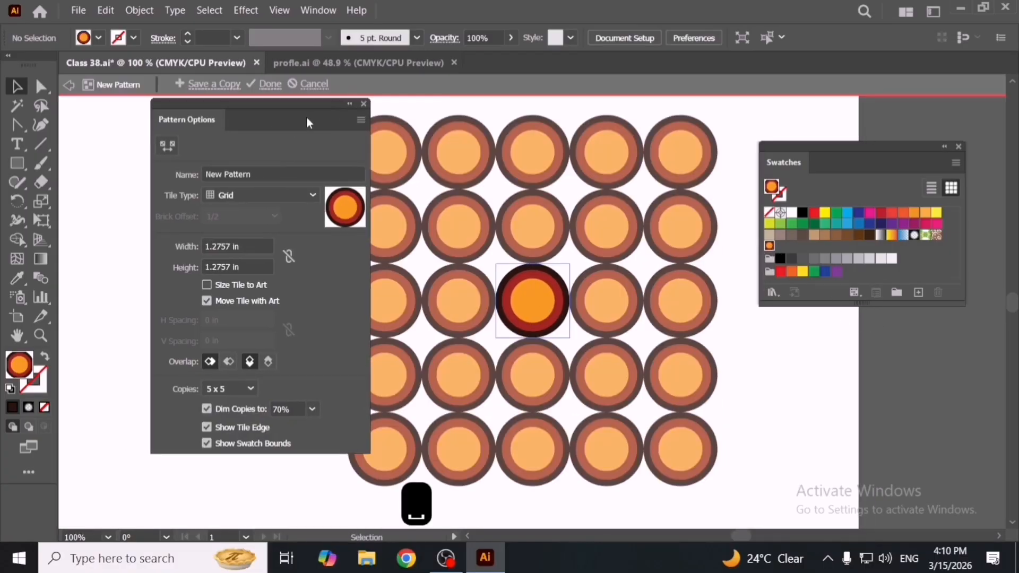
click(312, 174)
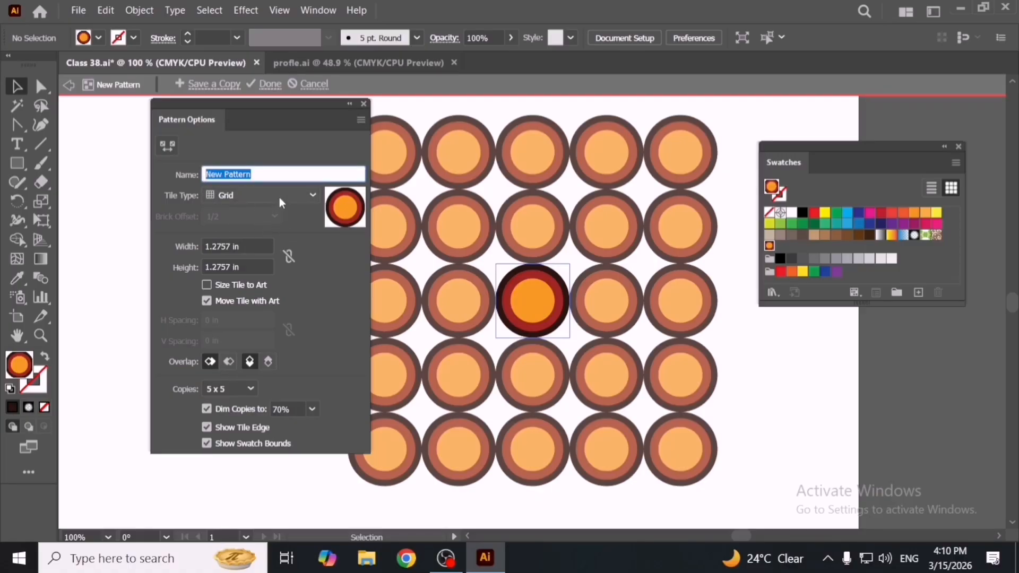
- Set the pattern tile width to 0.875 in so the circles overlap horizontally
click(251, 246)
key(Down)
key(Down)
key(Down)
key(Down)
key(Down)
key(Down)
key(Down)
key(Down)
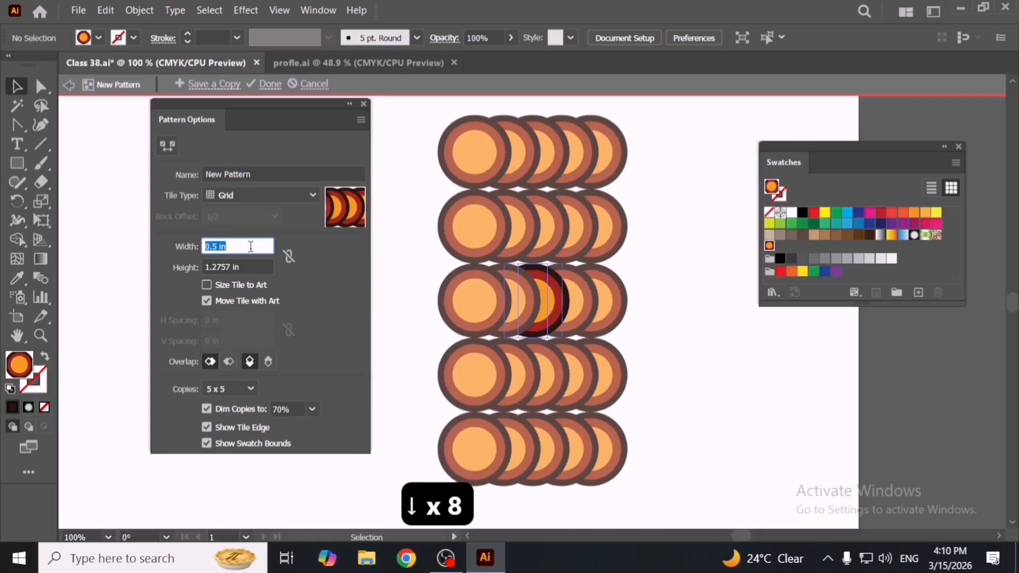
key(Up)
key(Up)
key(Up)
key(Up)
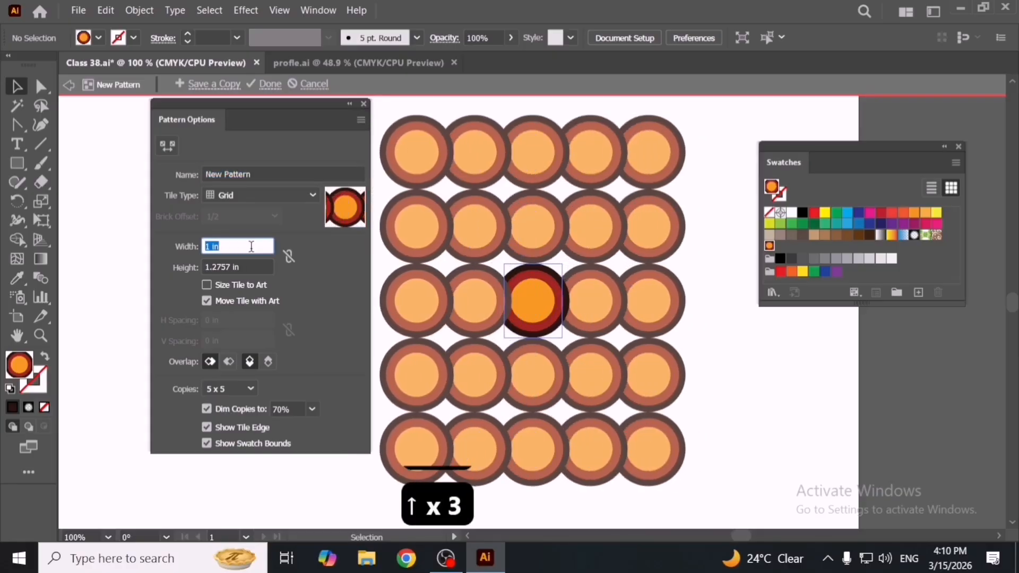
key(Down)
- Set the pattern tile height to 1 in and exit pattern editing mode
click(244, 265)
key(Down)
key(Down)
key(Down)
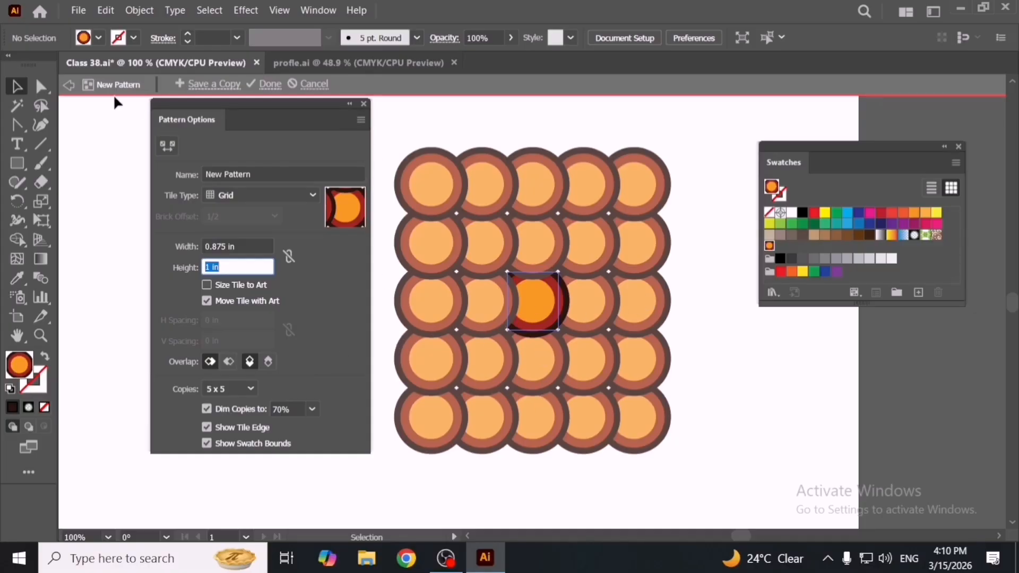
click(74, 86)
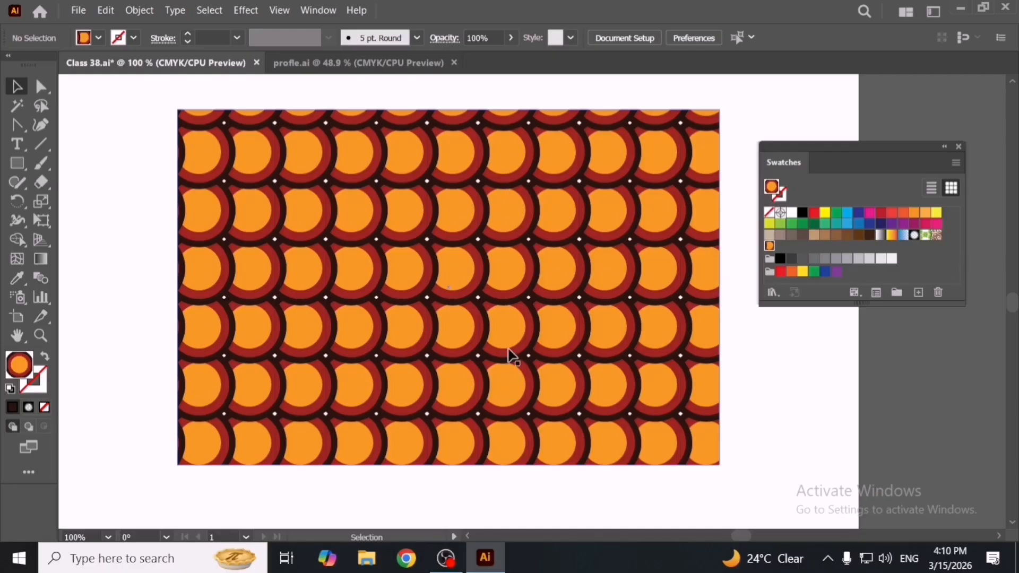
- Reopen the circle pattern, set its overlap to Right in Front and Bottom in Front, and exit pattern editing
double_click(769, 247)
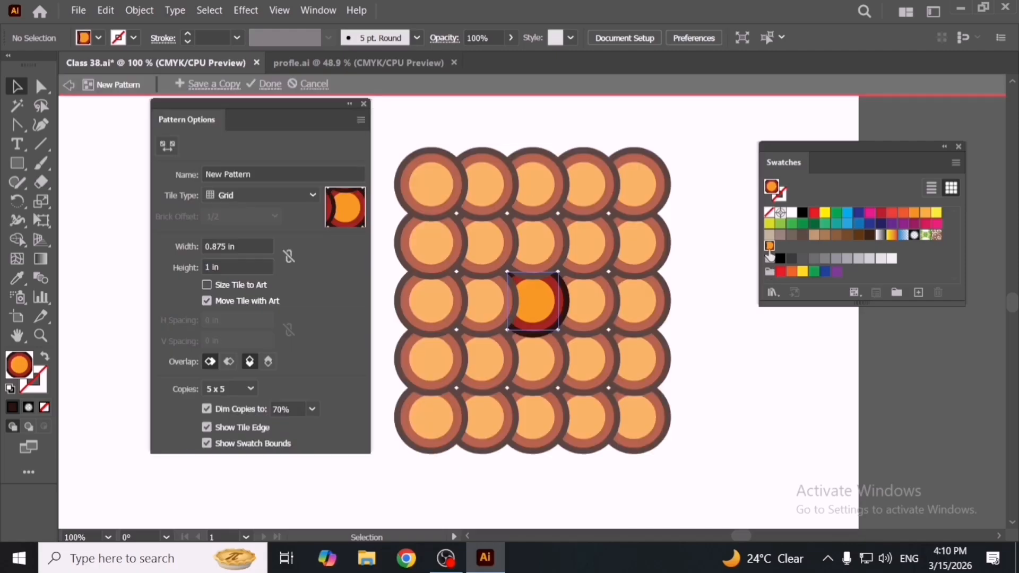
click(229, 362)
click(268, 361)
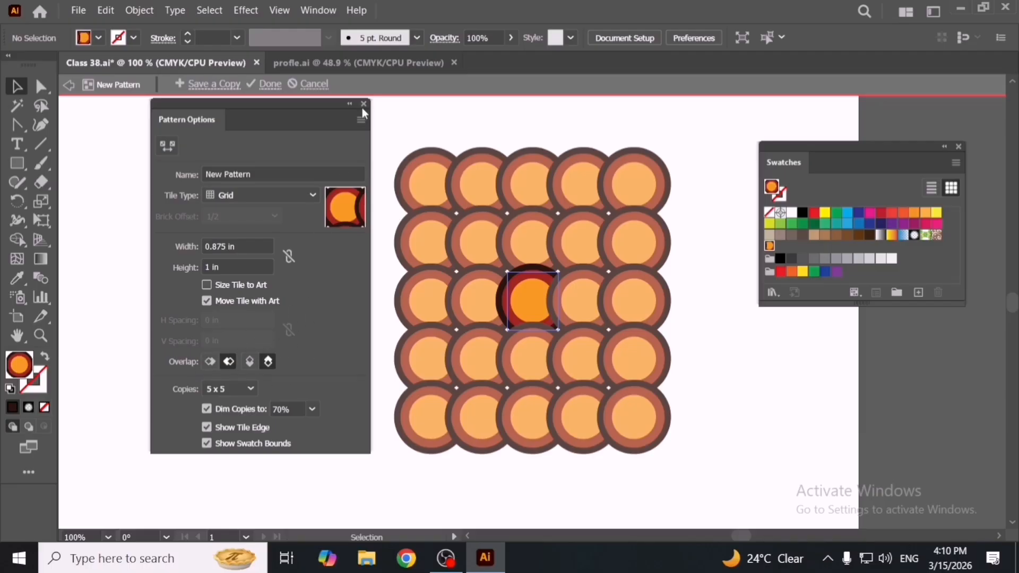
click(68, 85)
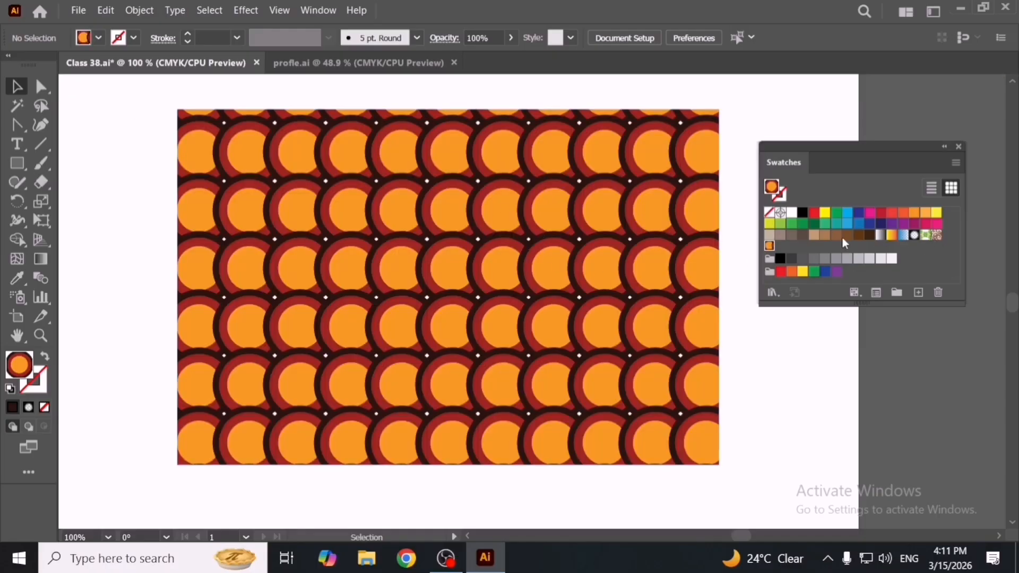
- Reopen the circle pattern, try the overlap options and set Left in Front with Top in Front
double_click(769, 245)
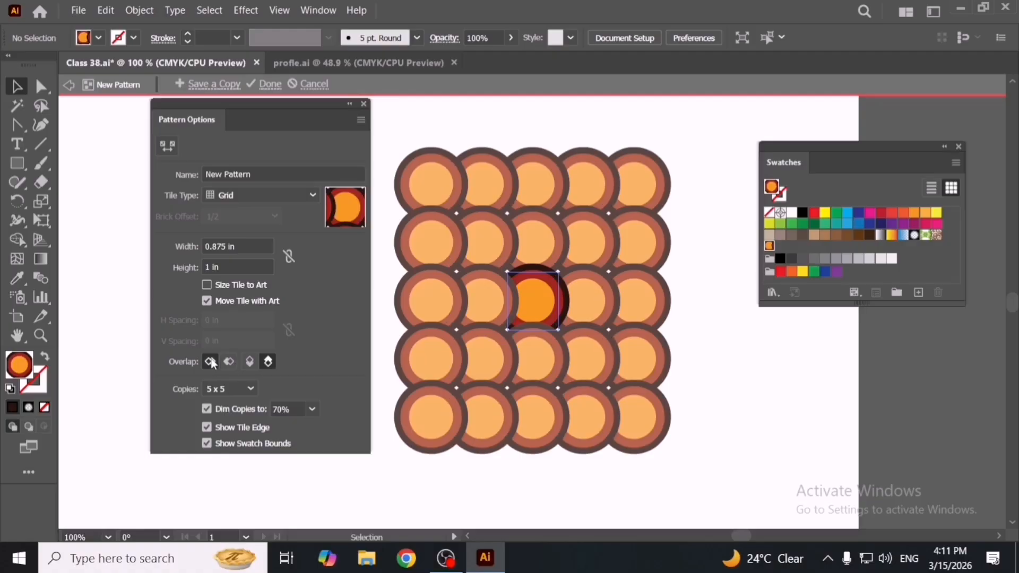
click(229, 362)
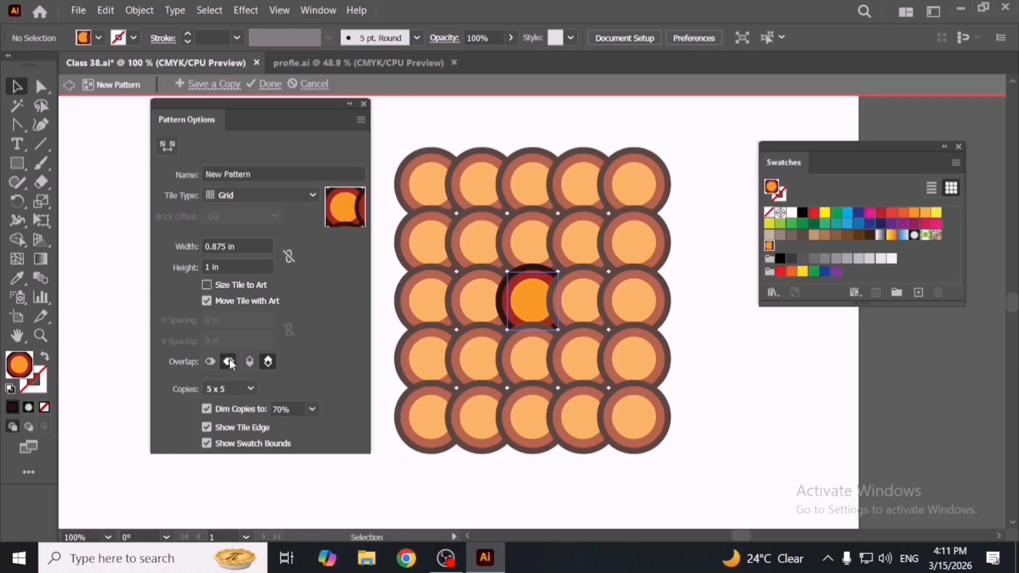
click(250, 363)
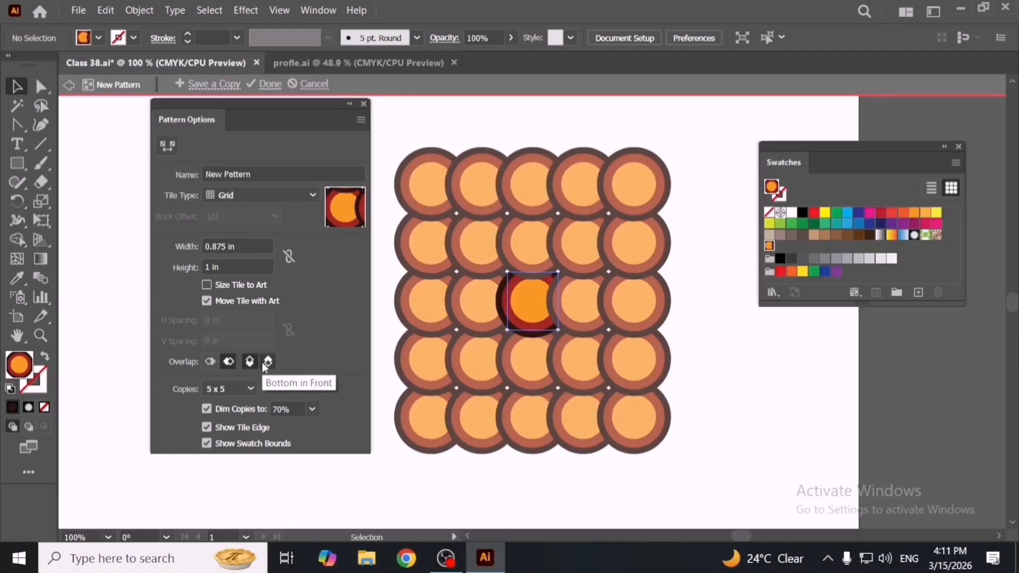
click(268, 362)
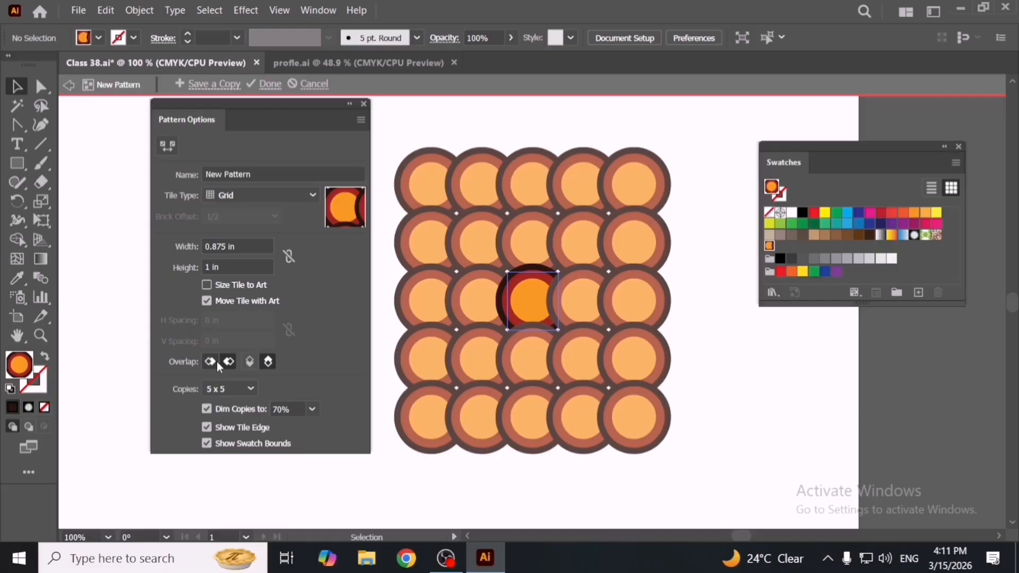
click(216, 361)
click(249, 361)
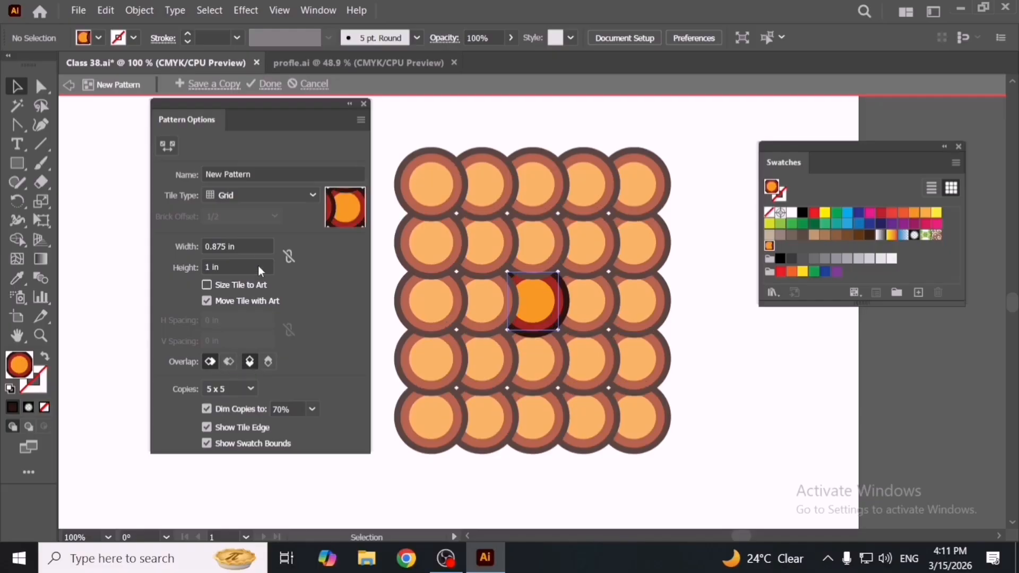
- Set the pattern tile width to 1.5 in to open horizontal gaps between the circles
click(262, 246)
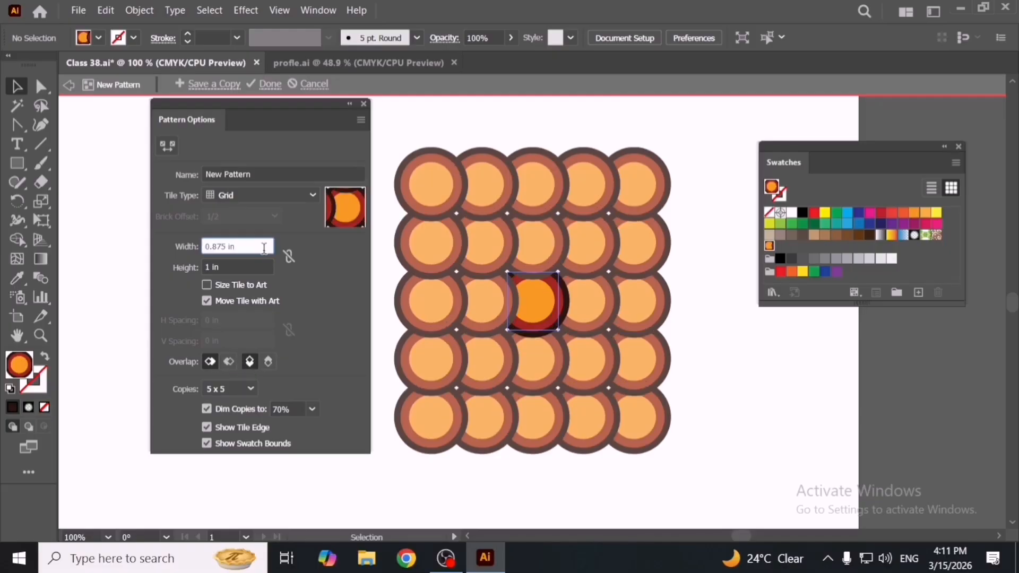
key(ctrl+a)
text(1)
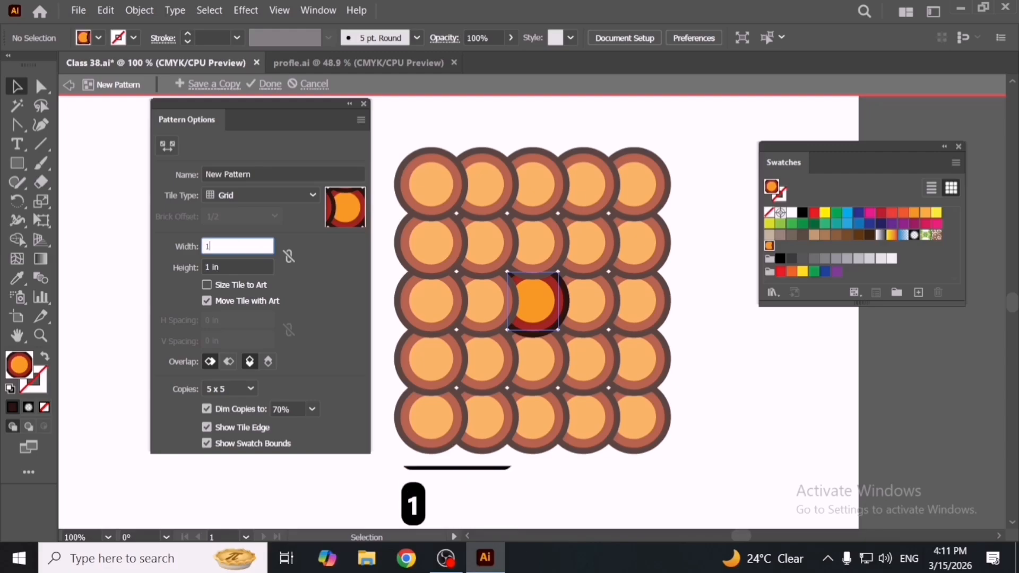
key(Tab)
click(264, 248)
scroll(264, 249, up, 1)
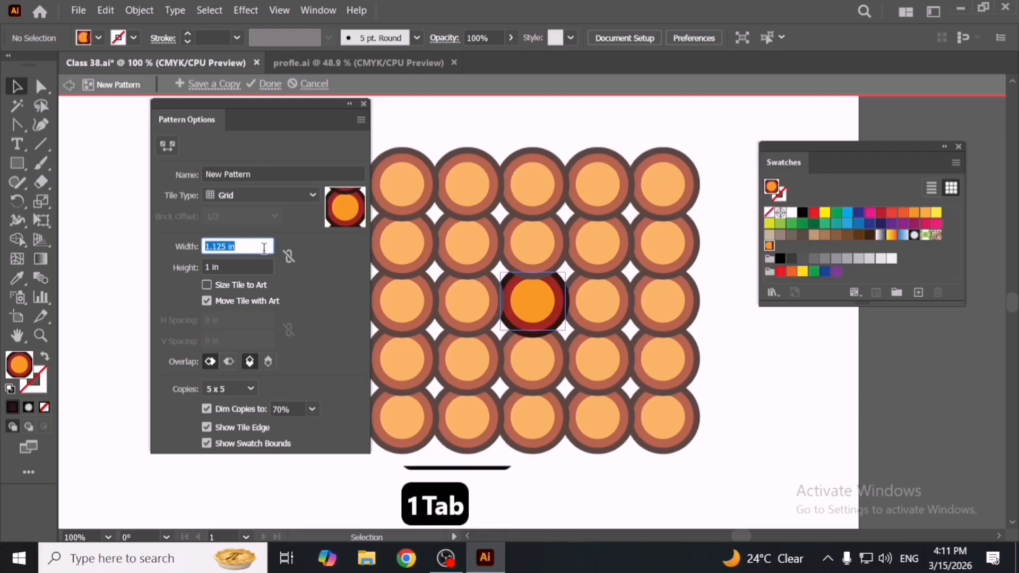
scroll(264, 248, up, 1)
key(Up)
key(Up)
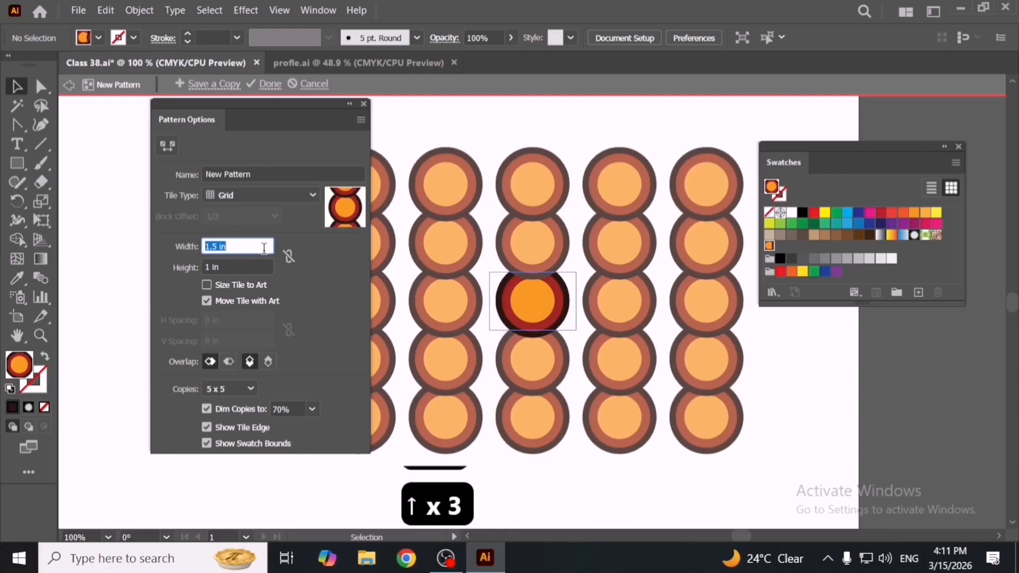
- Set the pattern tile height to 1.5 in
click(236, 269)
key(Up)
key(Up)
key(Up)
key(Up)
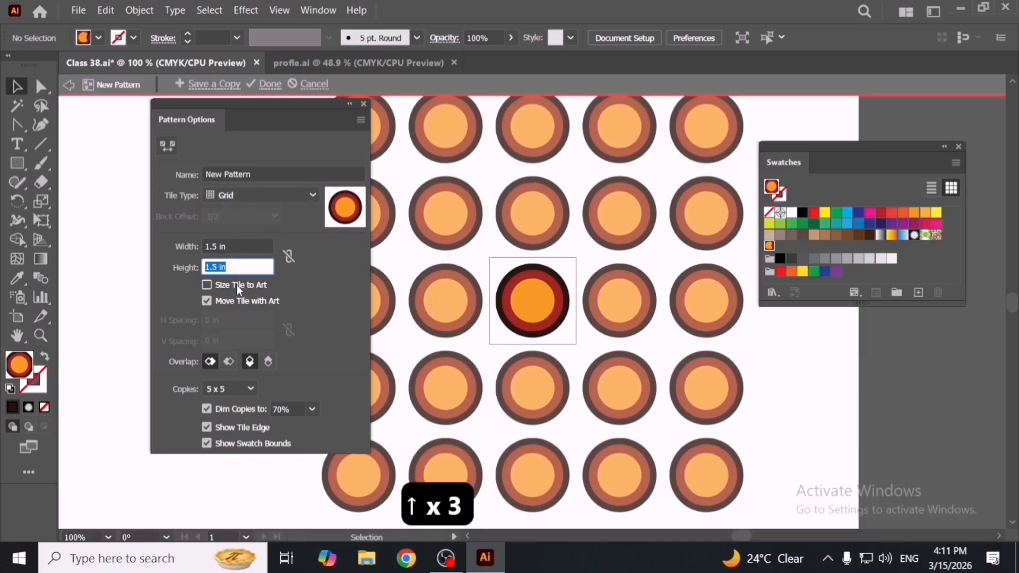
- Turn on Size Tile to Art, set the horizontal spacing to 0.125 in and increase the vertical spacing
click(208, 284)
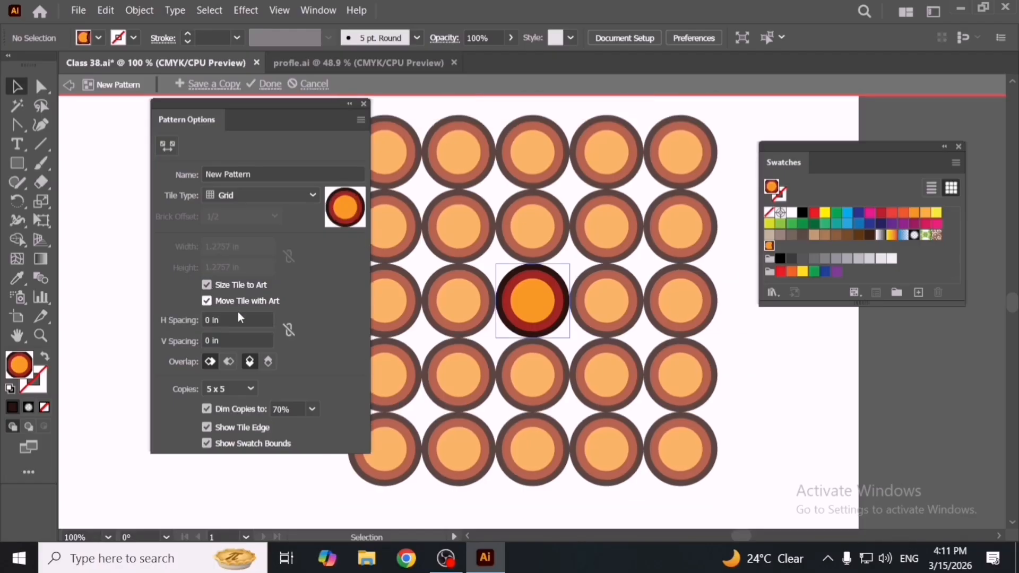
click(242, 319)
key(Up)
key(Up)
key(Up)
key(Up)
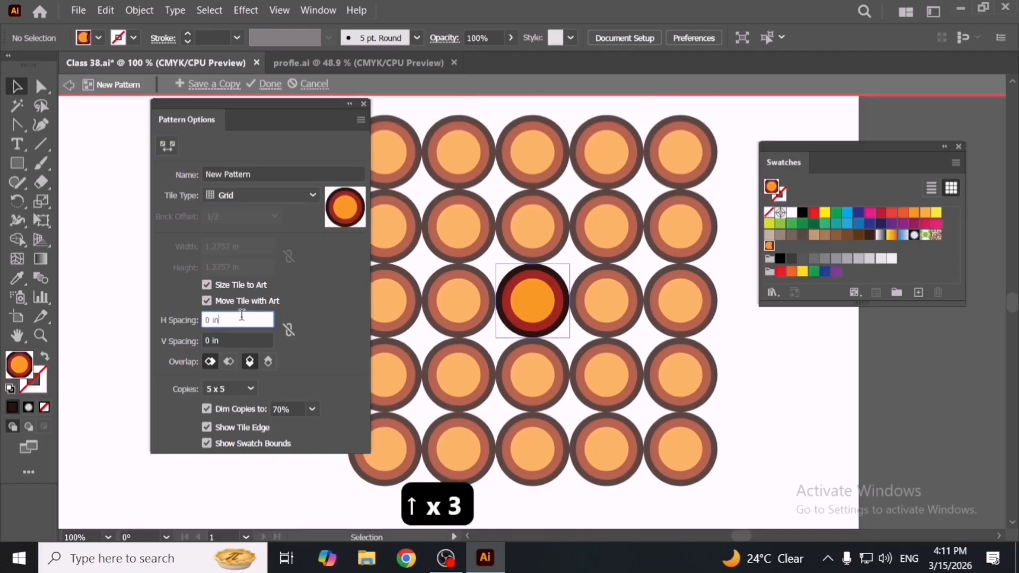
key(Tab)
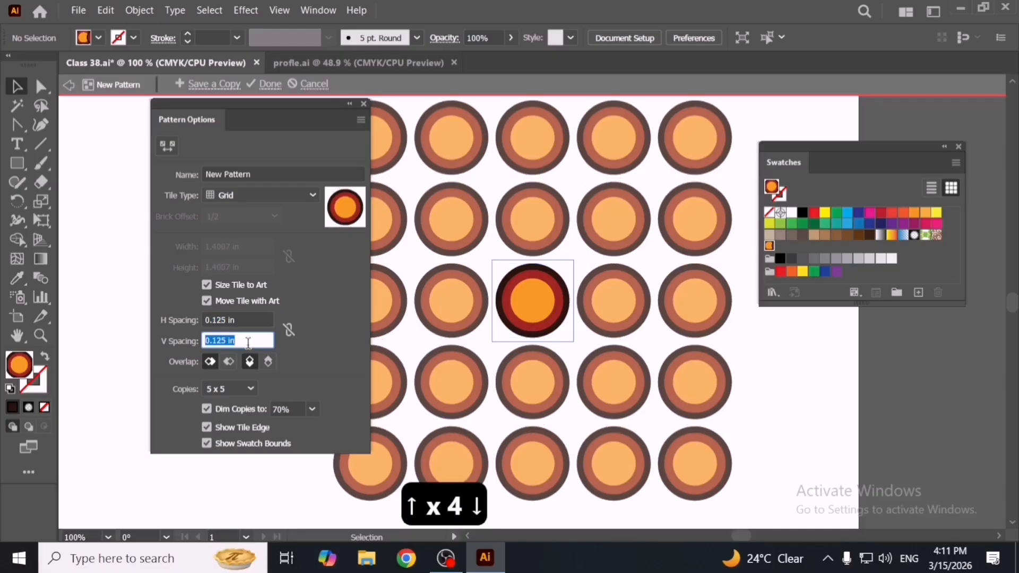
- Turn off Size Tile to Art and set the pattern tile width to 1.375 in
click(227, 285)
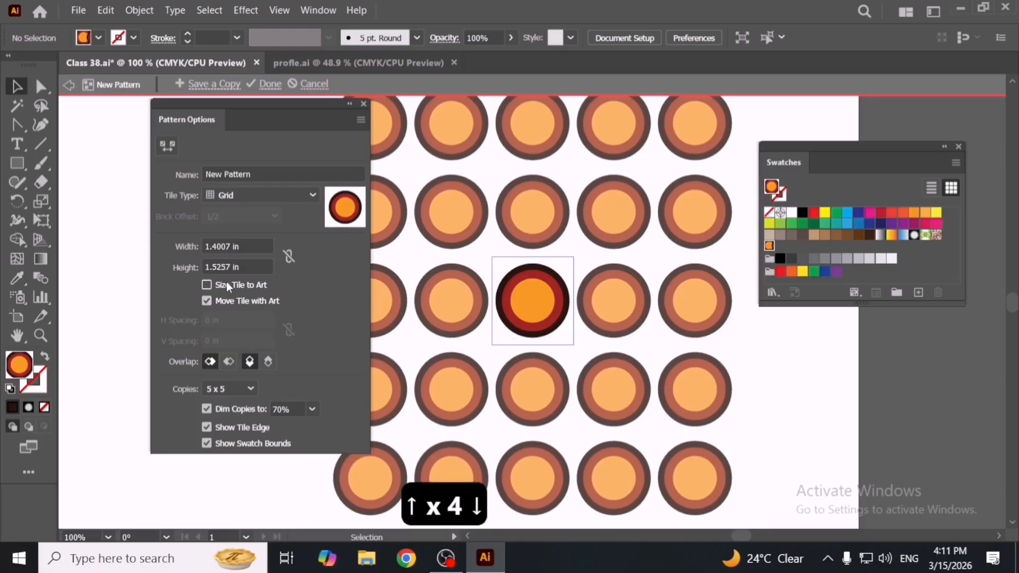
click(237, 246)
key(Down)
key(Down)
key(Down)
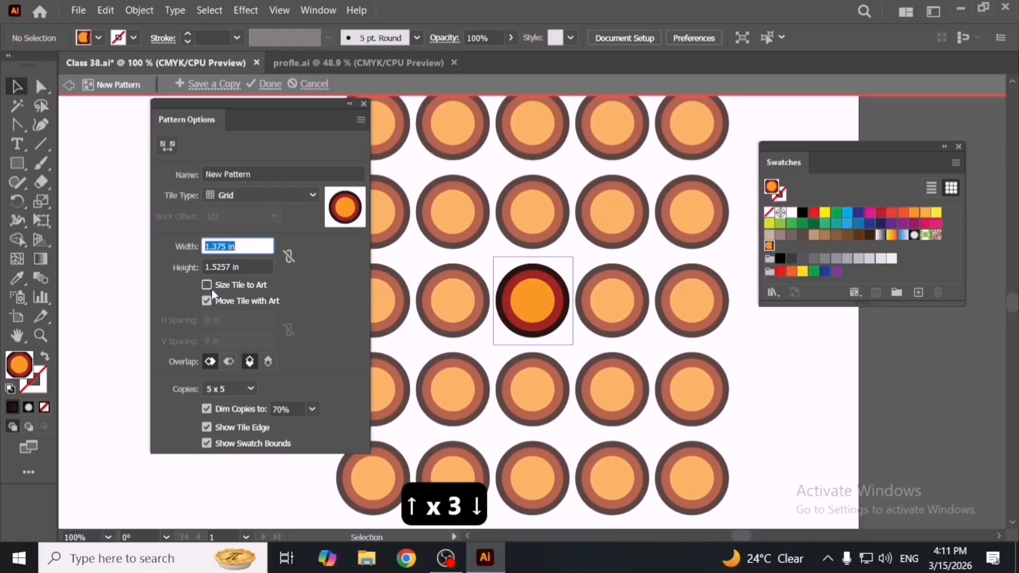
- Turn Size Tile to Art back on and set the horizontal spacing to 0.875 in
click(227, 285)
click(243, 320)
key(Up)
key(Up)
key(Up)
key(Up)
key(Up)
key(Up)
key(Up)
key(Up)
key(Up)
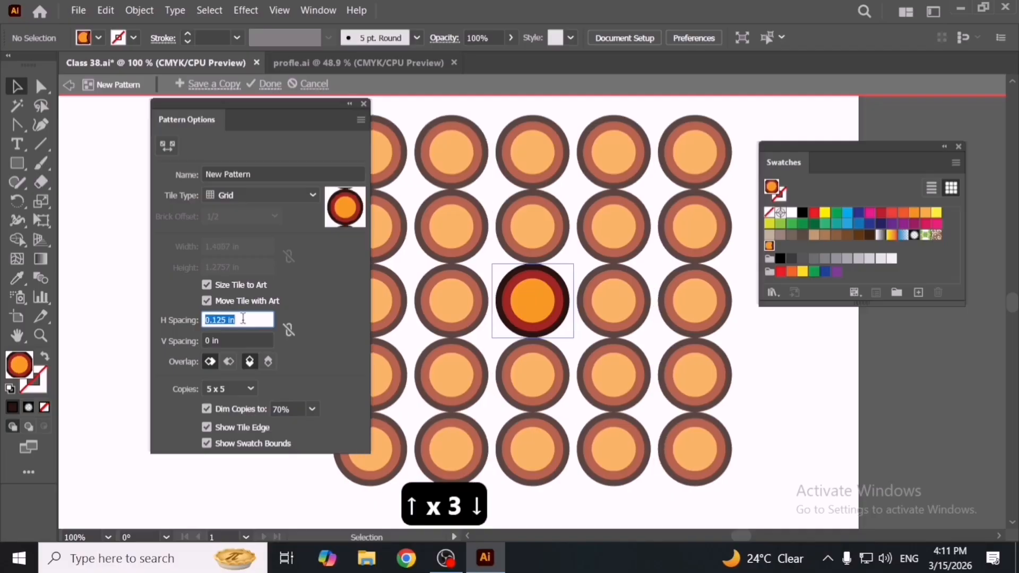
- Increase the vertical spacing until the pattern tile is 1.6507 in high
click(238, 340)
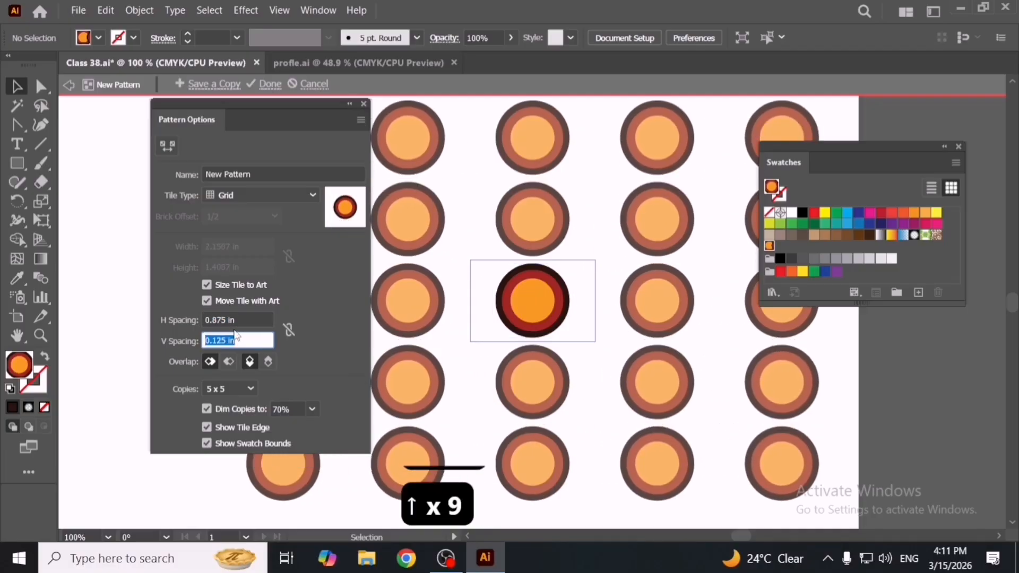
key(Up)
key(Up)
key(Up)
- Turn off Size Tile to Art, try larger pattern tile widths and set the width to 2.125 in
click(206, 285)
click(245, 247)
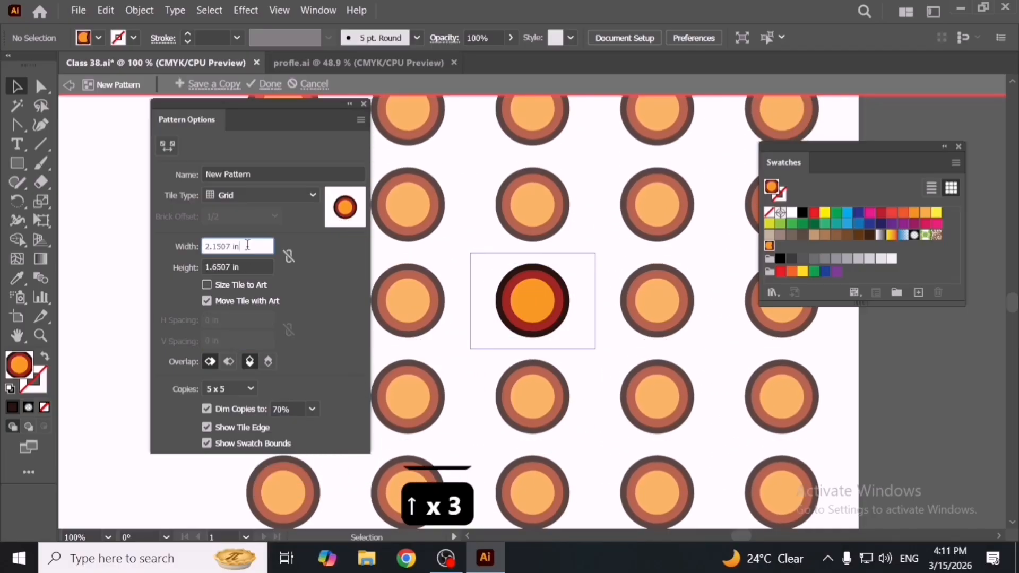
key(Up)
key(Up)
key(Up)
key(Up)
key(Up)
key(Up)
key(Up)
key(Up)
key(Up)
key(Up)
key(Up)
key(Up)
key(Down)
key(Down)
key(Down)
key(Down)
key(Down)
key(Down)
key(Down)
key(Down)
key(Down)
key(Down)
key(Down)
key(Down)
key(Down)
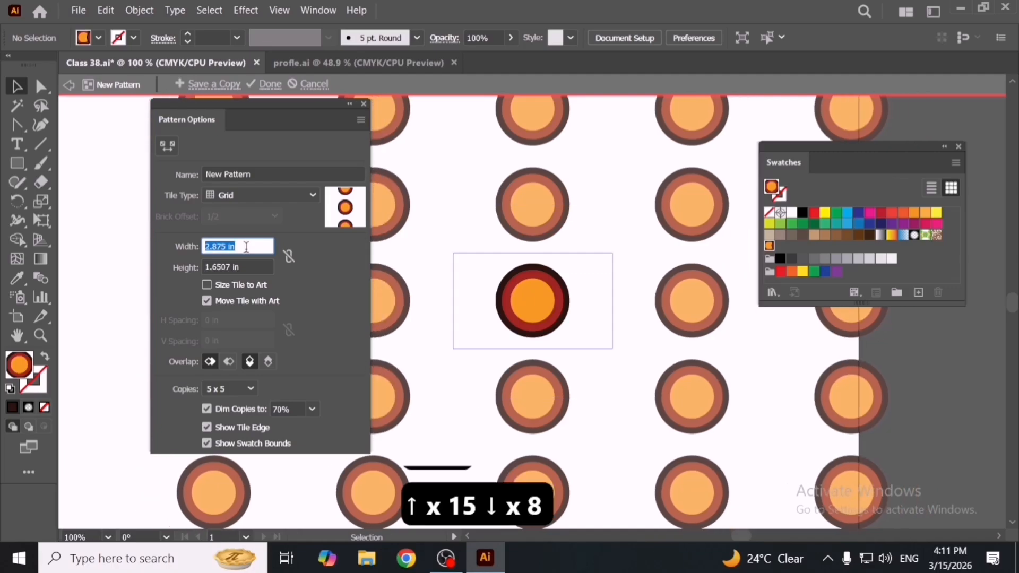
key(Up)
key(Up)
key(Up)
key(Up)
key(Up)
key(Up)
key(Up)
key(Down)
key(Down)
key(Down)
key(Down)
key(Down)
key(Down)
key(Down)
key(Down)
key(Down)
key(Down)
key(Down)
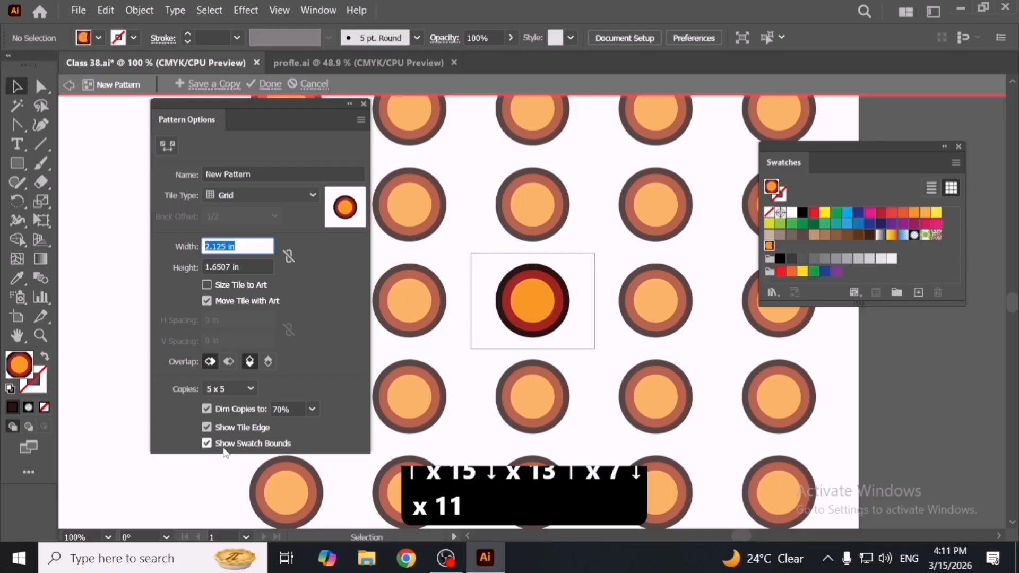
- Turn off Show Swatch Bounds and toggle Show Tile Edge off and back on
click(207, 443)
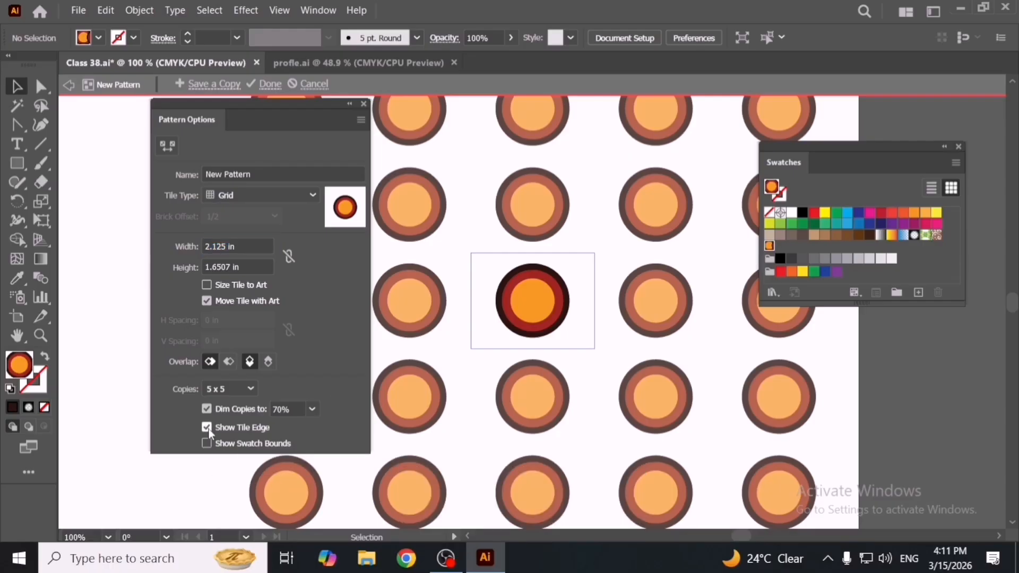
click(207, 428)
click(207, 427)
click(207, 428)
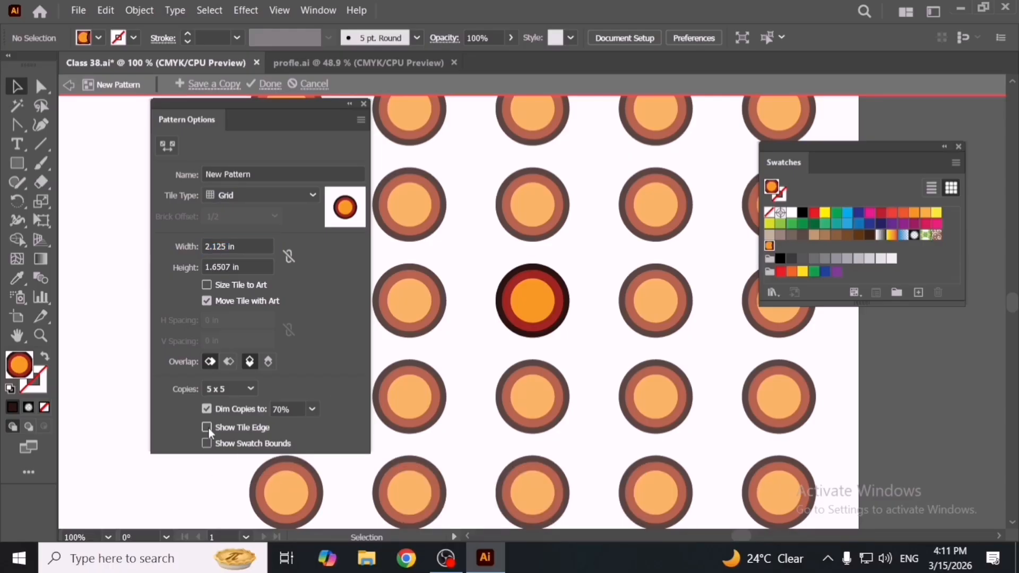
click(207, 427)
- Turn off Dim Copies so the repeated circles show at full colour
click(210, 413)
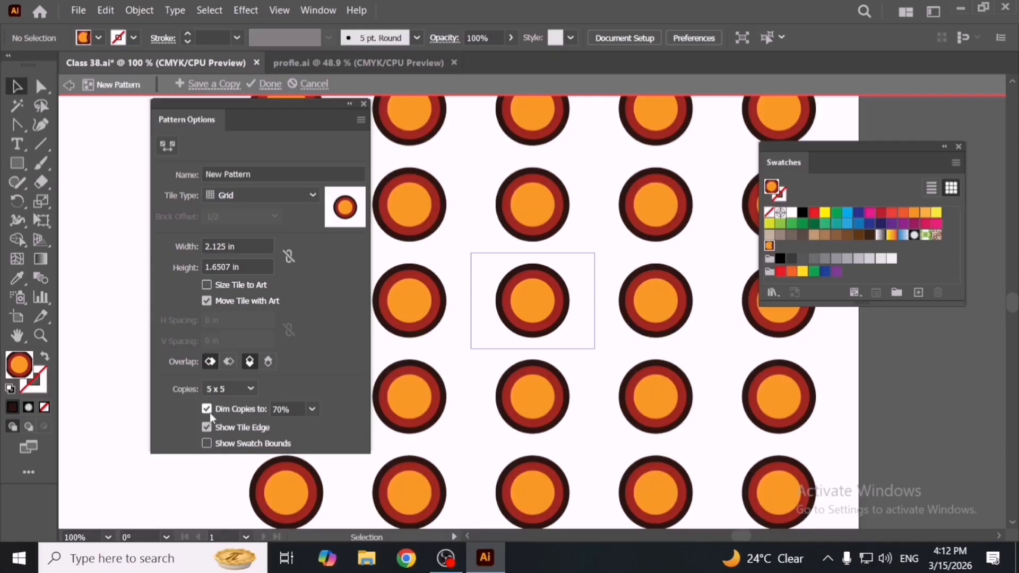
click(209, 413)
click(207, 409)
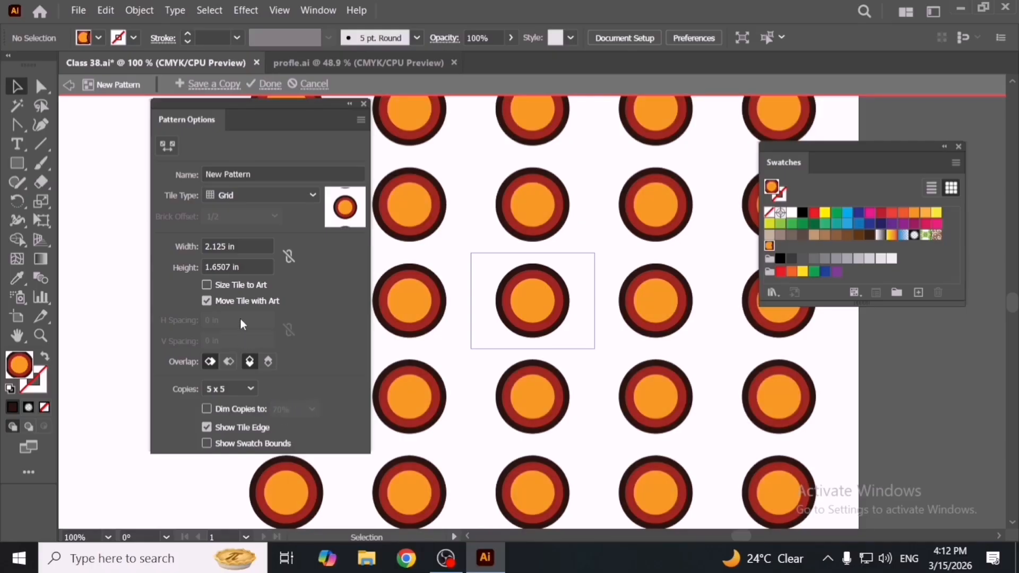
- Reduce the pattern tile width to 1.625 in
click(244, 242)
key(Down)
key(Down)
key(Down)
key(Down)
key(Down)
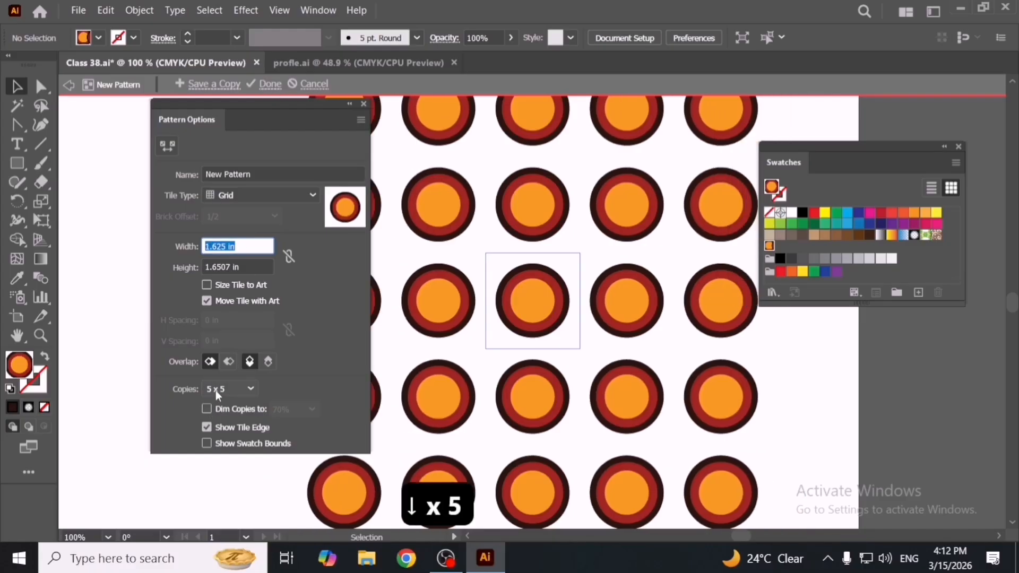
drag(276, 112, 275, 121)
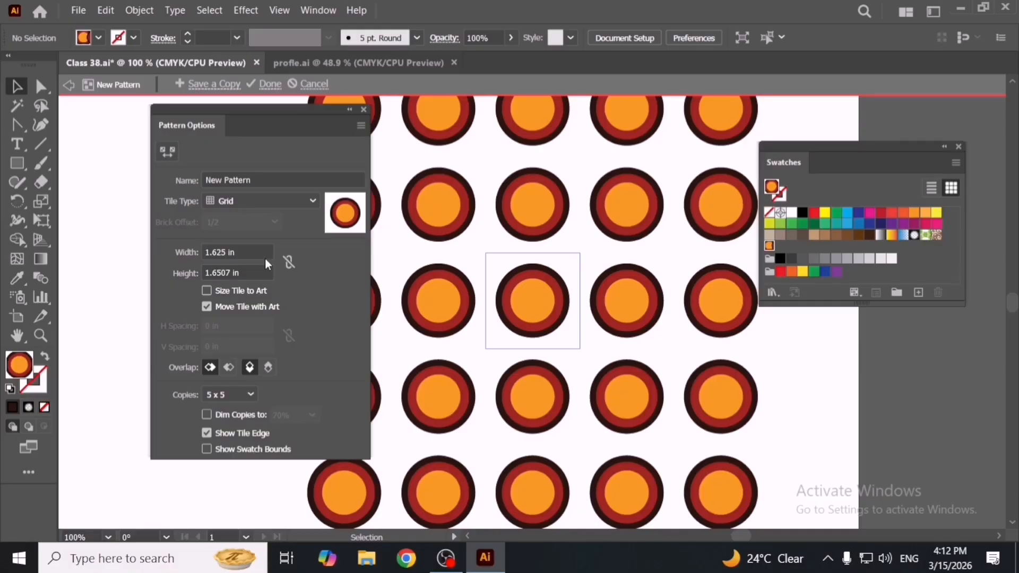
drag(275, 113, 267, 107)
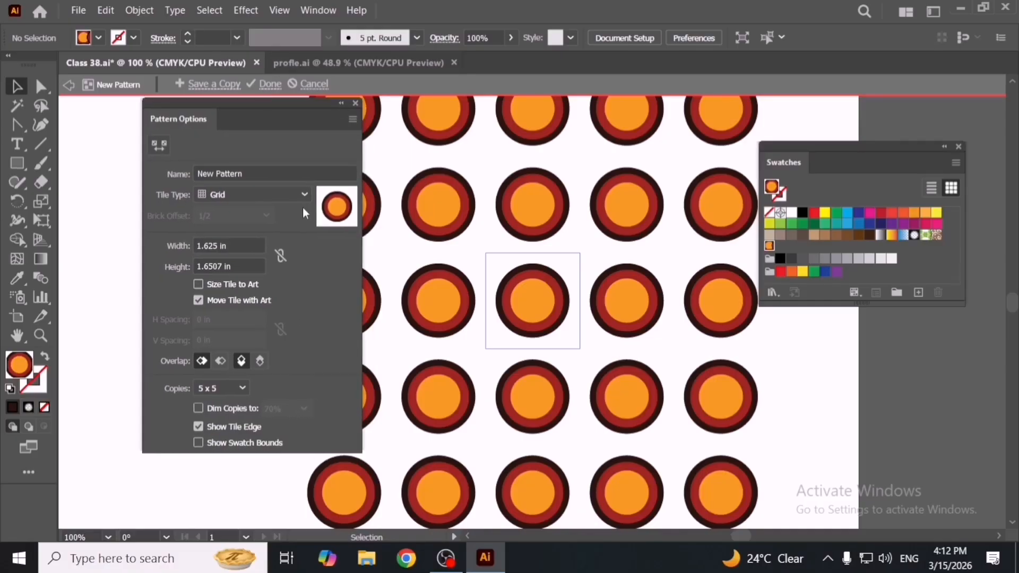
- Turn Dim Copies back on, try lower dimming percentages and set the value to 70%
click(203, 409)
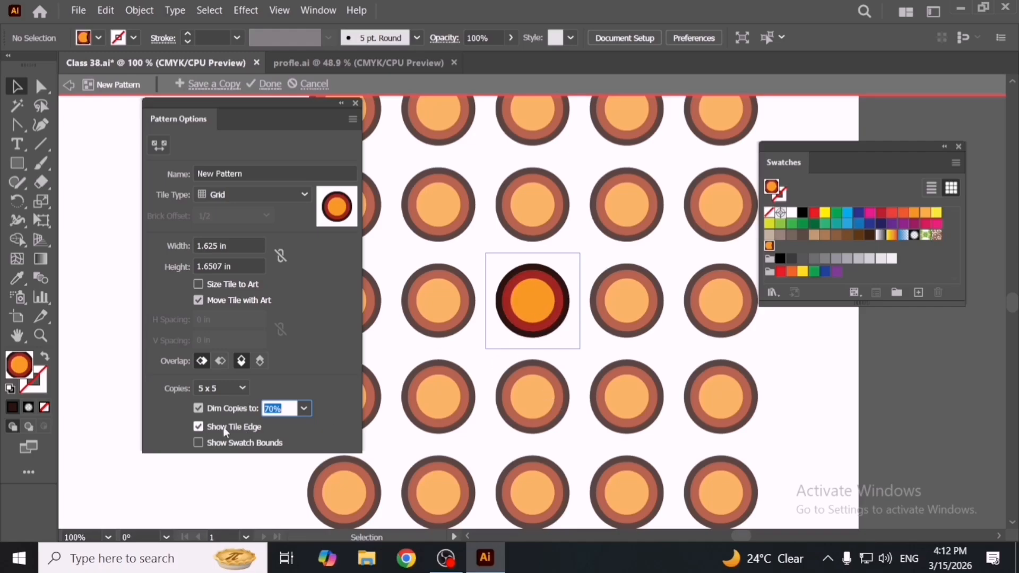
click(199, 408)
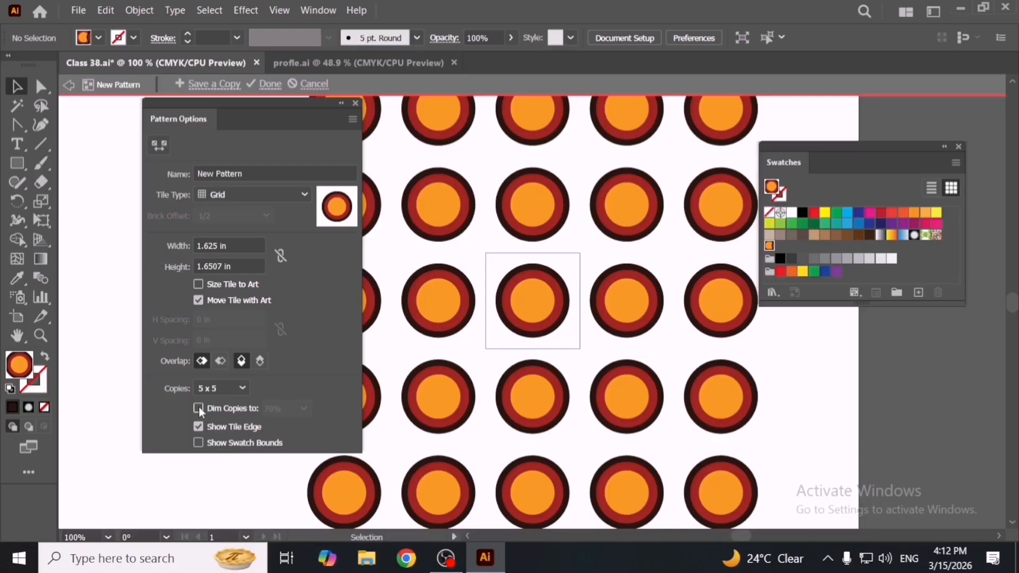
click(198, 408)
key(Down)
key(Down)
key(Down)
key(Down)
key(Down)
key(Down)
key(Down)
key(Down)
key(Down)
key(Down)
key(Down)
key(Down)
key(Down)
key(Down)
key(Down)
key(Down)
key(Down)
key(Down)
key(Down)
key(Down)
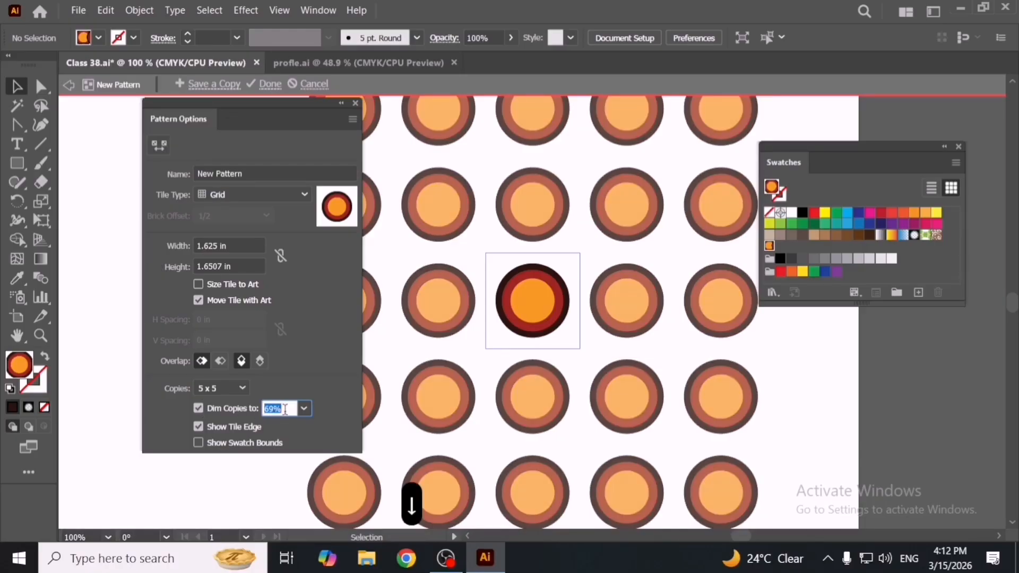
key(Down)
key(Down)
key(Down)
key(Down)
key(Down)
key(Down)
key(Down)
key(Down)
key(Down)
key(Down)
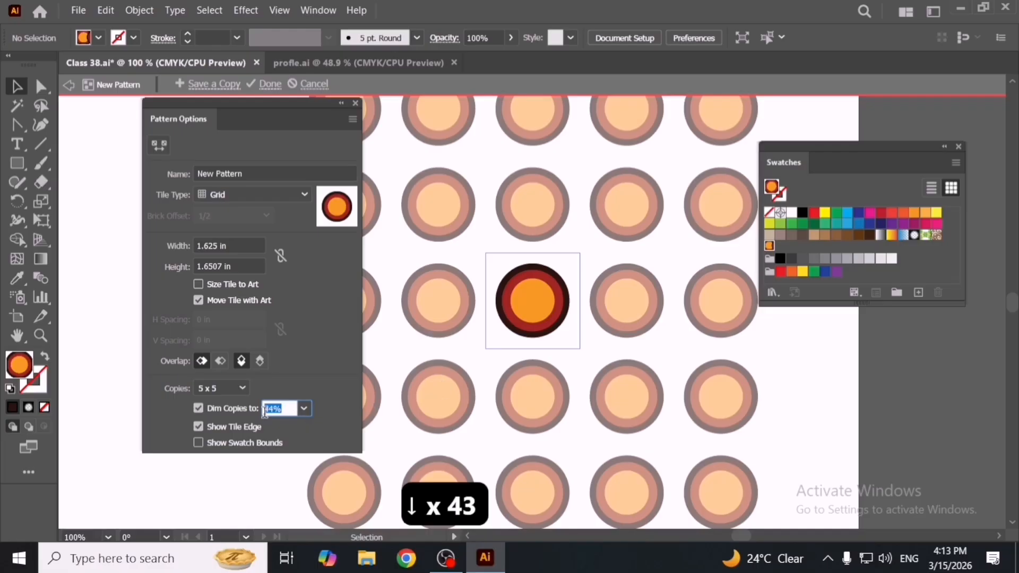
text(70)
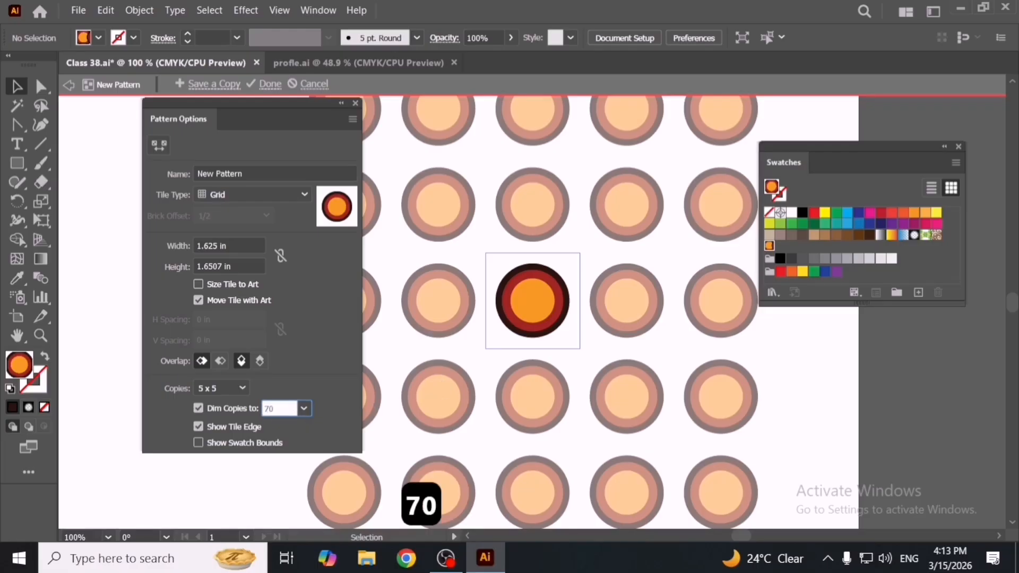
- Compare the pattern with Show Tile Edge and Show Swatch Bounds off and on, leaving both options on
click(199, 427)
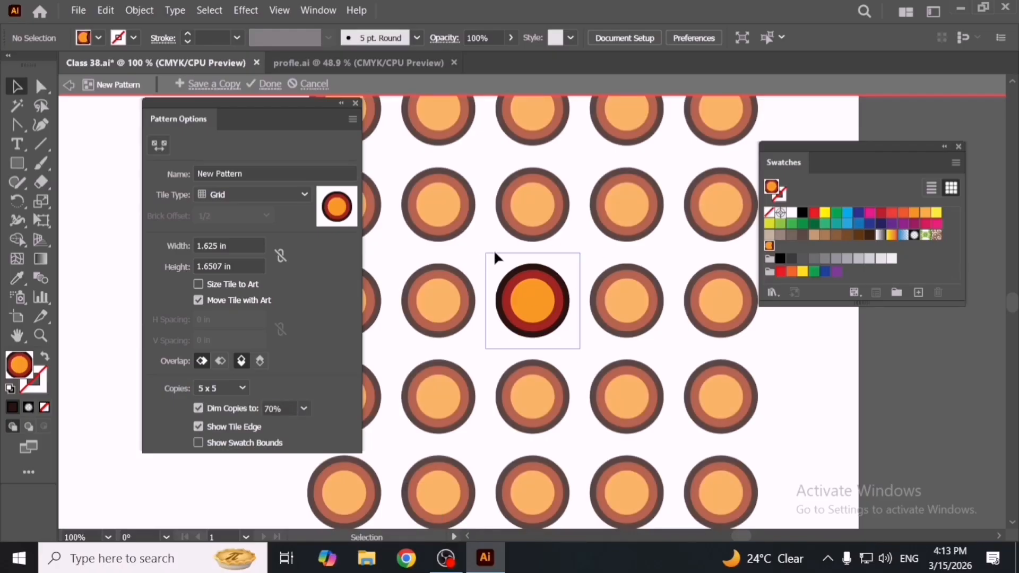
click(204, 428)
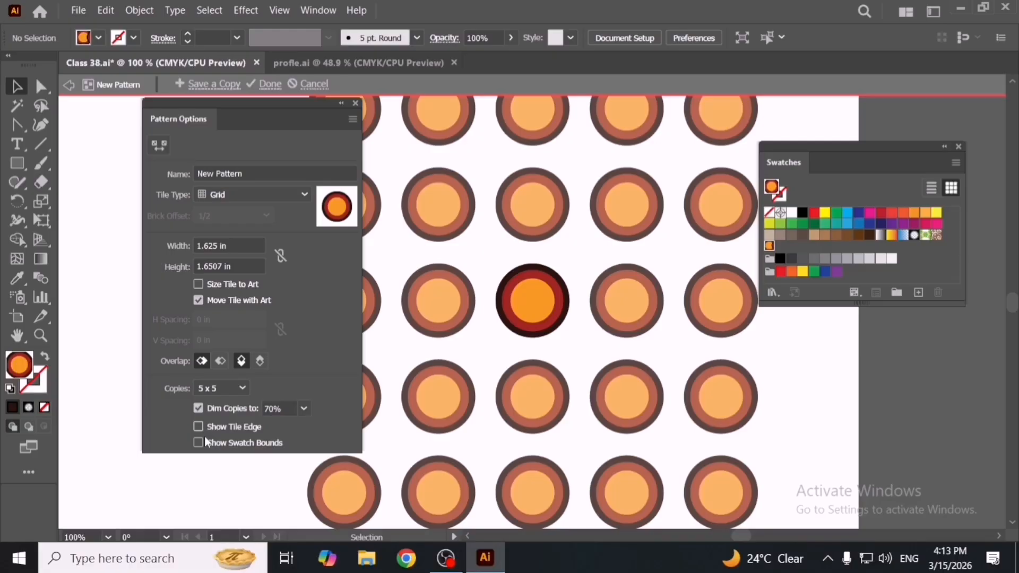
click(204, 443)
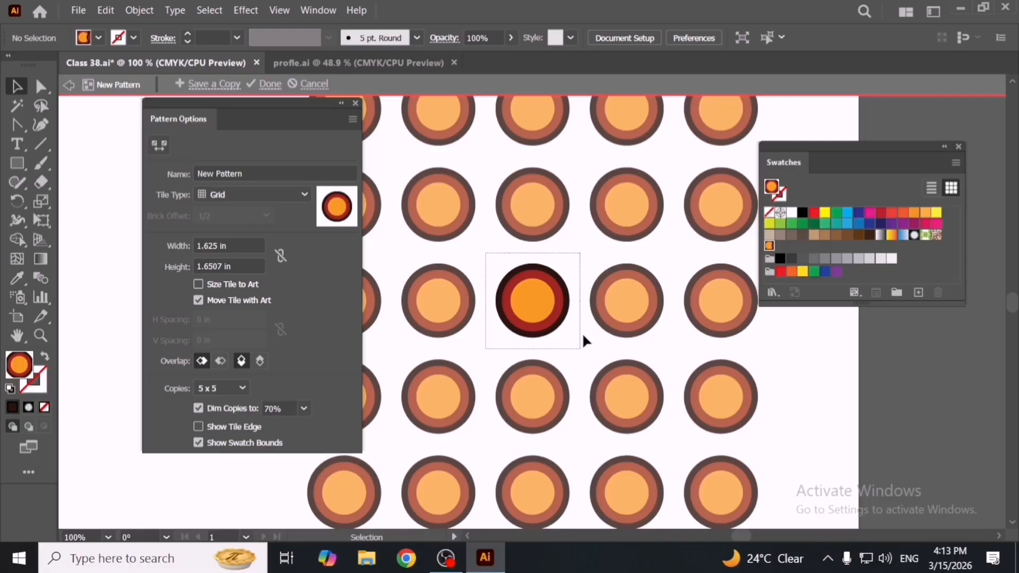
click(202, 446)
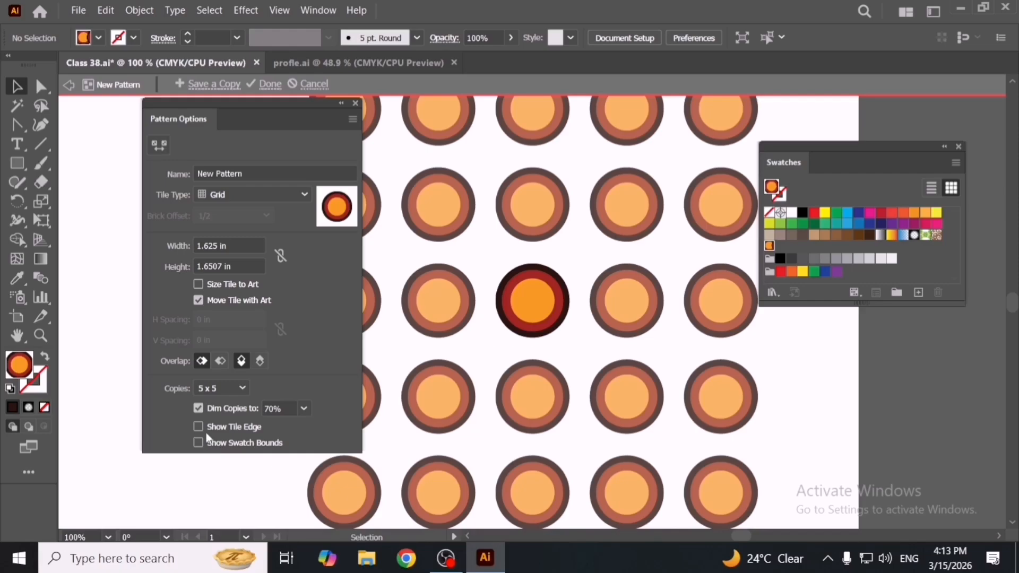
click(206, 430)
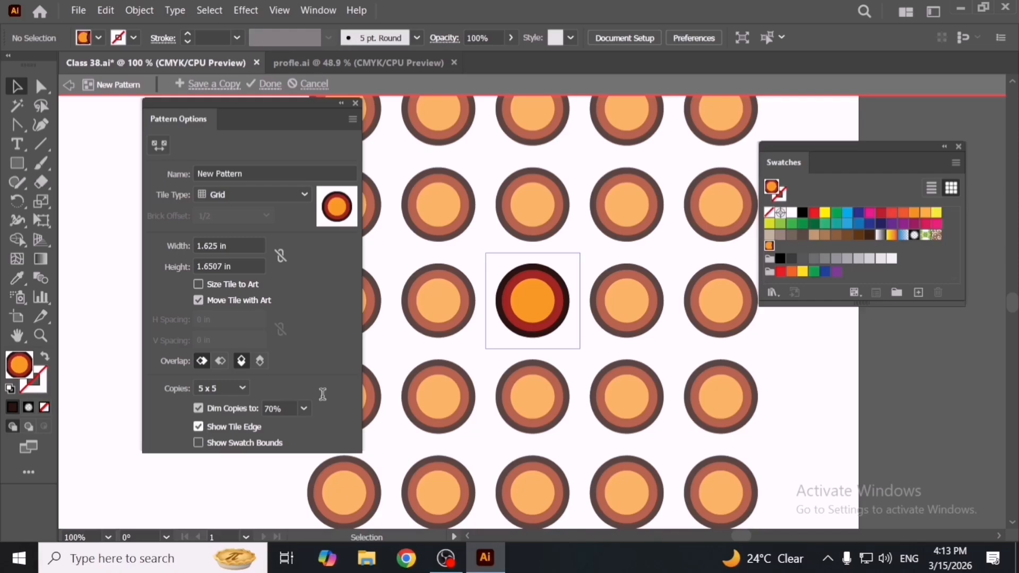
click(202, 428)
click(199, 443)
click(200, 426)
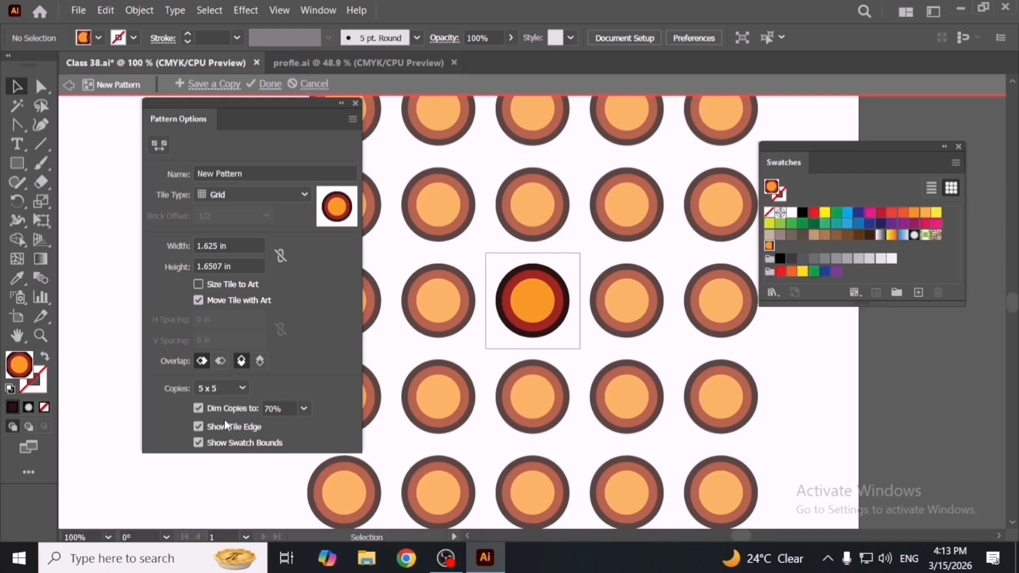
- Try 5 x 7 and 7 x 5 preview copies and return the number of copies to 5 x 5
click(245, 387)
click(247, 335)
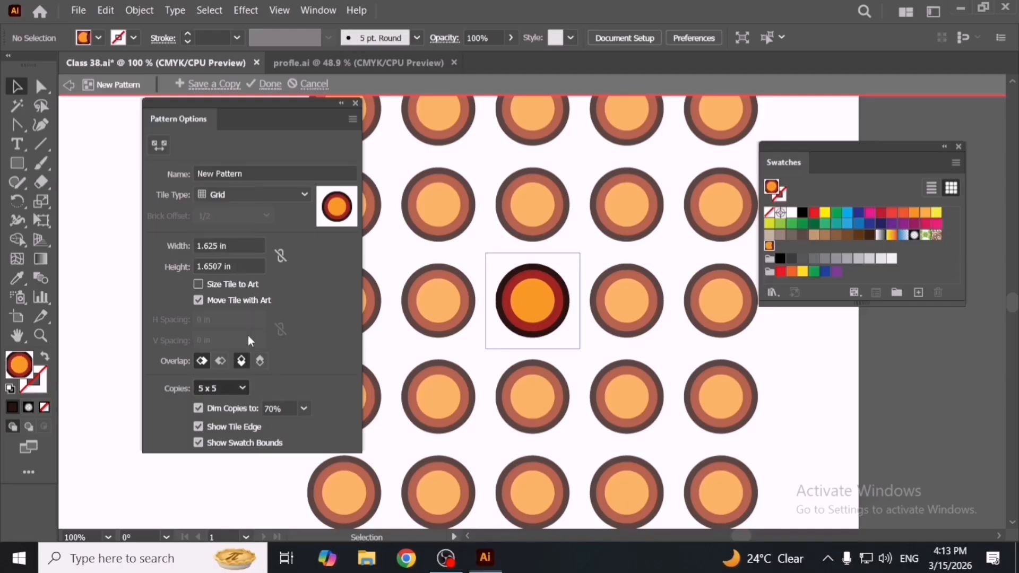
click(240, 386)
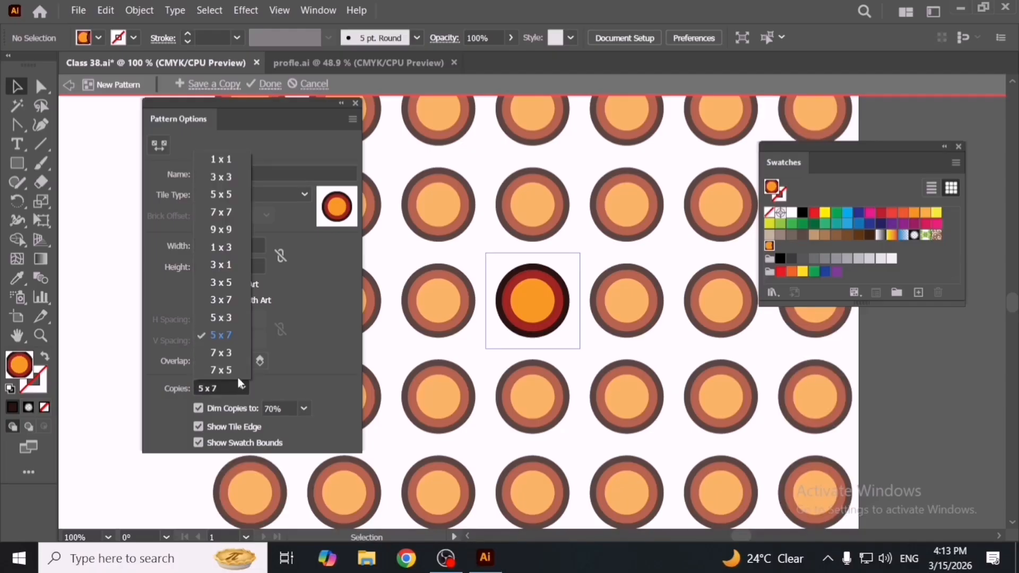
click(237, 371)
click(237, 389)
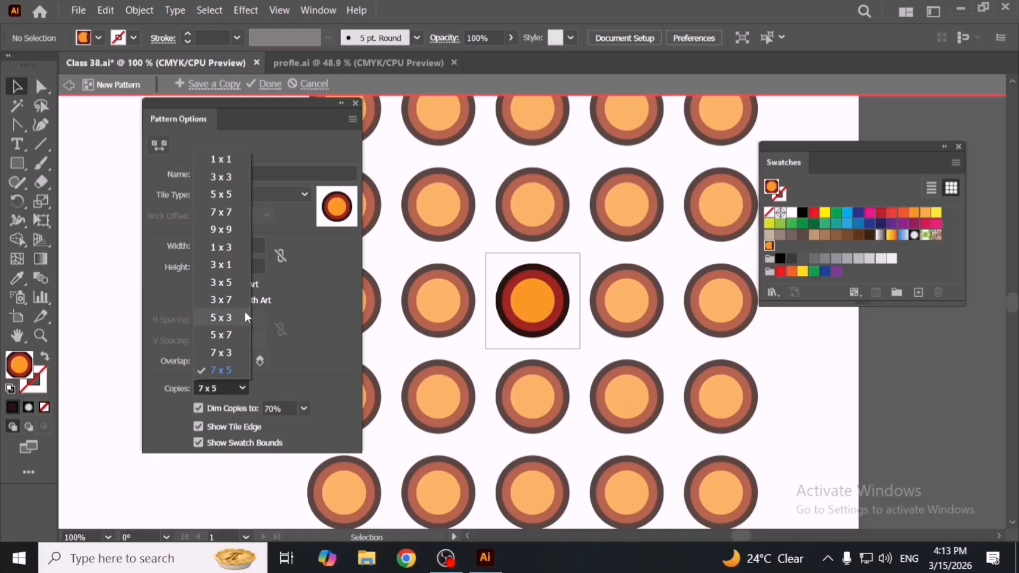
click(230, 195)
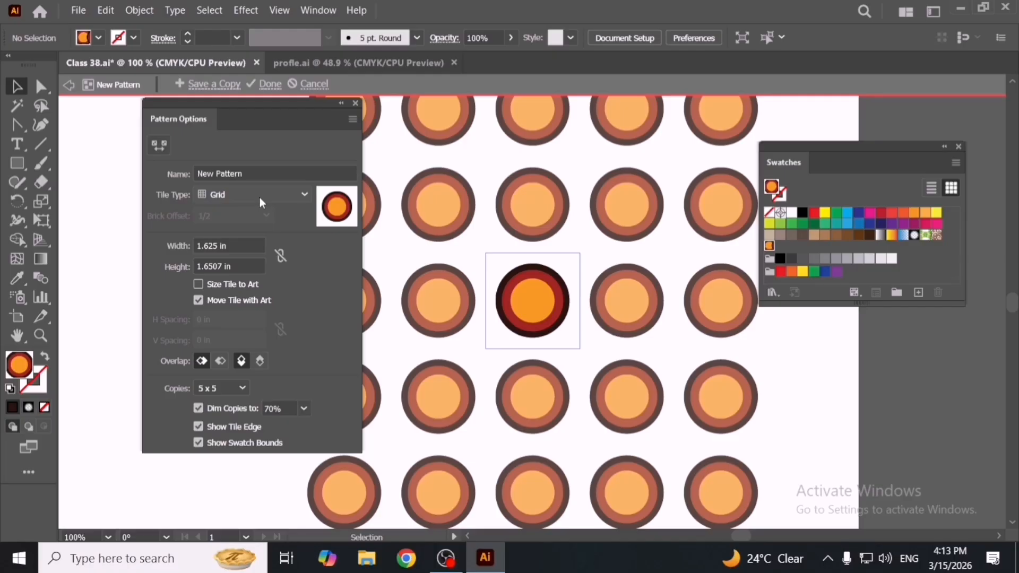
- Reduce the pattern tile width until the circles overlap horizontally, ending at 0.625 in
click(235, 245)
key(Down)
key(Down)
key(Down)
key(Down)
key(Down)
key(Down)
key(Down)
key(Down)
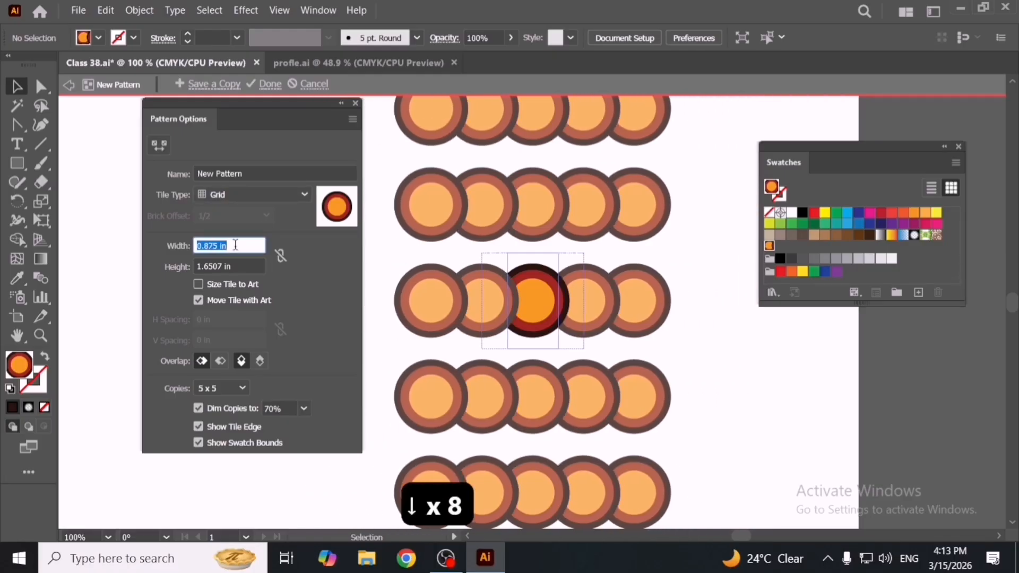
key(Down)
key(Down)
key(Down)
key(Down)
key(Down)
key(Down)
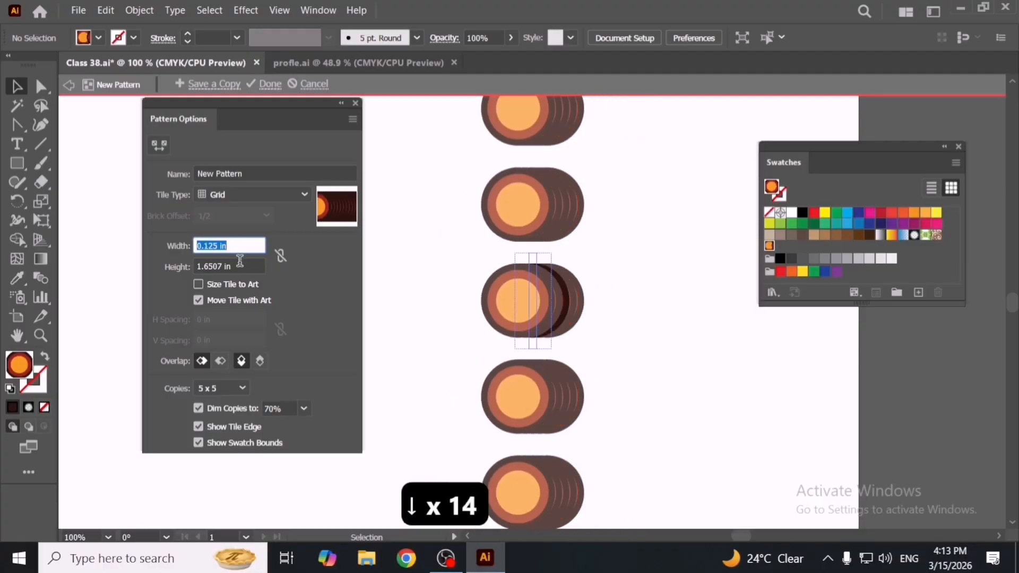
key(Up)
key(Up)
key(Up)
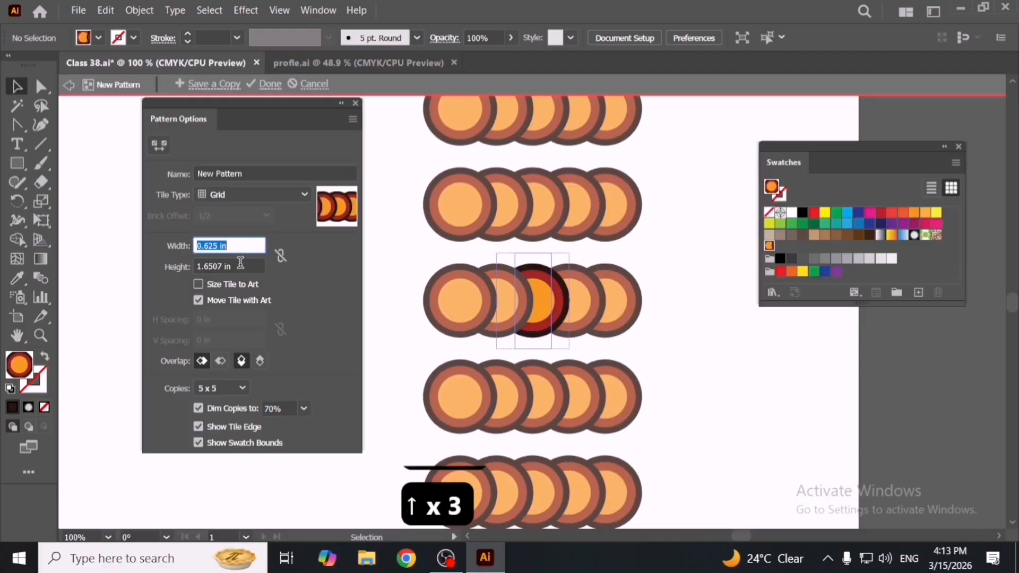
- Reduce the pattern tile height to 0.875 in so the rows of circles overlap
click(241, 264)
key(Up)
key(Up)
key(Down)
key(Down)
key(Down)
key(Down)
key(Down)
key(Down)
key(Down)
key(Down)
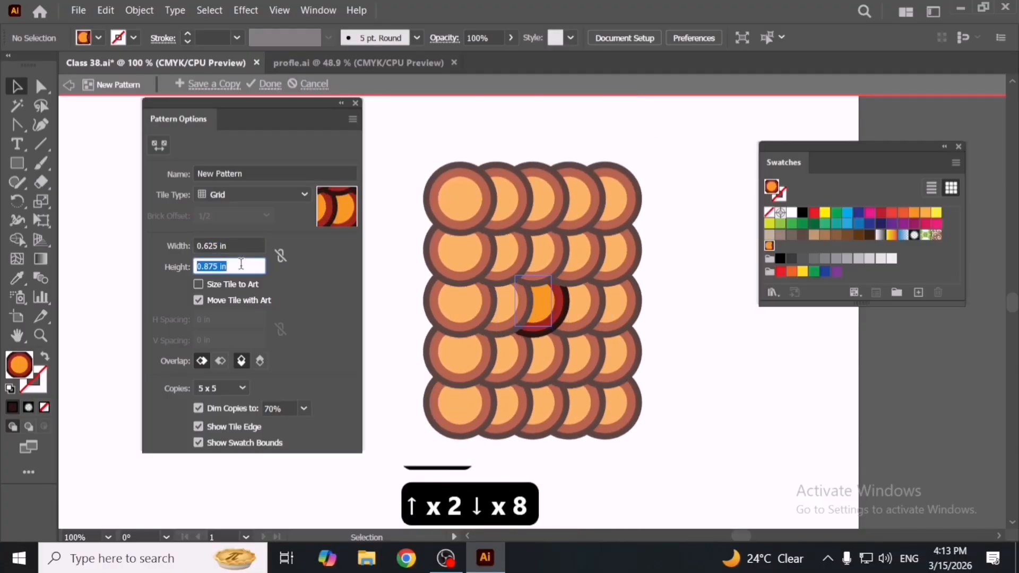
key(Down)
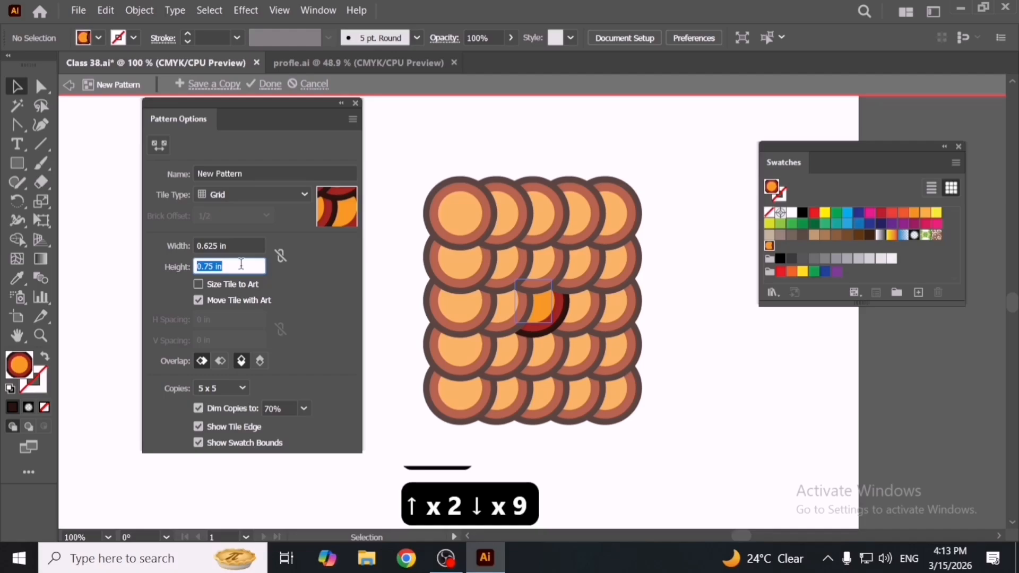
- Change the tile type to Brick by Row and exit pattern editing to return to the filled rectangle
click(243, 195)
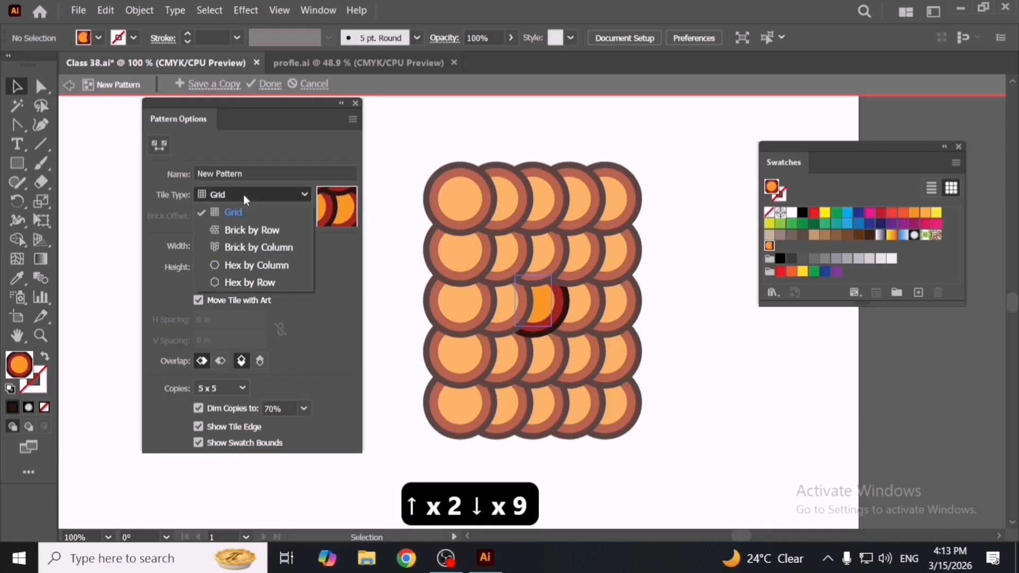
click(255, 226)
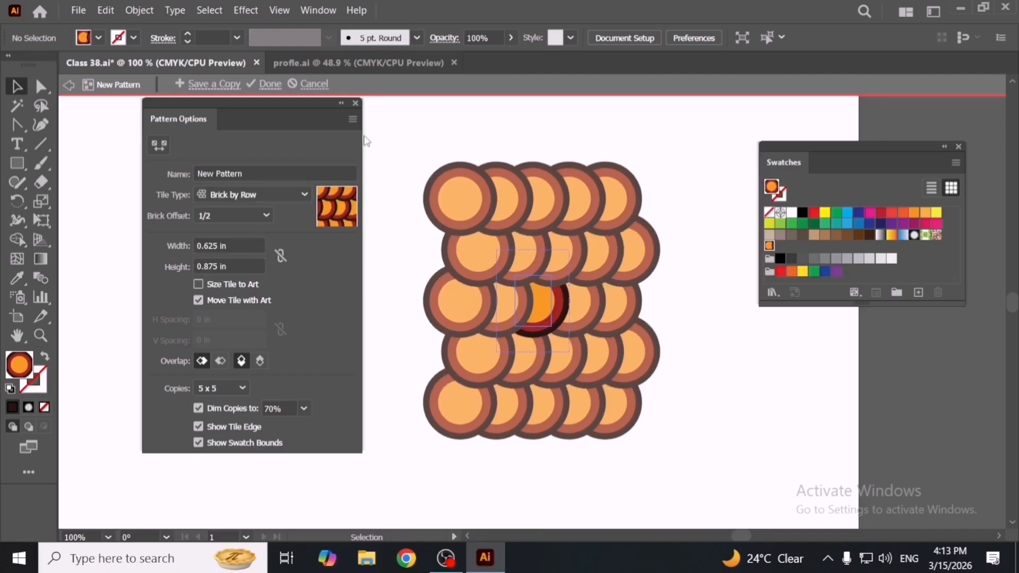
click(356, 104)
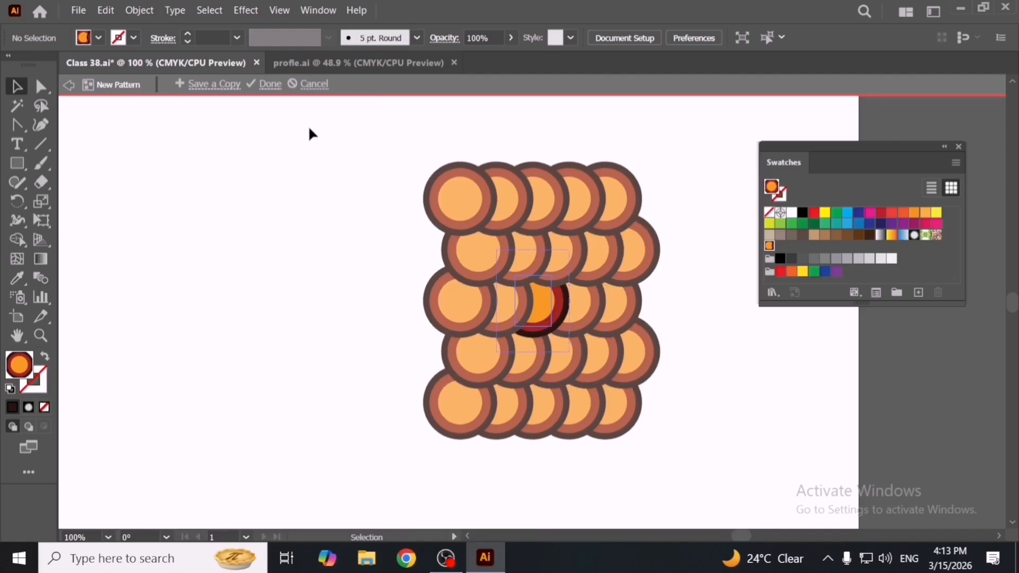
click(70, 85)
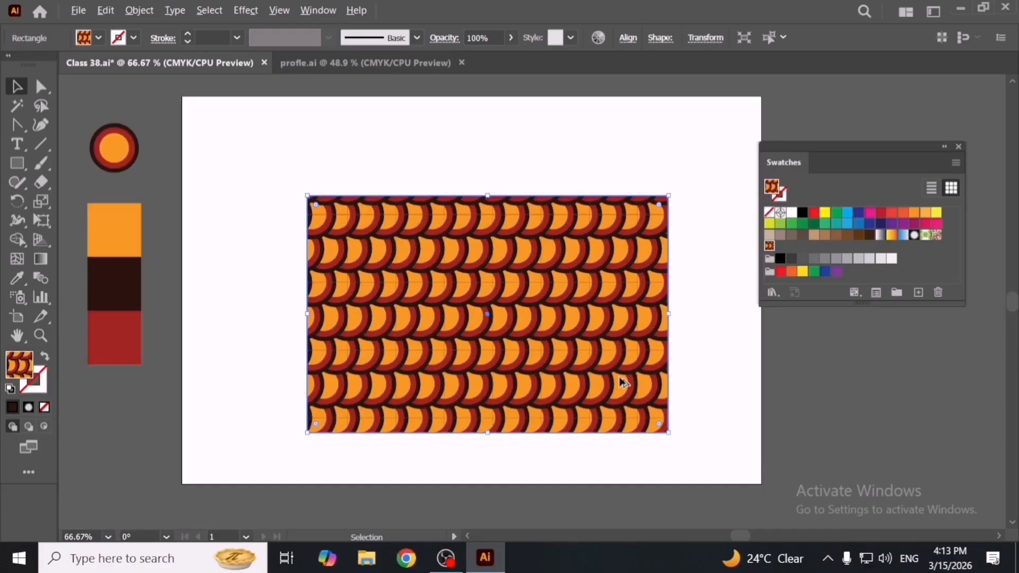
scroll(613, 346, right, 2)
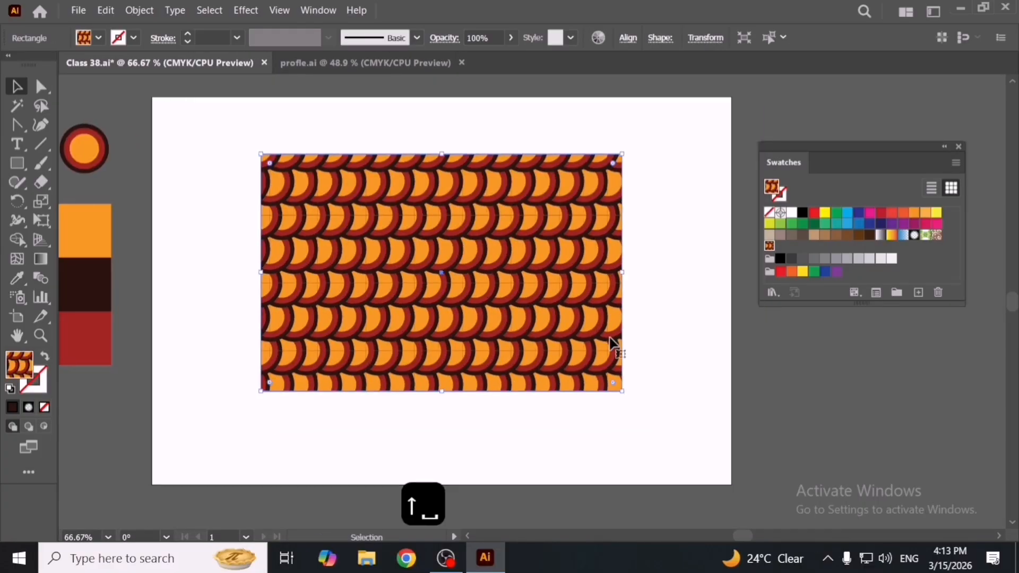
- Reopen the circle pattern swatch for editing and enable Size Tile to Art
click(654, 336)
click(563, 306)
double_click(769, 247)
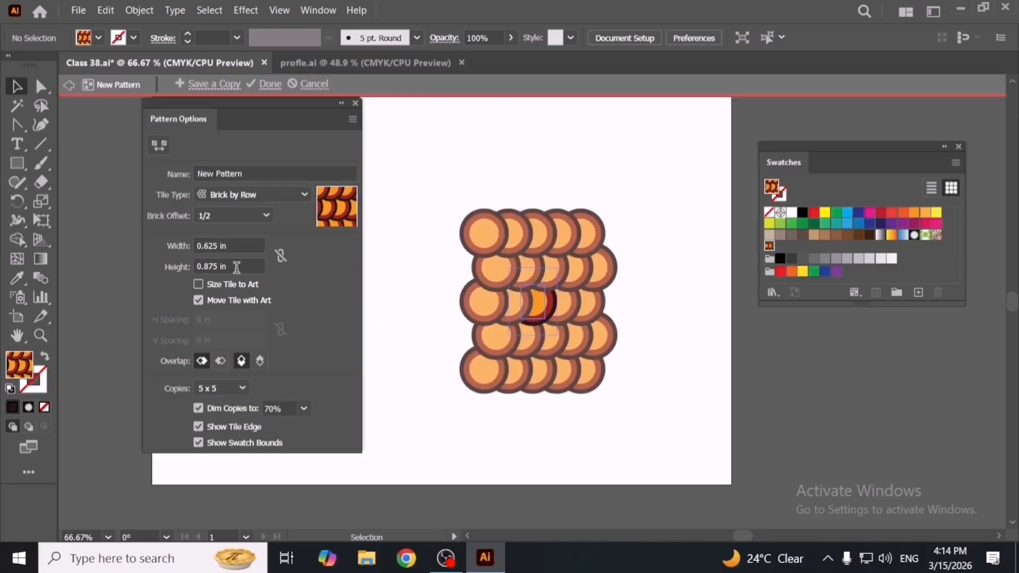
click(230, 283)
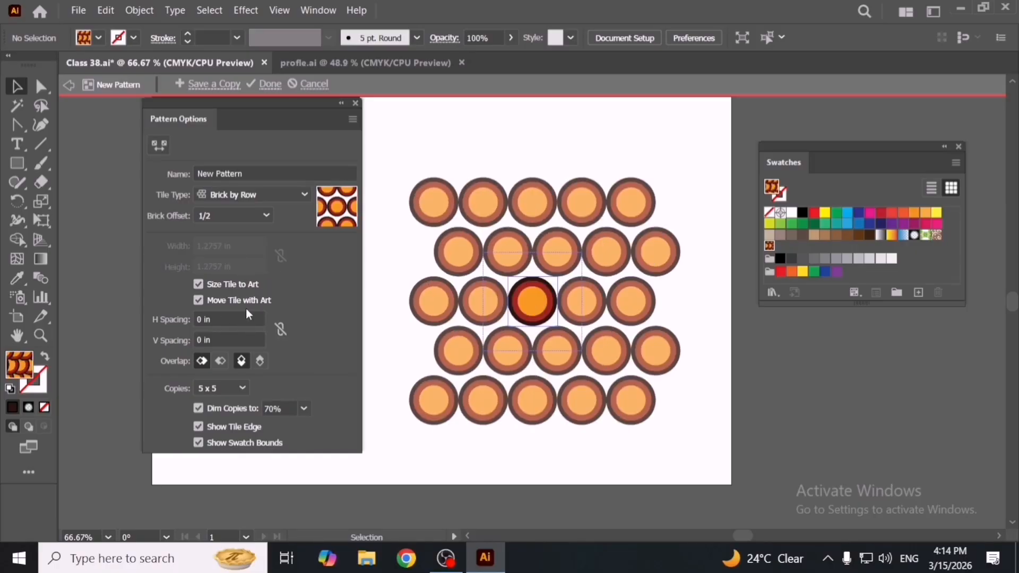
- Try the Grid tile type and return to Brick by Row
click(245, 200)
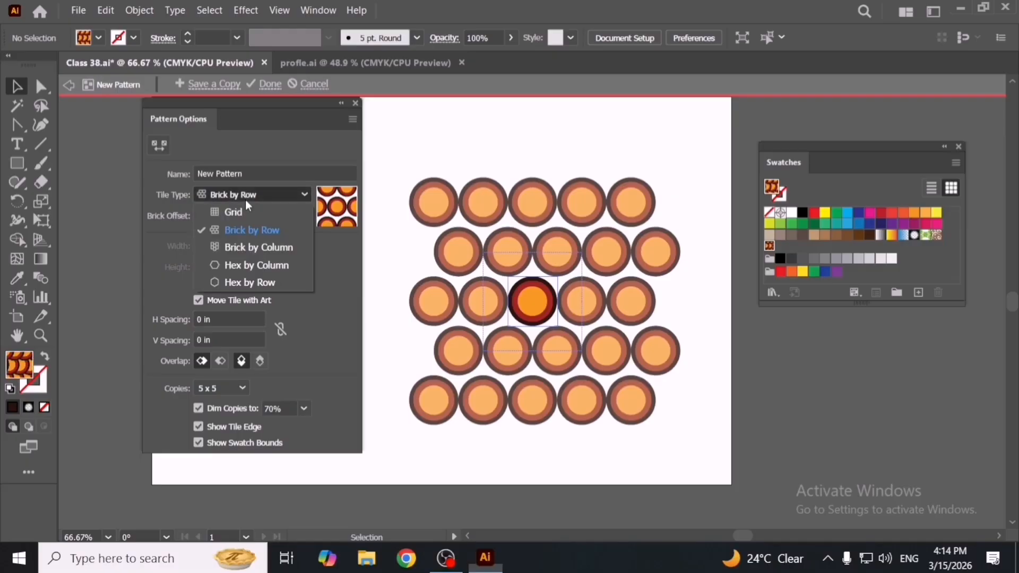
click(253, 216)
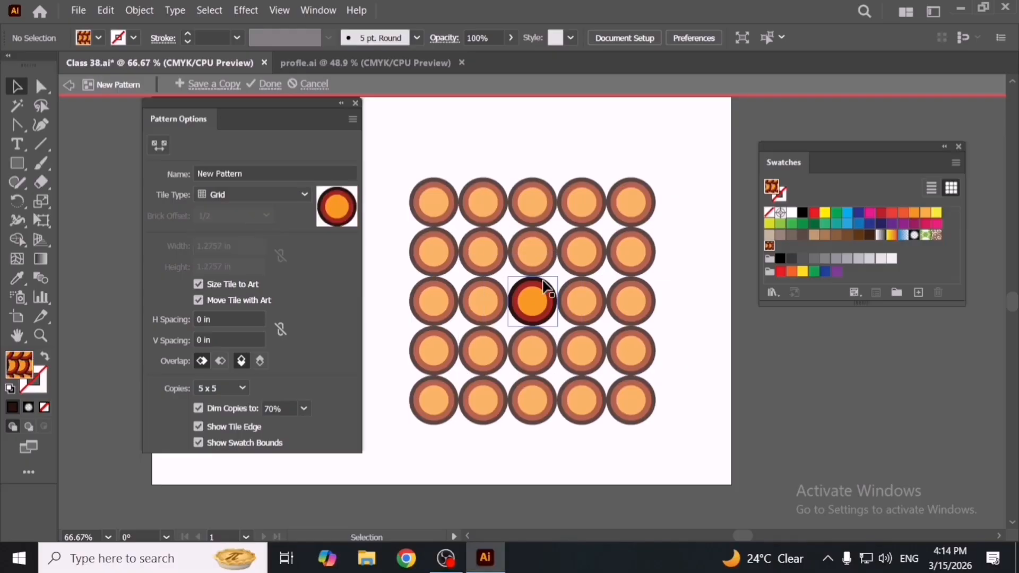
click(274, 199)
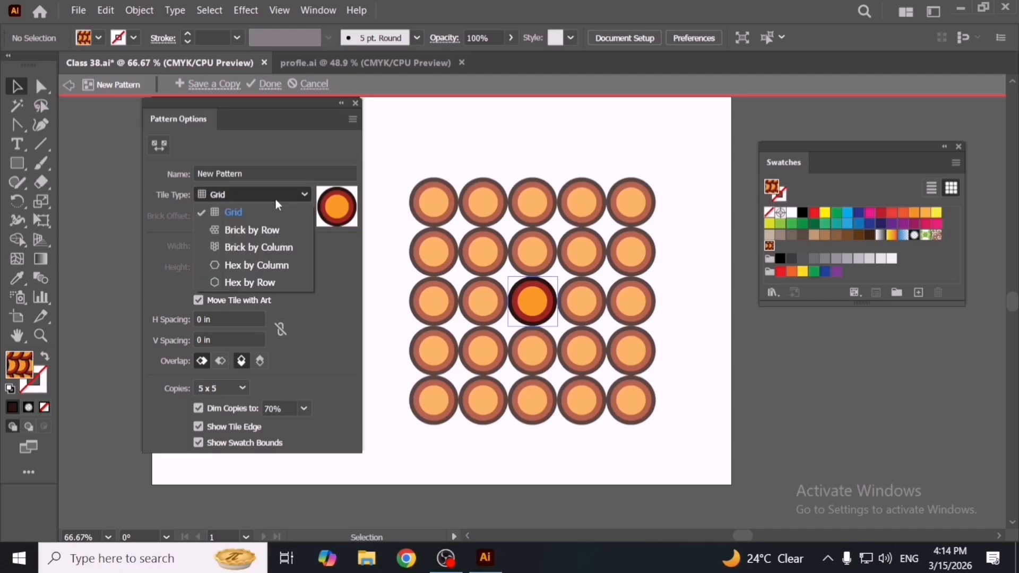
click(274, 231)
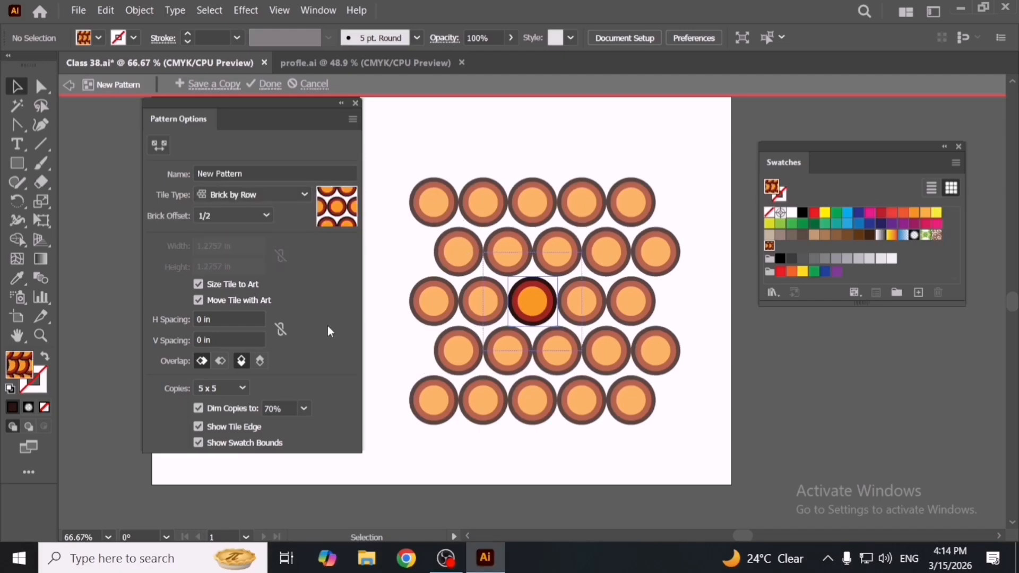
- Set the pattern's V Spacing to -0.25 in and exit pattern editing to return to the filled rectangle
click(238, 332)
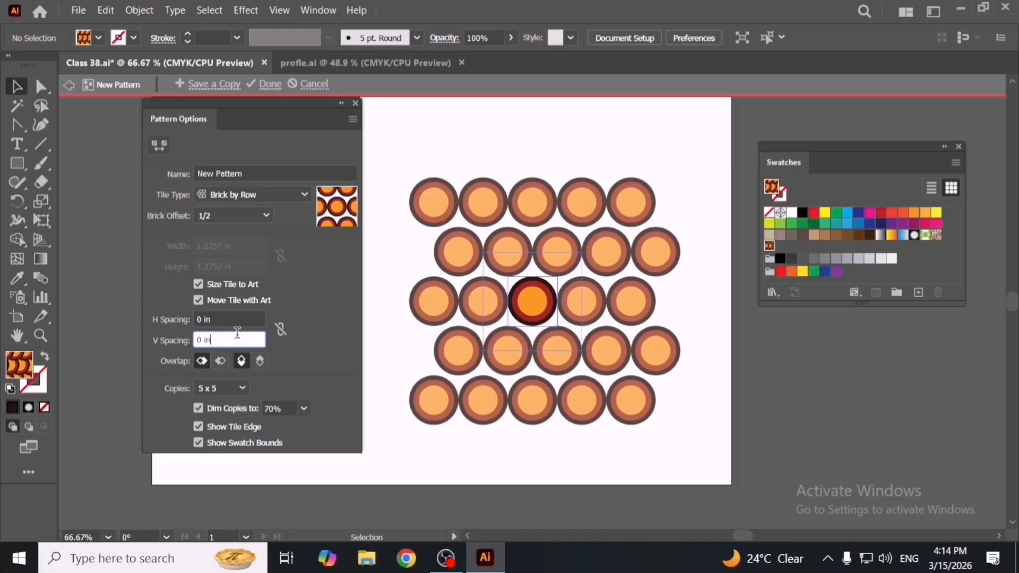
key(Down)
key(Down)
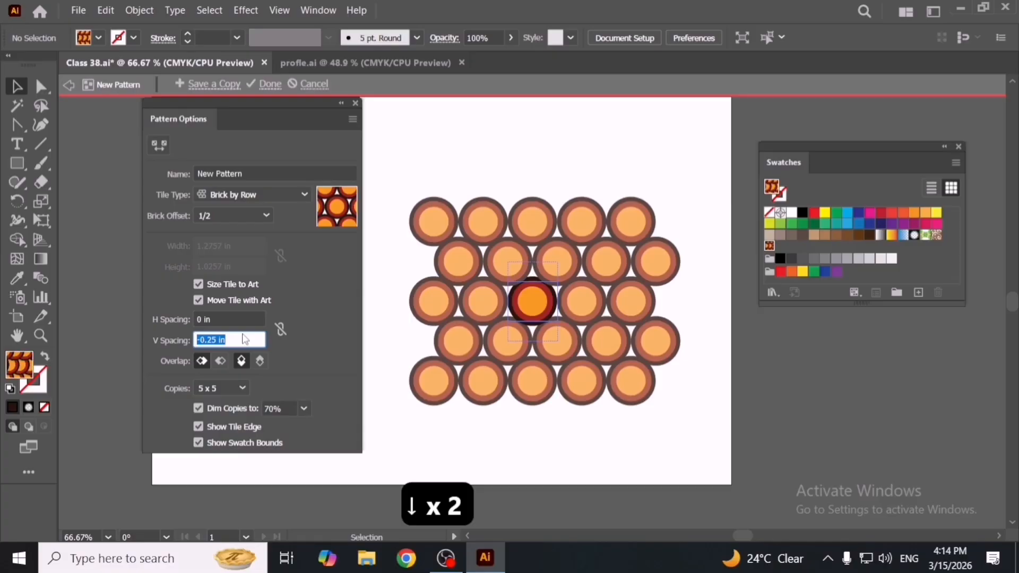
click(355, 103)
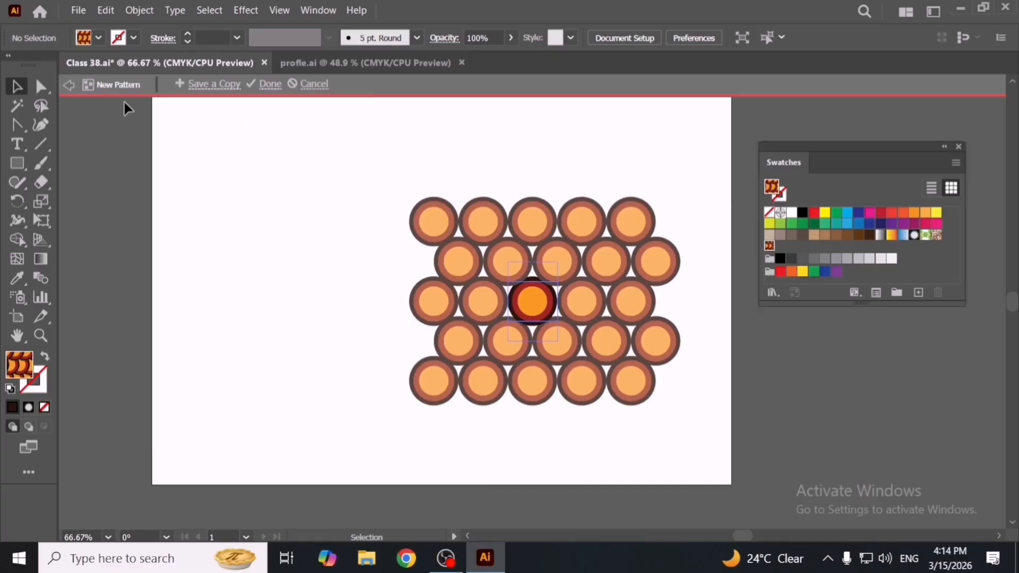
click(68, 85)
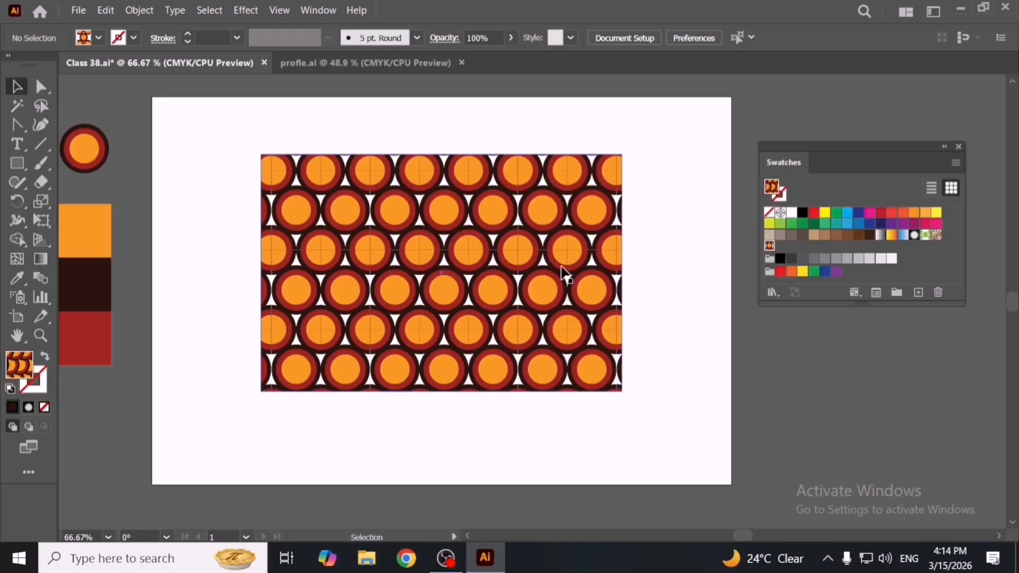
- Try moving the pattern-filled rectangle and undo the move
scroll(517, 240, up, 3)
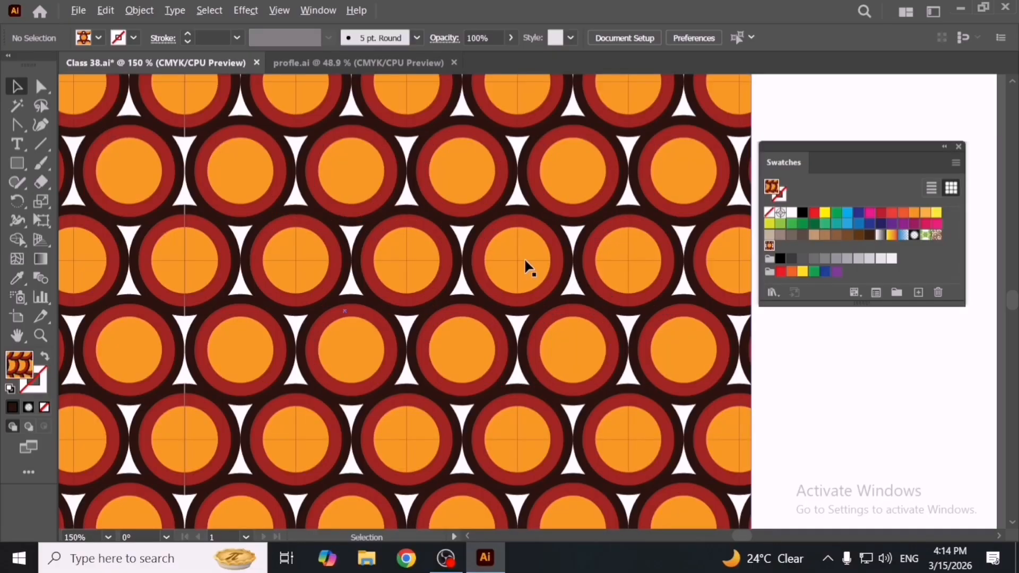
scroll(524, 257, up, 3)
scroll(510, 262, up, 2)
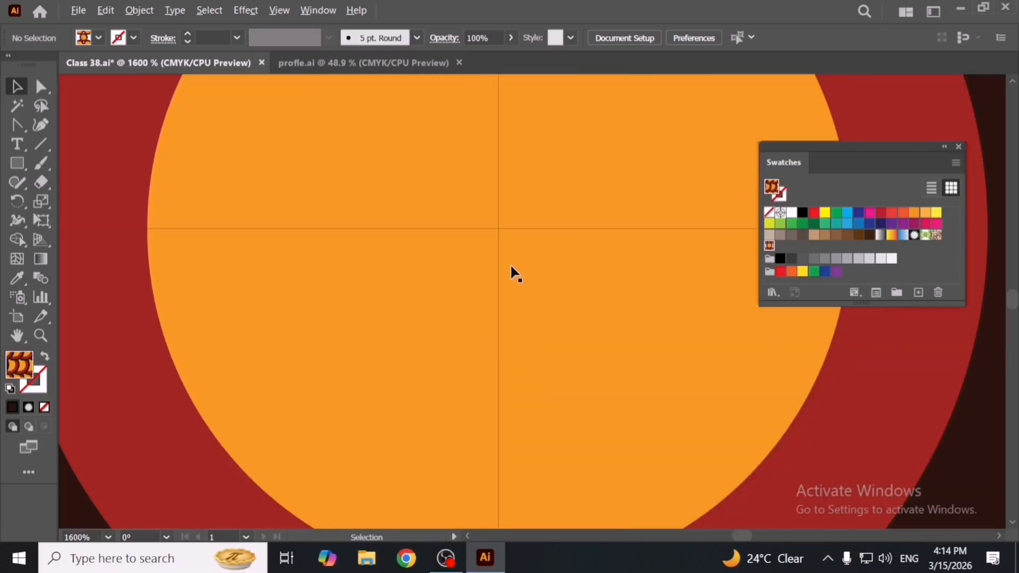
scroll(511, 263, down, 6)
click(517, 327)
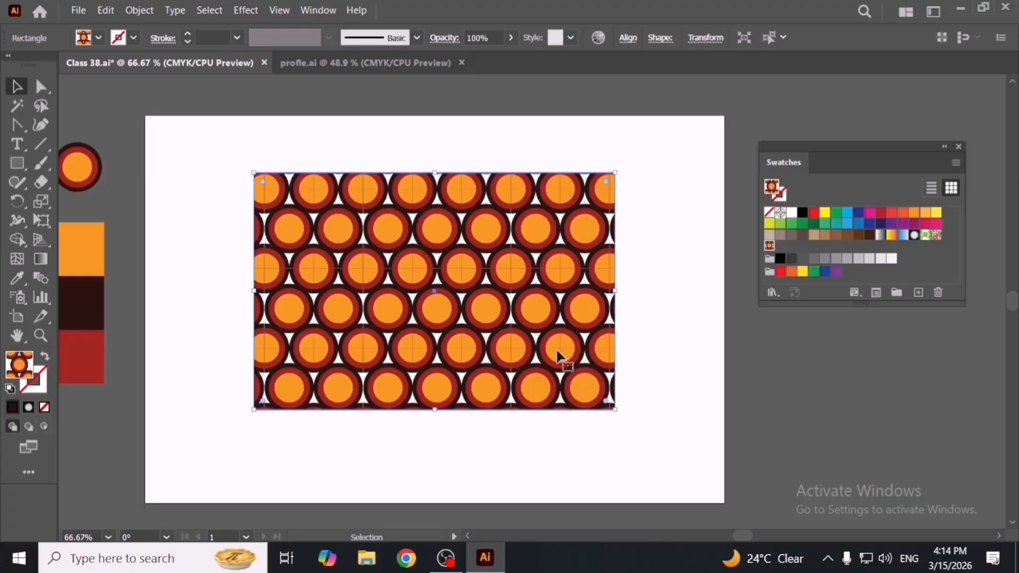
drag(557, 353, 589, 333)
click(693, 360)
key(ctrl+z)
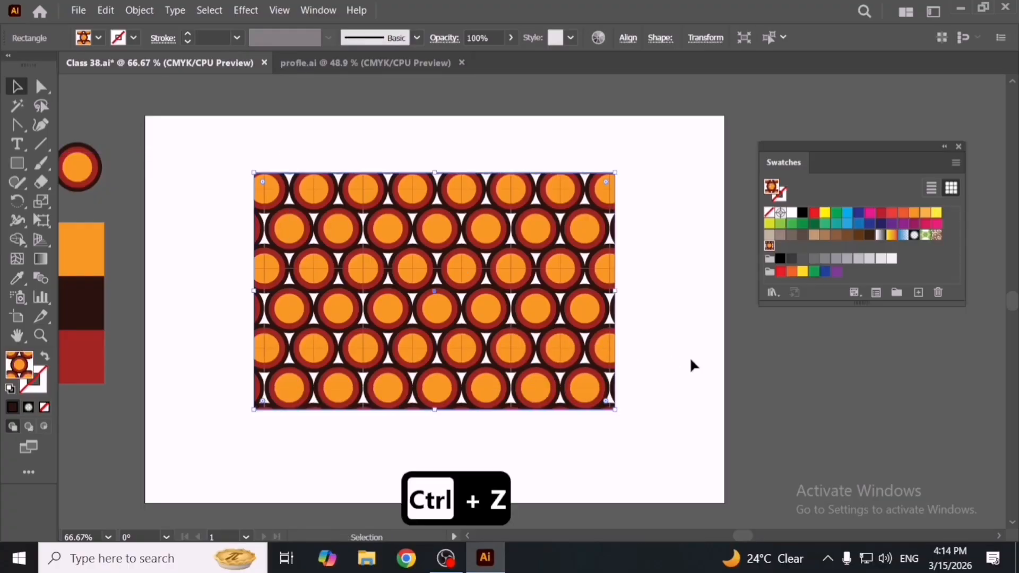
click(690, 357)
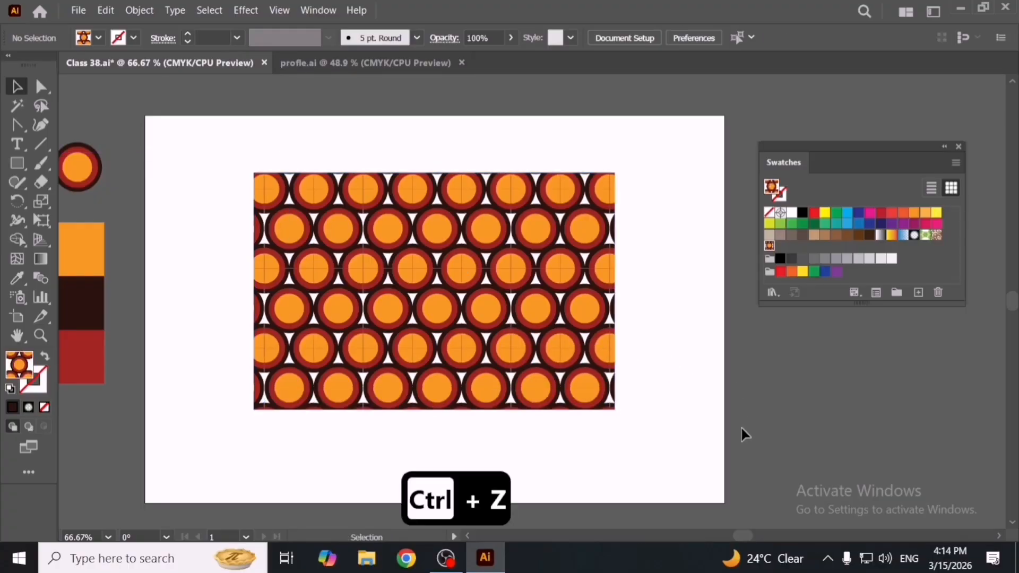
- Reopen the pattern swatch, try a V Spacing of -0.375 in and return it to 0 in
double_click(769, 247)
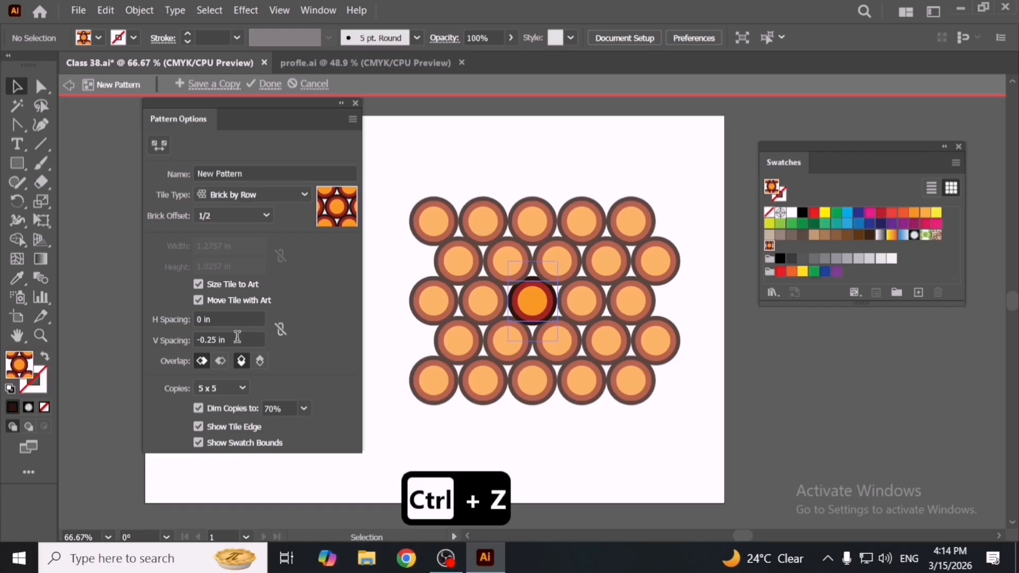
key(Down)
key(Down)
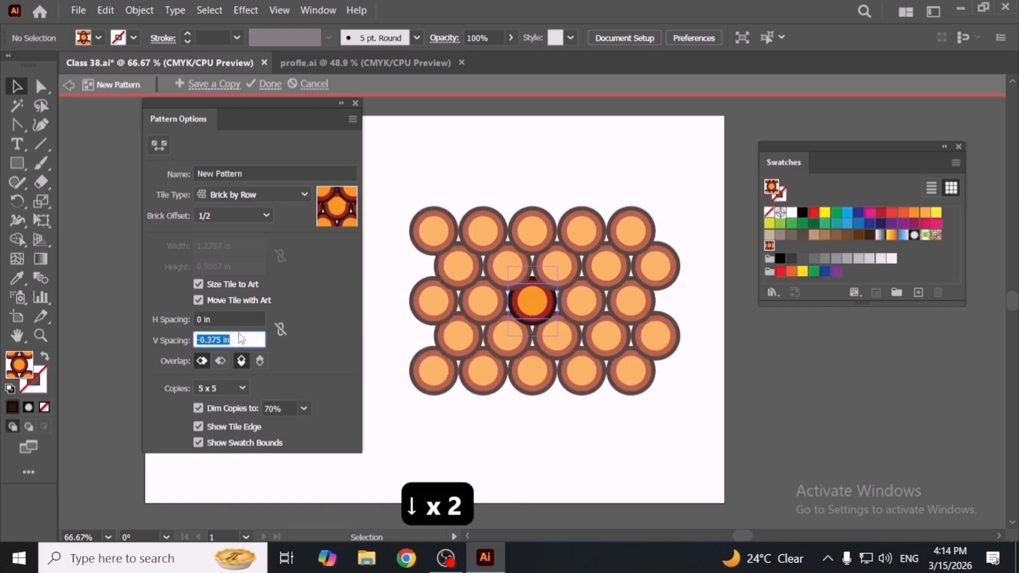
key(Up)
key(Up)
key(Up)
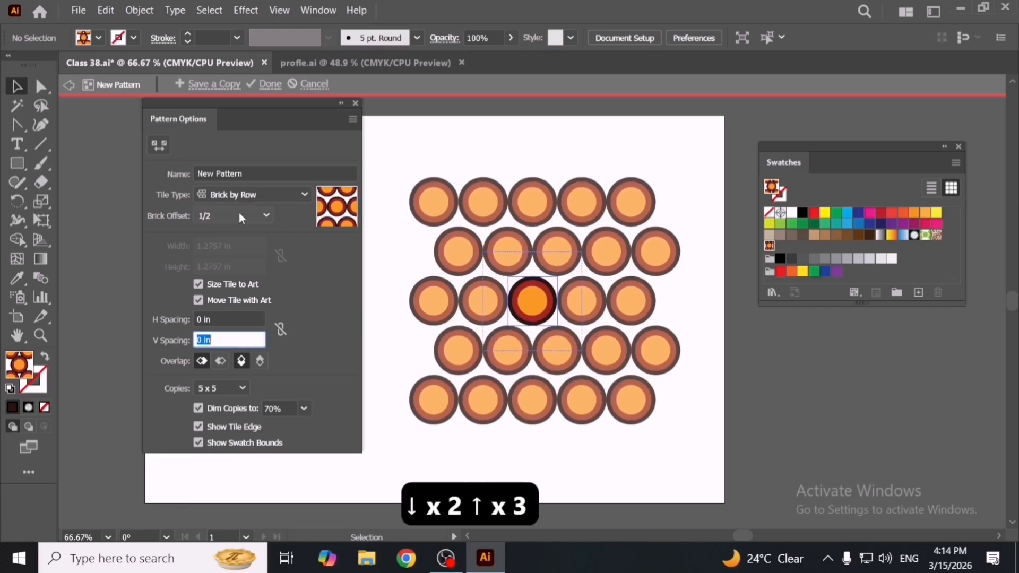
- Try the Brick by Column and Hex by Column tile types, settle on Hex by Row and exit pattern editing
click(241, 196)
click(272, 244)
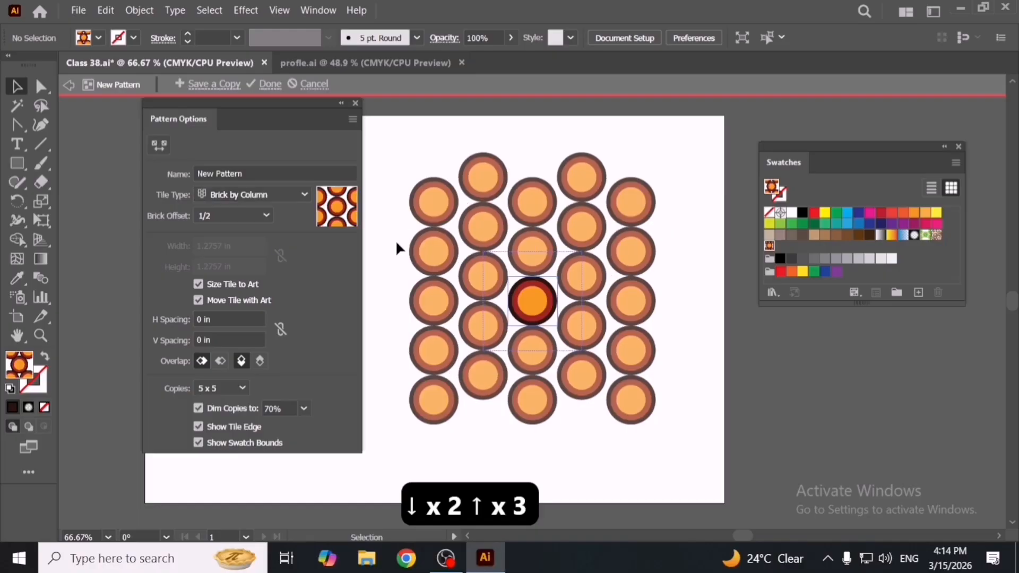
click(218, 195)
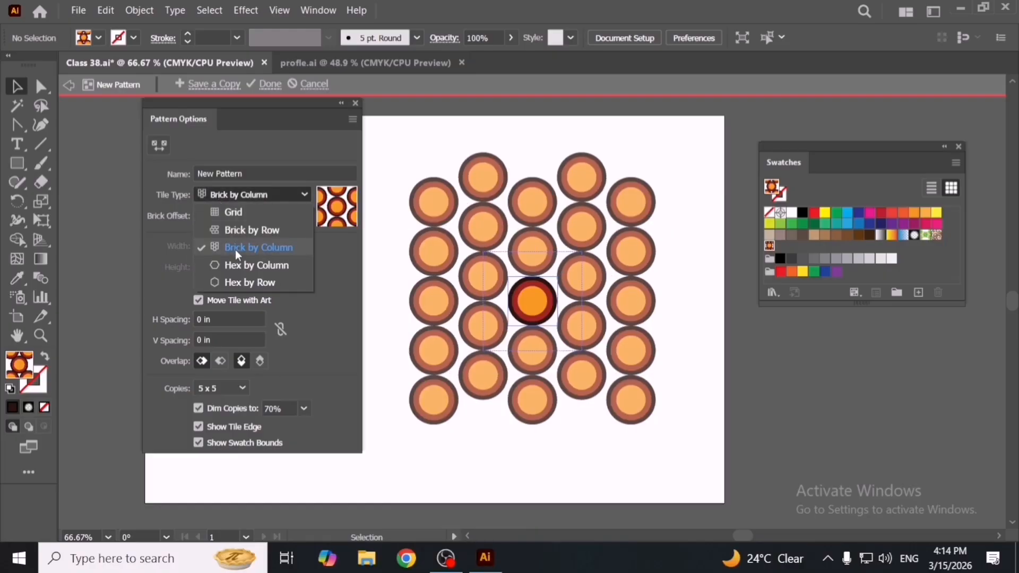
click(242, 265)
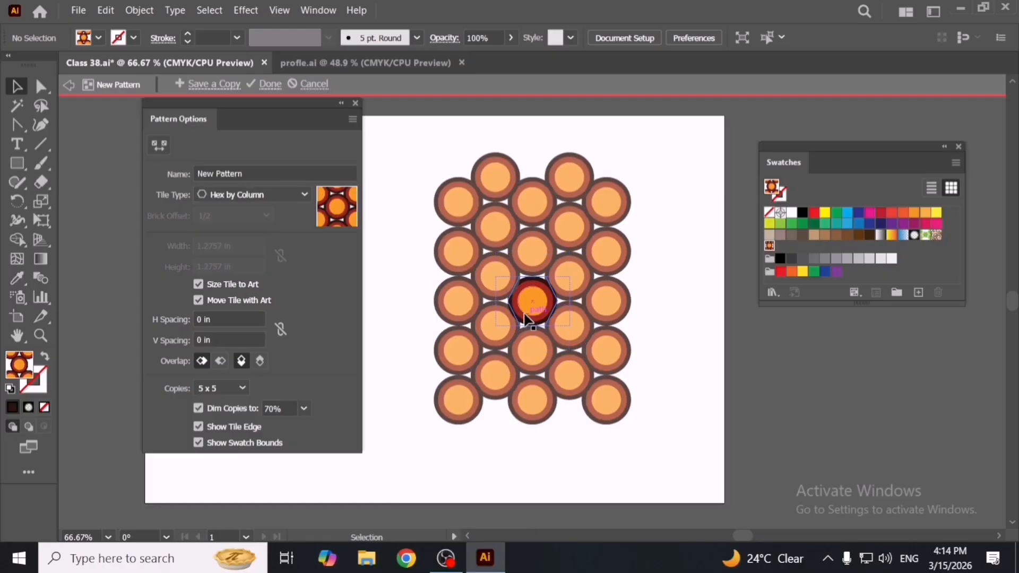
click(257, 196)
click(264, 278)
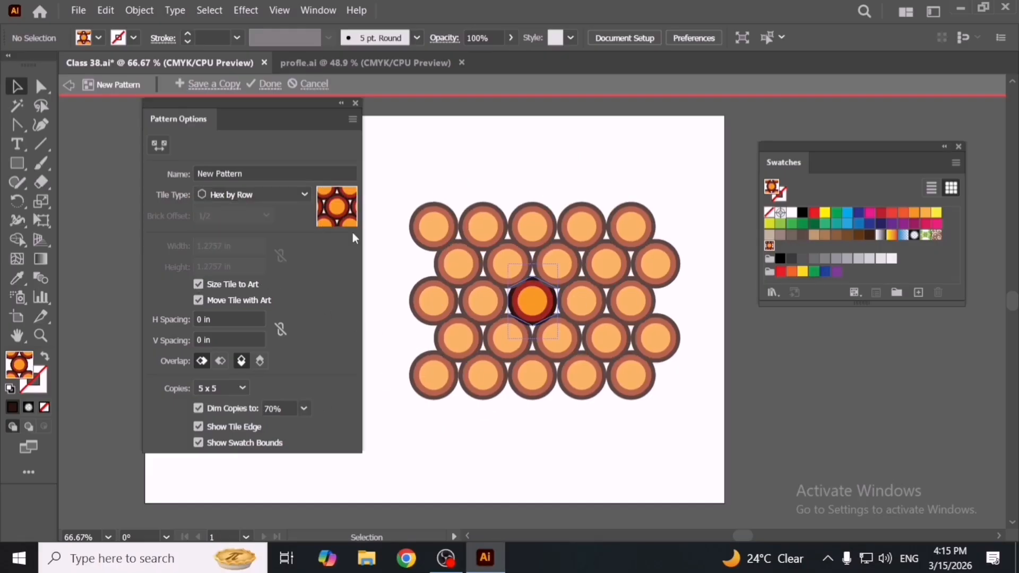
click(356, 103)
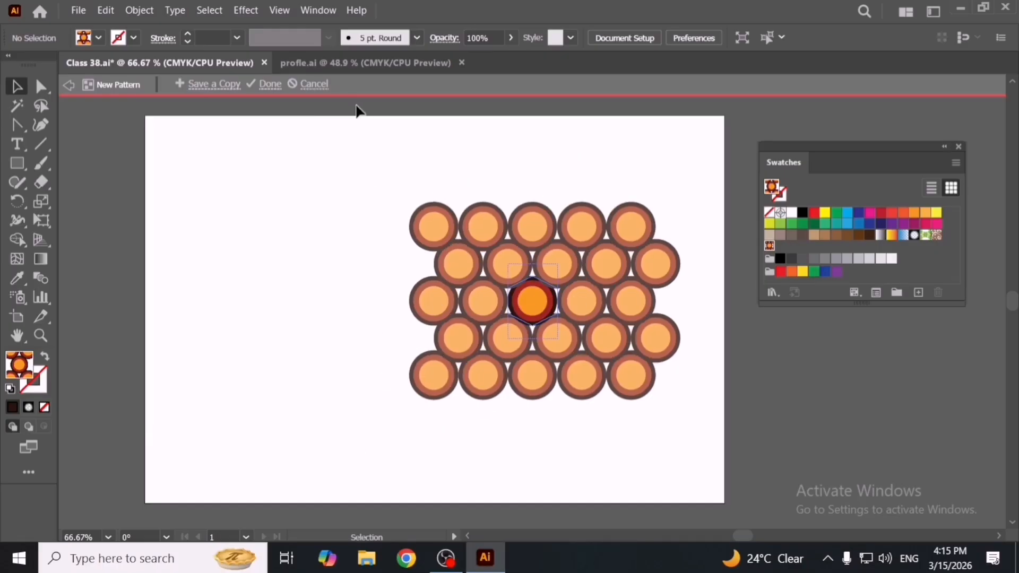
click(68, 86)
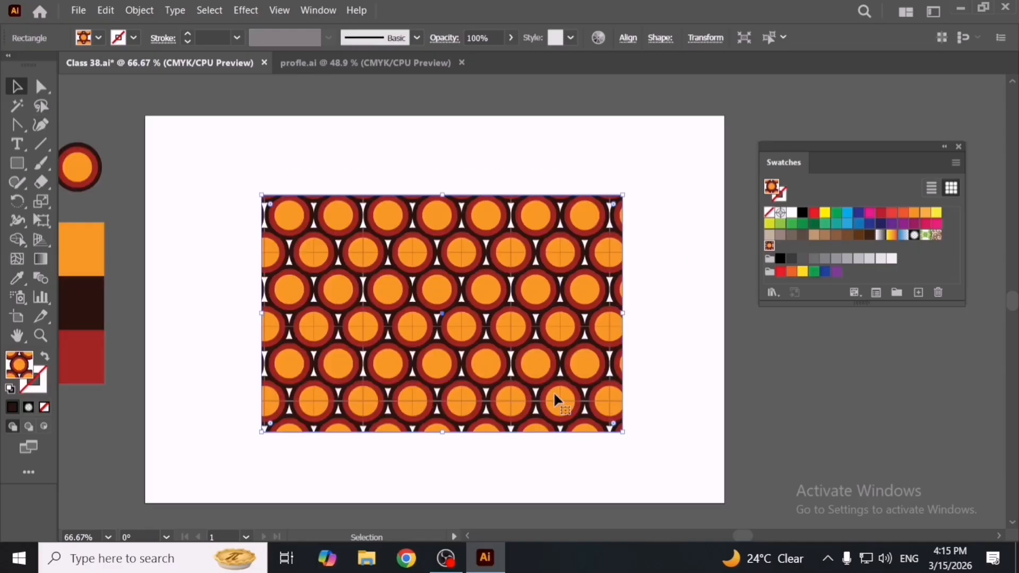
- Shift the pattern-filled rectangle slightly and enlarge it into a big square extending well beyond the artboard
scroll(573, 349, down, 2)
scroll(531, 354, up, 2)
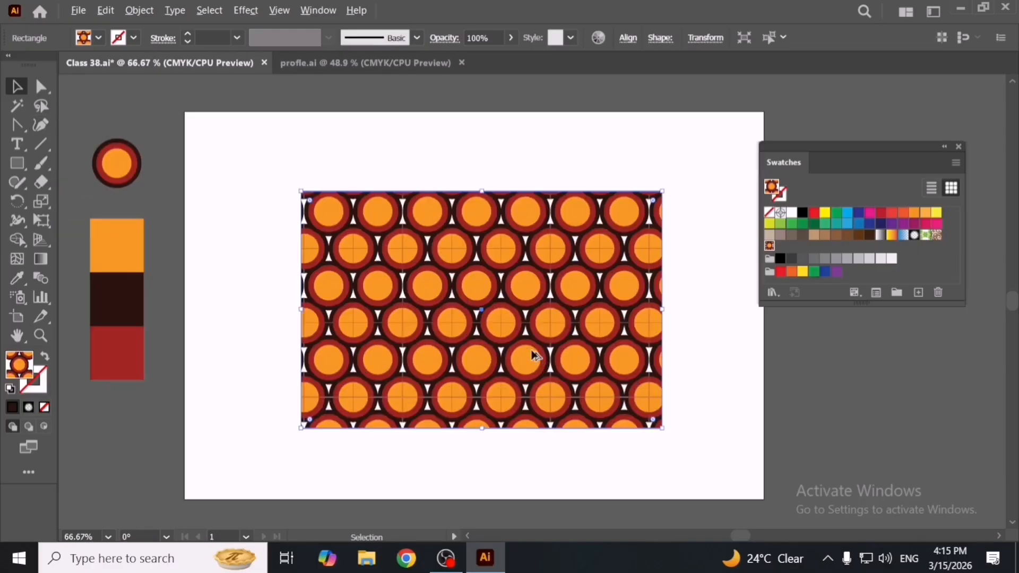
mouse_move(578, 307)
mouse_down()
mouse_move(618, 257)
mouse_move(585, 303)
mouse_up()
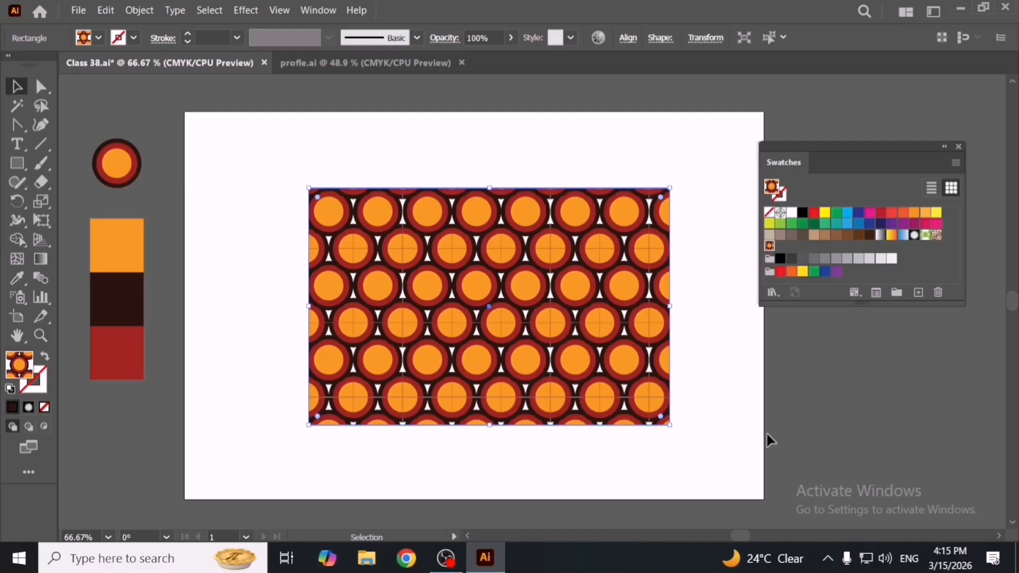
click(765, 432)
click(639, 413)
drag(671, 306, 971, 313)
key(space)
drag(744, 358, 295, 359)
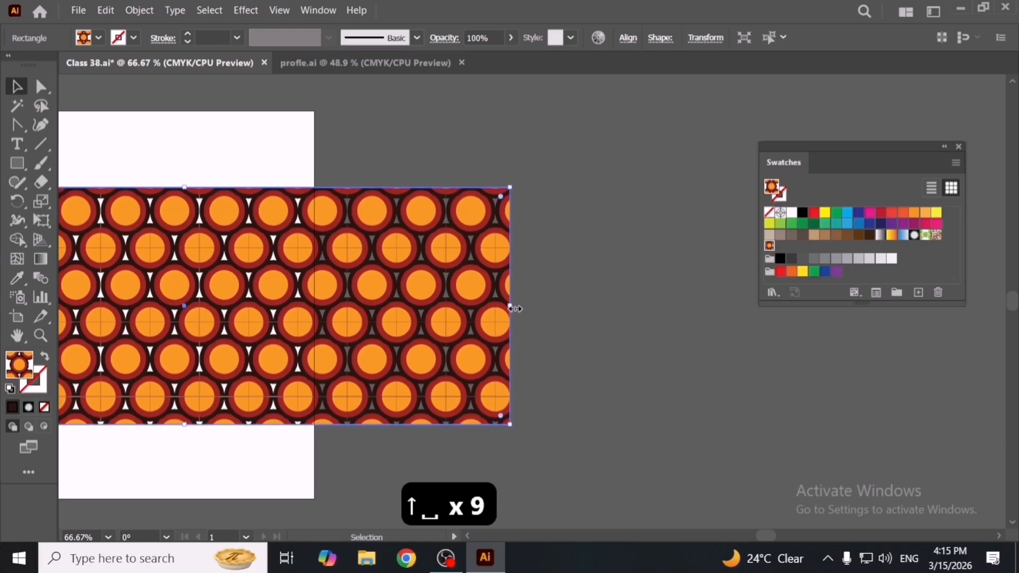
drag(510, 306, 849, 336)
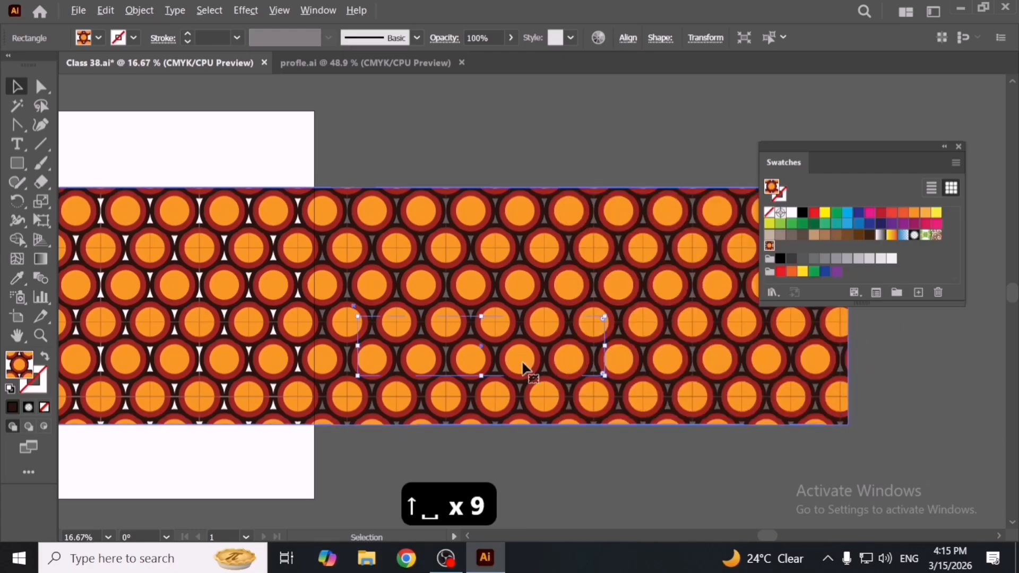
scroll(524, 361, down, 4)
key(space)
drag(482, 379, 520, 455)
- Delete the enlarged pattern-filled rectangle and the large concentric circles, keeping the small circle artwork and colour squares
click(716, 375)
drag(580, 393, 564, 371)
key(Delete)
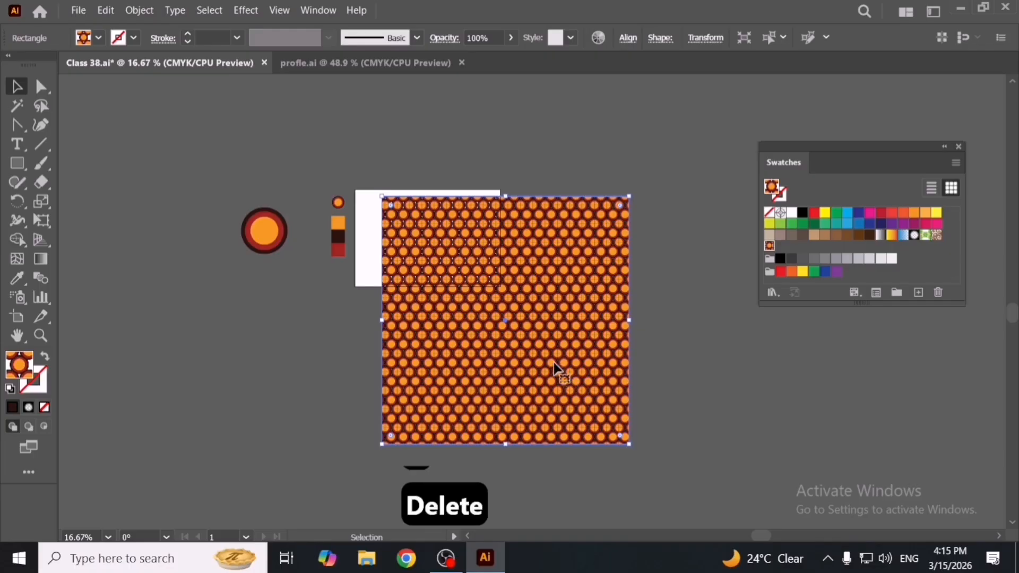
scroll(405, 232, up, 3)
key(space)
drag(530, 268, 677, 335)
drag(148, 208, 250, 384)
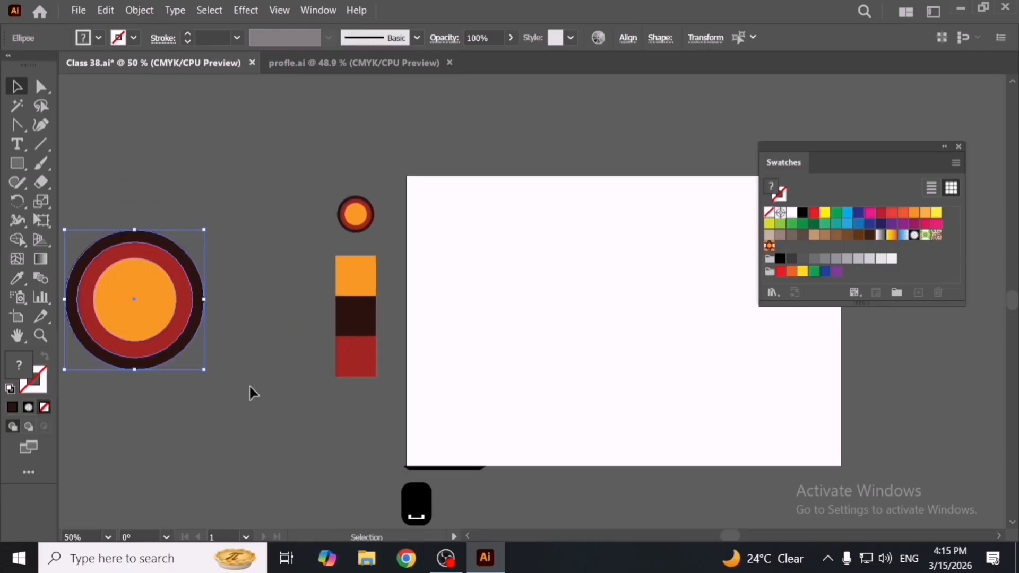
key(Delete)
- Copy the orange colour square onto the empty canvas beside the palette and scale the copy up
key(space)
drag(395, 337, 584, 357)
scroll(486, 298, up, 2)
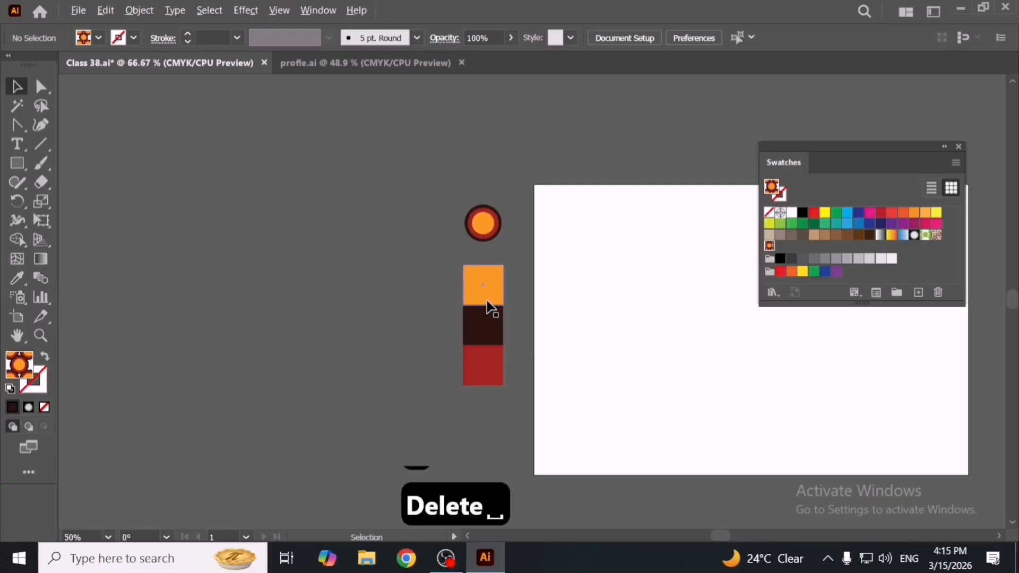
drag(475, 299, 245, 354)
key(space)
drag(307, 376, 448, 343)
drag(397, 309, 405, 333)
scroll(354, 296, up, 1)
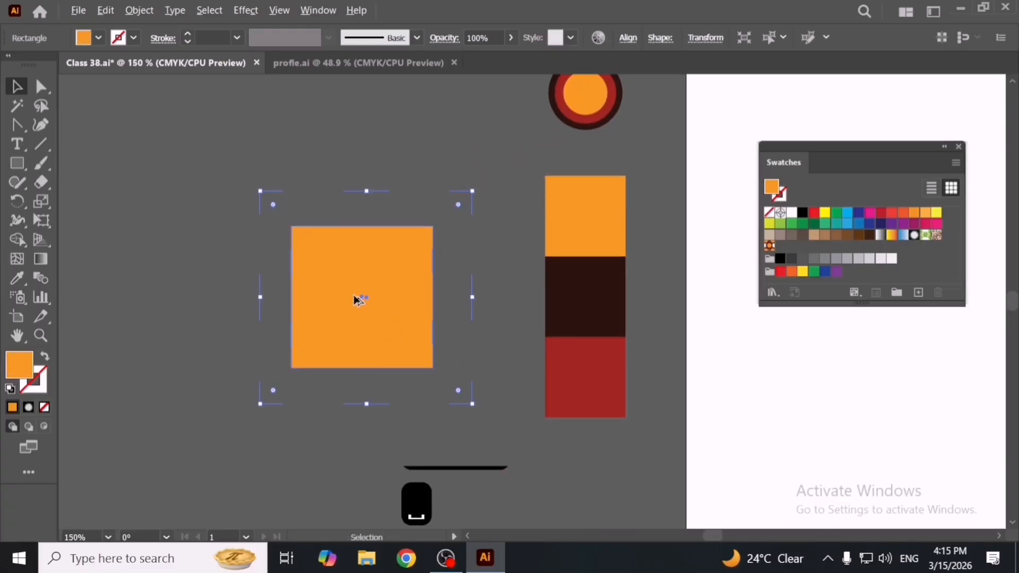
- Draw a crossing pen path over the large orange square that connects its opposite corners along both diagonals
click(16, 125)
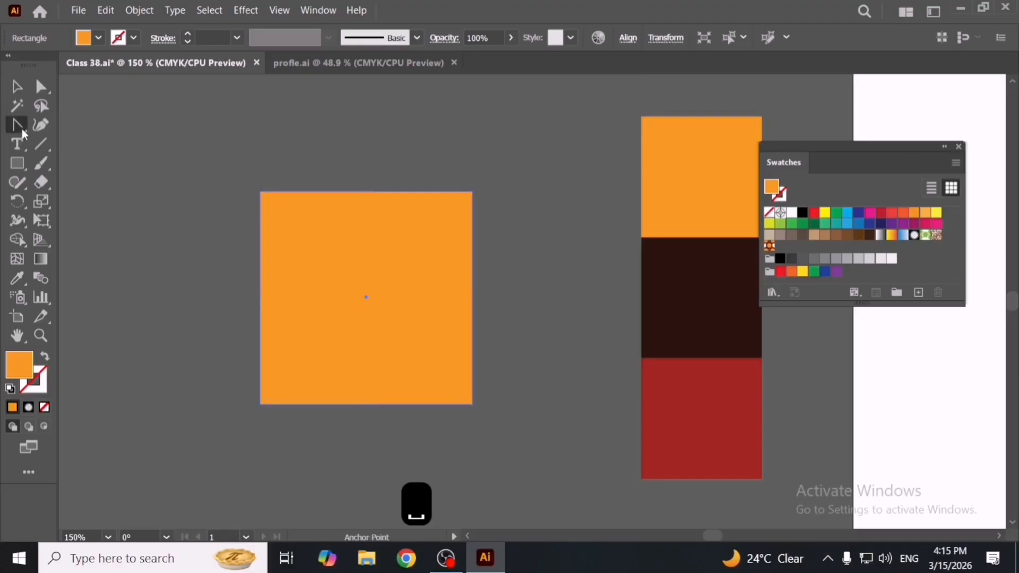
click(115, 126)
key(v)
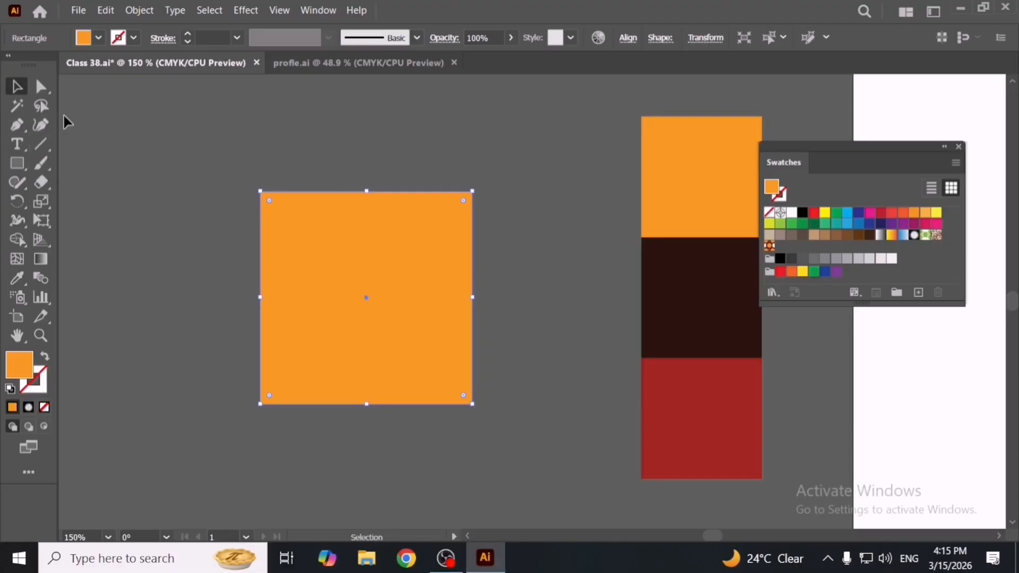
click(220, 214)
key(p)
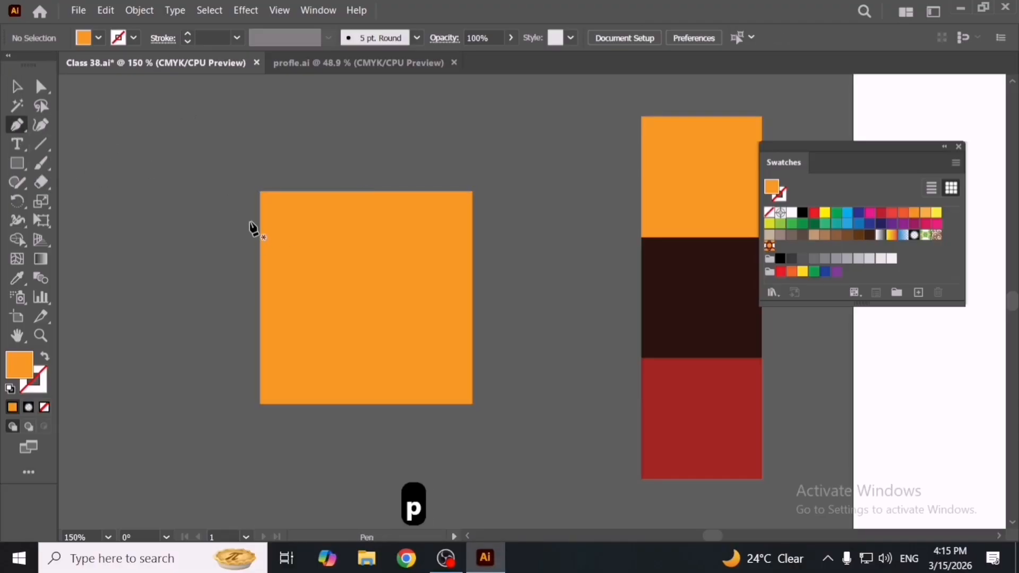
click(260, 191)
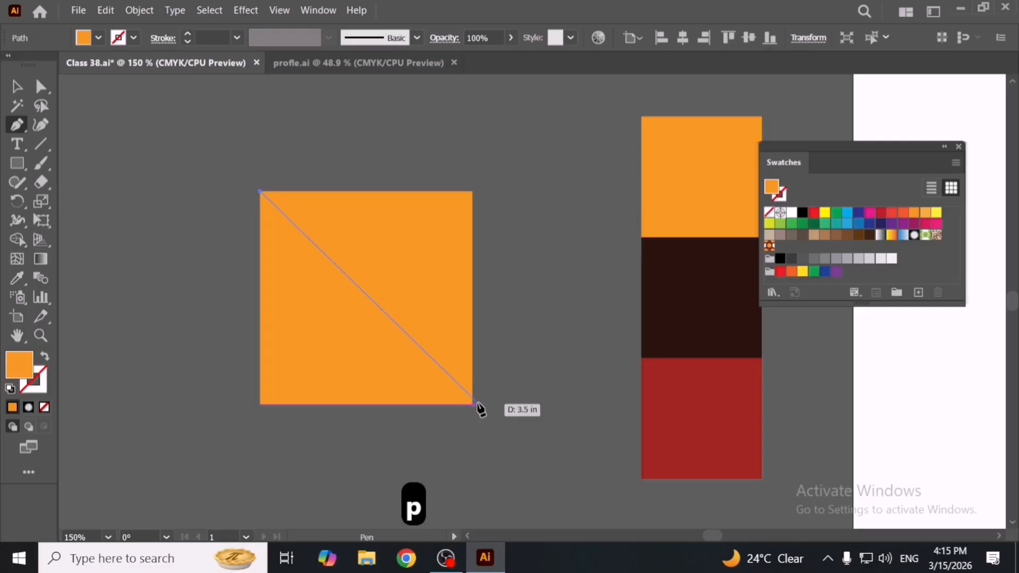
click(472, 404)
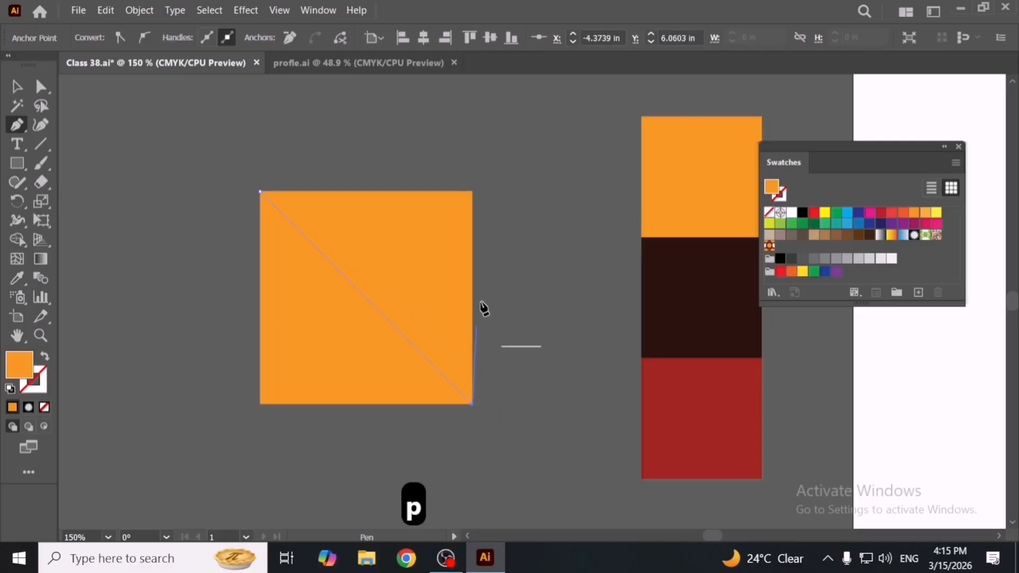
click(472, 191)
click(260, 404)
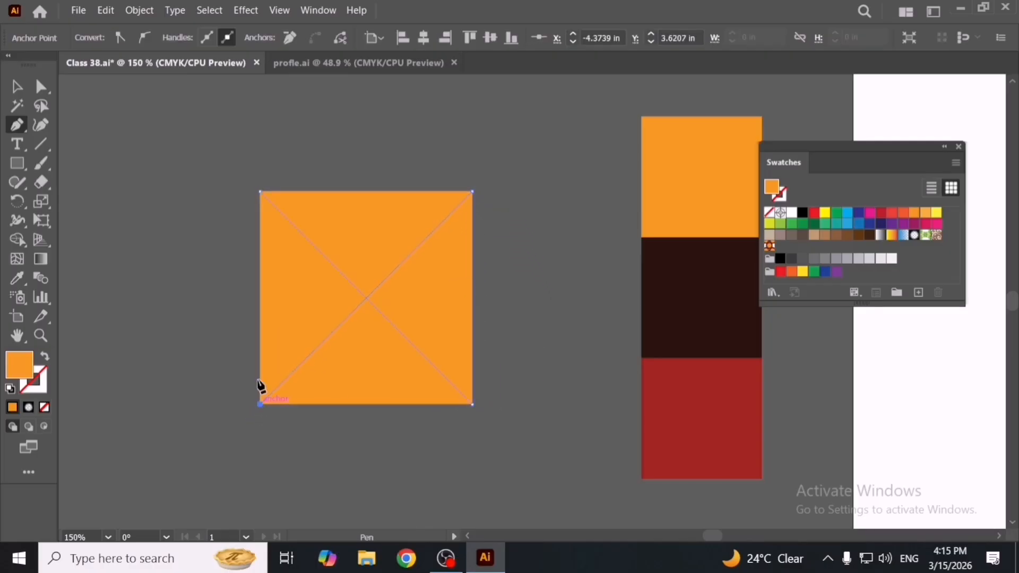
- Divide the orange square along its diagonals with Pathfinder Divide and ungroup the resulting triangles
key(v)
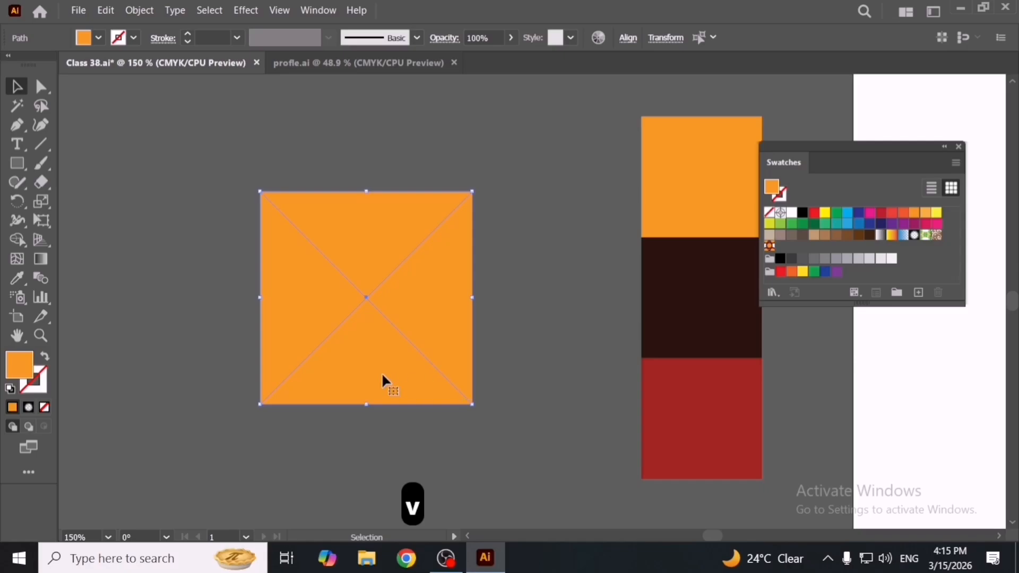
key(ctrl+shift+F9)
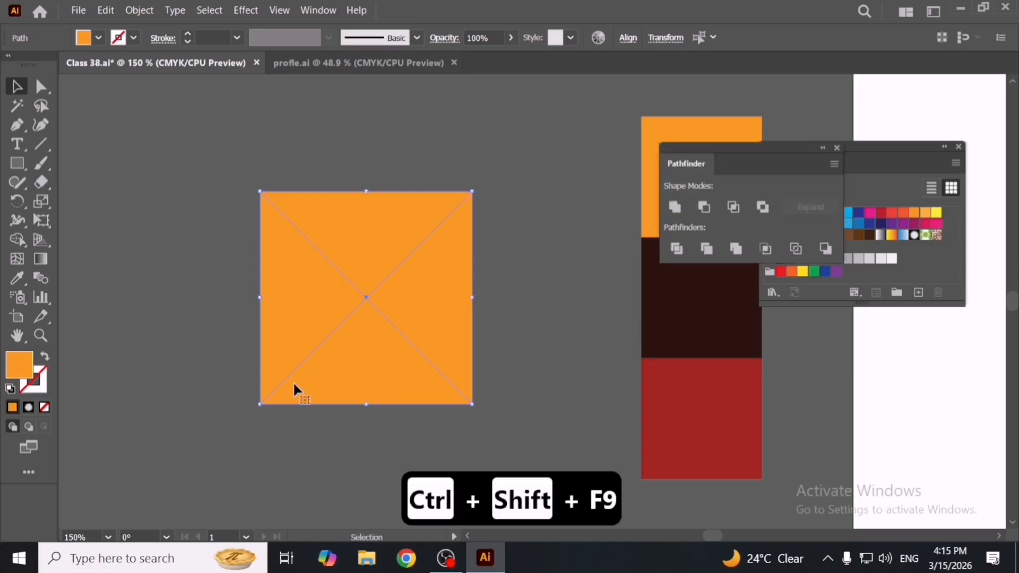
click(676, 249)
right_click(532, 310)
click(572, 182)
- Fill the square's top triangle with the darker orange D67409
click(399, 204)
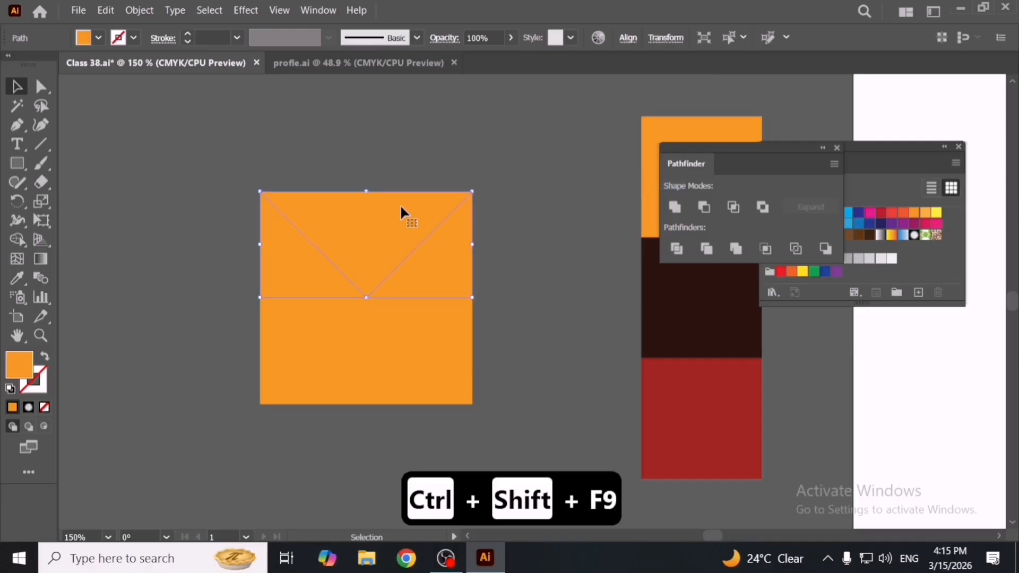
double_click(10, 367)
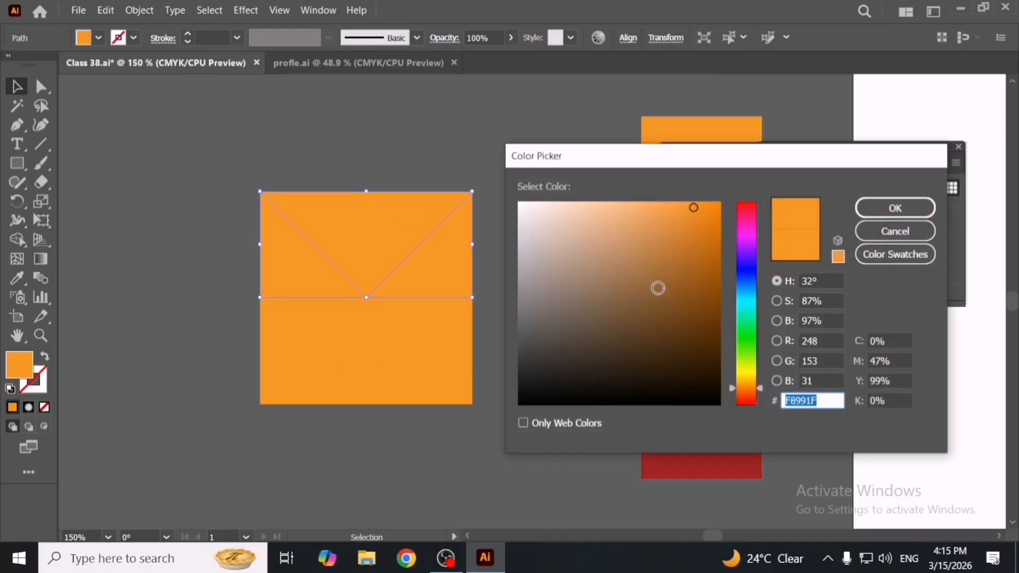
click(707, 267)
click(717, 280)
click(711, 234)
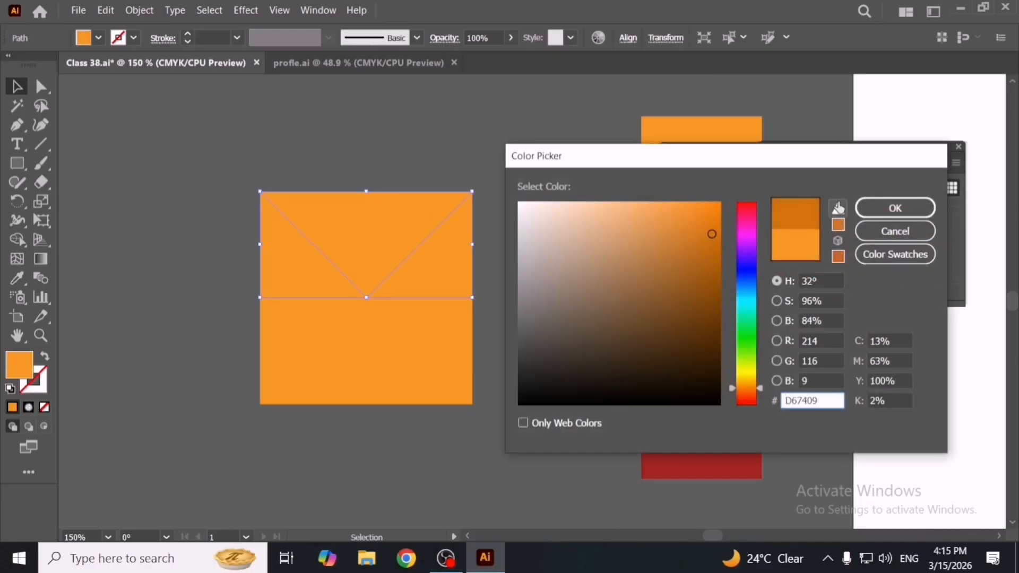
click(873, 209)
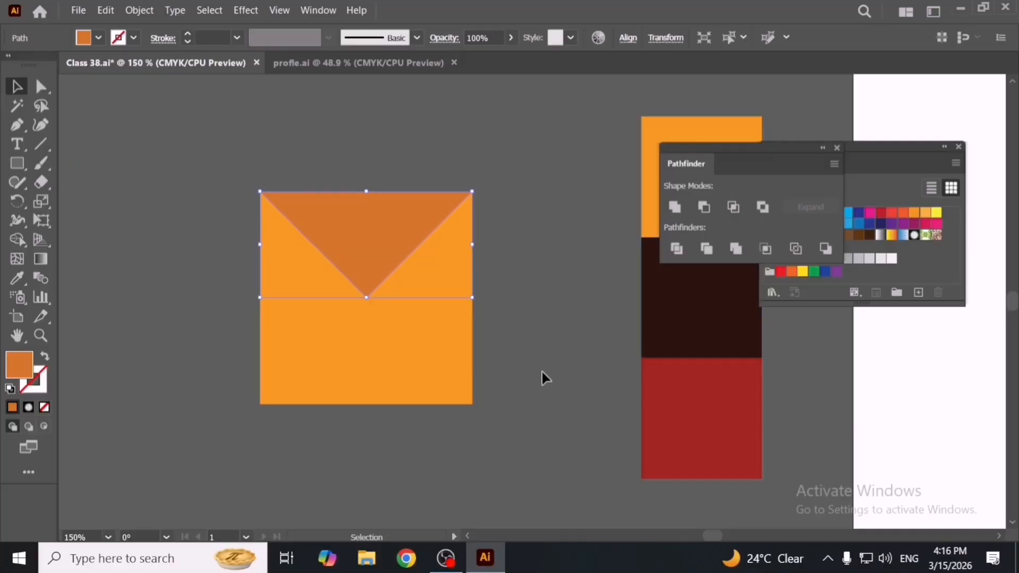
- Recolour the top triangle dark brown and the right triangle dark red by sampling the palette squares with the Eyedropper
key(i)
click(671, 299)
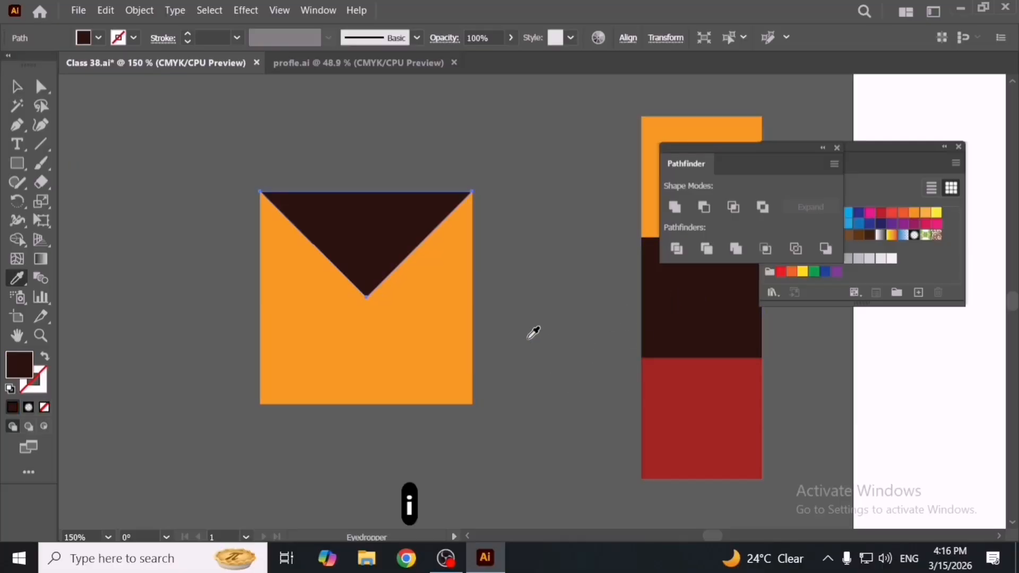
key(v)
click(443, 311)
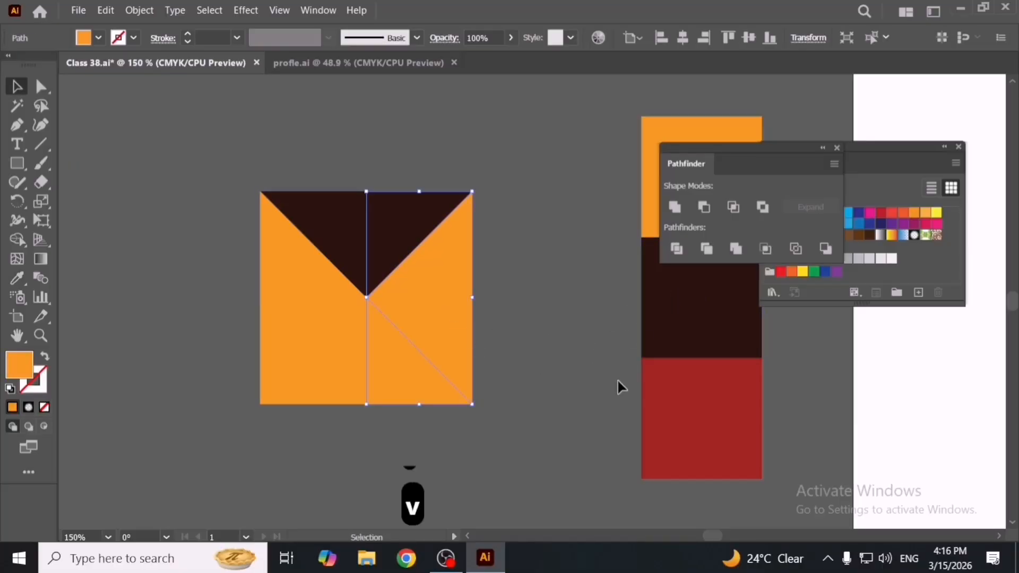
key(i)
click(678, 405)
key(v)
click(589, 415)
- Fill the square's bottom triangle with black, 000000
click(372, 383)
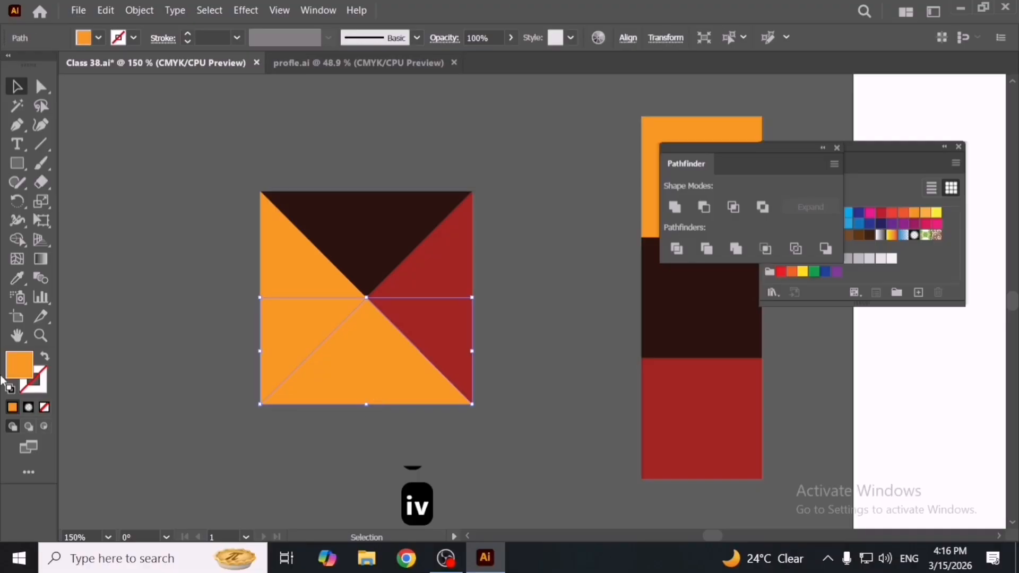
drag(542, 379, 506, 423)
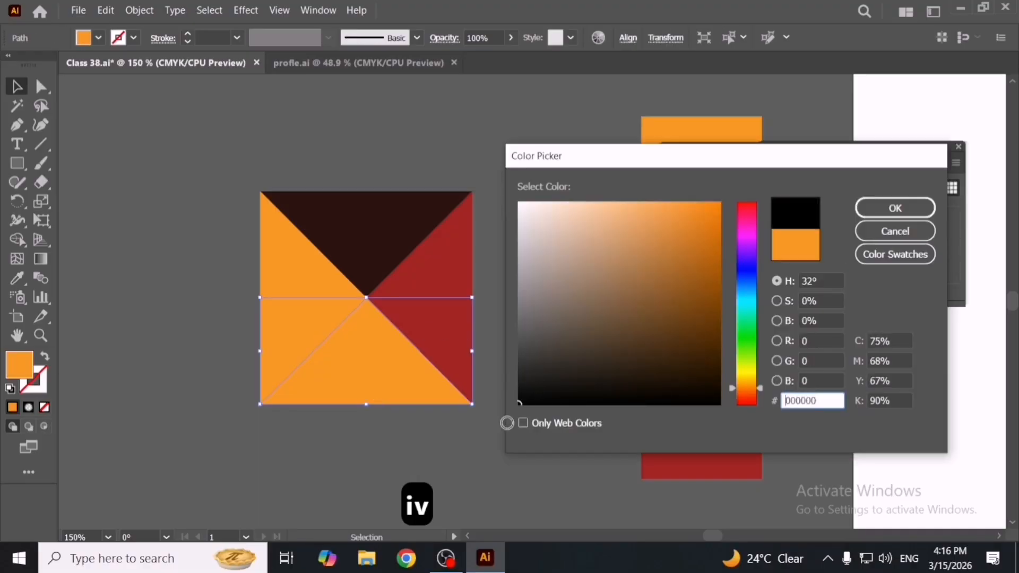
click(885, 208)
click(533, 370)
- Move the four-triangle square onto the artboard and group its pieces
scroll(508, 373, down, 1)
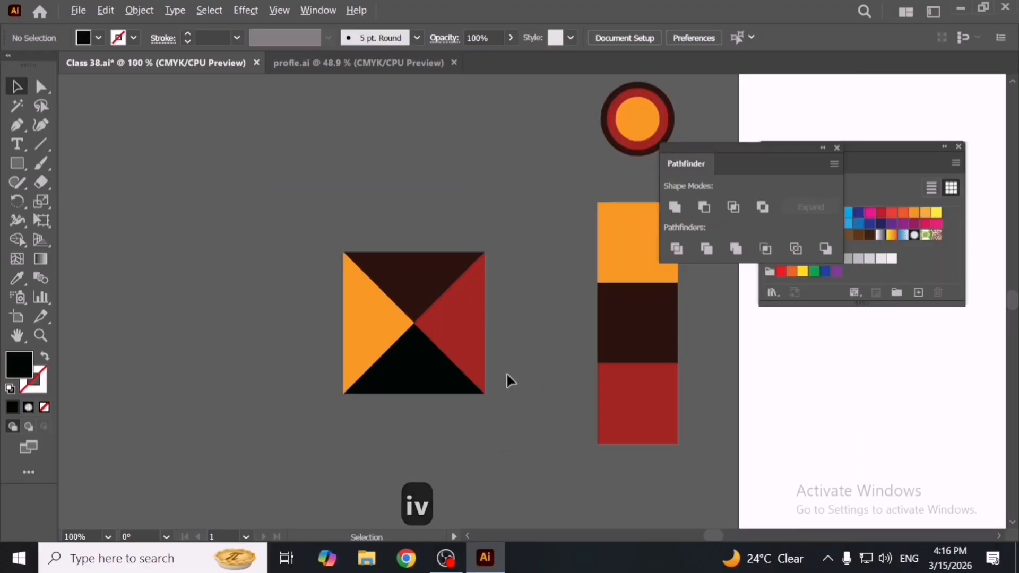
key(space)
drag(329, 234, 712, 364)
key(space)
drag(711, 364, 435, 383)
key(ctrl)
key(ctrl+g)
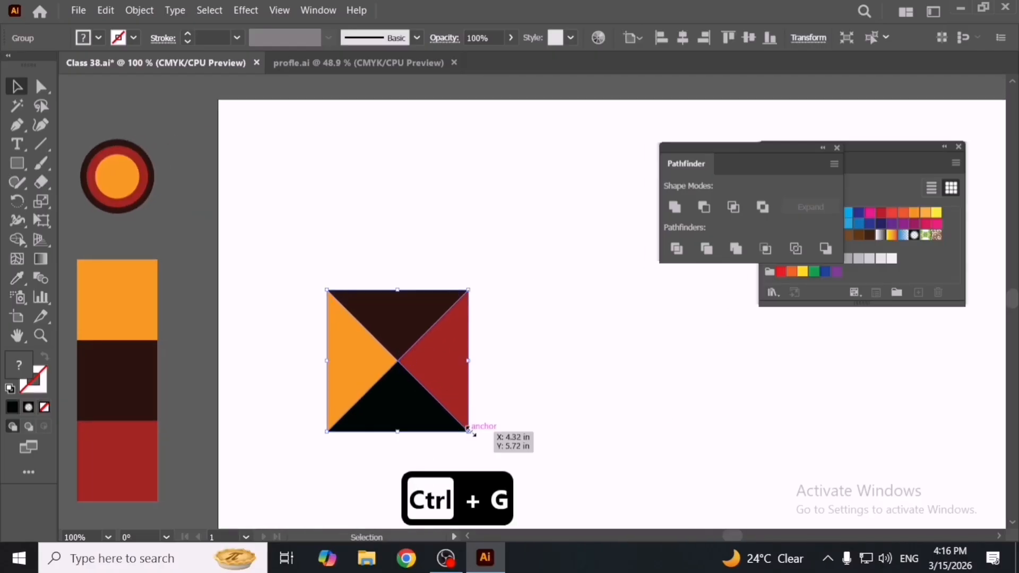
- Scale the grouped four-triangle square down to about two thirds of its size and close the Pathfinder options
drag(468, 432, 713, 340)
key(space)
drag(707, 346, 440, 354)
click(838, 148)
click(139, 10)
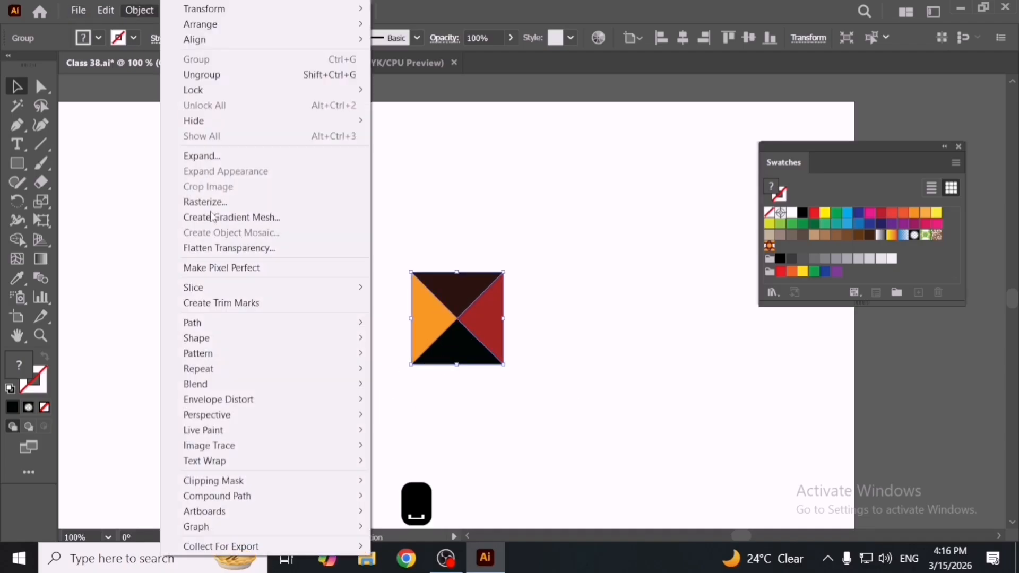
mouse_move(249, 338)
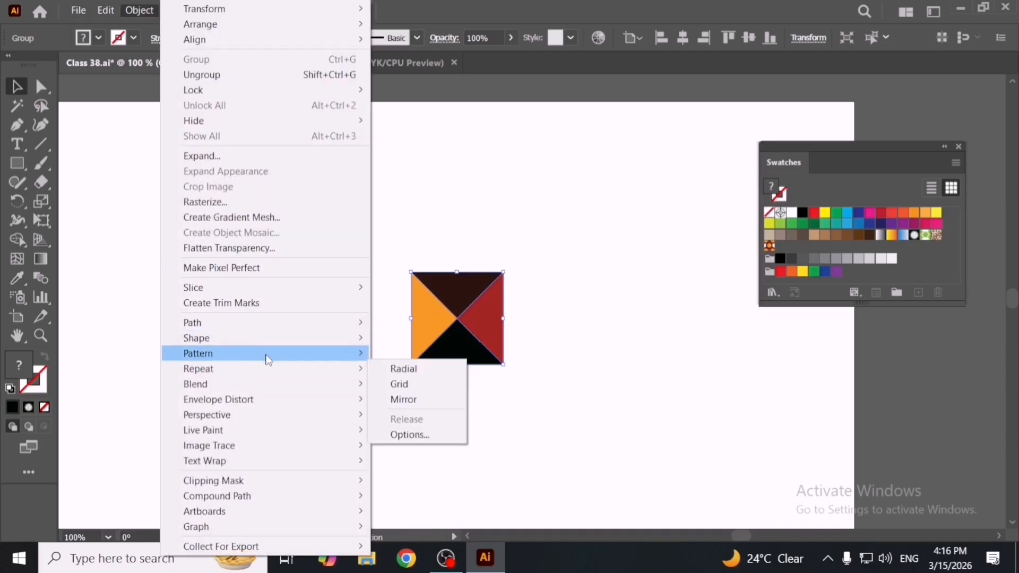
click(547, 420)
- Save the grouped four-triangle square as a new pattern swatch
drag(503, 362, 890, 273)
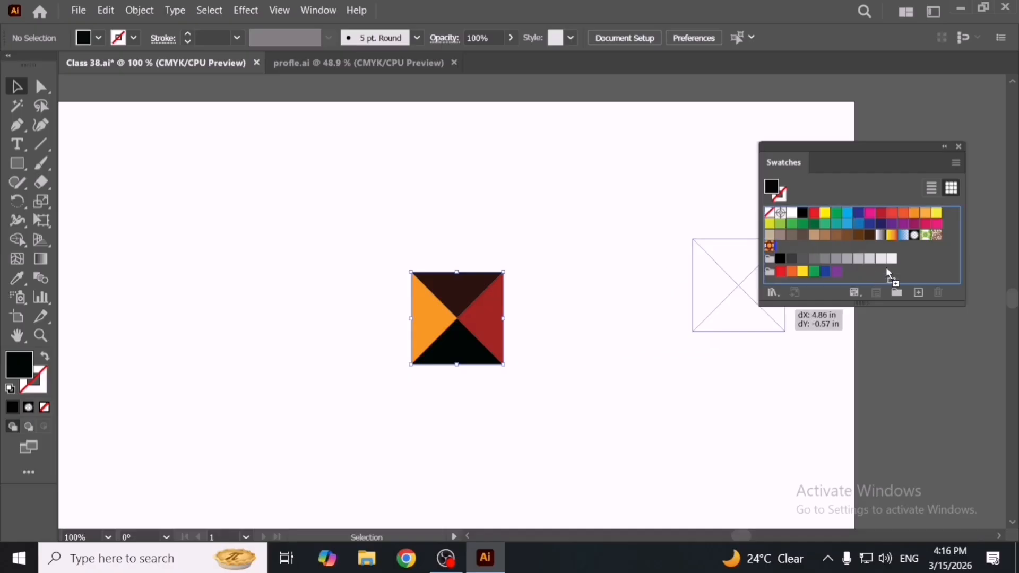
drag(836, 248, 814, 259)
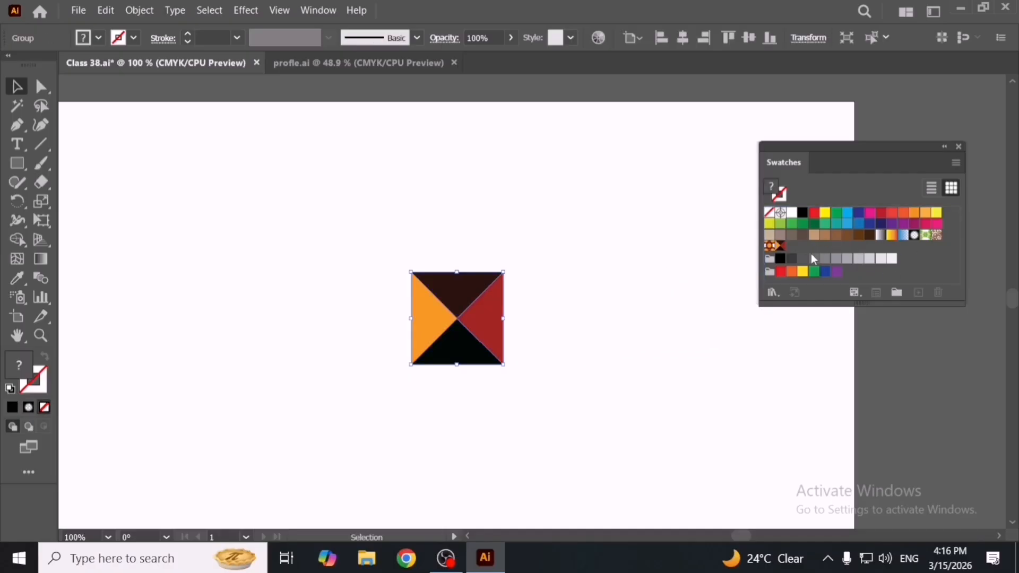
- Try the new pattern swatch as the fill of the motif group itself and undo it
click(782, 247)
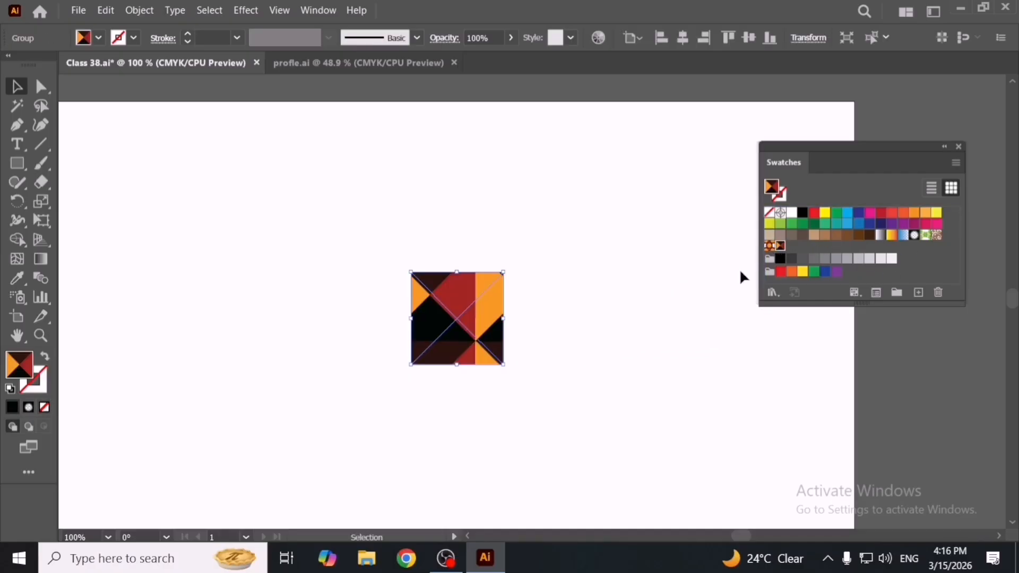
click(620, 369)
key(ctrl+z)
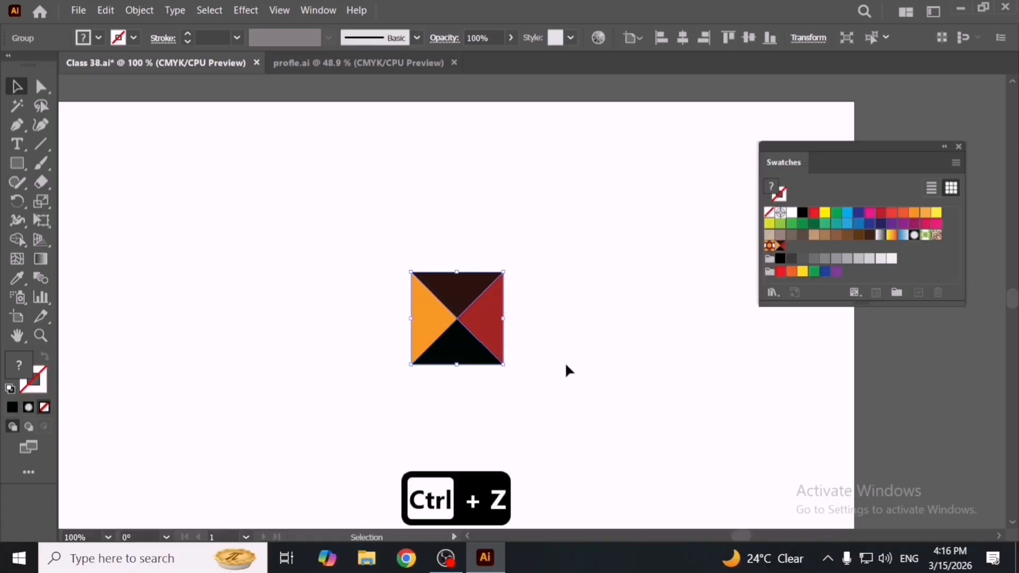
key(ctrl+z)
- Draw a rectangle filled with the new triangle pattern on the artboard and enlarge it to cover several tiles
click(16, 163)
drag(206, 190, 386, 353)
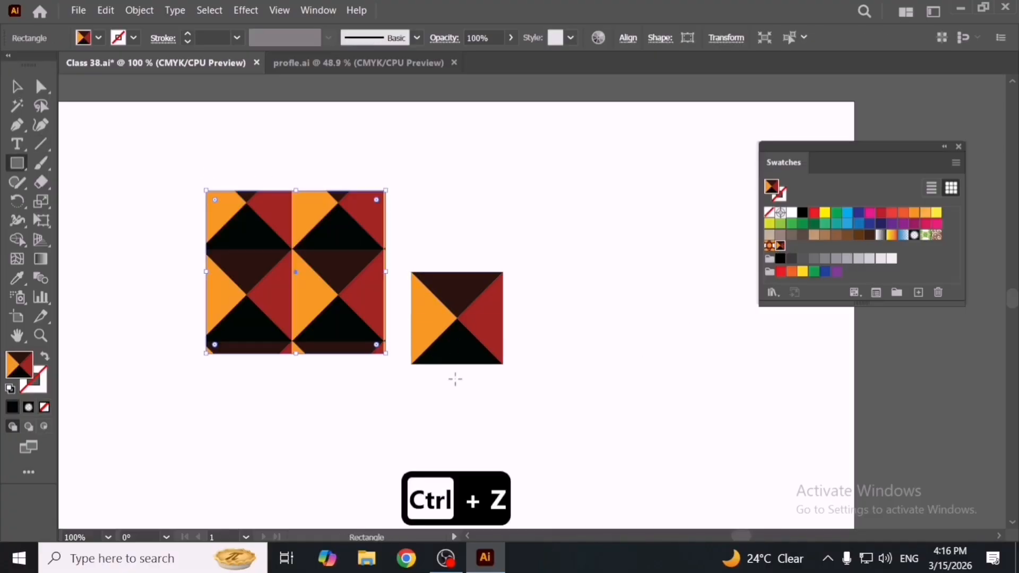
key(v)
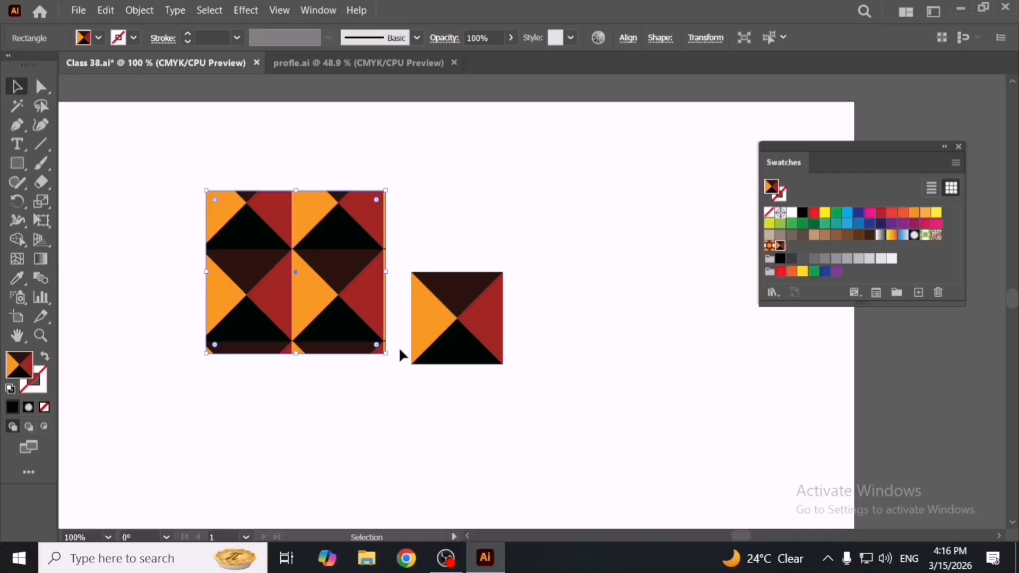
drag(385, 353, 667, 473)
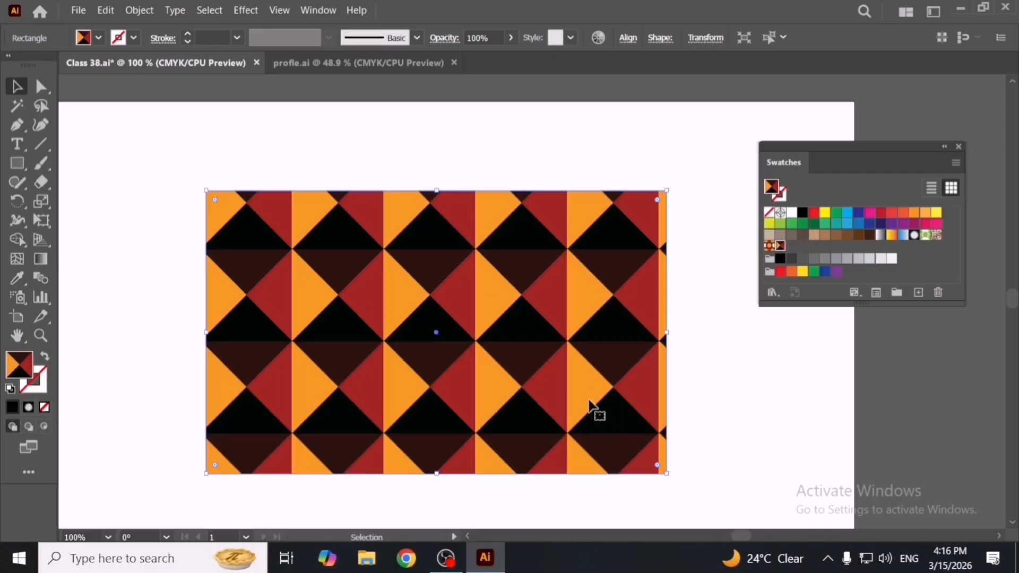
- Move the pattern-filled rectangle down so it sits below the four-triangle motif
key(space)
drag(587, 396, 564, 225)
drag(564, 225, 547, 446)
scroll(544, 353, down, 2)
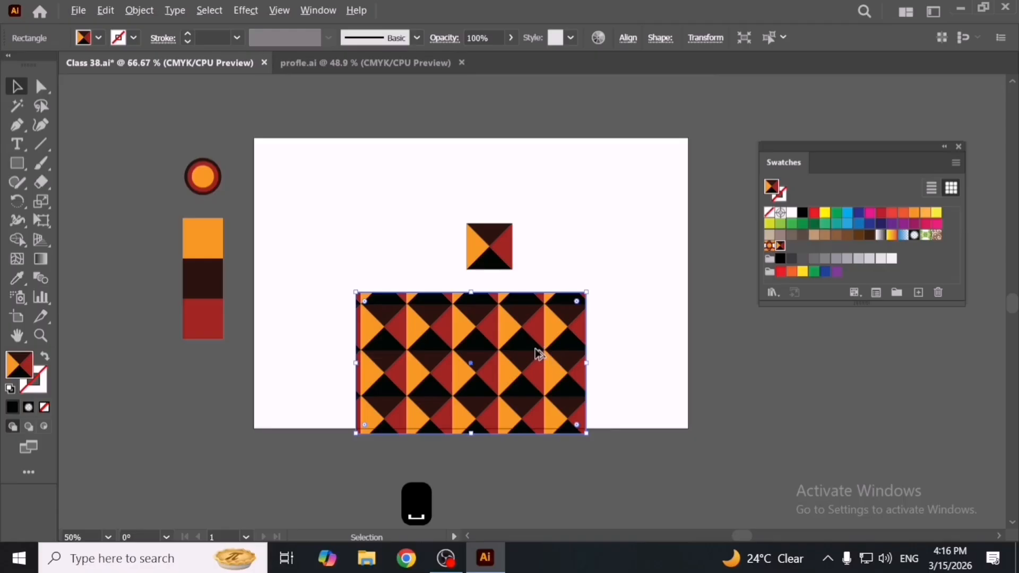
scroll(539, 352, up, 2)
drag(609, 296, 600, 255)
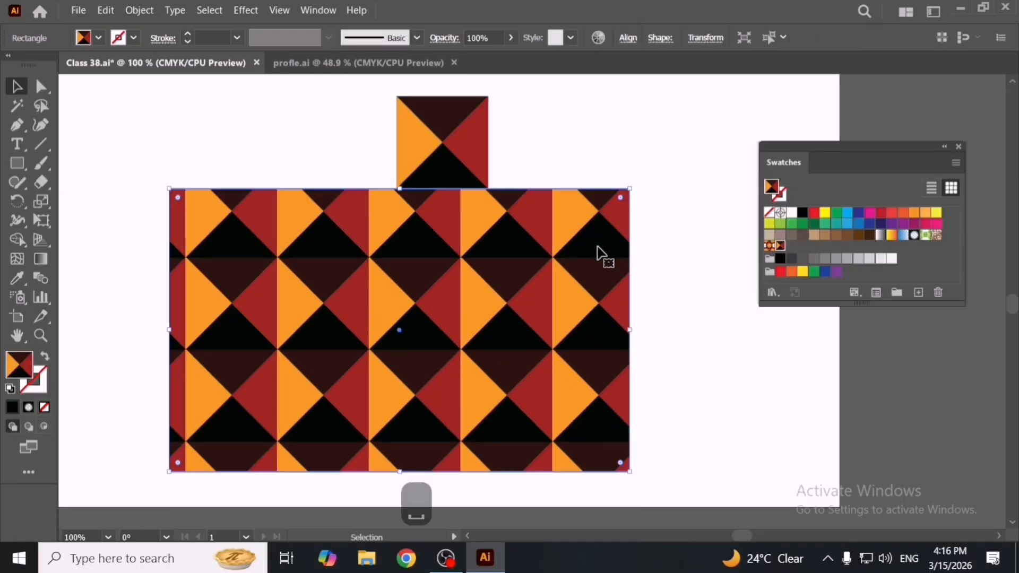
- Move the four-triangle motif off the artboard below the palette and place the pattern-filled rectangle near the artboard's centre
drag(370, 112, 138, 313)
scroll(515, 170, down, 2)
mouse_move(554, 247)
mouse_down()
mouse_move(562, 216)
mouse_move(542, 260)
mouse_up()
key(space)
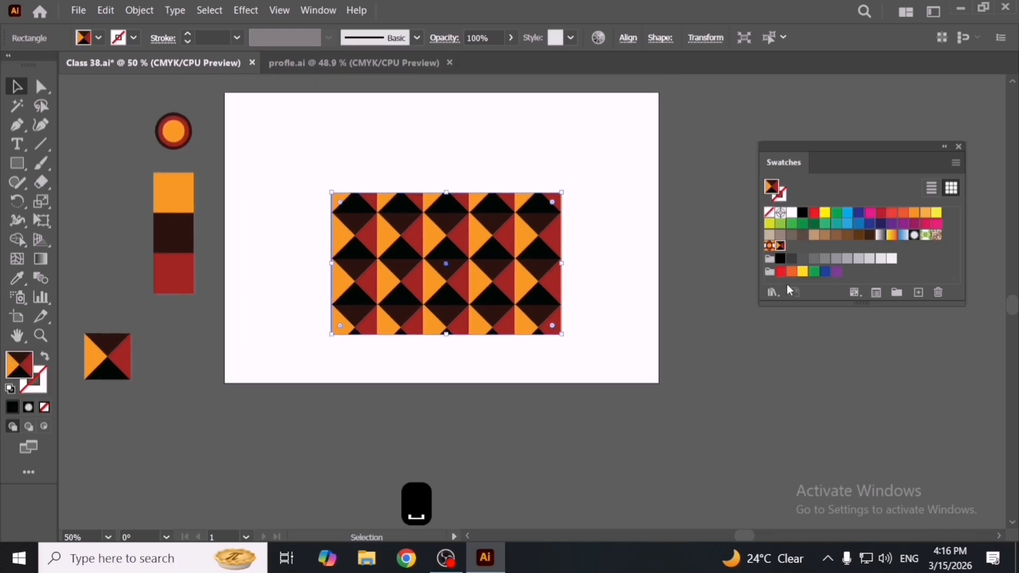
- Open the new triangle swatch for pattern editing, examine its tile options and exit the editing mode
double_click(784, 250)
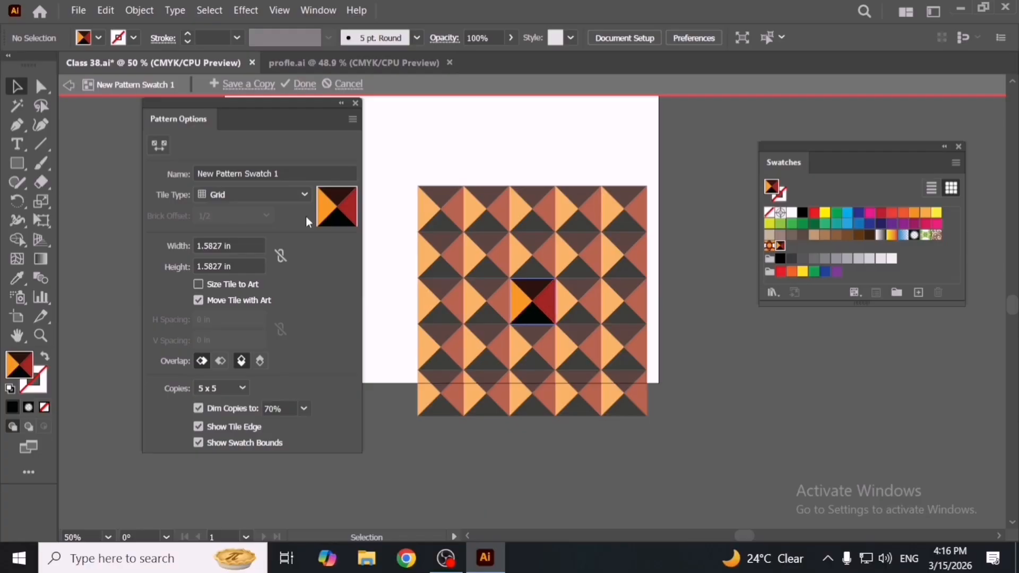
drag(247, 112, 307, 147)
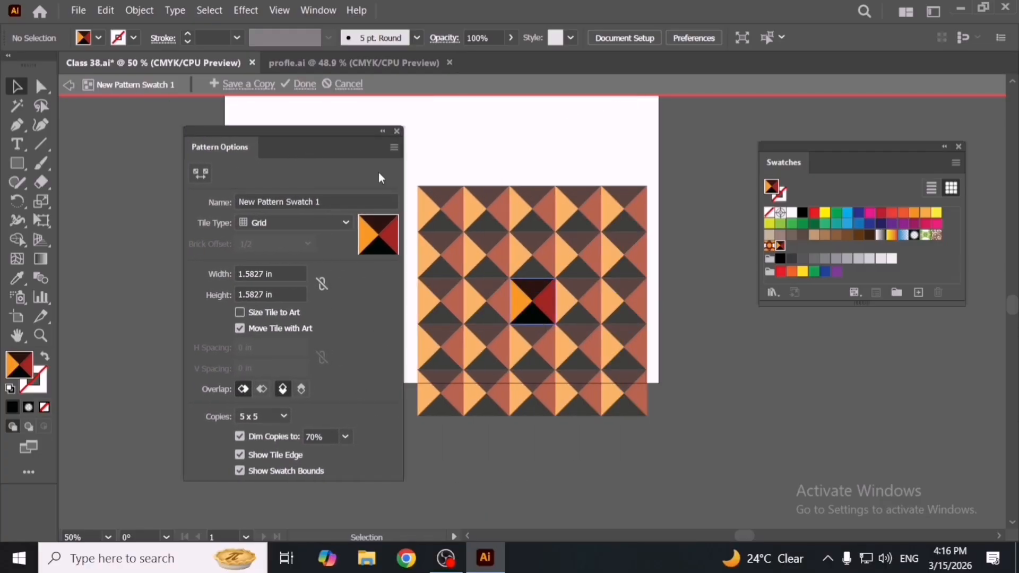
click(397, 131)
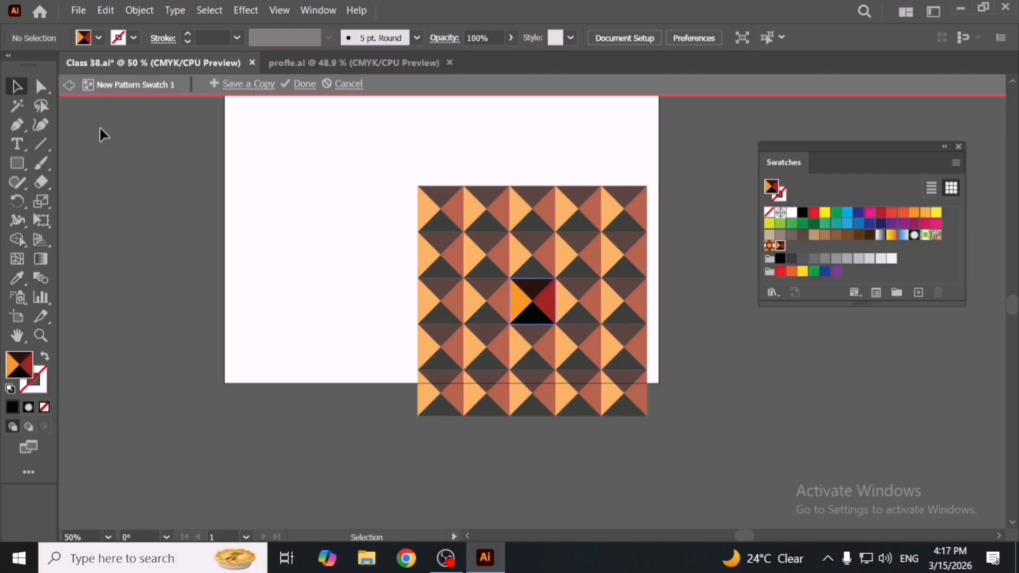
click(68, 86)
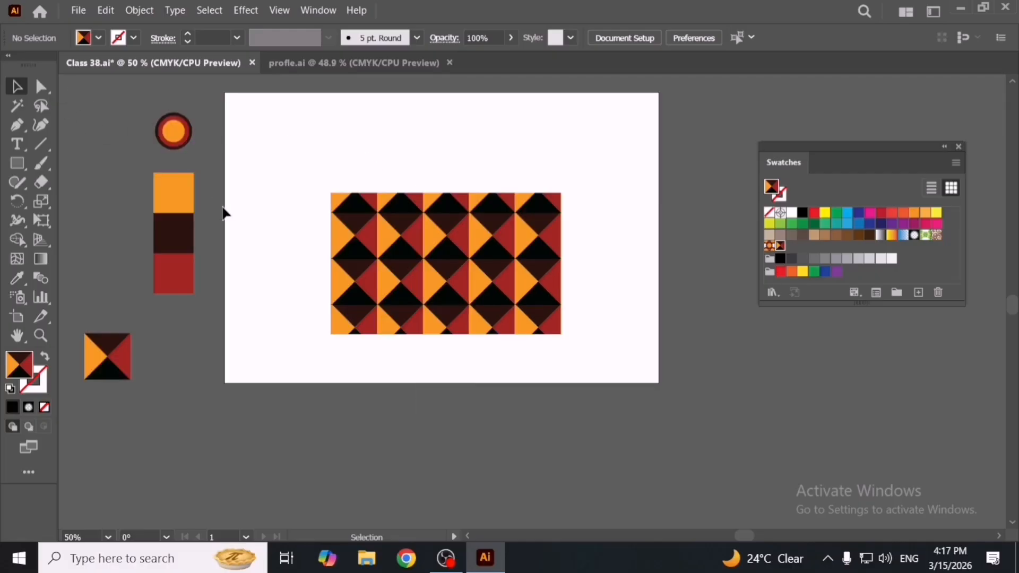
key(space)
drag(318, 373, 395, 348)
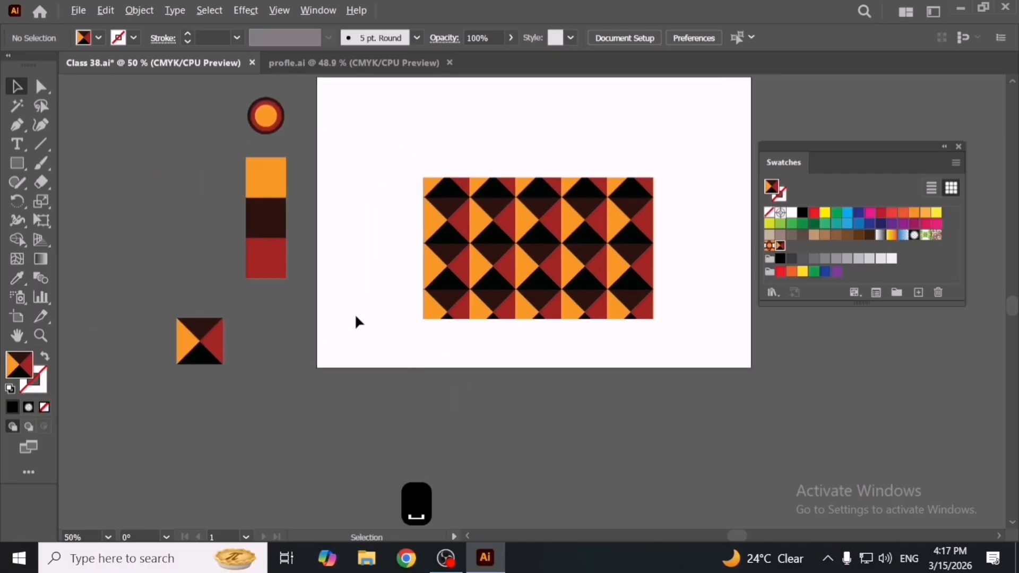
- Move the four-triangle motif farther from the artboard and shift the pattern-filled rectangle up toward the artboard's centre
drag(203, 345, 173, 325)
drag(485, 300, 490, 223)
key(space)
drag(451, 264, 283, 338)
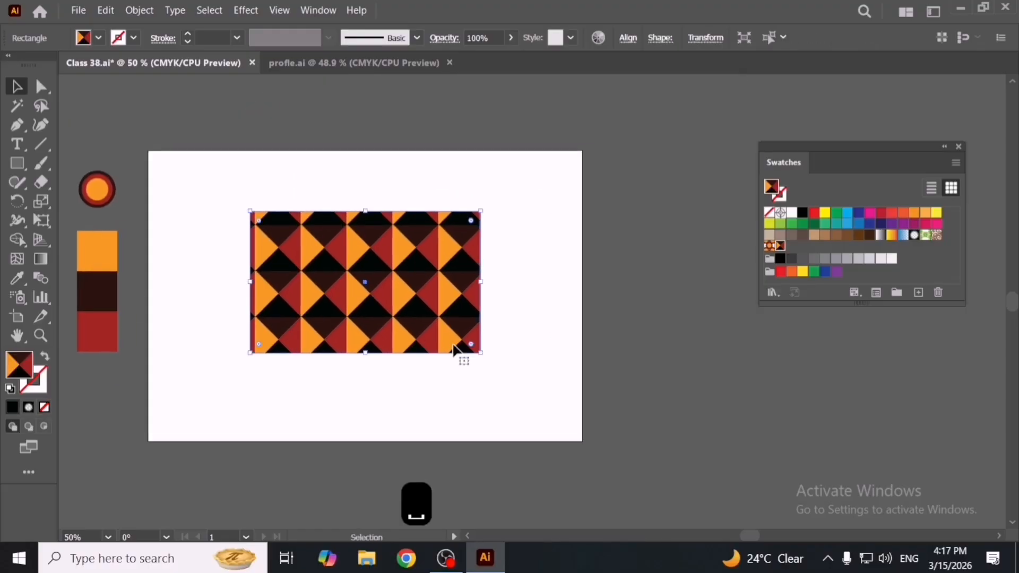
- Enlarge the pattern-filled rectangle from its centre to cover most of the artboard and nudge it slightly down
drag(485, 359, 543, 403)
click(527, 411)
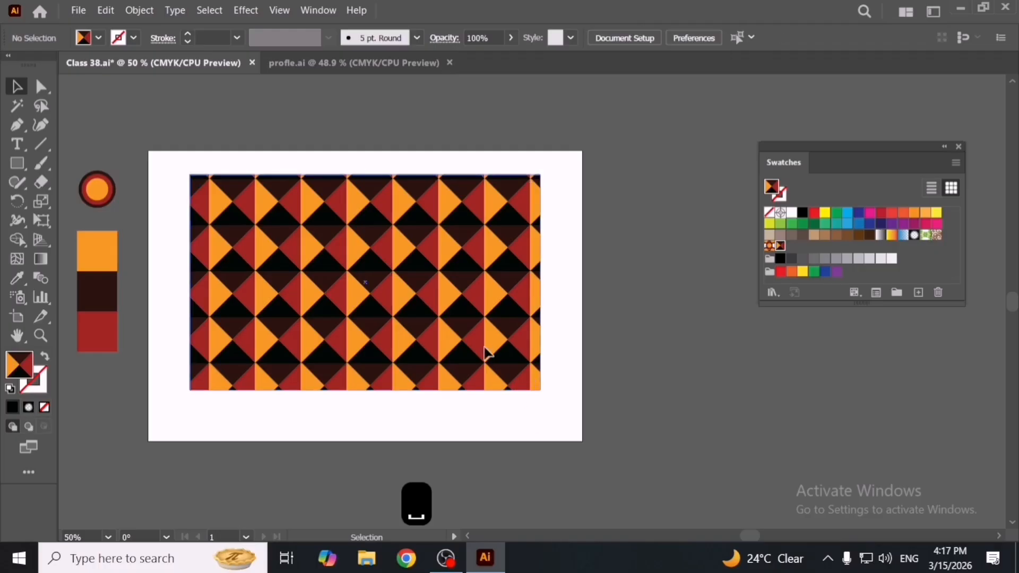
drag(485, 352, 488, 366)
key(space)
drag(413, 367, 619, 326)
key(space)
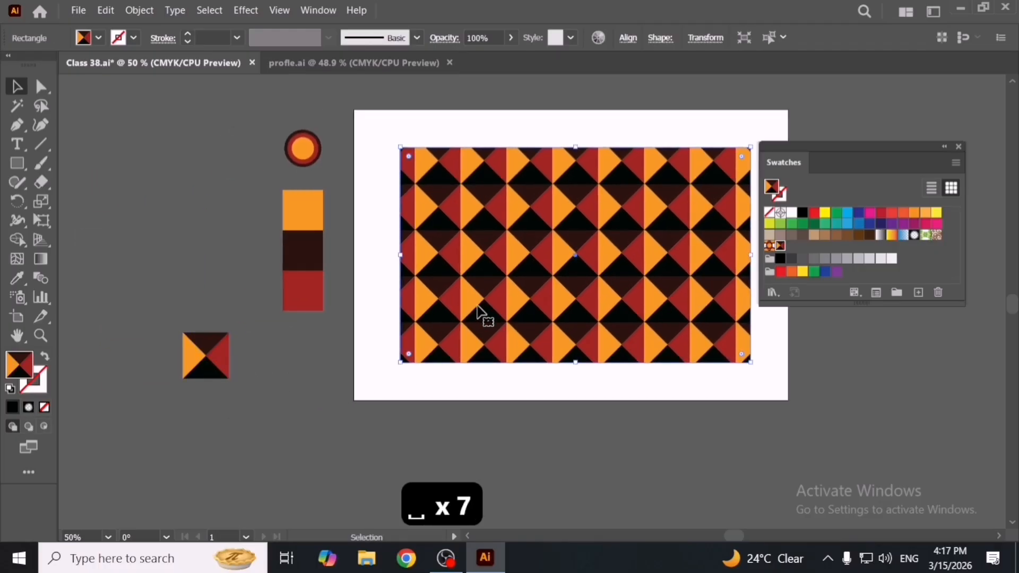
- Try rotating the four-triangle motif with the Free Transform tool and moving it near the colour palette
drag(228, 365, 133, 325)
key(ctrl+z)
key(e)
key(v)
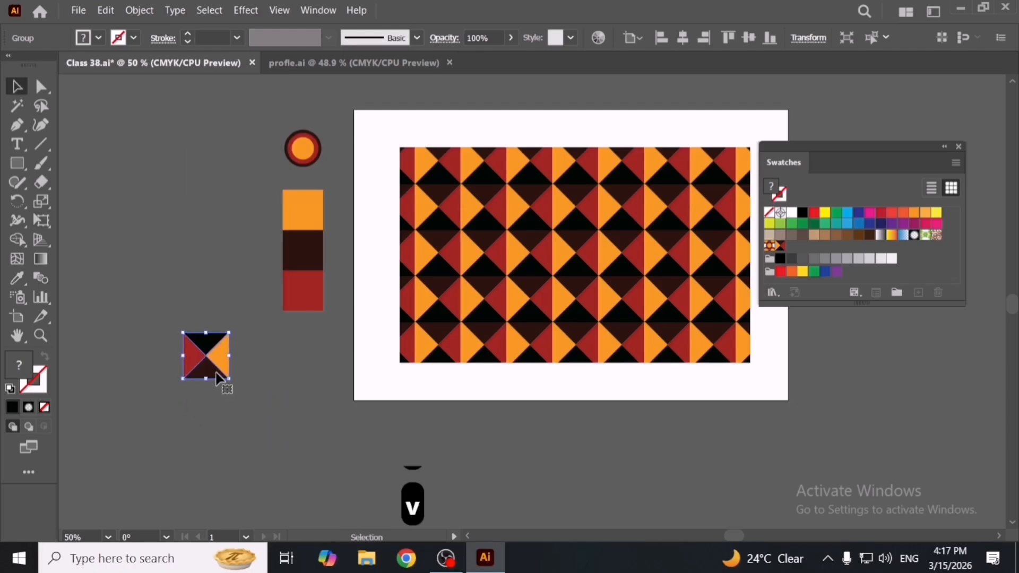
drag(220, 379, 214, 275)
key(e)
drag(220, 359, 169, 178)
drag(278, 242, 291, 337)
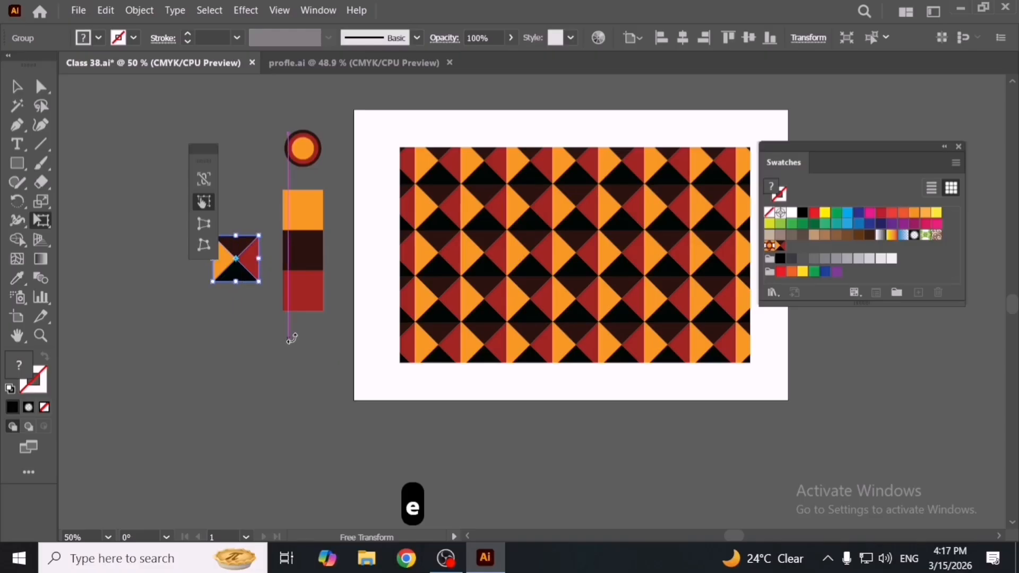
key(v)
mouse_move(258, 269)
mouse_down()
mouse_move(465, 273)
mouse_move(499, 267)
mouse_move(499, 256)
mouse_move(267, 265)
mouse_up()
key(ctrl+z)
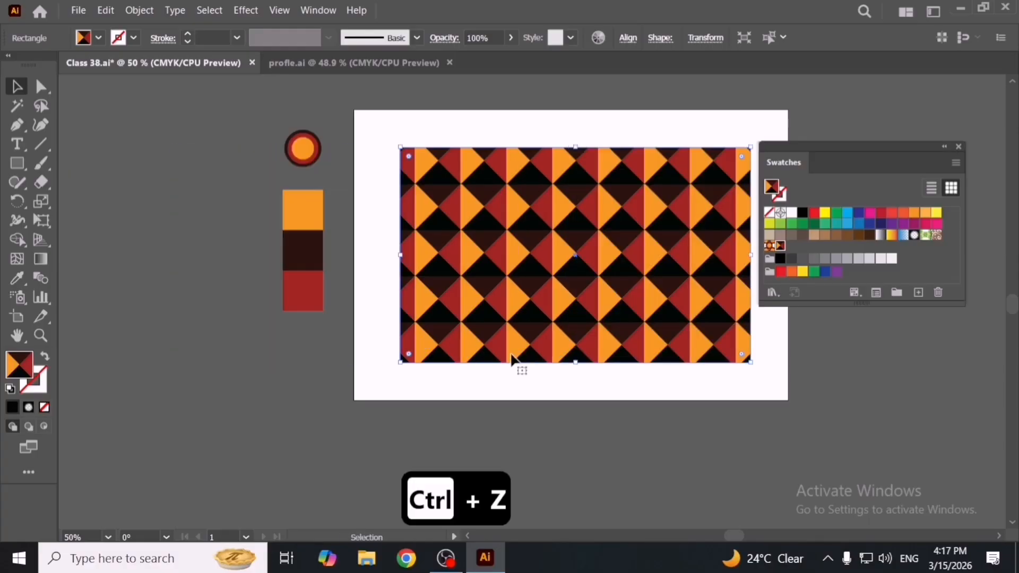
- Shift the pattern-filled rectangle aside to uncover the four-triangle motif and move the motif off the artboard, below the palette
drag(477, 343, 607, 343)
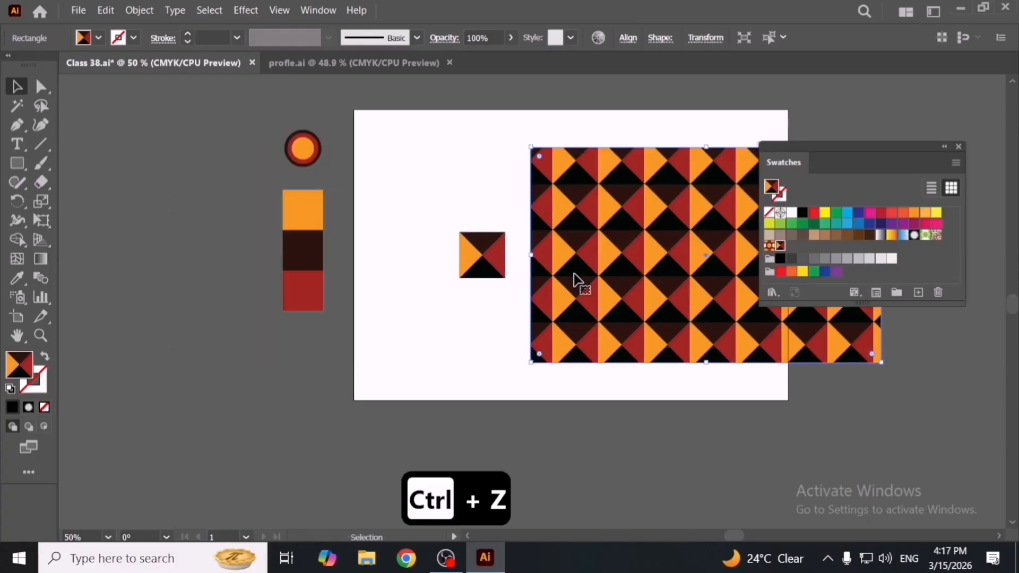
key(space)
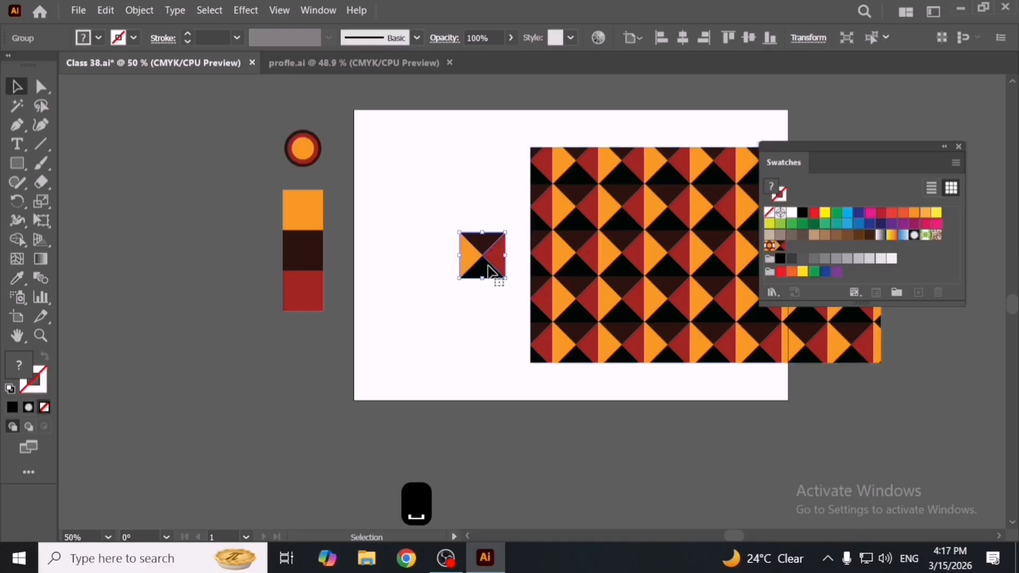
drag(489, 269, 211, 325)
key(space)
drag(477, 309, 424, 347)
- Move the pattern-filled rectangle back to the centre of the artboard
drag(551, 317, 421, 333)
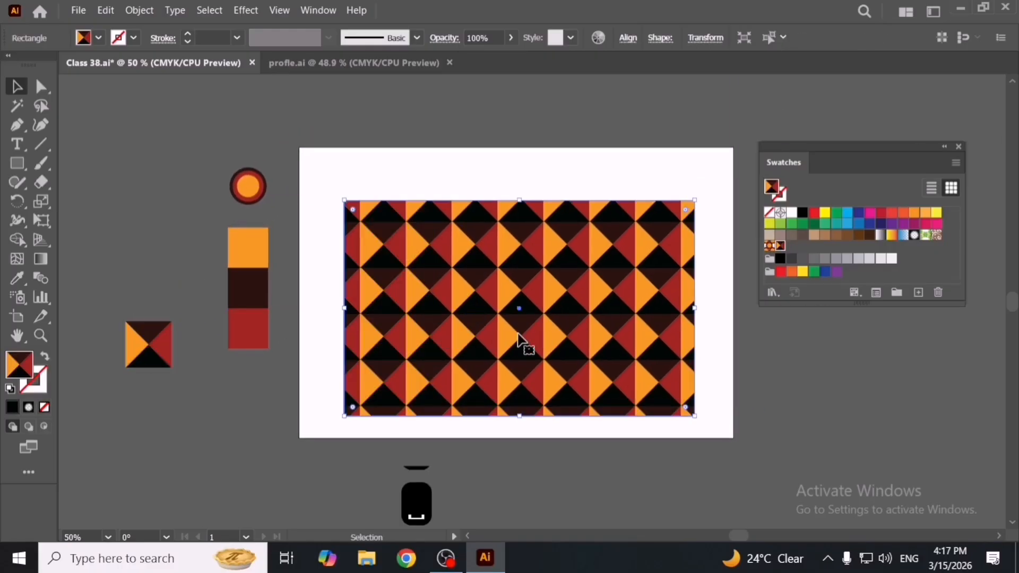
drag(528, 332, 495, 338)
key(space)
scroll(410, 422, up, 1)
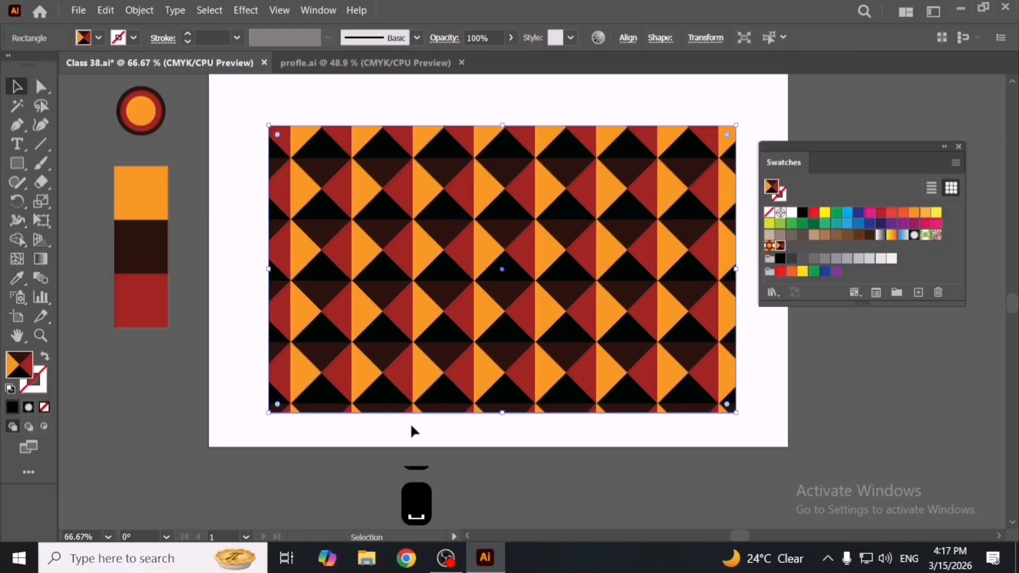
drag(599, 349, 593, 338)
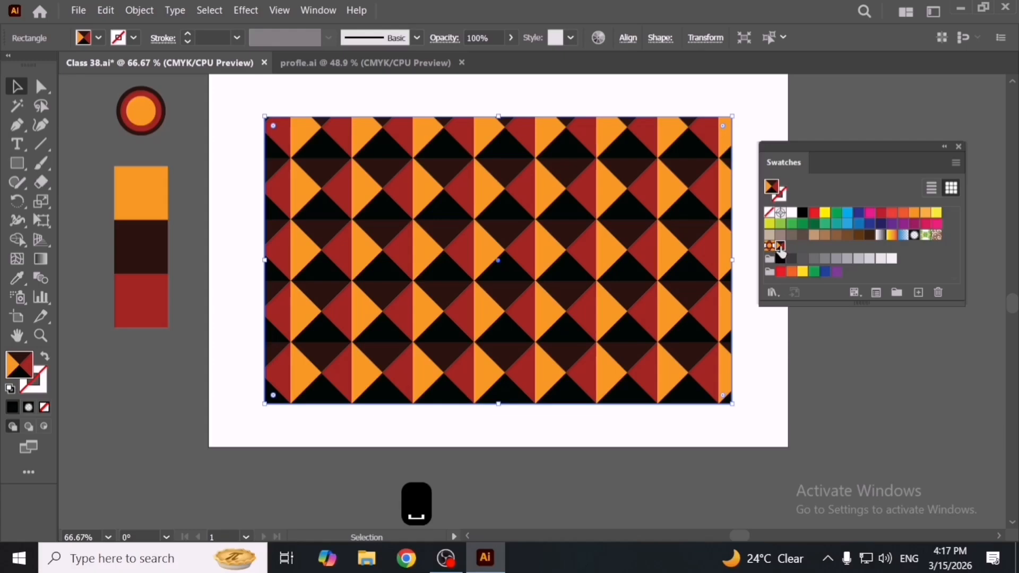
- Open the triangle swatch for pattern editing and try the Brick by Row and Brick by Column tile types
double_click(769, 245)
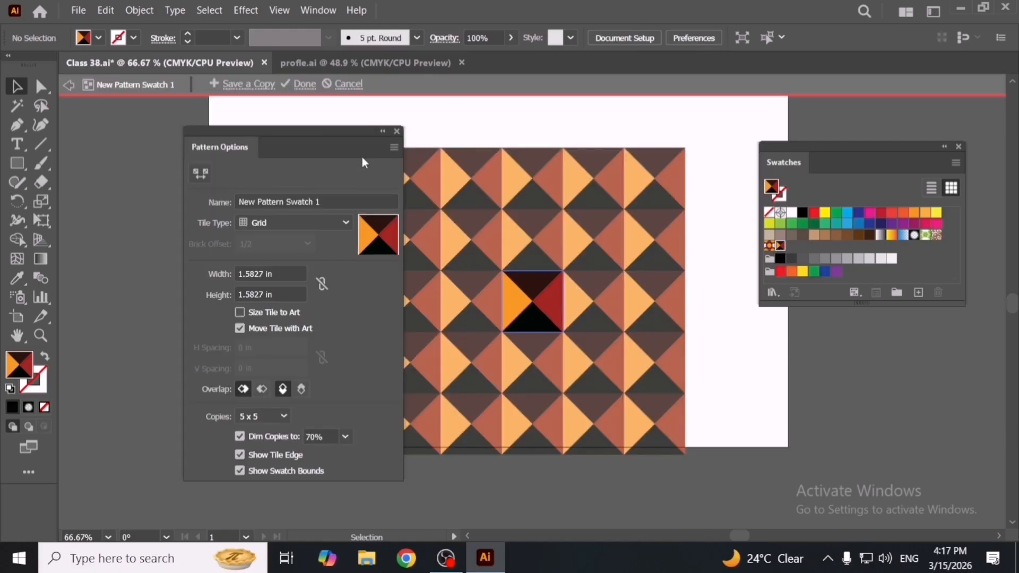
drag(342, 132, 281, 129)
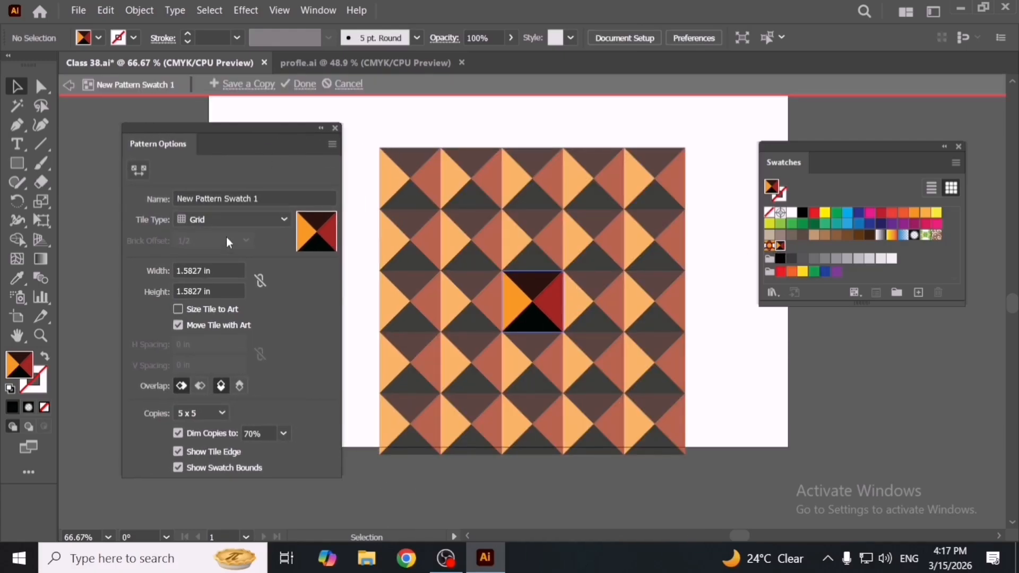
click(226, 221)
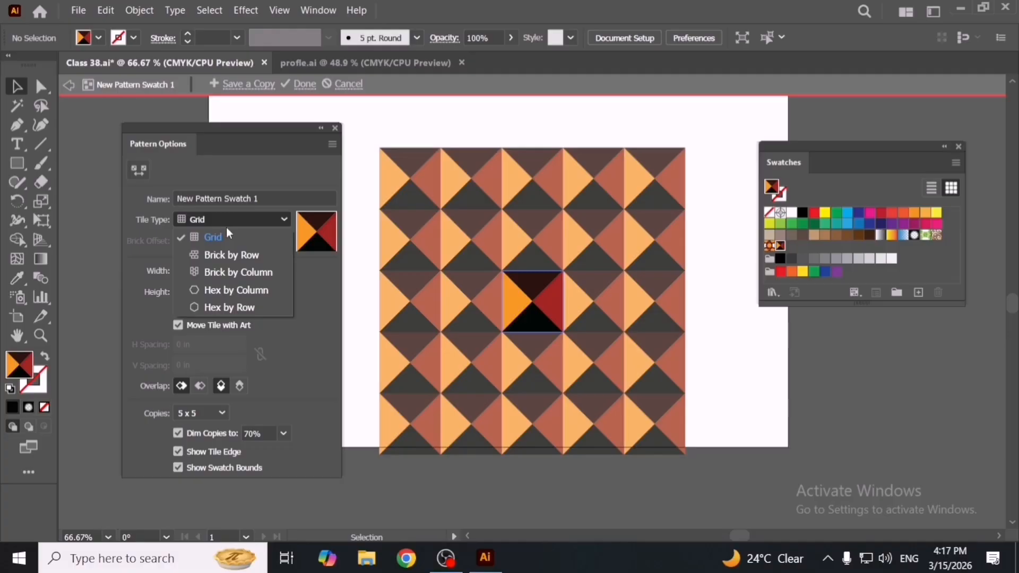
click(230, 254)
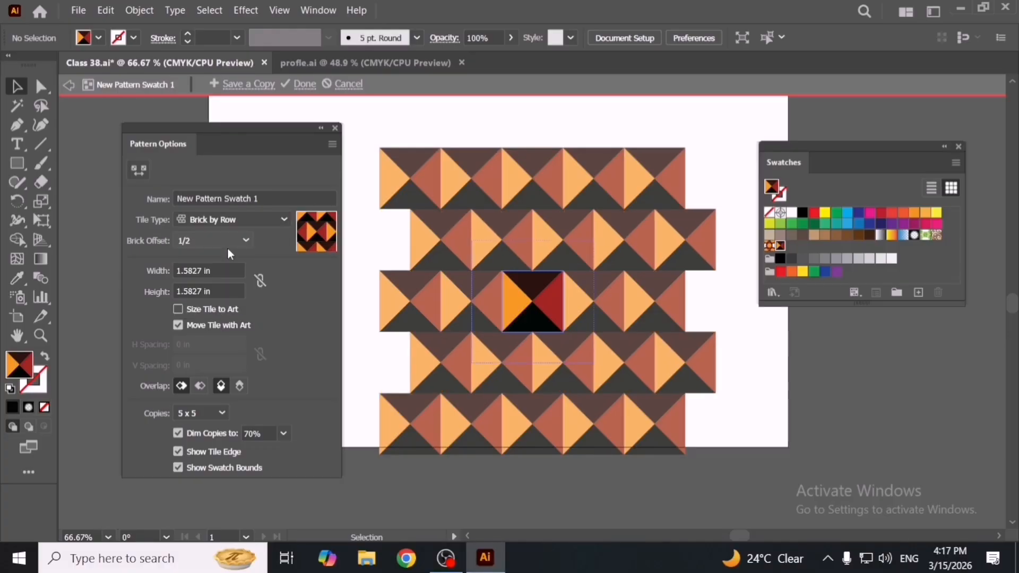
click(225, 223)
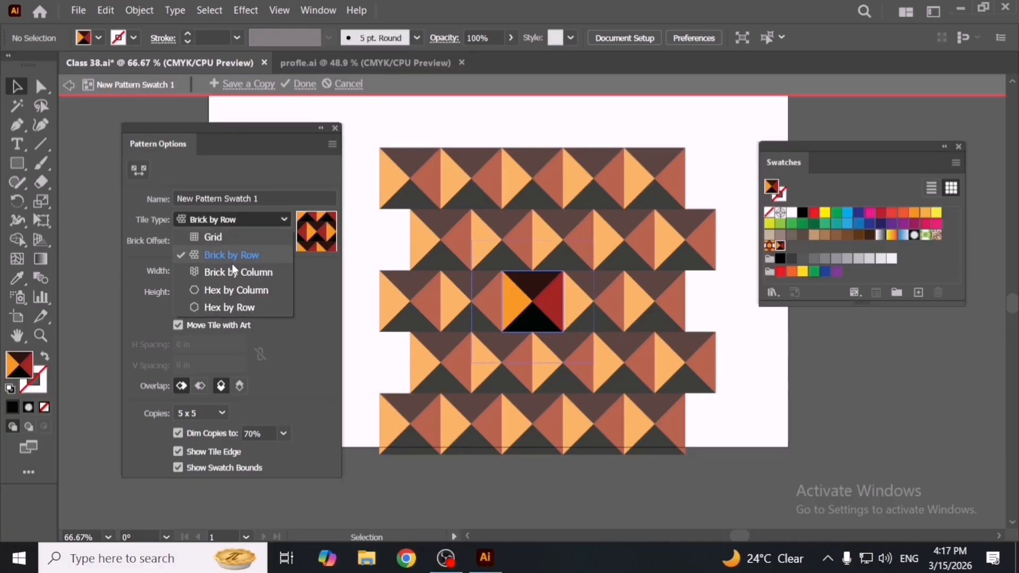
click(235, 270)
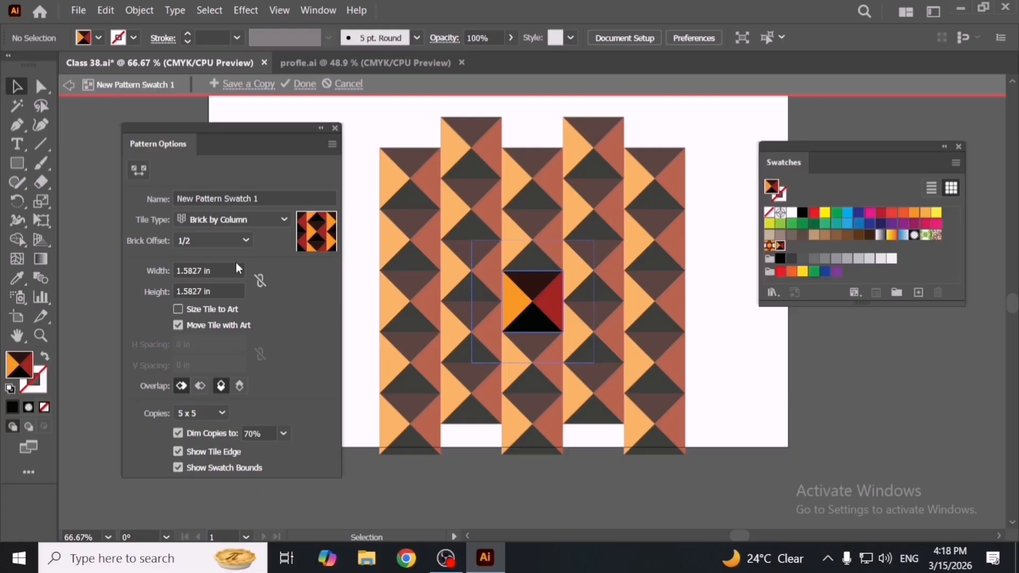
- Try the Hex by Column tile type on the triangle pattern and return it to Grid
click(230, 224)
click(236, 288)
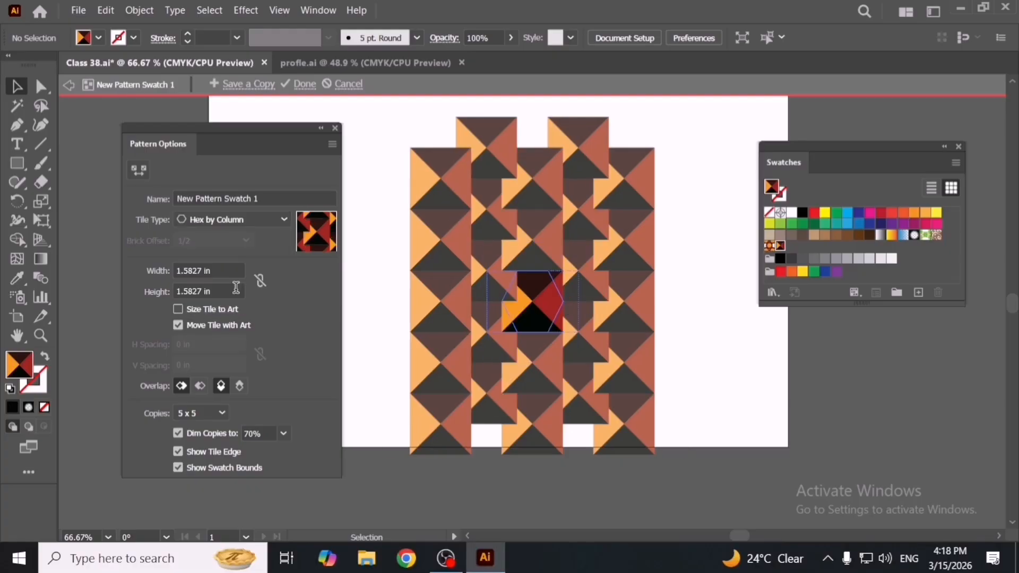
click(231, 219)
click(231, 231)
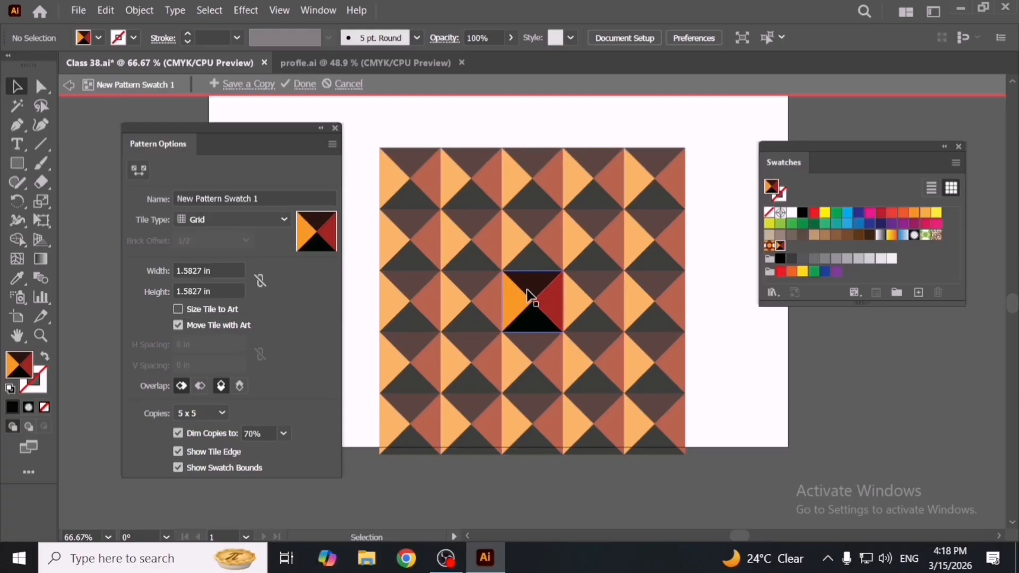
- Preview the triangle pattern as Brick by Row again and set its tile type to Brick by Column
click(234, 220)
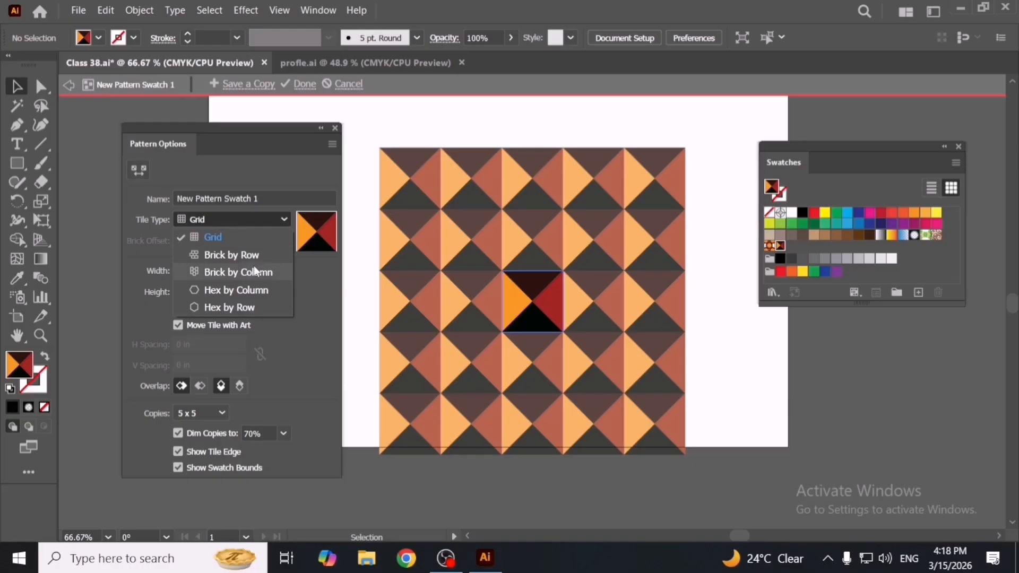
click(257, 256)
click(246, 225)
click(257, 274)
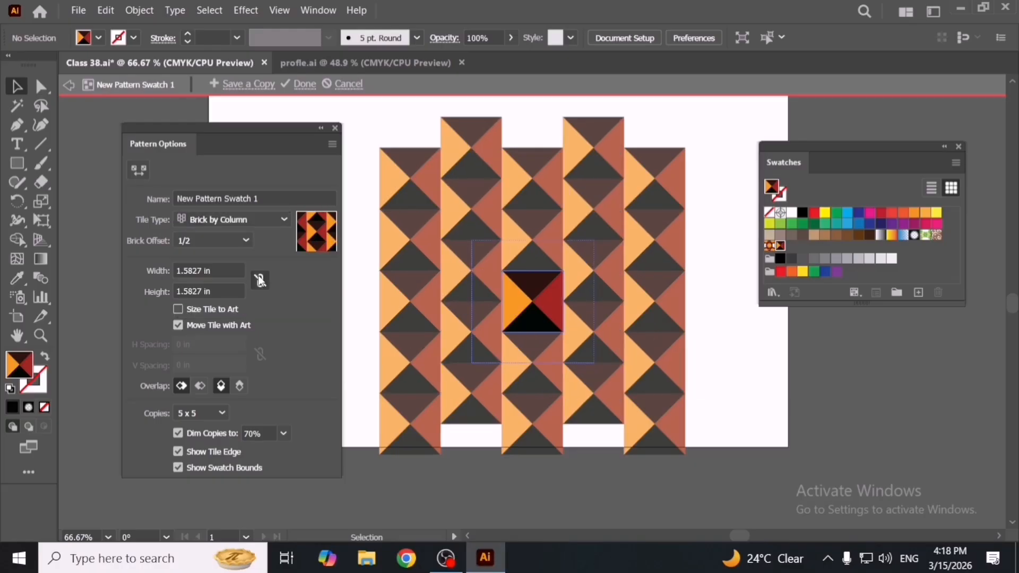
- Try the Hex by Column and Hex by Row tile types, and set the pattern's tile type to Grid
click(250, 219)
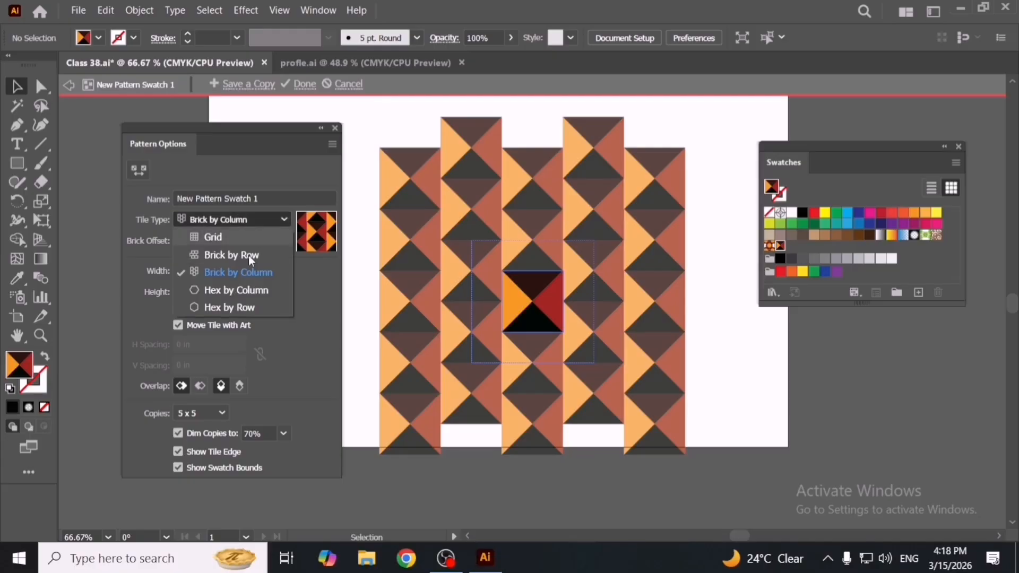
click(254, 285)
click(258, 219)
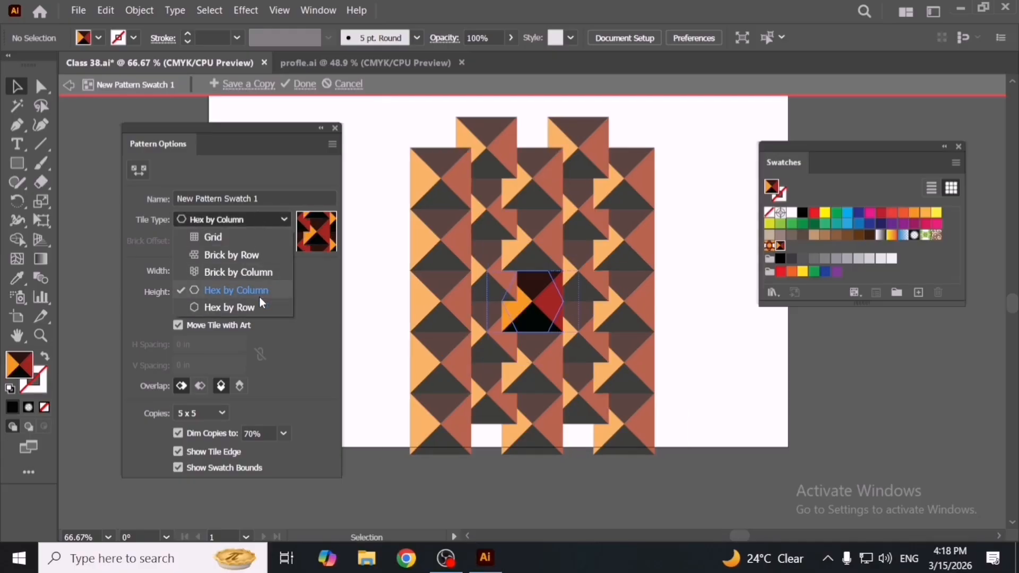
click(259, 302)
click(250, 218)
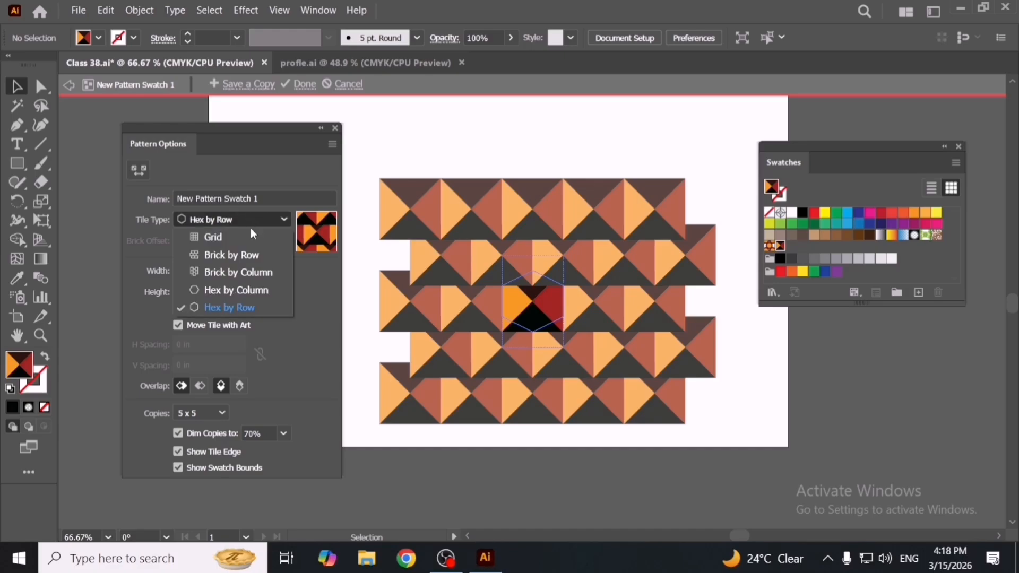
click(251, 231)
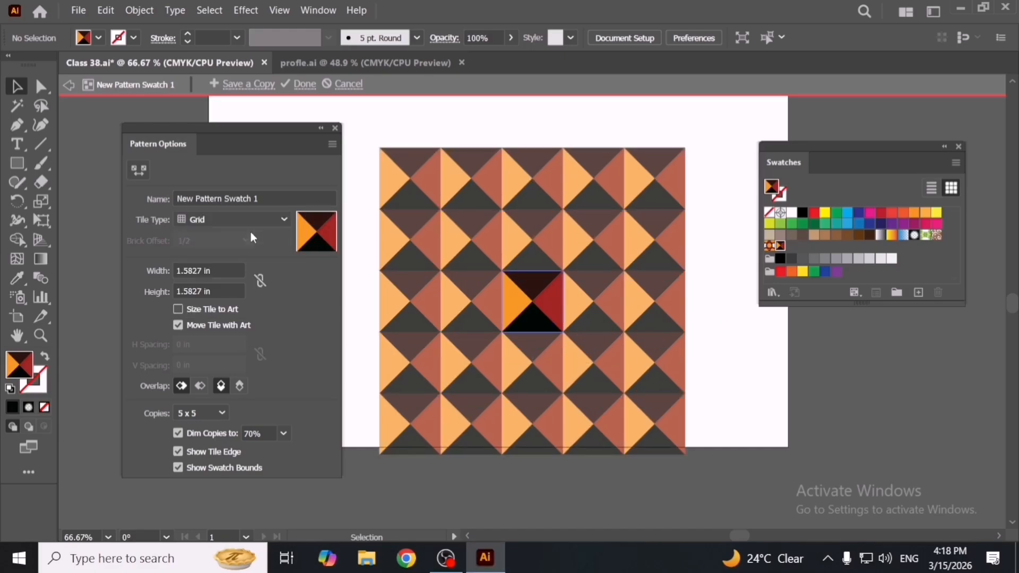
- Copy the tile's width value and try enlarging the linked tile width to 2.625 in
click(223, 271)
key(ctrl+a)
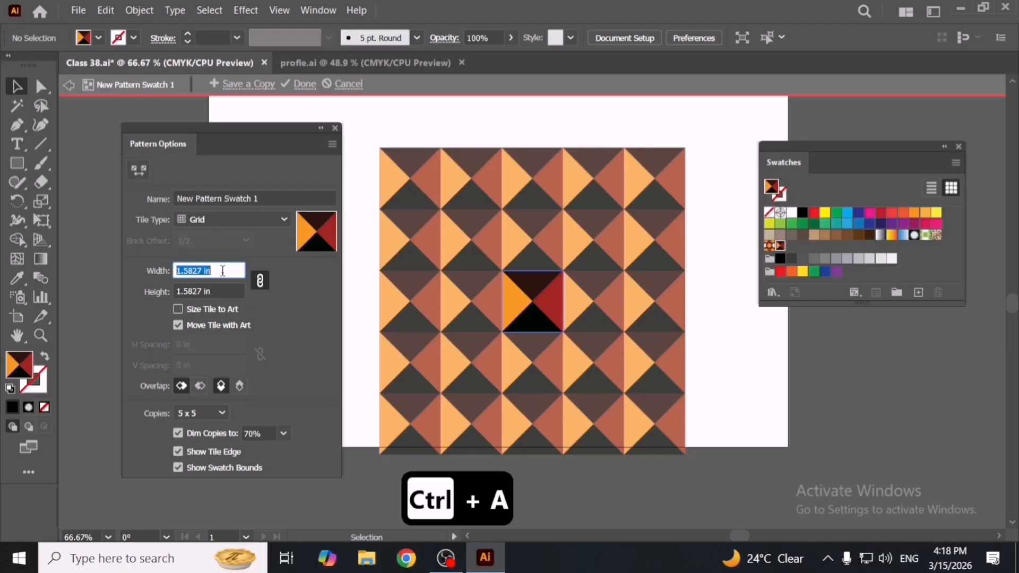
key(ctrl+c)
key(Up)
key(Up)
key(Up)
key(Up)
key(Up)
key(Up)
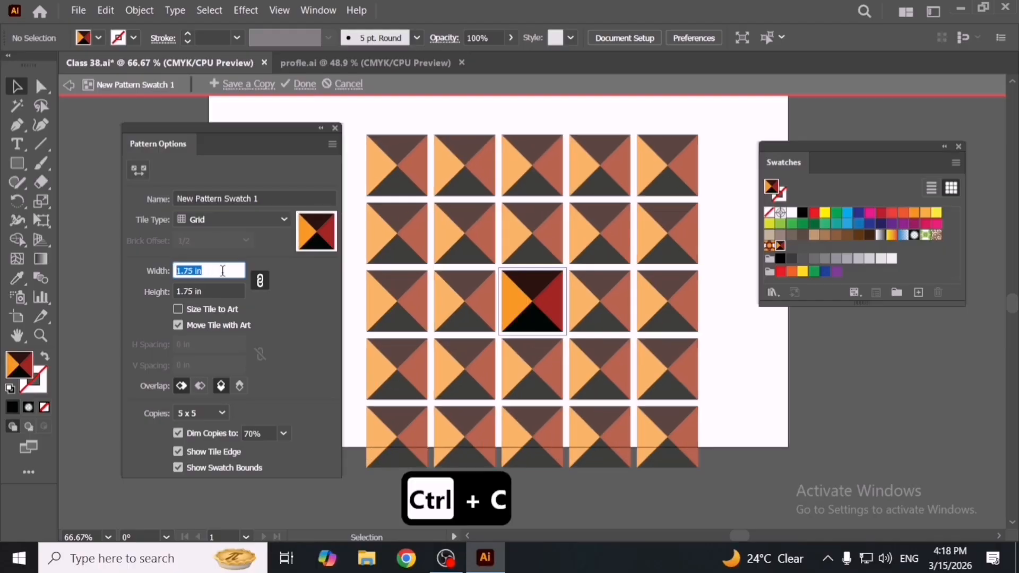
key(Up)
key(Up)
key(Up)
key(Up)
key(Up)
key(Up)
key(Up)
key(Up)
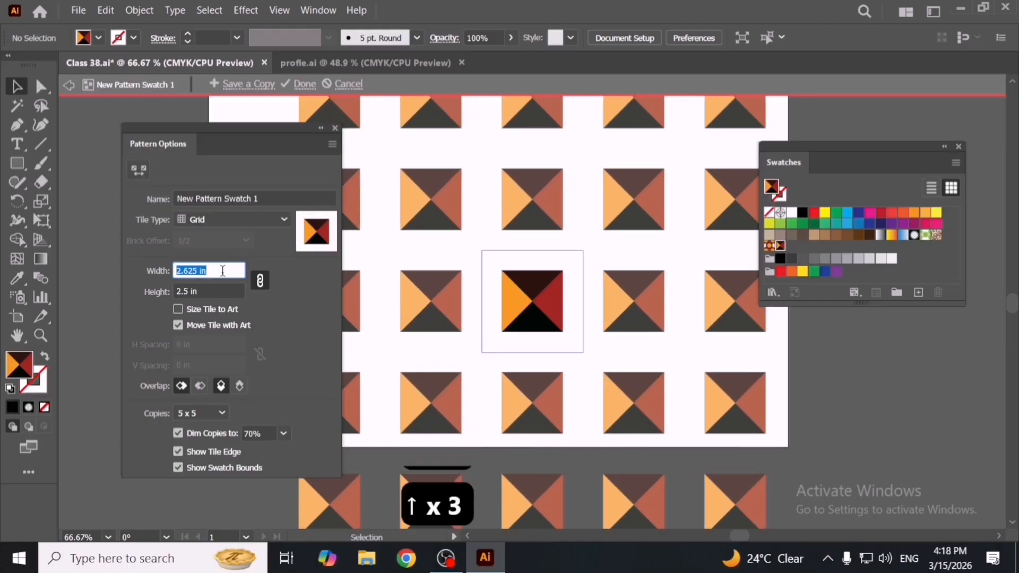
- Try reducing the linked tile width to 1.5 in, and restore the width to 1.5827 in
key(Down)
key(Down)
key(Down)
key(Down)
key(Down)
key(Down)
key(Down)
key(Down)
key(Down)
key(Down)
key(Down)
key(Down)
key(Down)
key(Down)
key(Down)
key(Down)
key(Down)
key(Down)
key(Down)
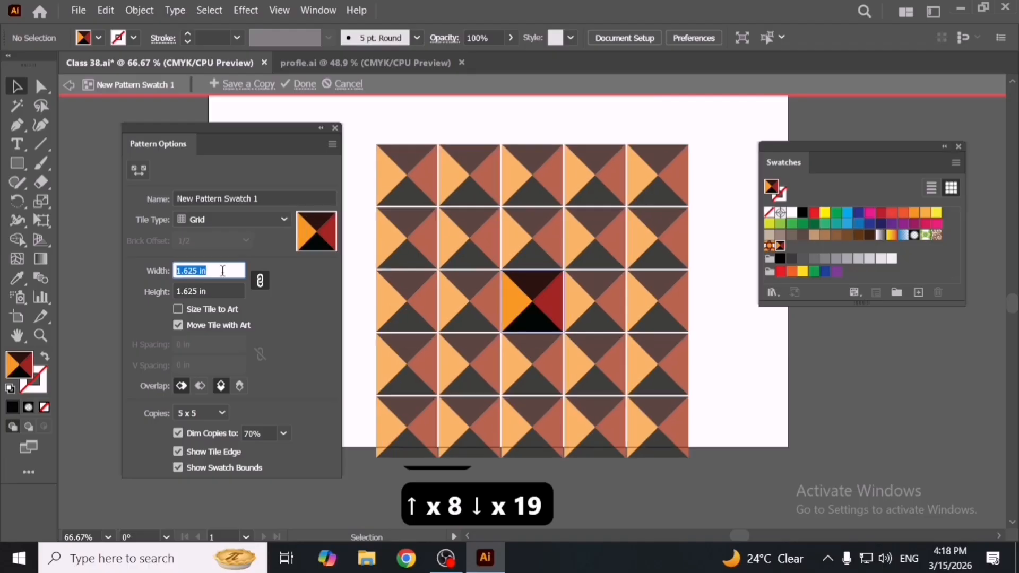
key(Up)
key(Up)
key(Down)
key(Down)
key(Down)
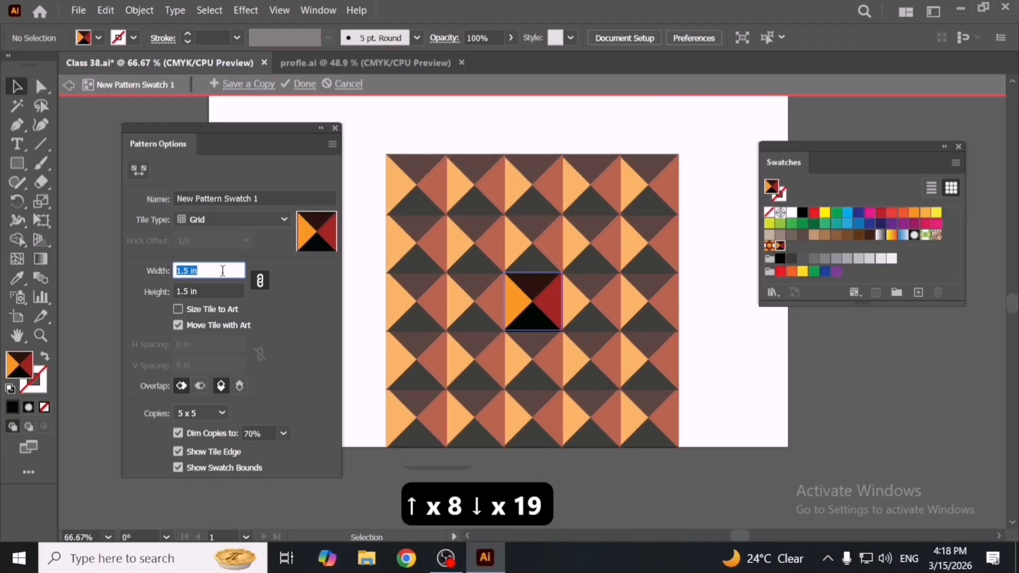
key(Up)
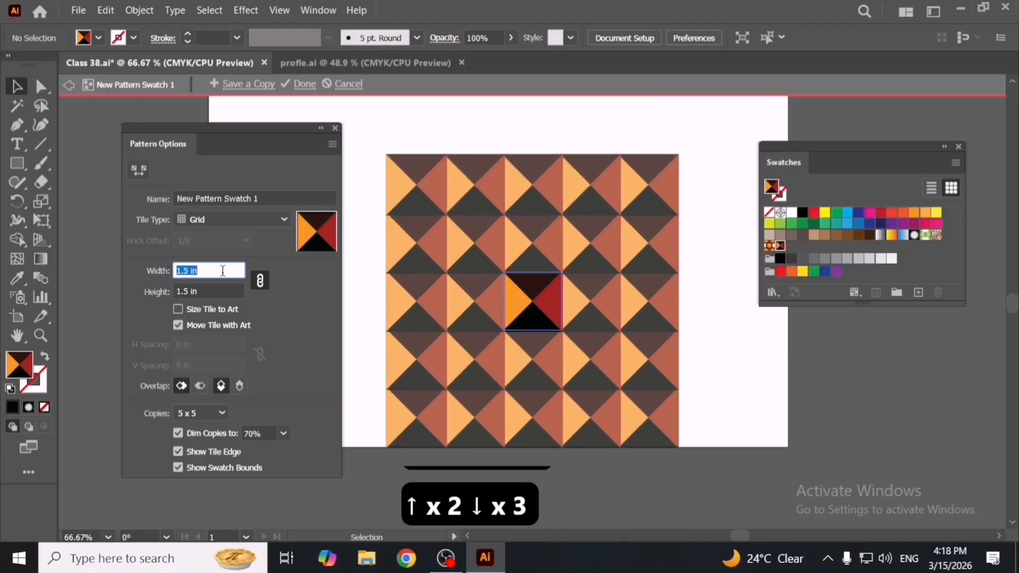
text(1.5827 in)
key(Return)
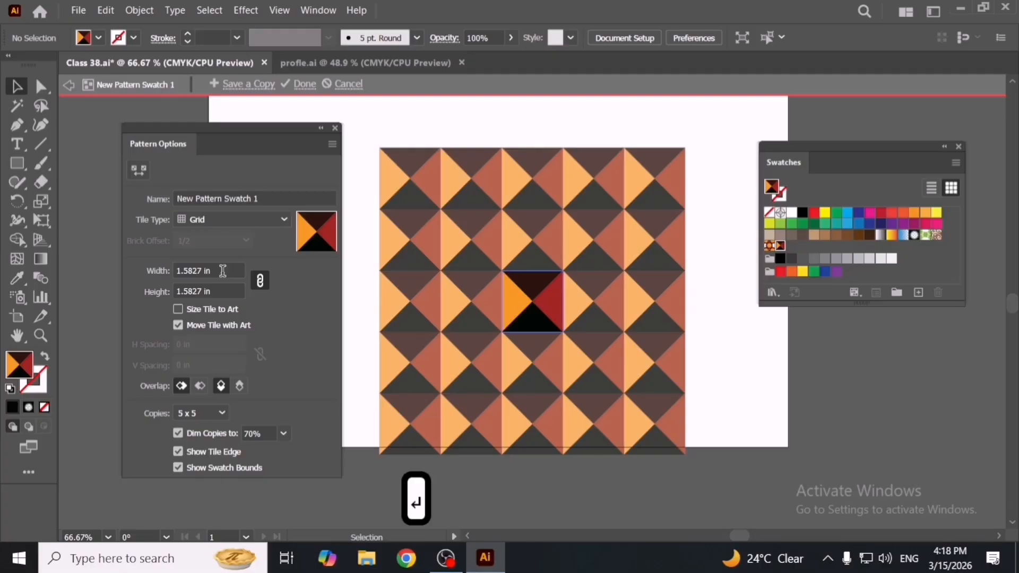
- Enable Size Tile to Art and set the pattern's H Spacing to 0.25 in
click(203, 310)
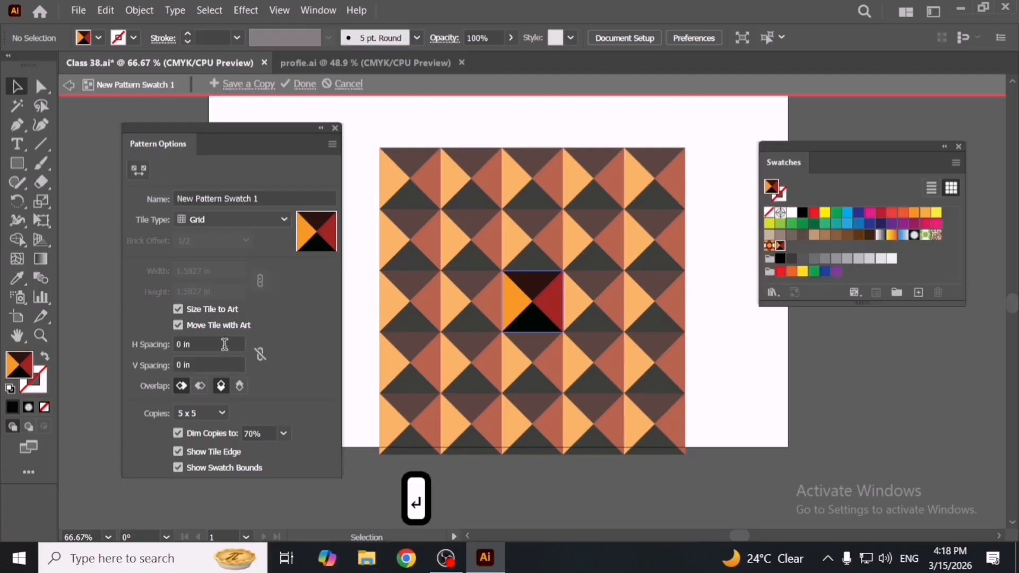
click(224, 344)
key(Up)
key(Up)
- Set the pattern's V Spacing to 0.125 in
click(216, 364)
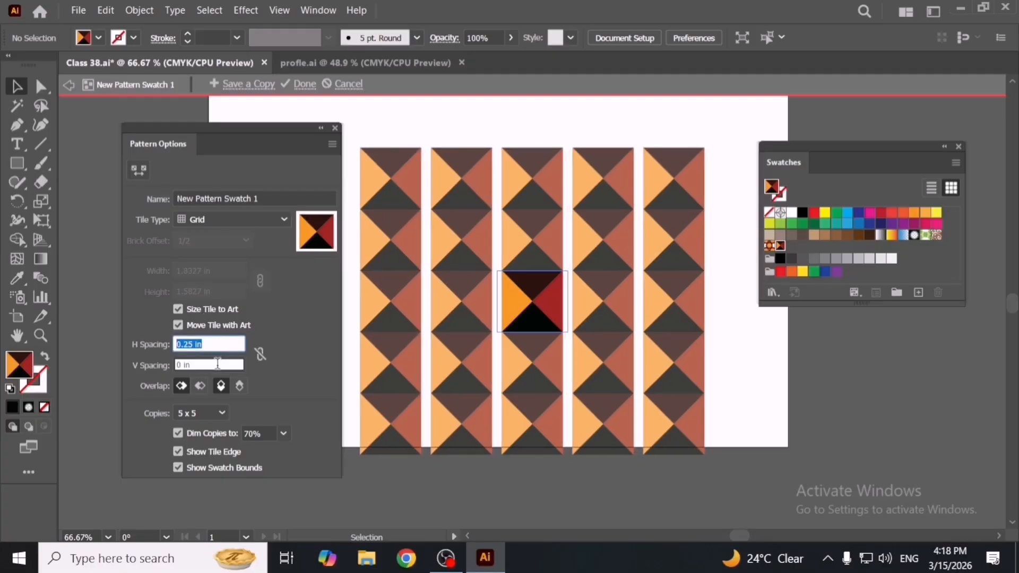
key(Up)
key(Up)
key(Up)
key(Up)
key(Down)
key(Down)
key(Down)
key(Down)
key(Down)
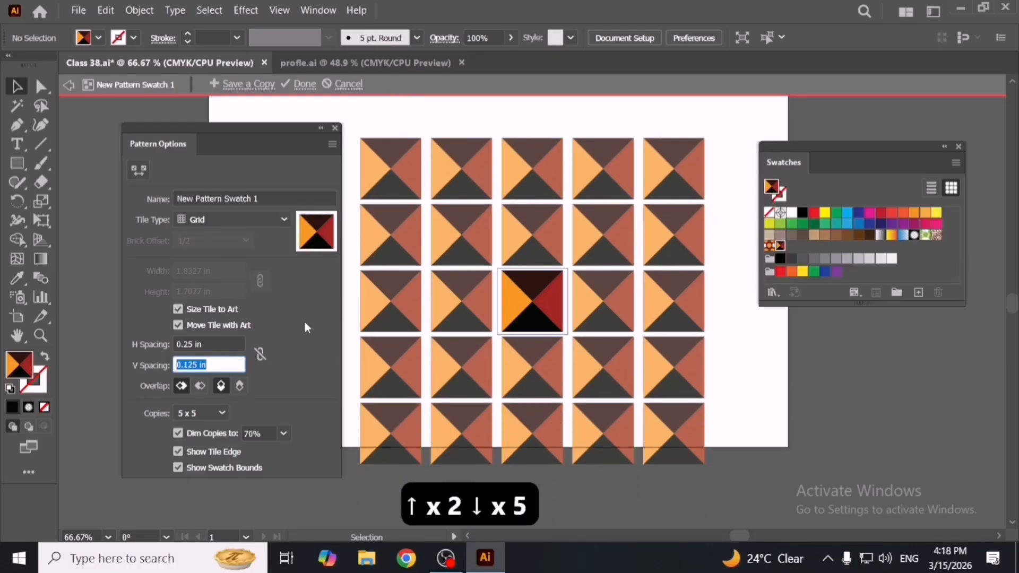
- Switch Size Tile to Art off and on again to reset the H and V Spacing to 0 in
click(179, 326)
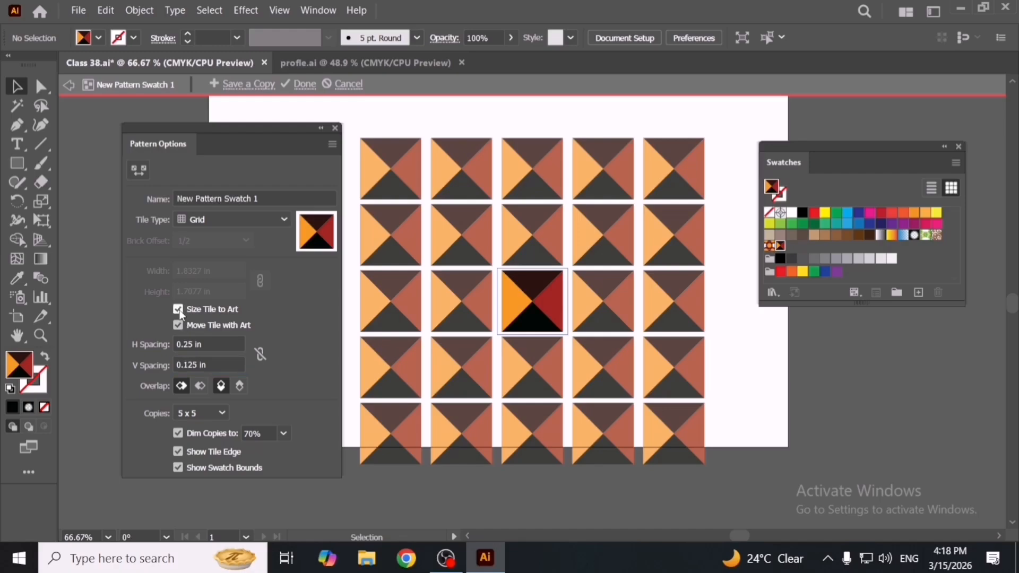
click(179, 309)
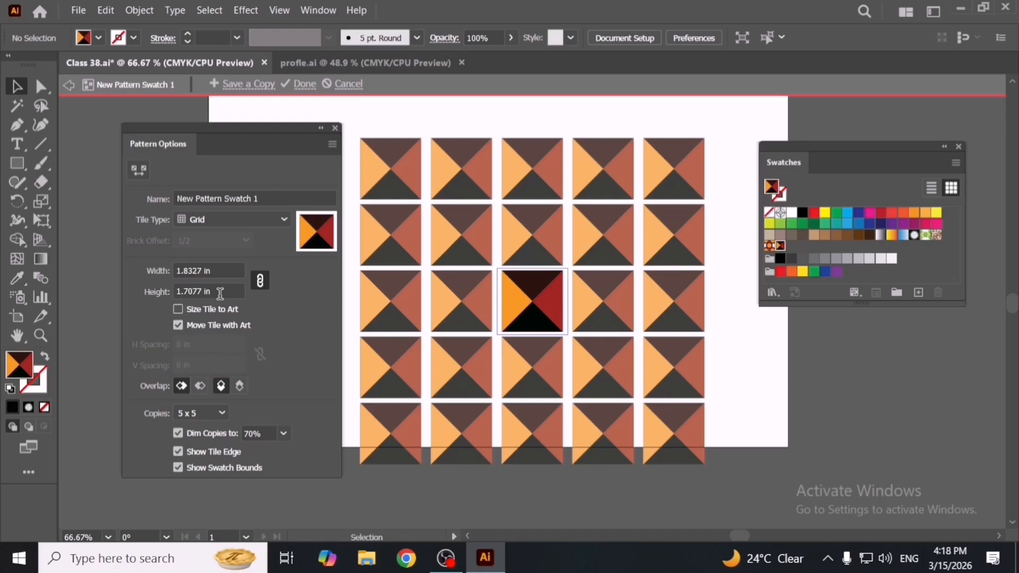
click(179, 310)
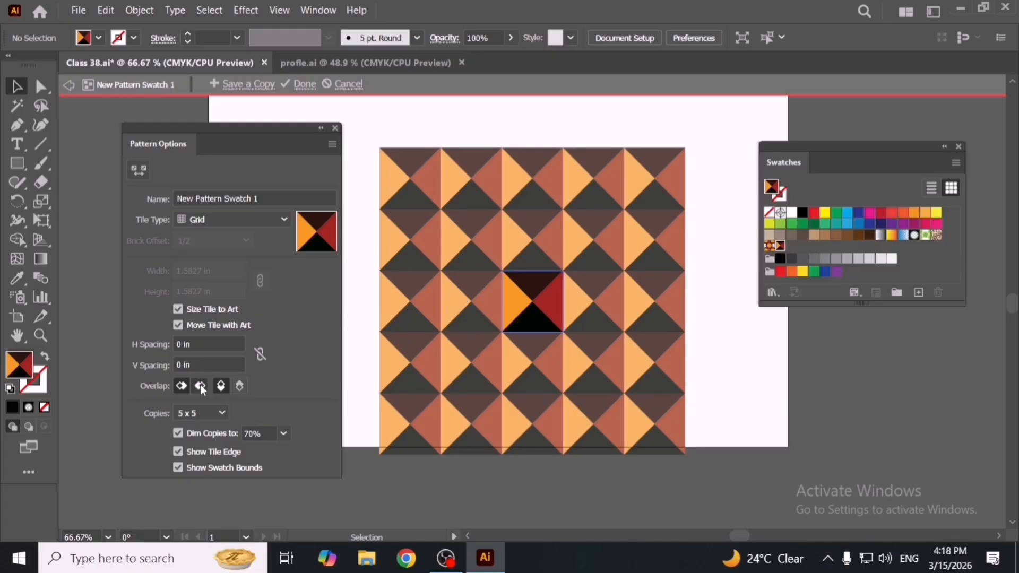
- Move the pattern settings higher on the screen and try a negative H Spacing of -0.375 in to overlap the tiles
drag(283, 140, 291, 87)
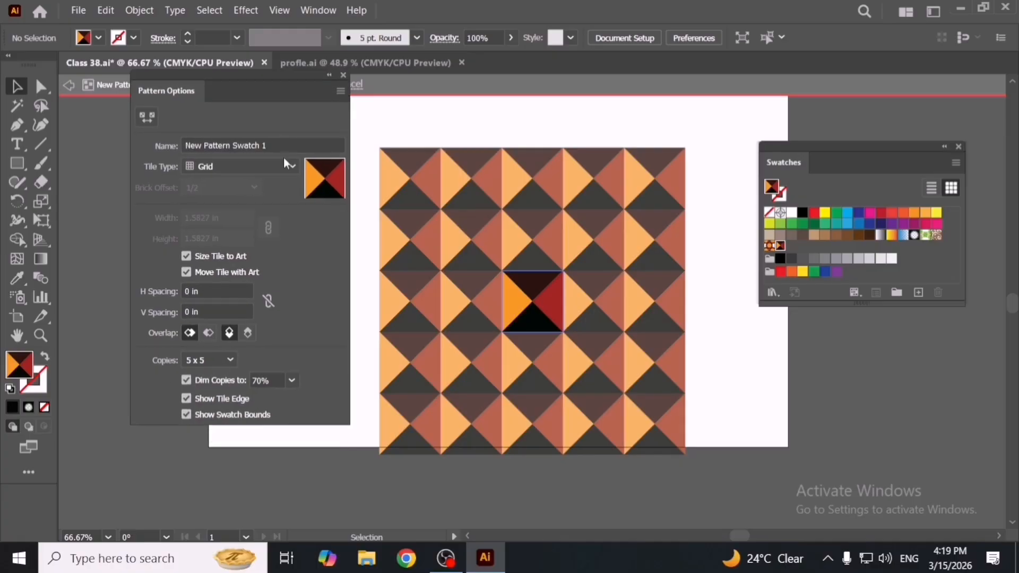
click(189, 272)
click(206, 289)
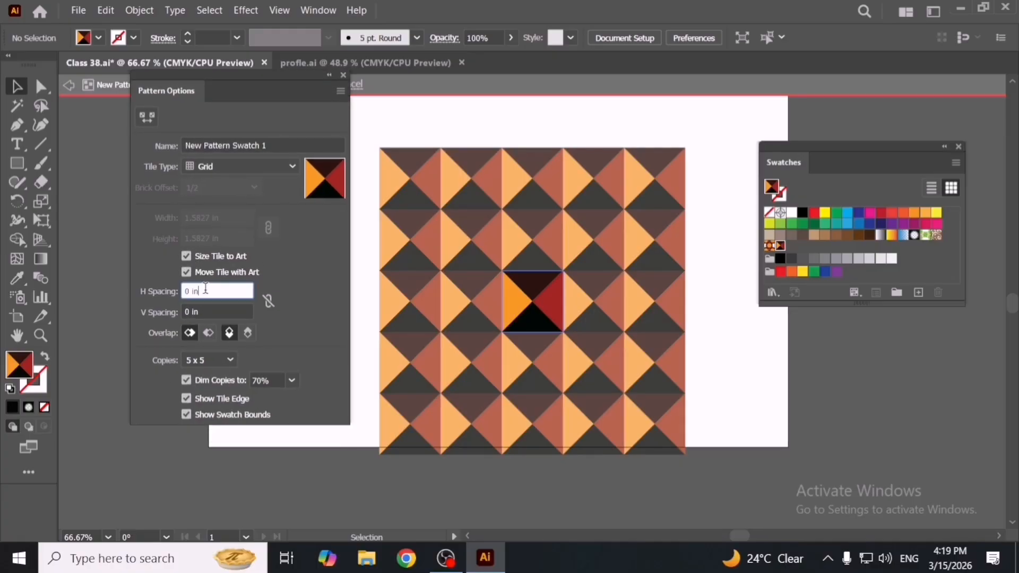
key(Down)
key(Down)
key(Down)
key(Down)
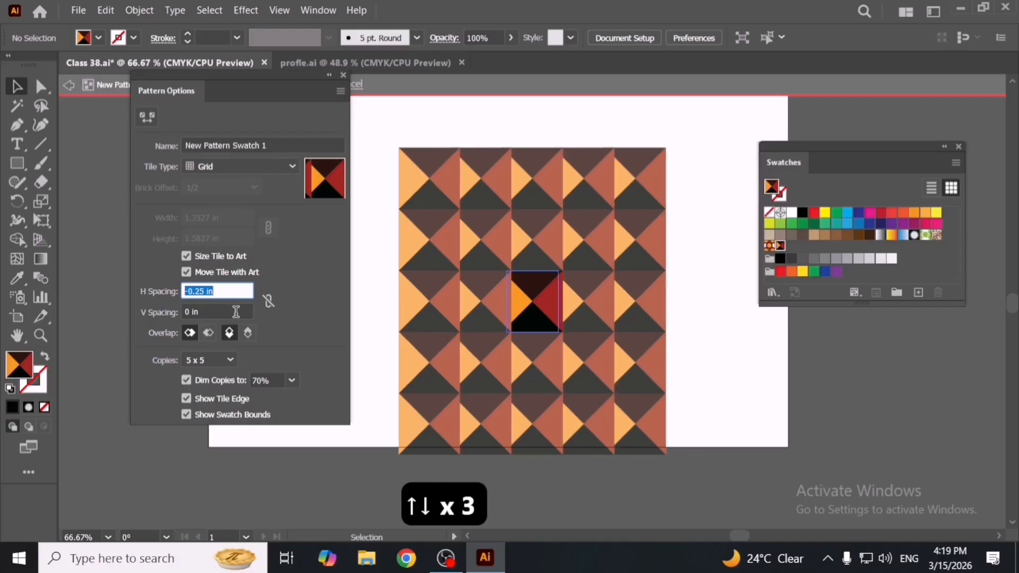
- Turn off dimming of the copies, compare the horizontal and vertical overlap orders, and set the horizontal overlap to Right in Front
click(208, 334)
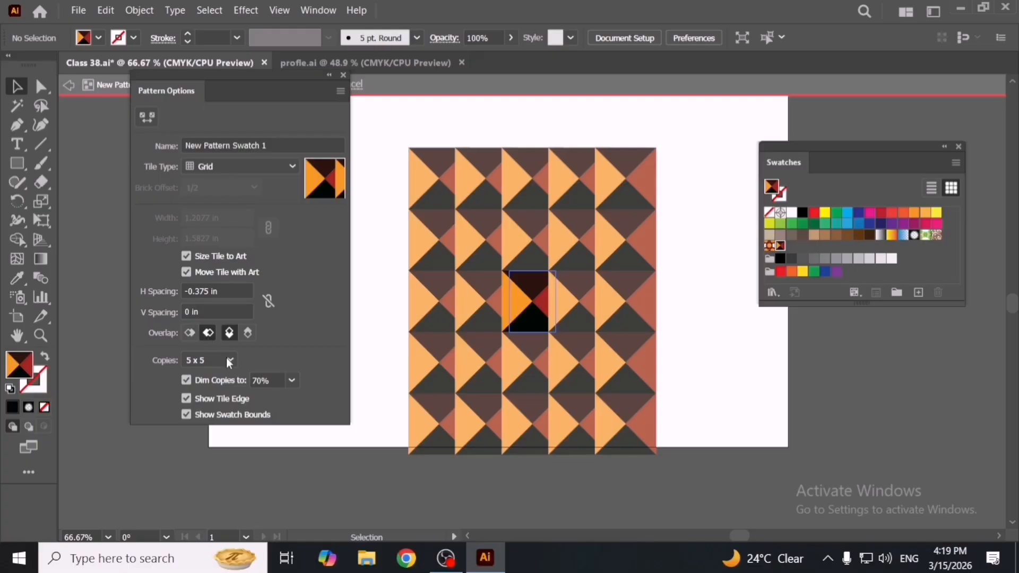
click(186, 381)
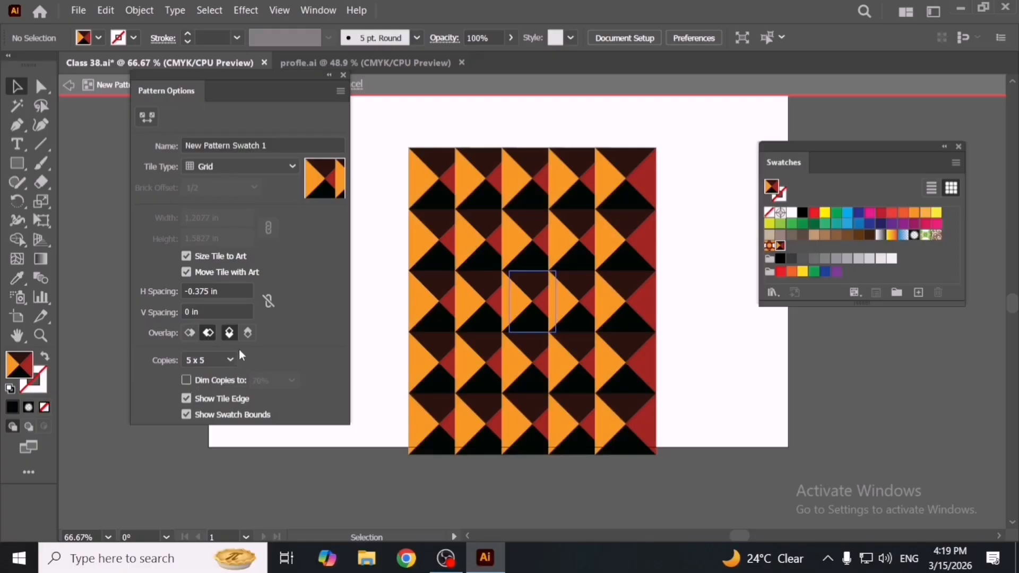
click(187, 335)
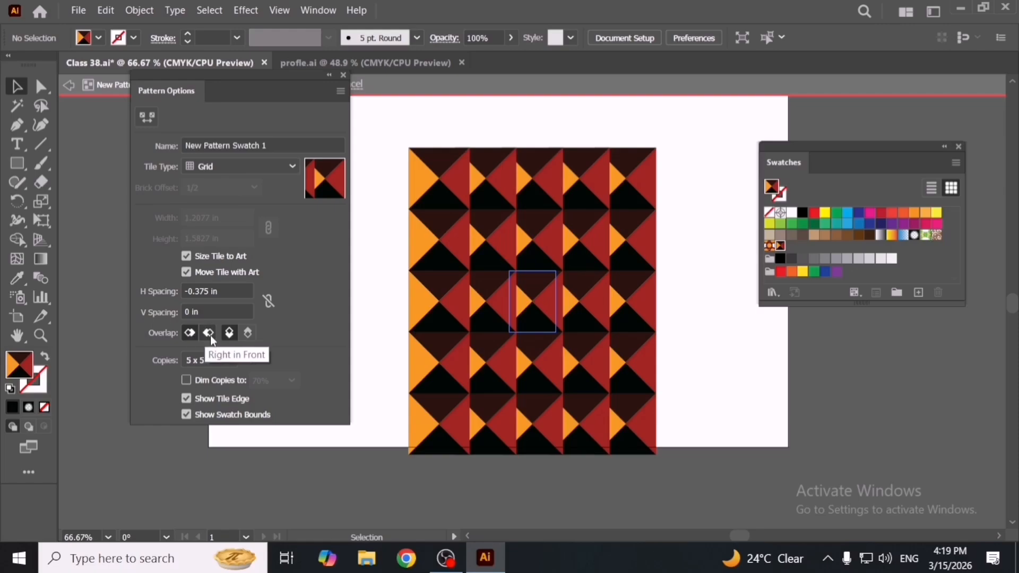
click(209, 334)
click(247, 335)
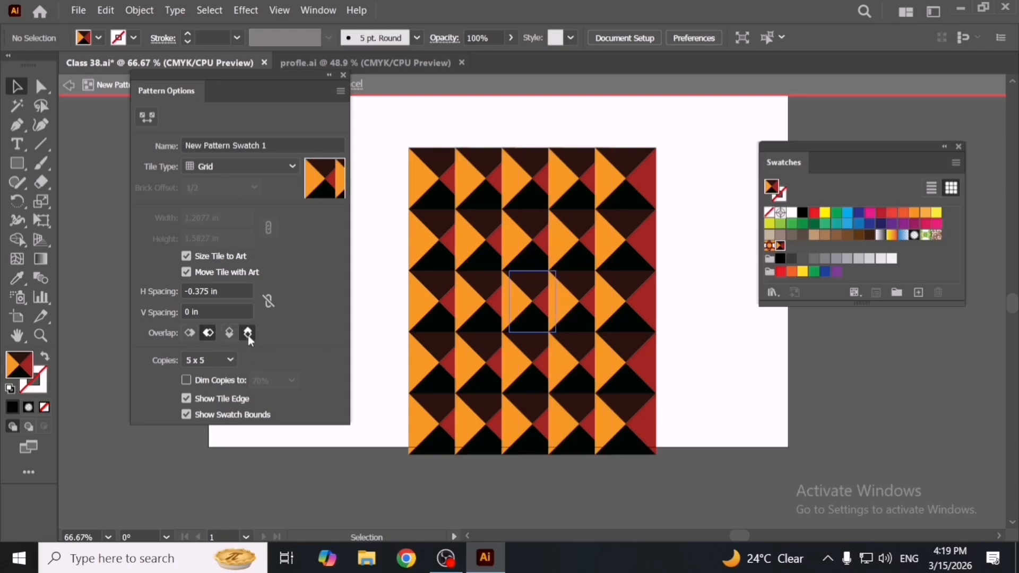
click(229, 333)
- Preview the pattern with 7 x 7 copies and return it to 5 x 5 copies
click(227, 359)
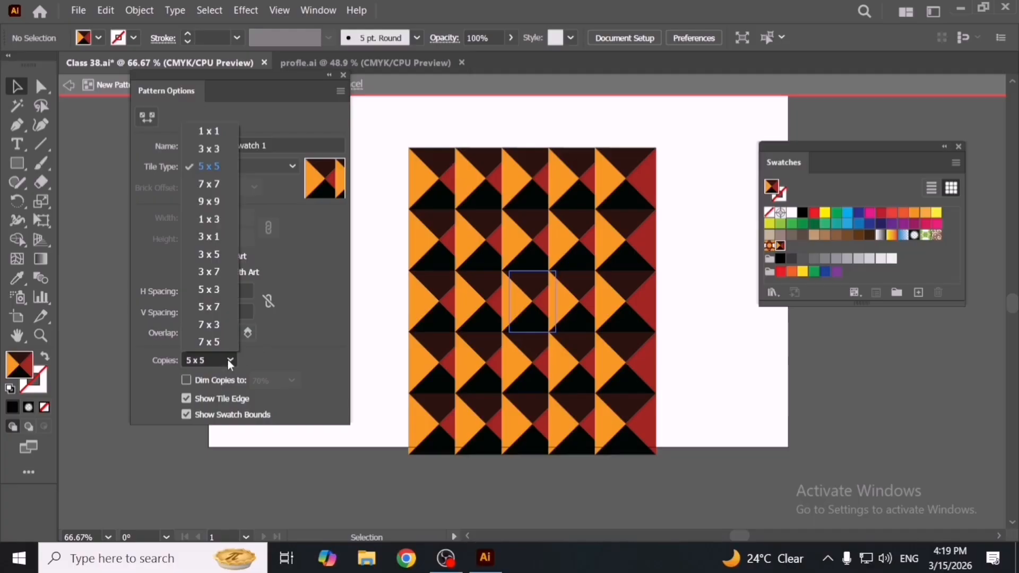
click(225, 186)
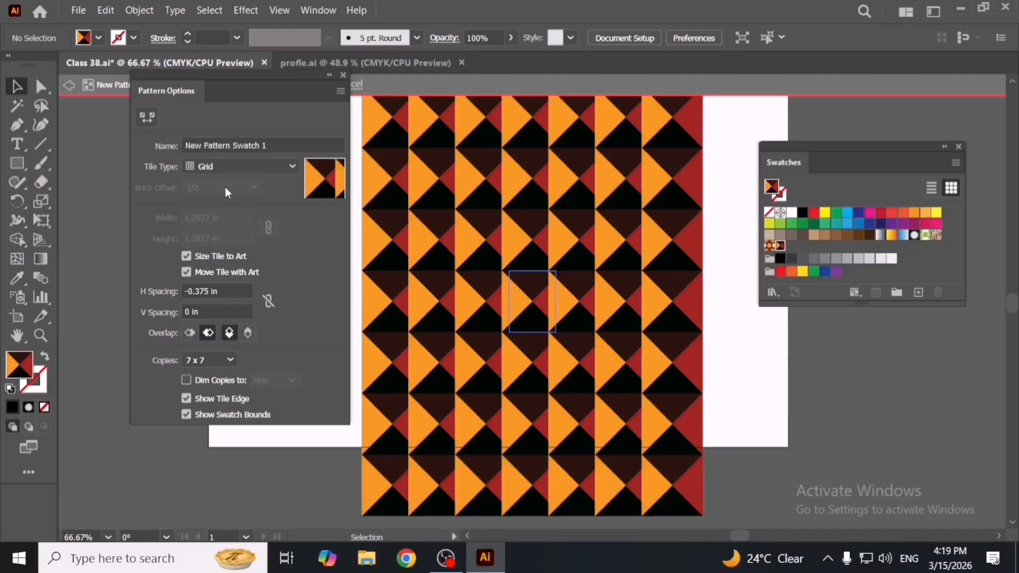
click(230, 359)
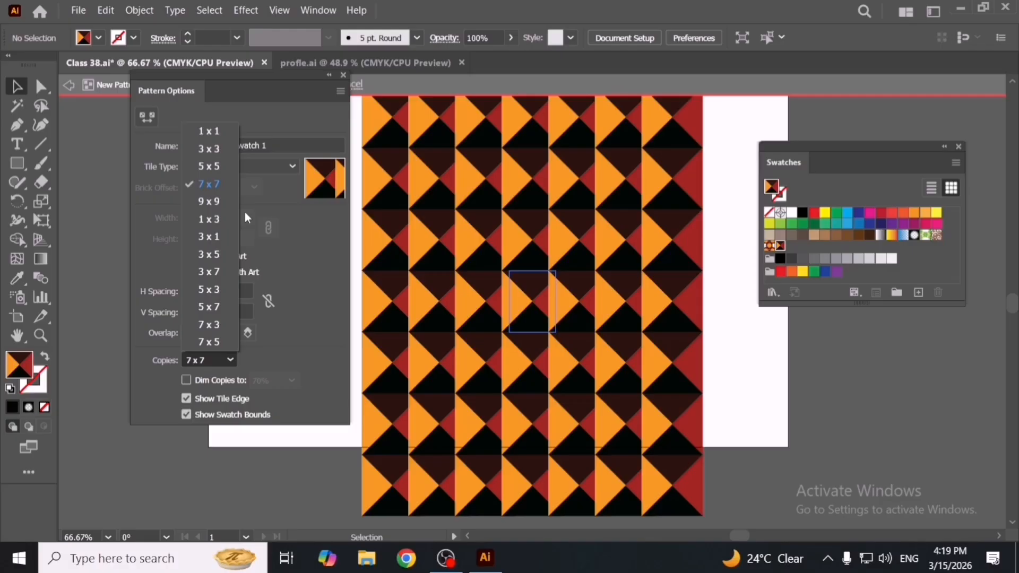
click(214, 168)
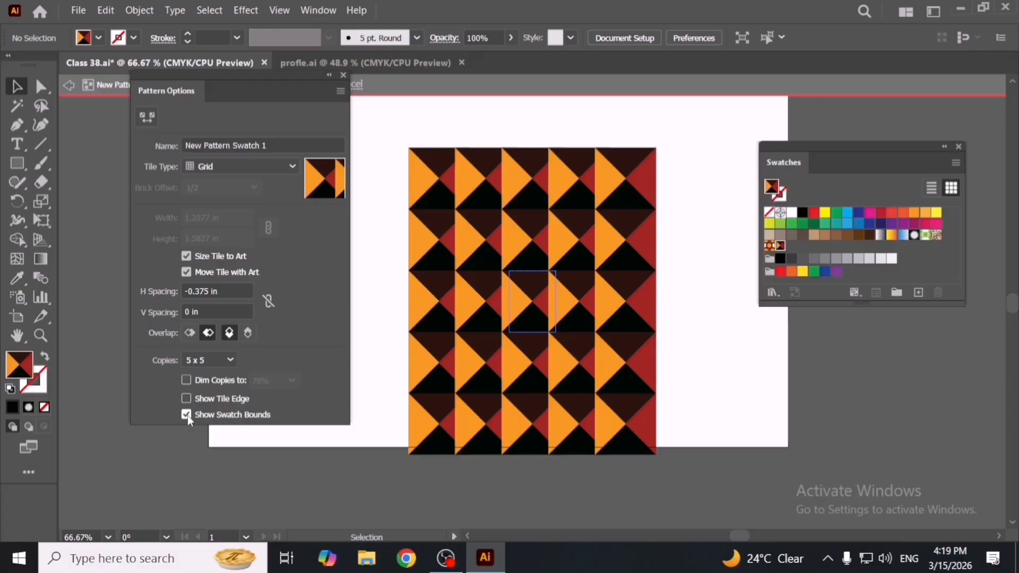
- Try a stronger tile overlap with an H Spacing of -1.375 in
click(227, 291)
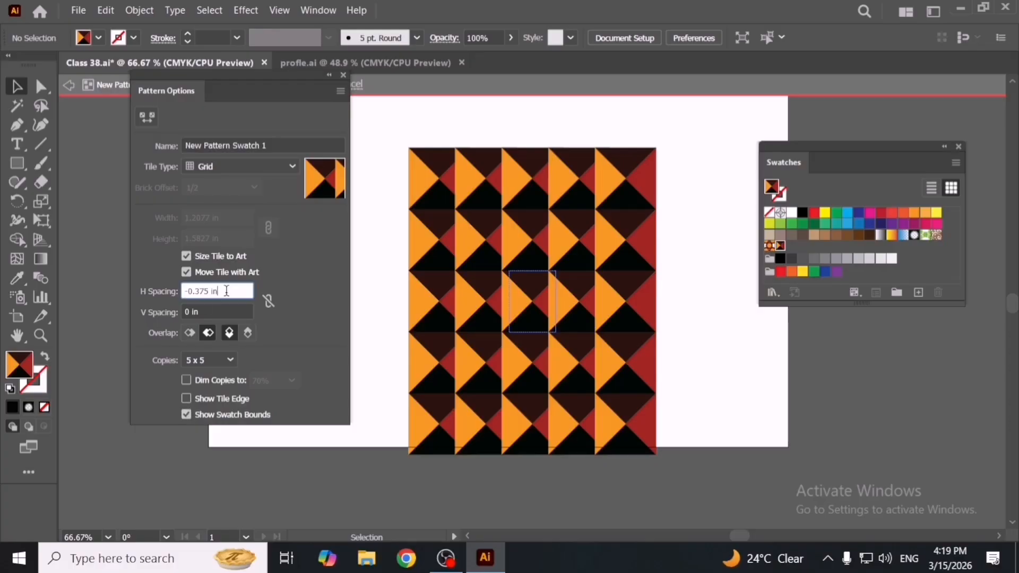
key(Down)
key(Down)
key(Down)
key(Down)
key(Down)
key(Down)
key(Down)
key(Down)
key(Down)
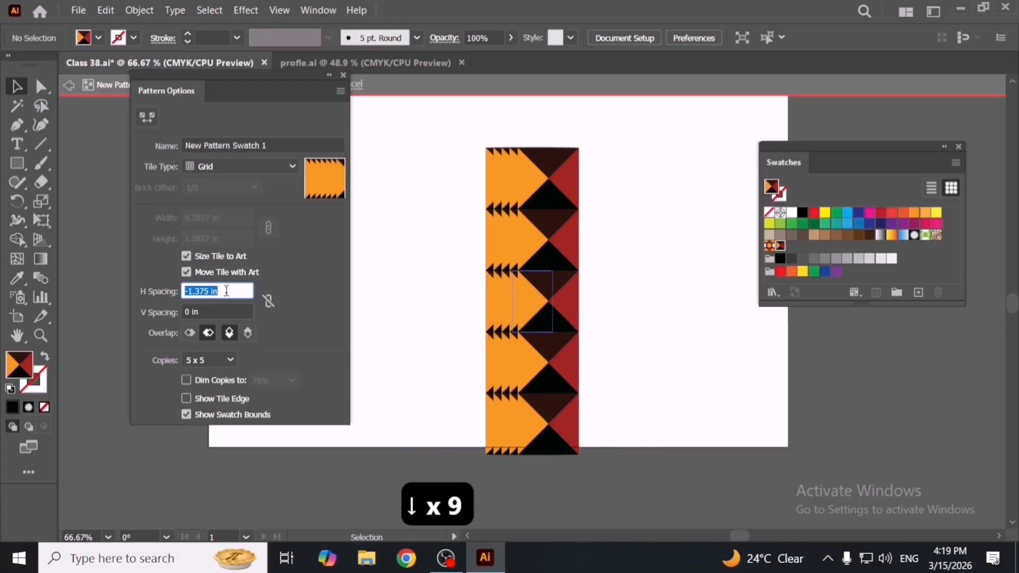
- Set the pattern's H Spacing to 0 in
key(Up)
key(Up)
key(Up)
key(Up)
key(Up)
key(Up)
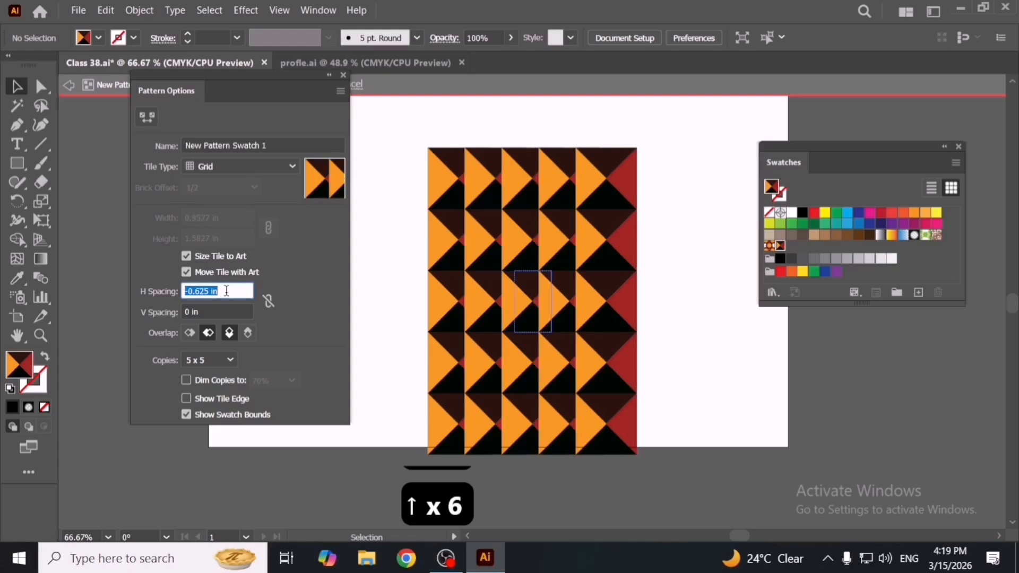
key(Up)
key(Up)
key(Up)
key(Up)
key(Up)
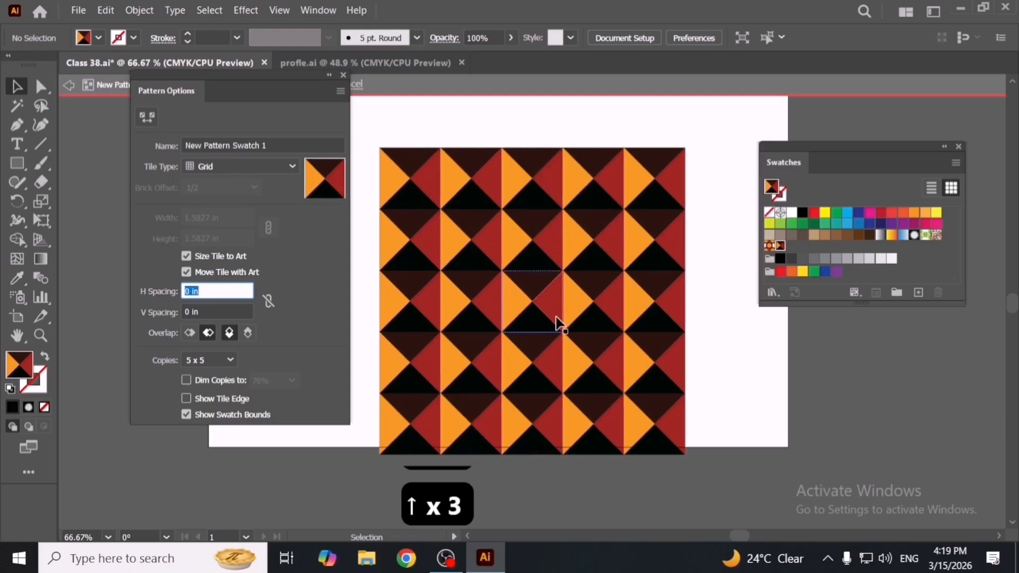
- Hide the tile edge and swatch bounds, and dim the pattern copies to 30%
click(186, 414)
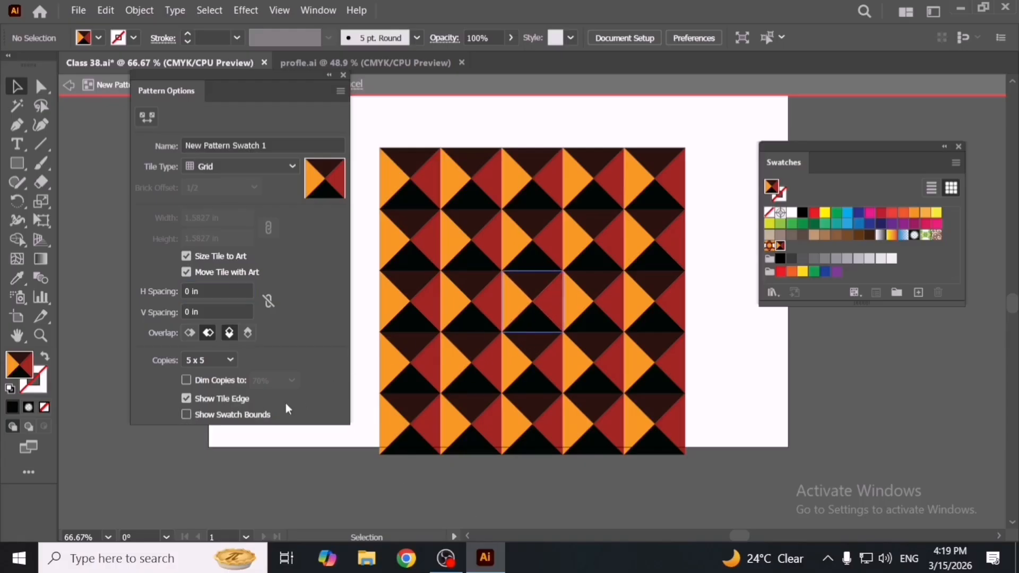
click(187, 380)
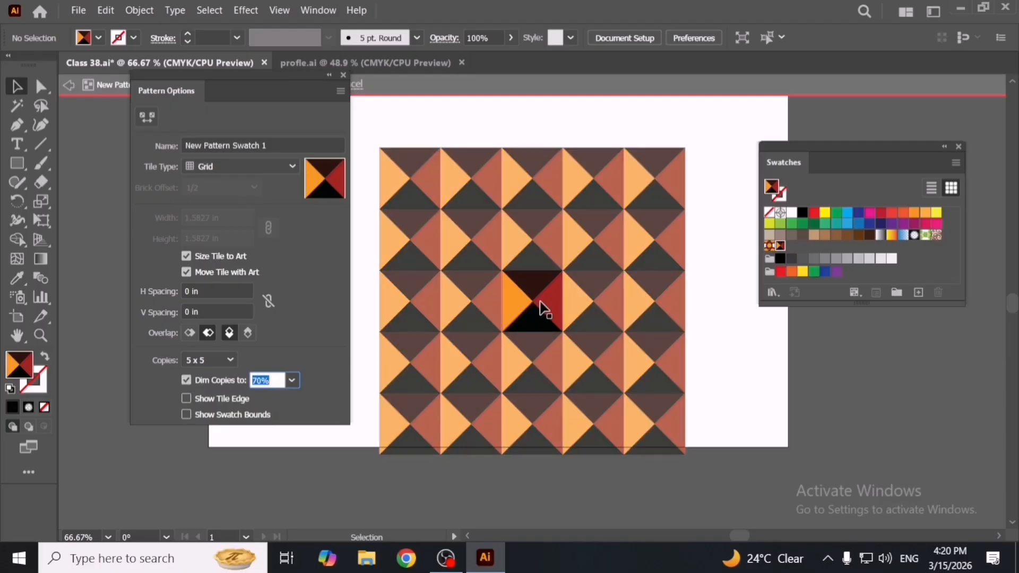
click(292, 380)
click(325, 240)
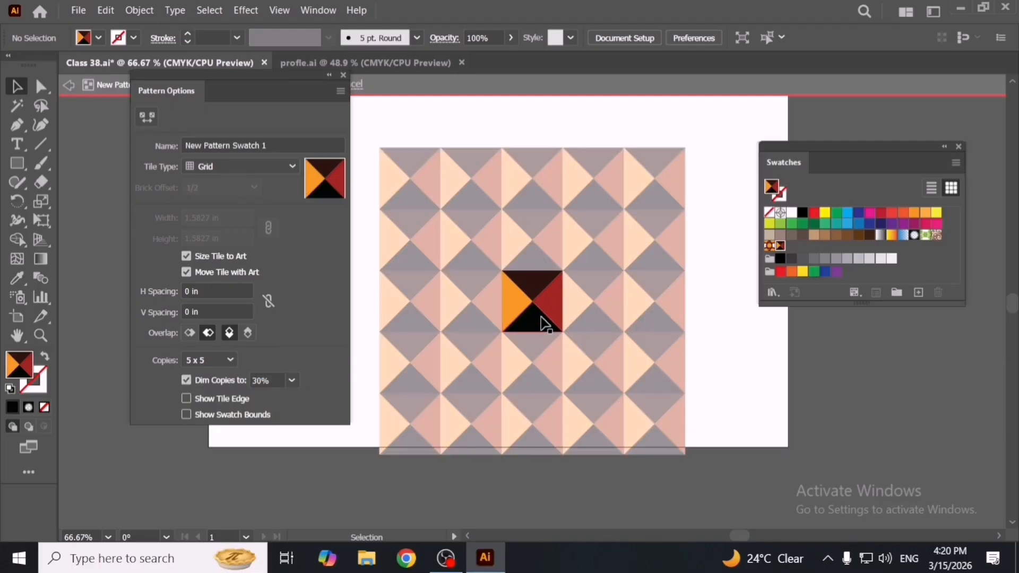
- Dim the pattern copies to 70% and show the tile edge
click(292, 380)
click(320, 312)
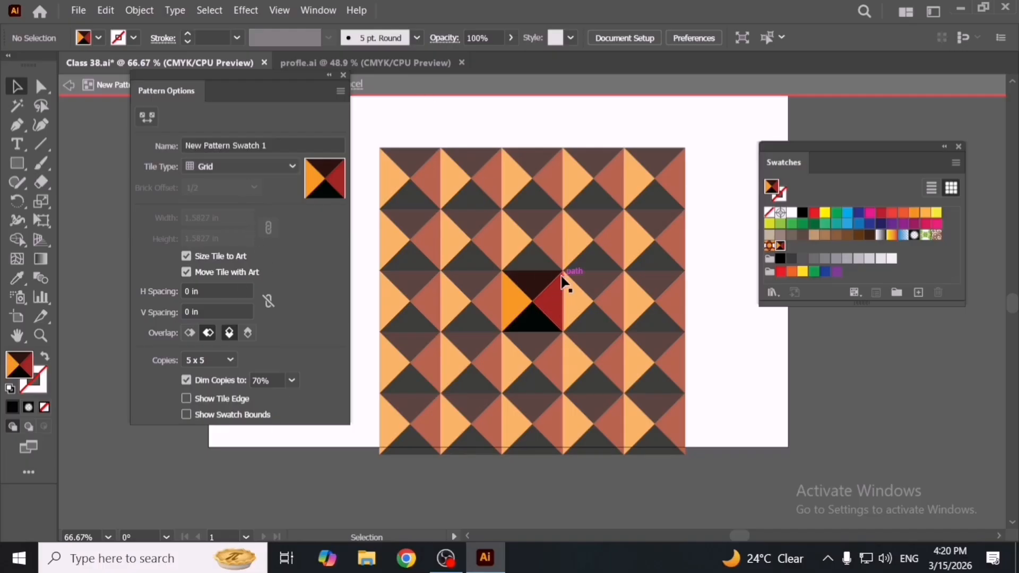
click(187, 398)
- Change the pattern tile edge color to a custom red with RGB values 255, 0, 0
click(340, 91)
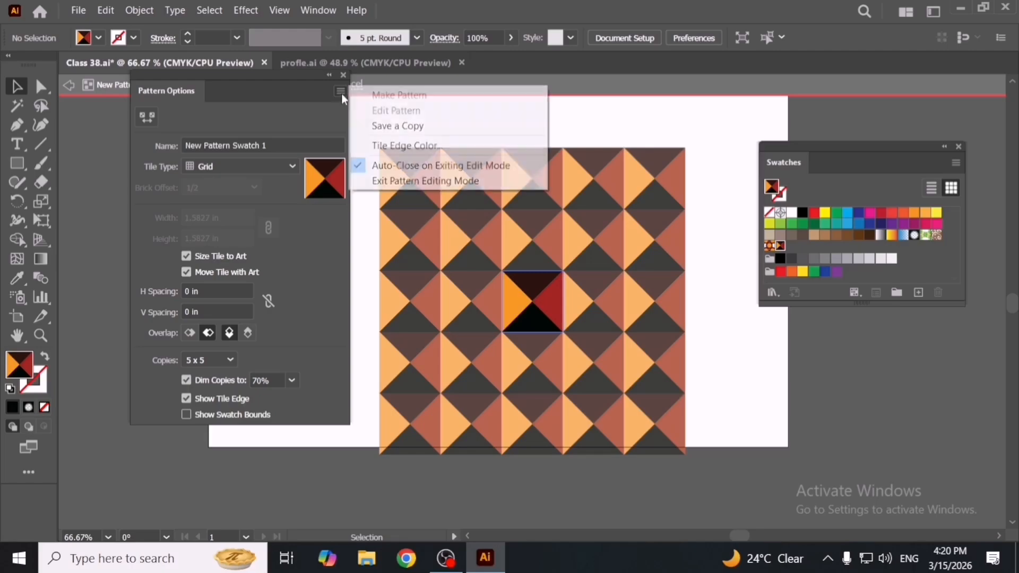
click(424, 147)
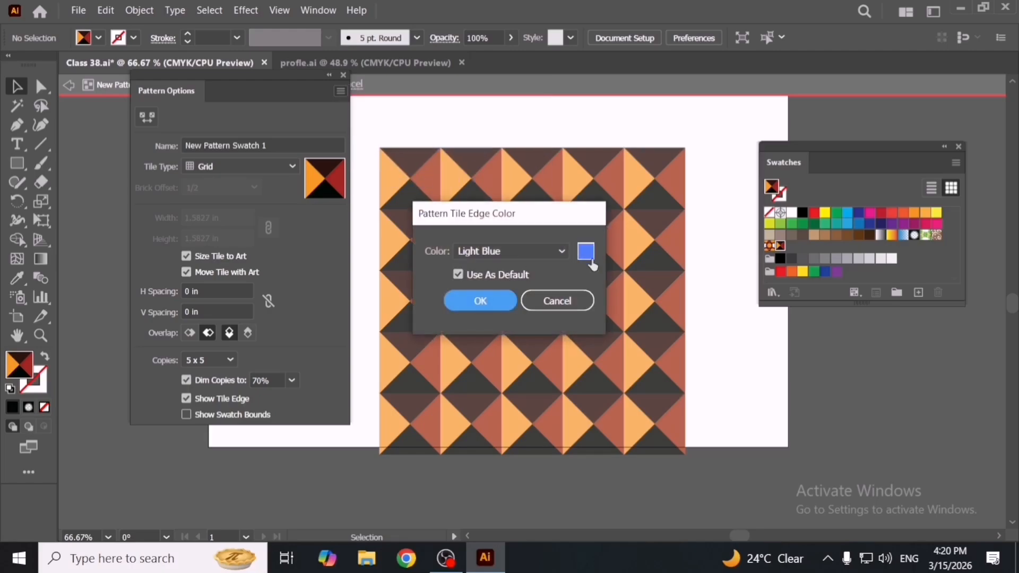
click(591, 261)
click(336, 222)
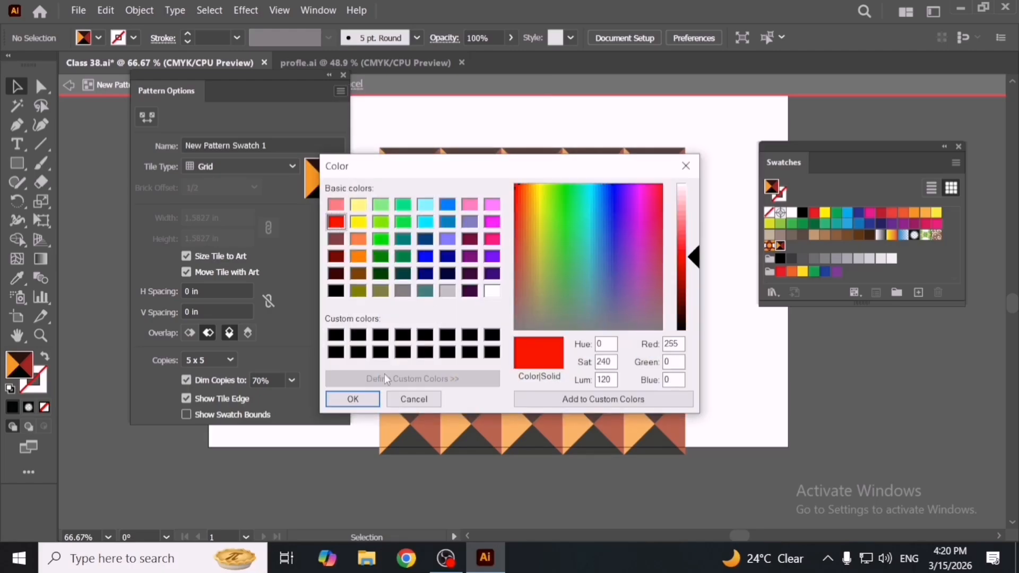
click(353, 399)
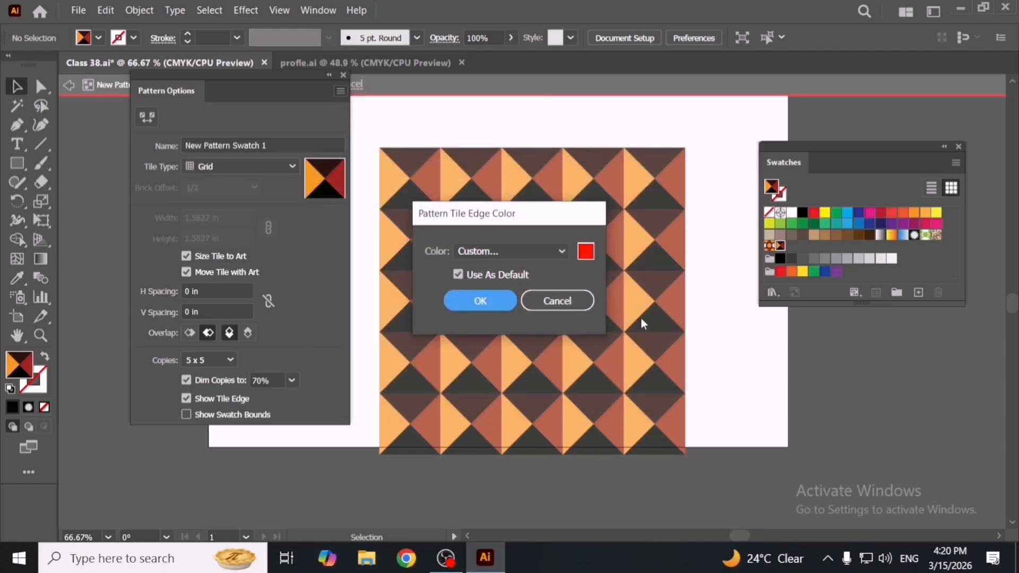
click(552, 301)
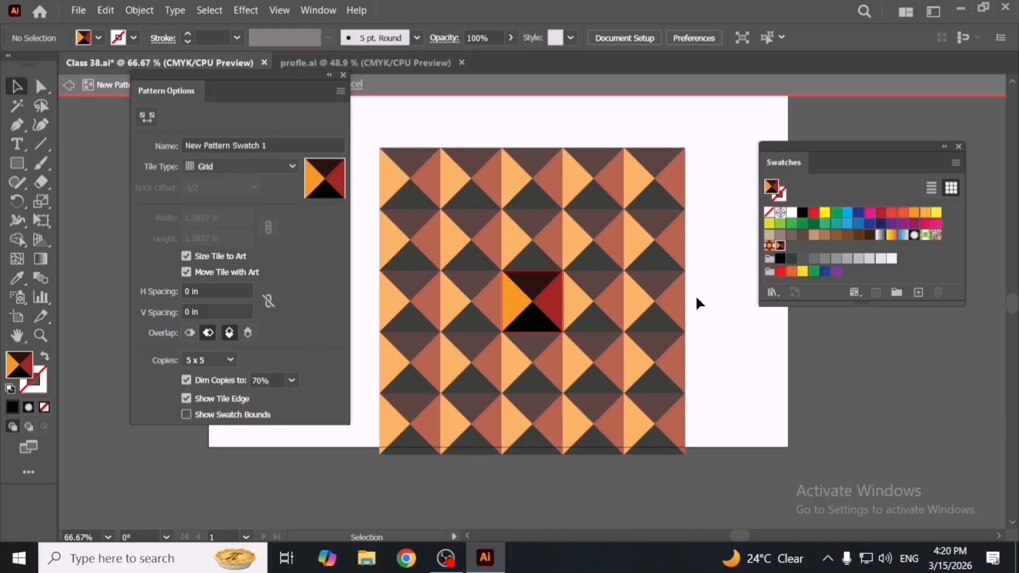
- Close Pattern Options and exit pattern editing mode
click(343, 76)
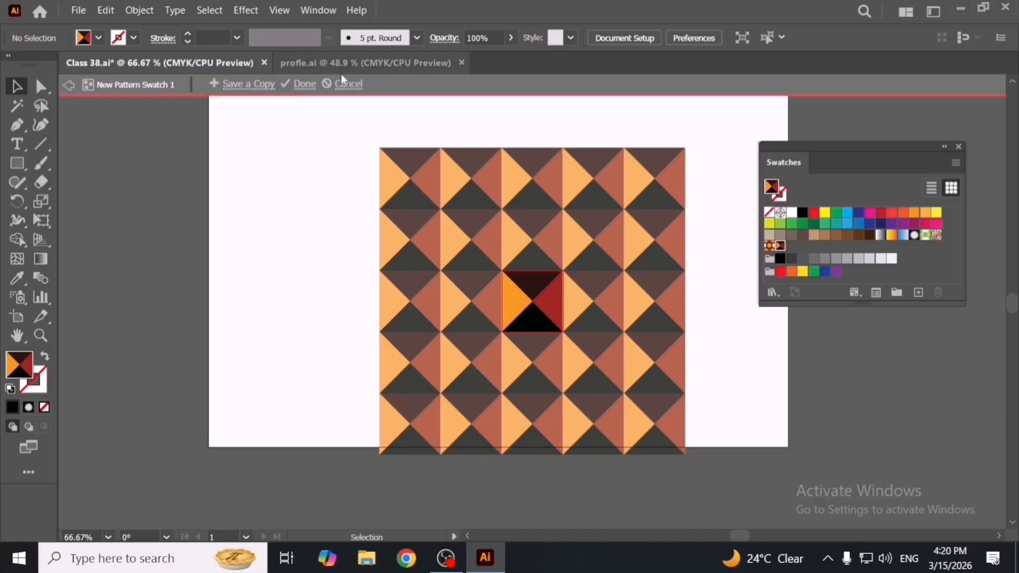
click(75, 85)
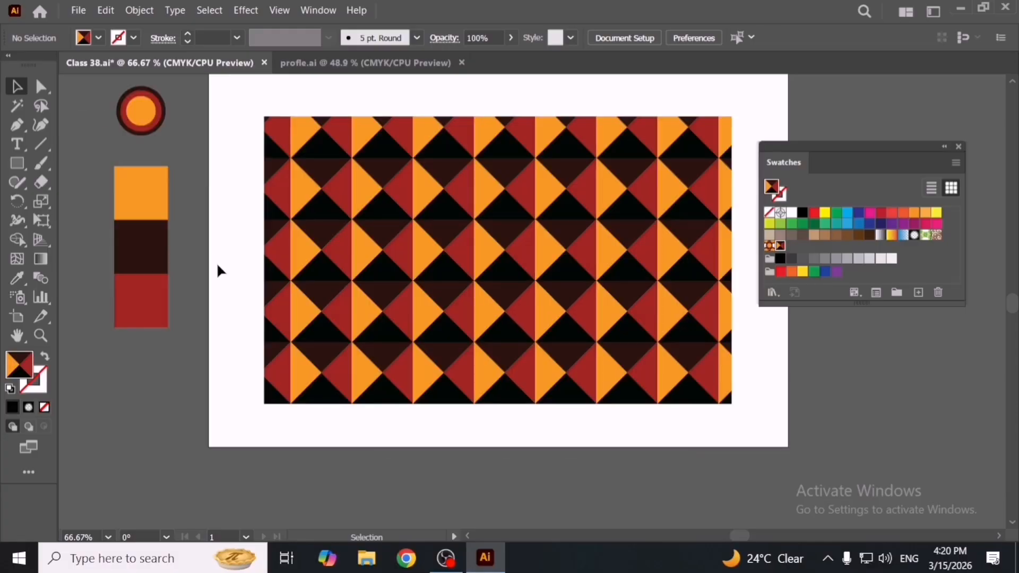
scroll(708, 425, down, 1)
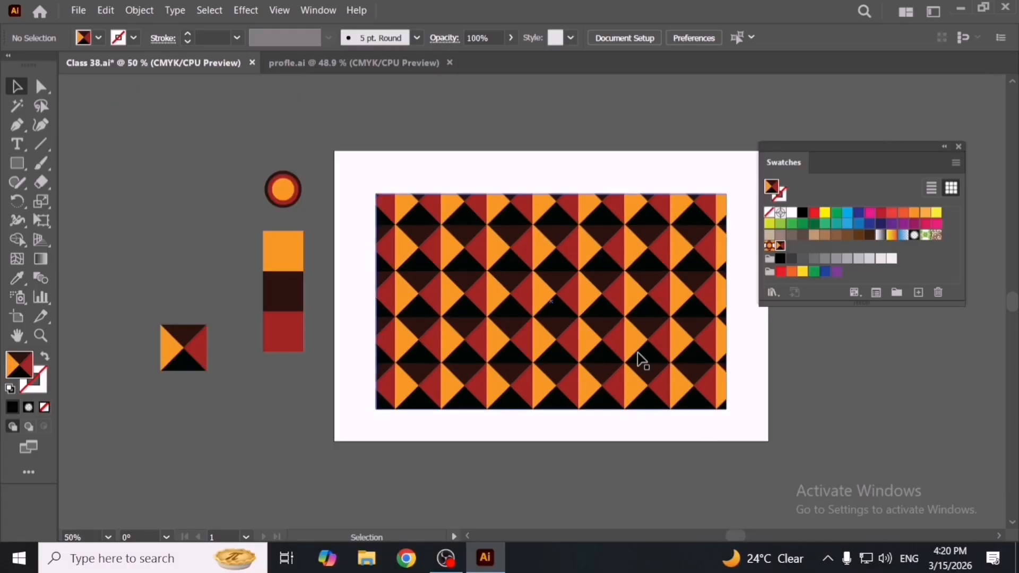
- Move the patterned rectangle off the artboard to the area just above it
click(639, 359)
drag(591, 282, 560, 389)
drag(559, 390, 517, 120)
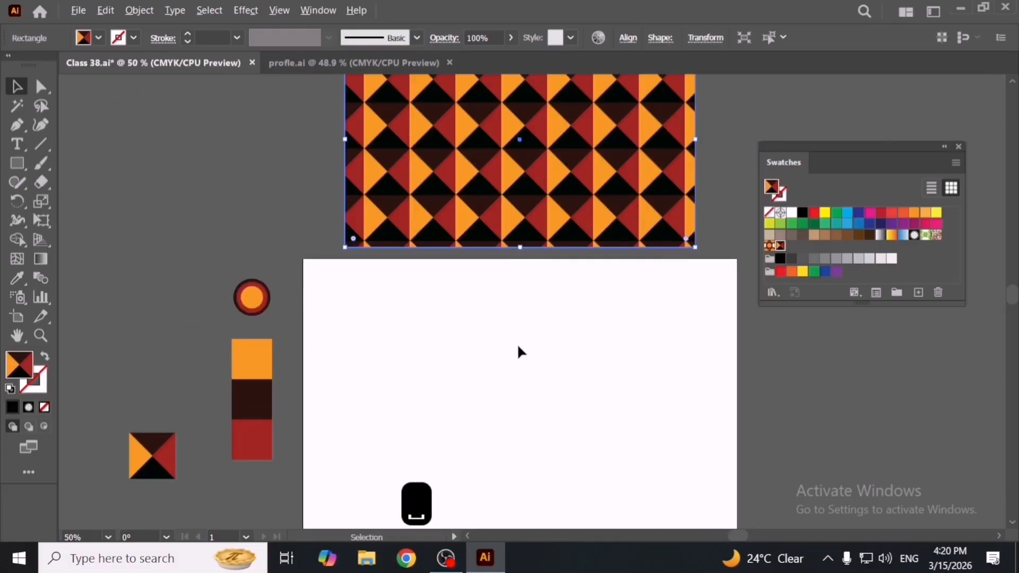
- Draw a square with the pattern fill from the artboard's top-left corner, spanning the artboard's full height
scroll(519, 353, down, 1)
drag(521, 353, 480, 335)
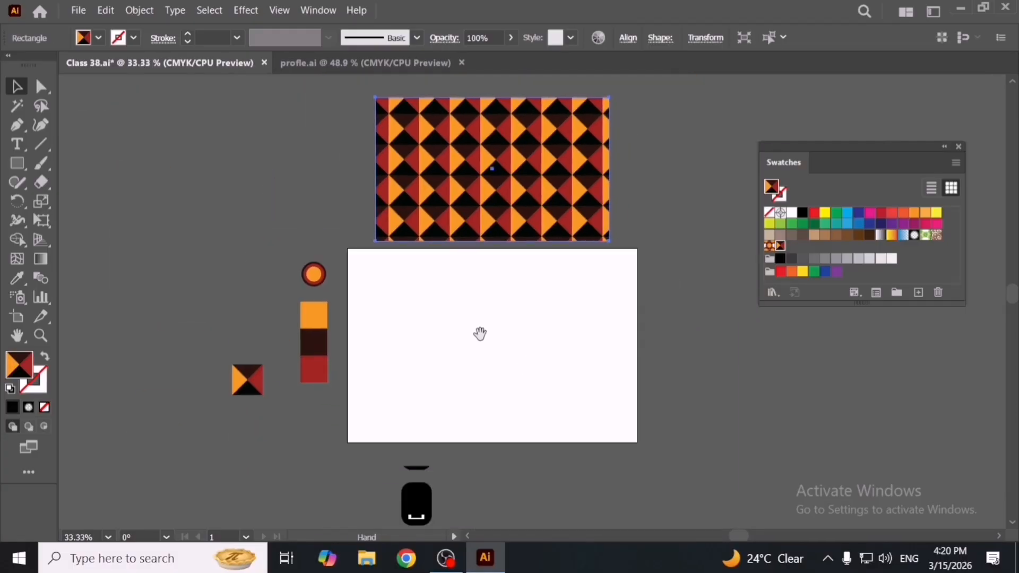
click(17, 163)
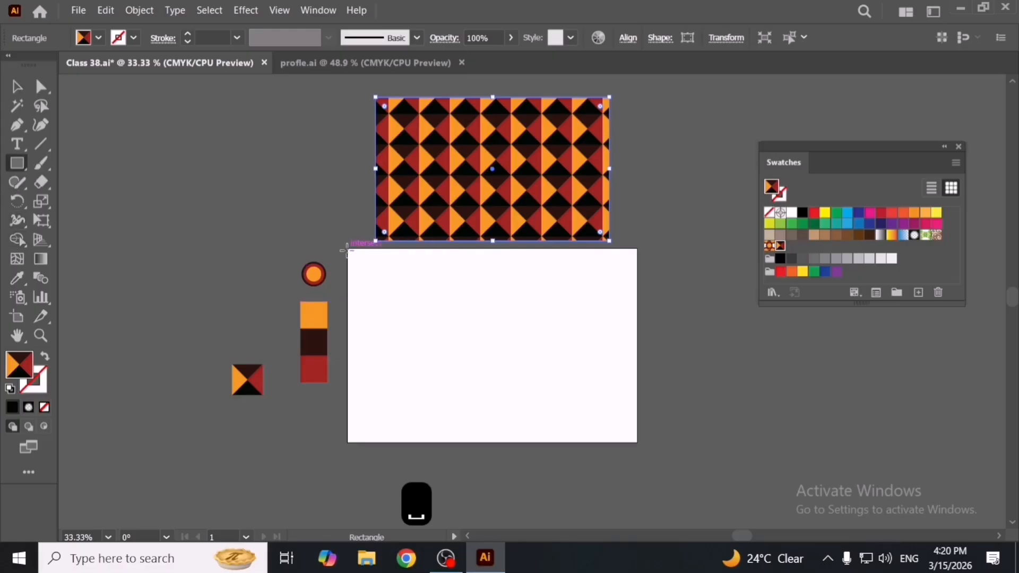
drag(348, 249, 540, 442)
key(v)
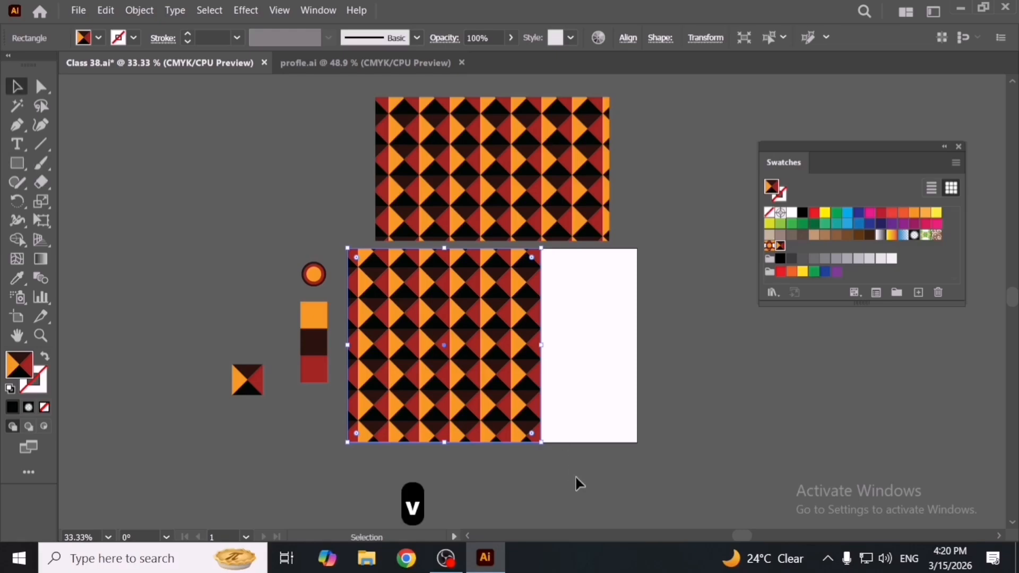
- Scale the patterned square down slightly from its lower-right corner
click(575, 480)
scroll(466, 444, up, 1)
click(565, 448)
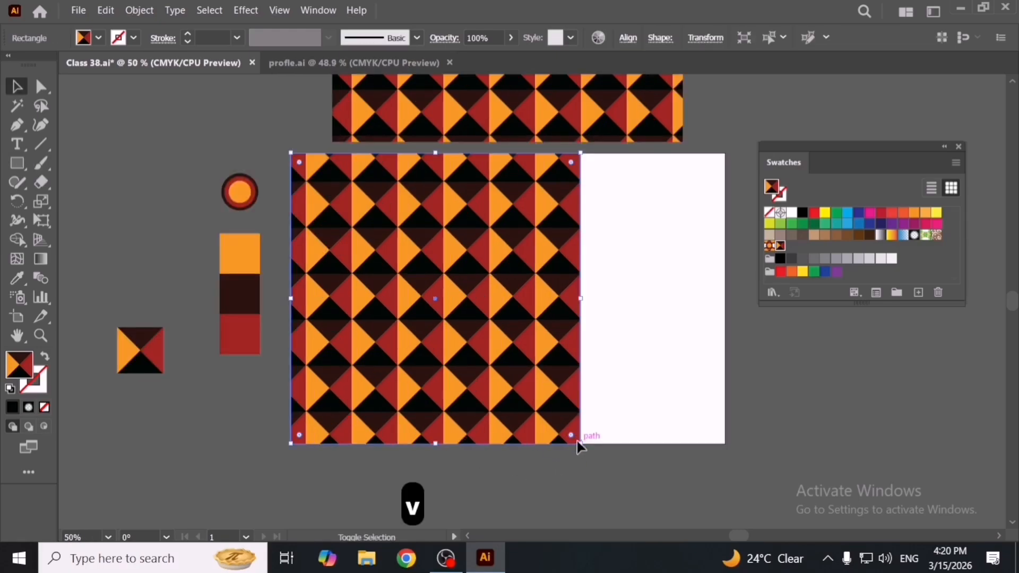
drag(581, 447, 570, 433)
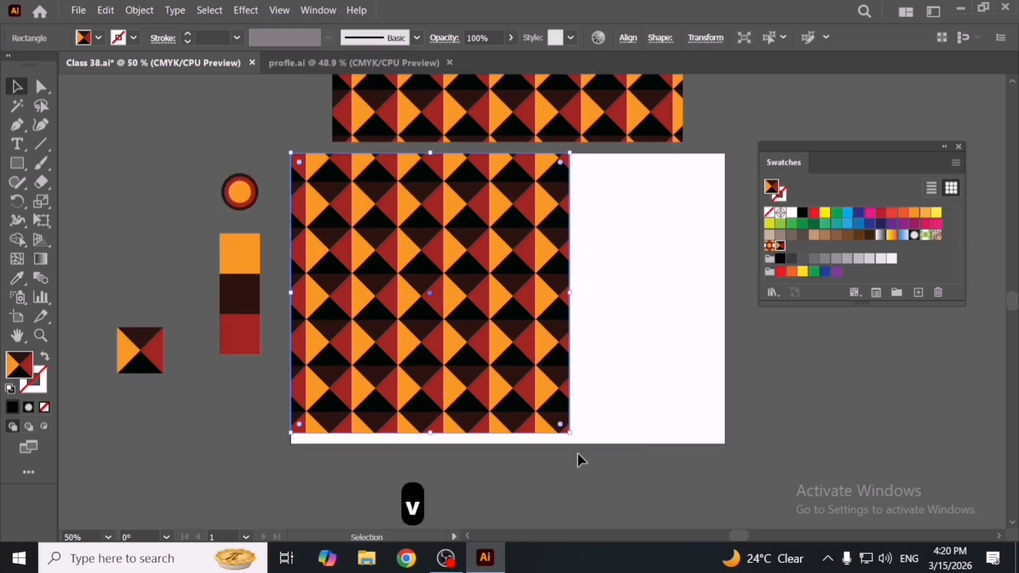
click(577, 451)
- Move the patterned square off the artboard, to the left of the color palette
drag(505, 365, 227, 342)
scroll(537, 381, down, 2)
click(441, 418)
drag(504, 377, 556, 369)
- Delete the patterned rectangle above the artboard and the small source tile
drag(550, 215, 576, 174)
key(Delete)
drag(284, 360, 301, 364)
click(389, 355)
key(Delete)
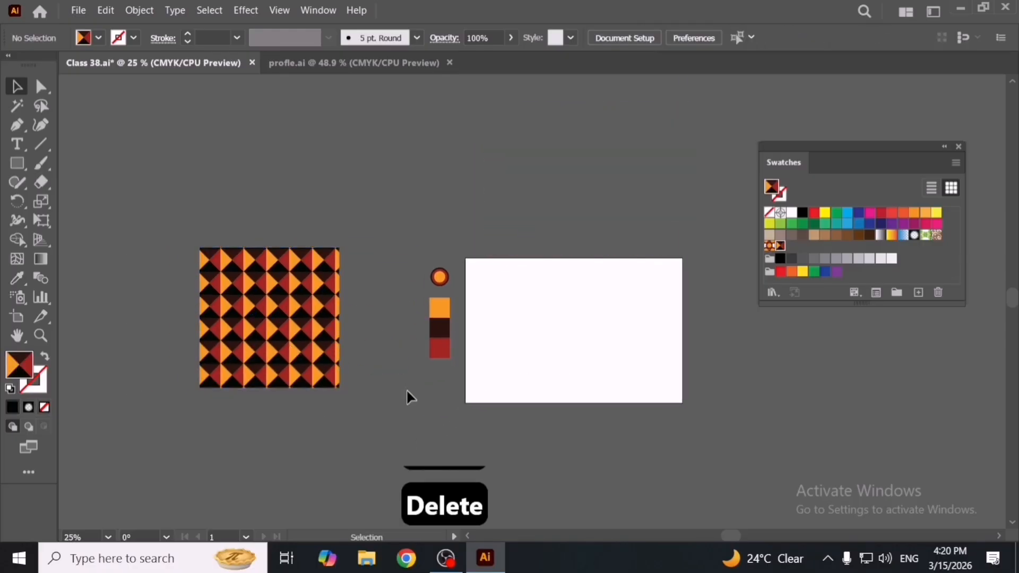
- Shift the patterned square slightly and pull in its right edge to end on a full tile
drag(258, 336, 279, 337)
click(428, 382)
scroll(375, 342, up, 2)
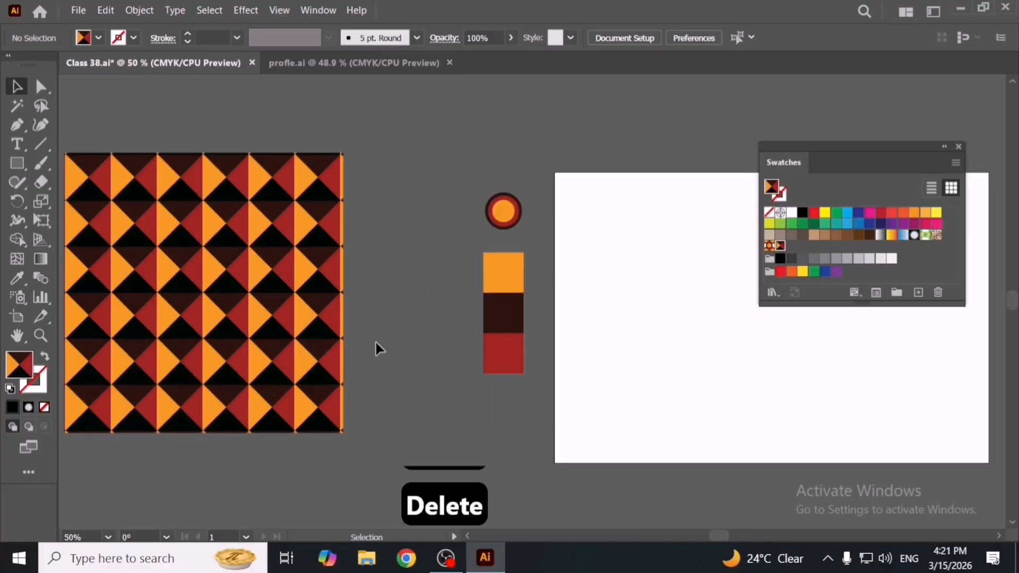
scroll(449, 331, left, 3)
scroll(437, 305, up, 2)
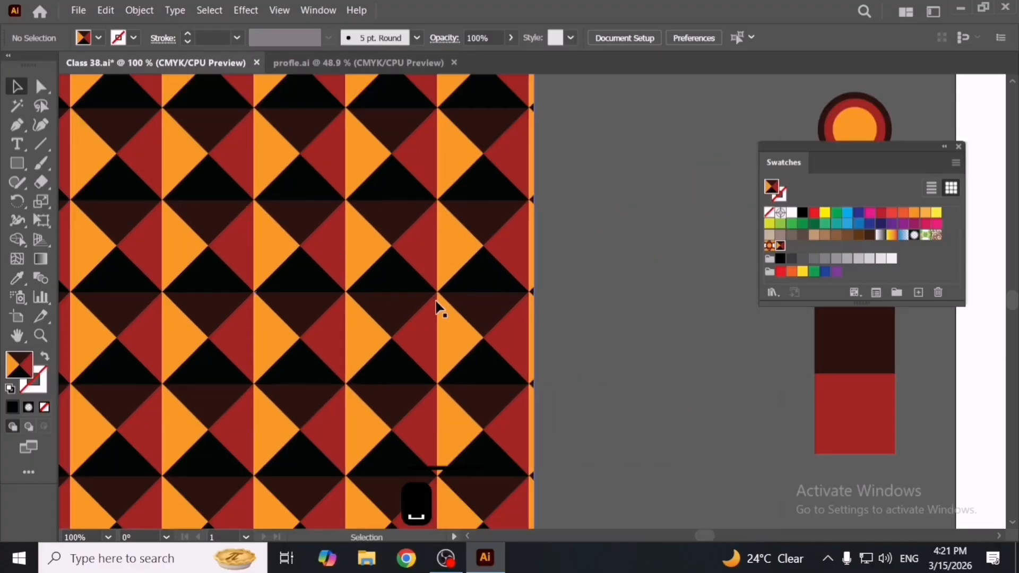
click(525, 305)
drag(537, 292, 529, 293)
click(584, 307)
- Pull in the patterned square's left edge to line up with the tile boundary
scroll(225, 329, left, 3)
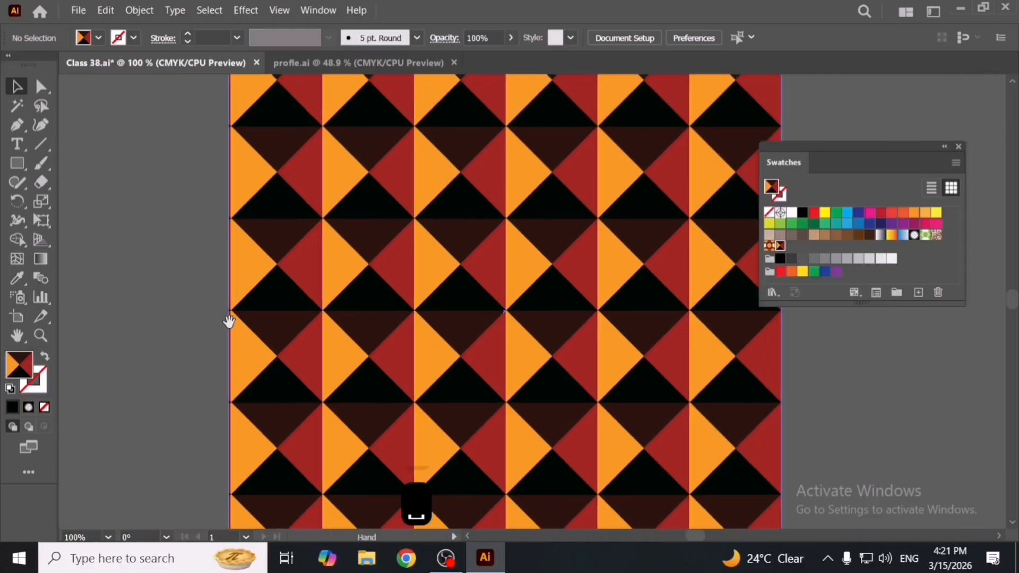
drag(228, 318, 271, 391)
click(267, 384)
scroll(236, 390, up, 6)
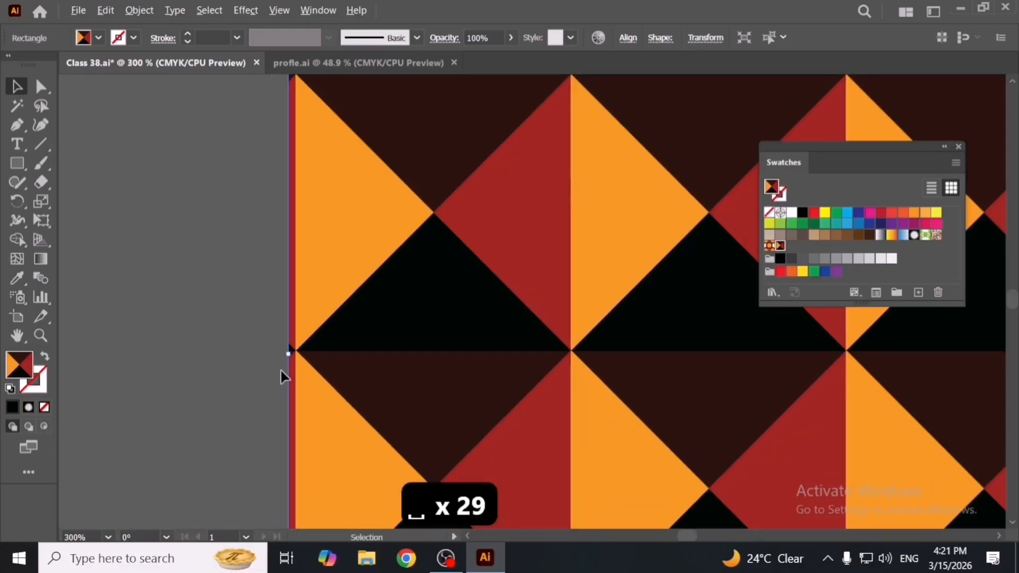
drag(298, 330, 319, 341)
scroll(268, 354, down, 3)
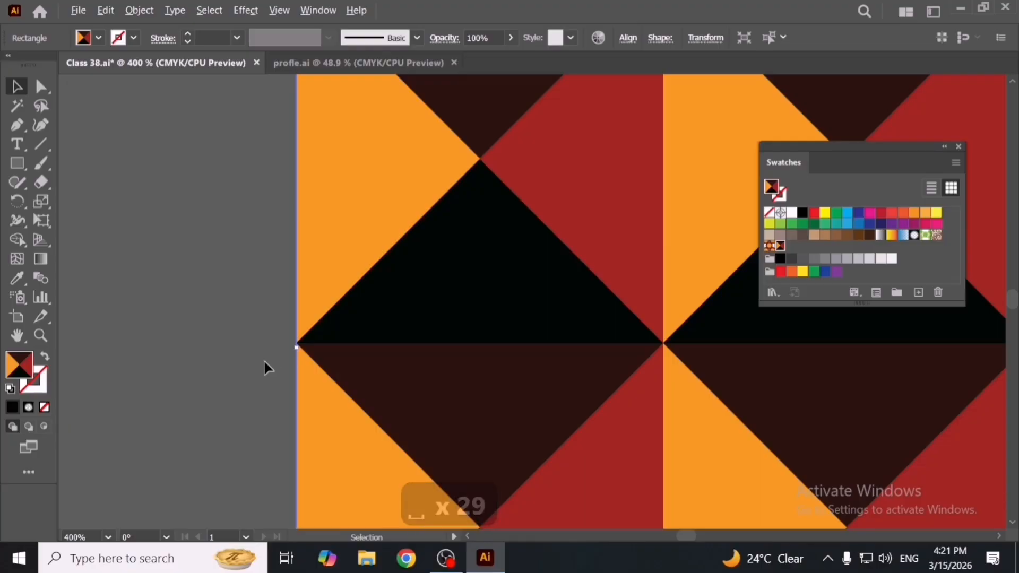
scroll(263, 358, down, 5)
click(235, 361)
scroll(235, 360, down, 1)
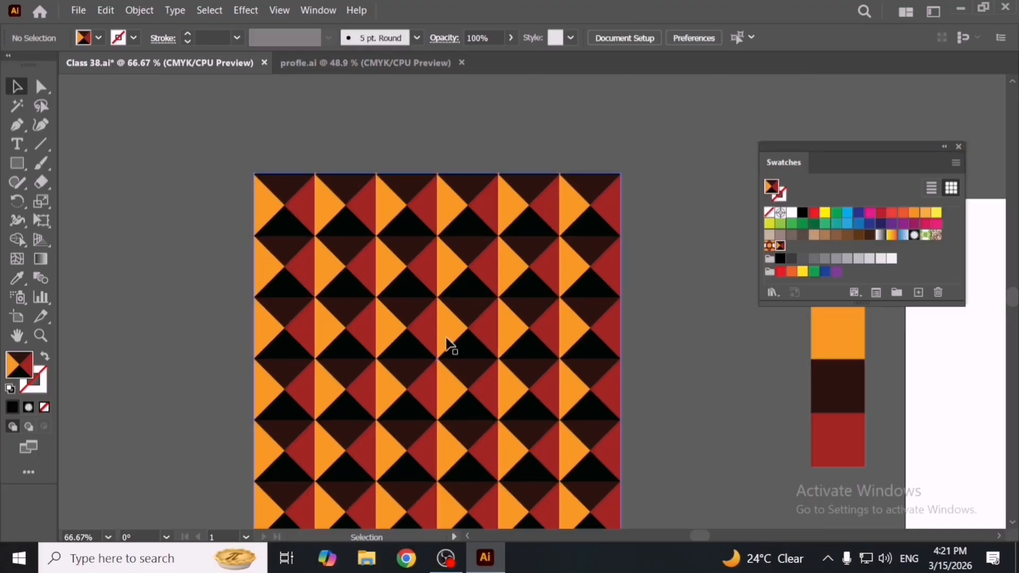
- Lower the patterned square's top edge to the start of the first full tile row
scroll(432, 170, up, 3)
click(475, 200)
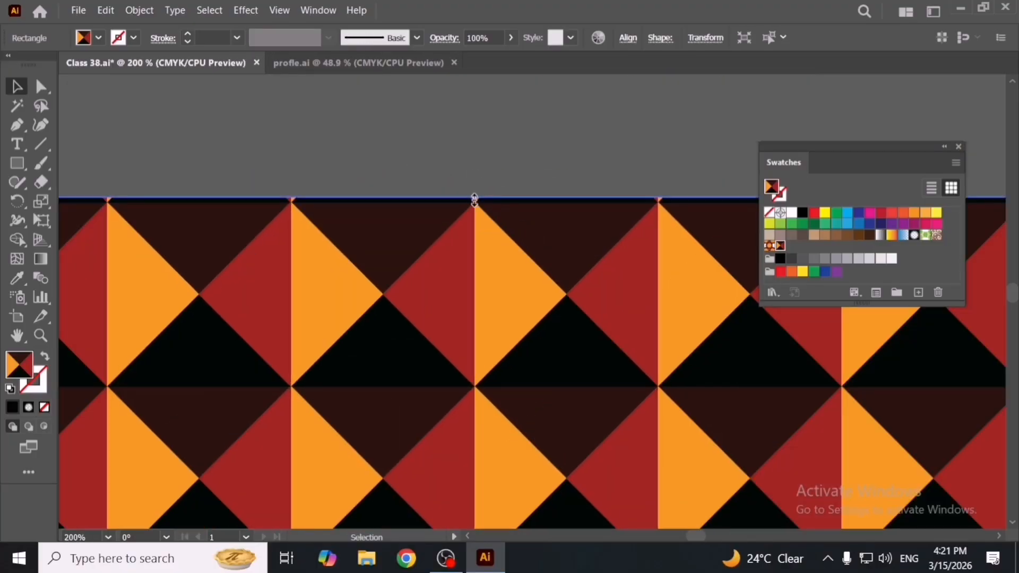
drag(477, 201, 478, 202)
scroll(462, 288, down, 2)
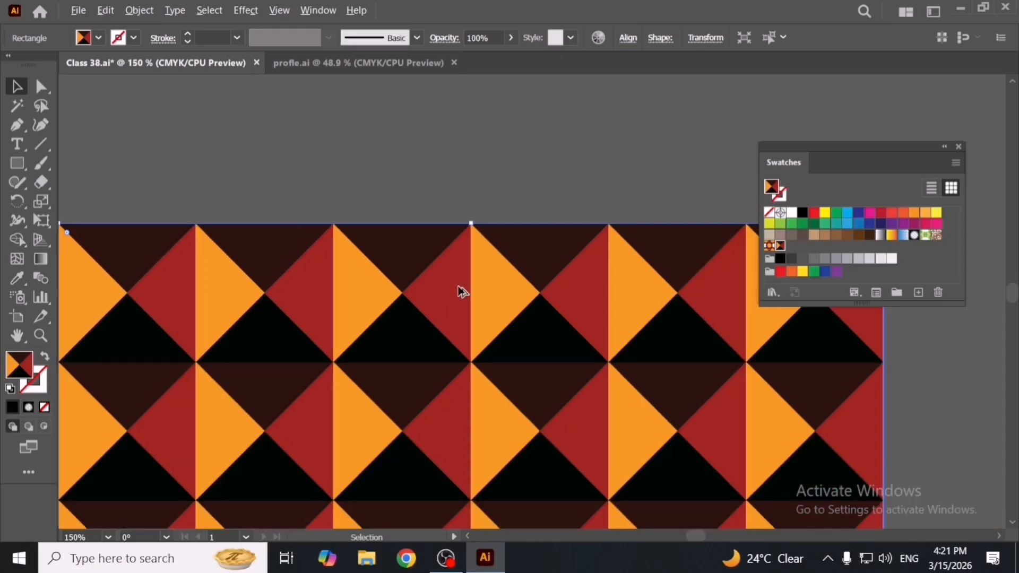
- Adjust the patterned square's bottom edge to the end of the last full tile row
scroll(461, 289, down, 2)
drag(482, 402, 478, 301)
scroll(431, 359, up, 5)
click(482, 363)
- Move the patterned square closer to the color palette with the Free Transform tool
scroll(482, 363, down, 4)
scroll(482, 377, down, 4)
drag(616, 397, 492, 397)
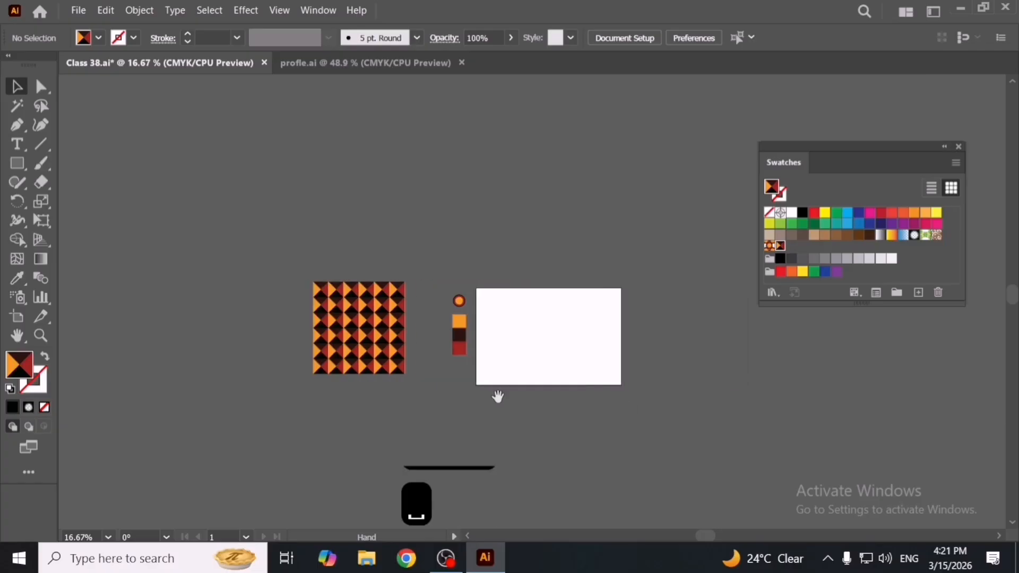
drag(285, 254, 407, 372)
key(ctrl+z)
scroll(407, 353, up, 2)
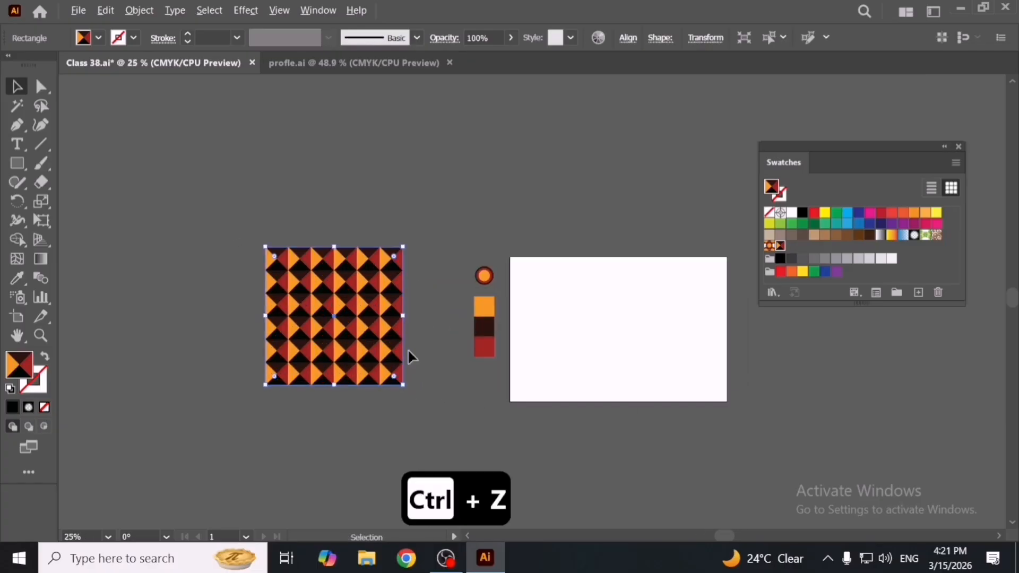
key(e)
drag(395, 370, 465, 373)
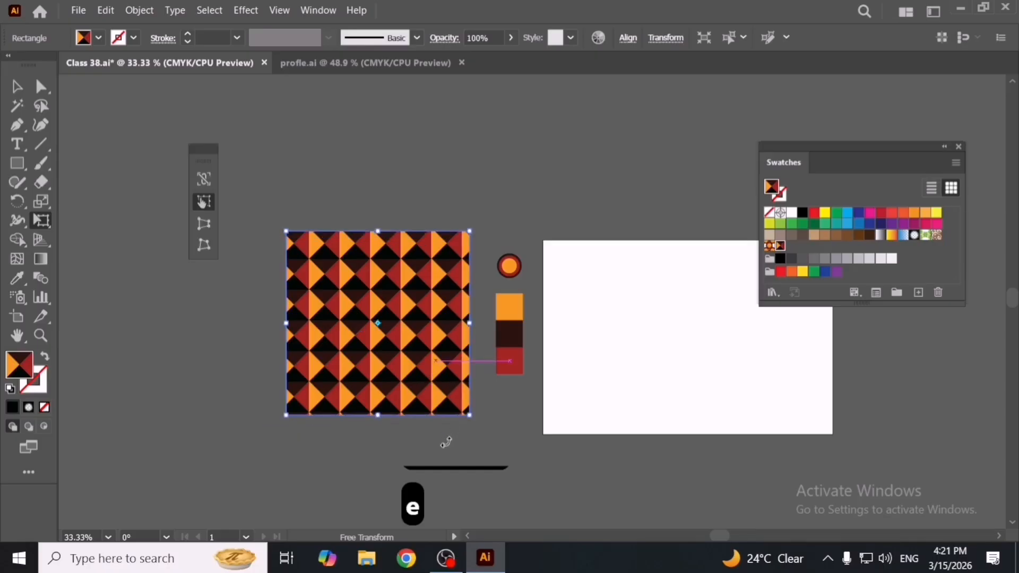
- Fine-tune the patterned square's position beside the color palette and undo a trial stretch of its left edge
key(v)
click(473, 433)
key(space)
drag(473, 433, 412, 386)
drag(374, 342, 356, 359)
drag(209, 289, 80, 289)
key(ctrl+z)
click(473, 375)
drag(357, 359, 365, 359)
click(567, 385)
- Move the pattern.png image to the area just below the artboard
alt+scroll(539, 357, down, 3)
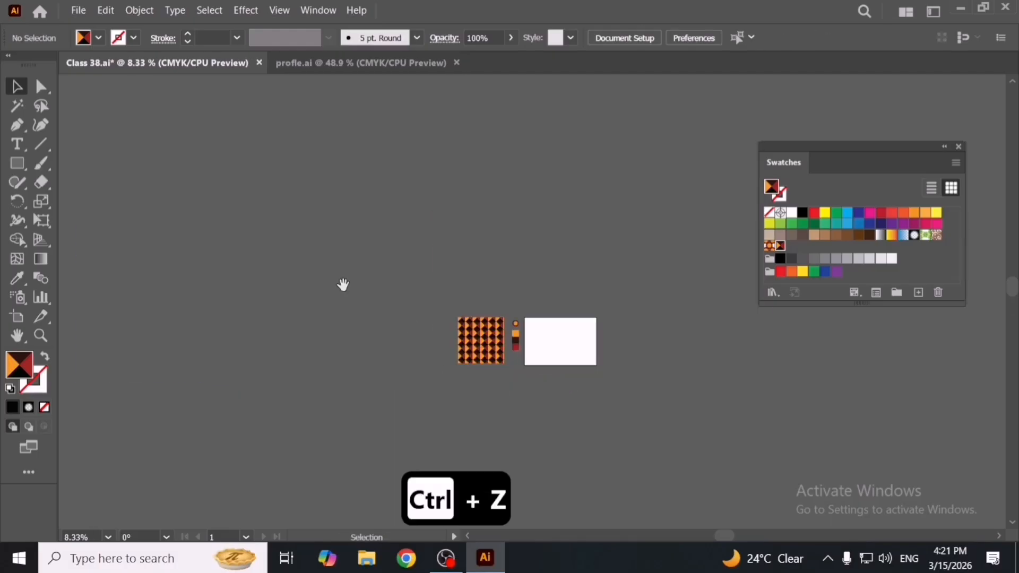
alt+scroll(455, 362, down, 3)
drag(363, 144, 538, 414)
alt+scroll(554, 345, up, 5)
alt+scroll(555, 344, up, 3)
- Apply Image Trace to the pattern.png image and expand the tracing into editable paths
alt+scroll(546, 371, down, 3)
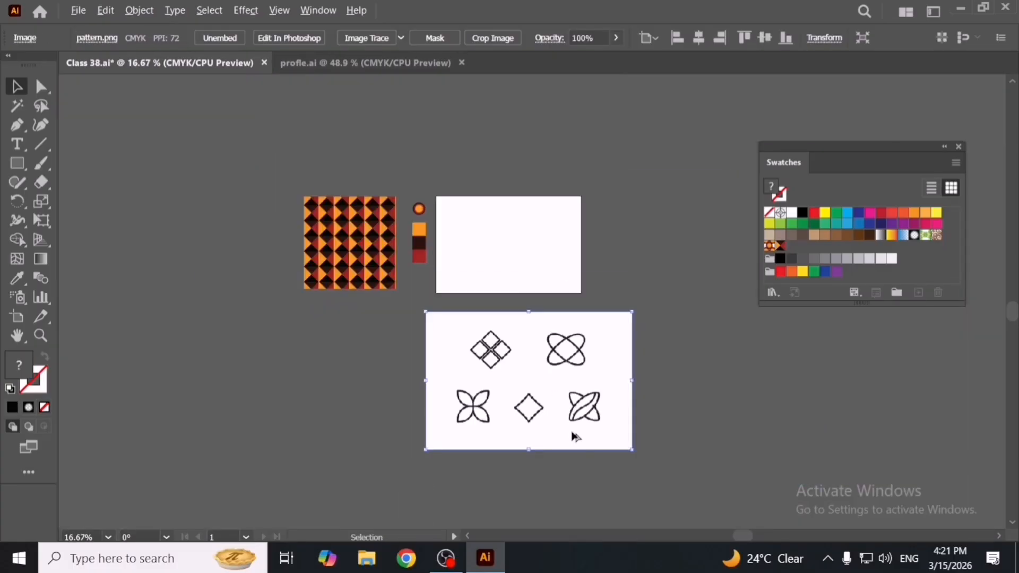
alt+scroll(570, 430, up, 3)
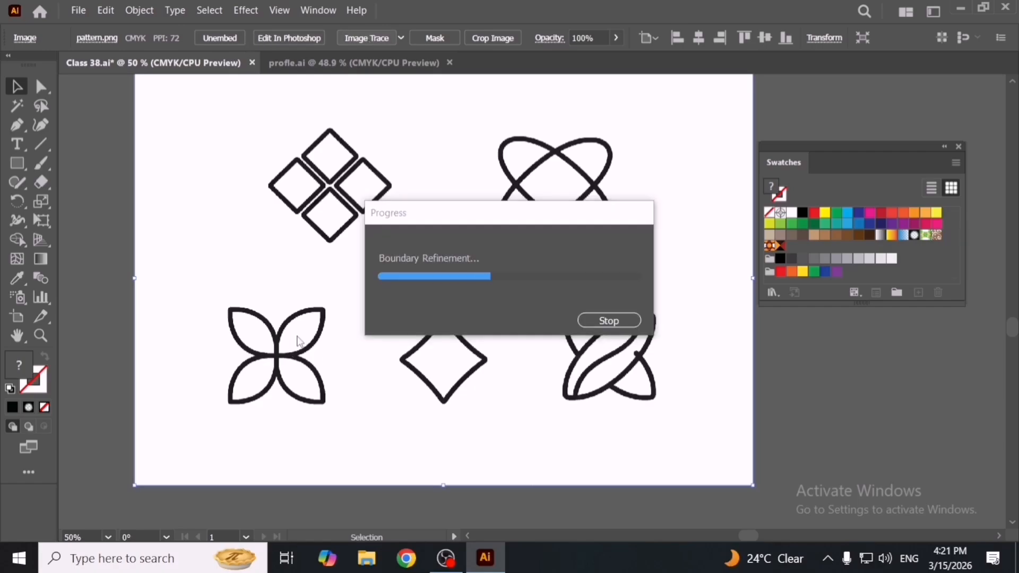
click(404, 37)
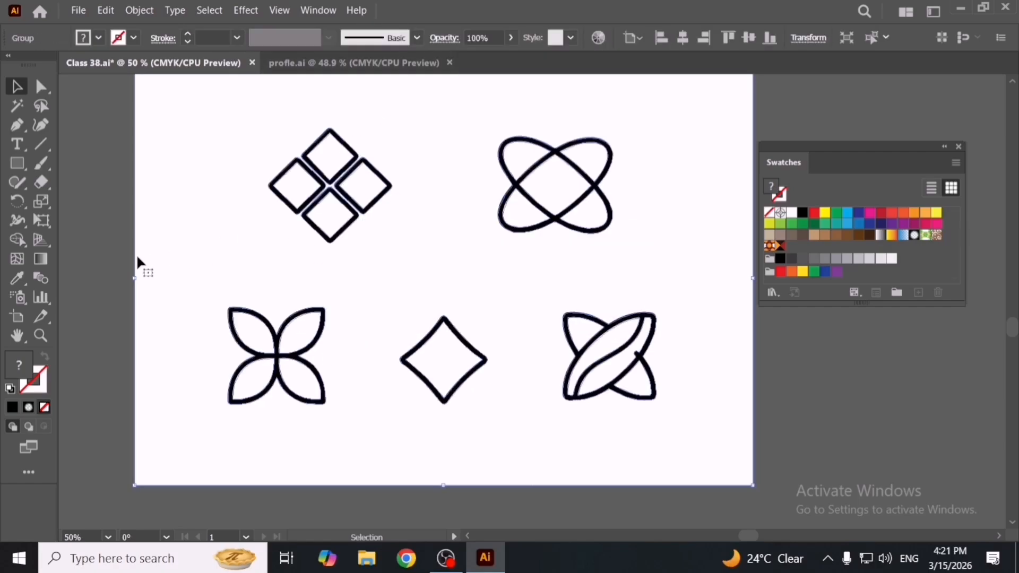
- Delete the white background and every traced motif except the four-petal flower
key(a)
drag(93, 126, 682, 250)
key(Delete)
key(Delete)
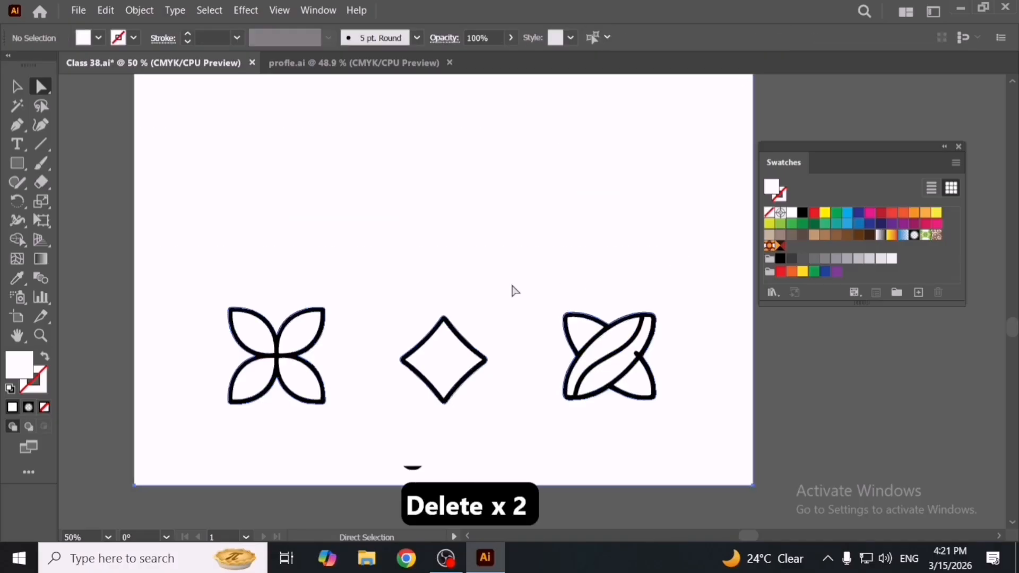
key(Delete)
drag(450, 318, 785, 468)
key(Delete)
key(Delete)
key(Delete)
key(v)
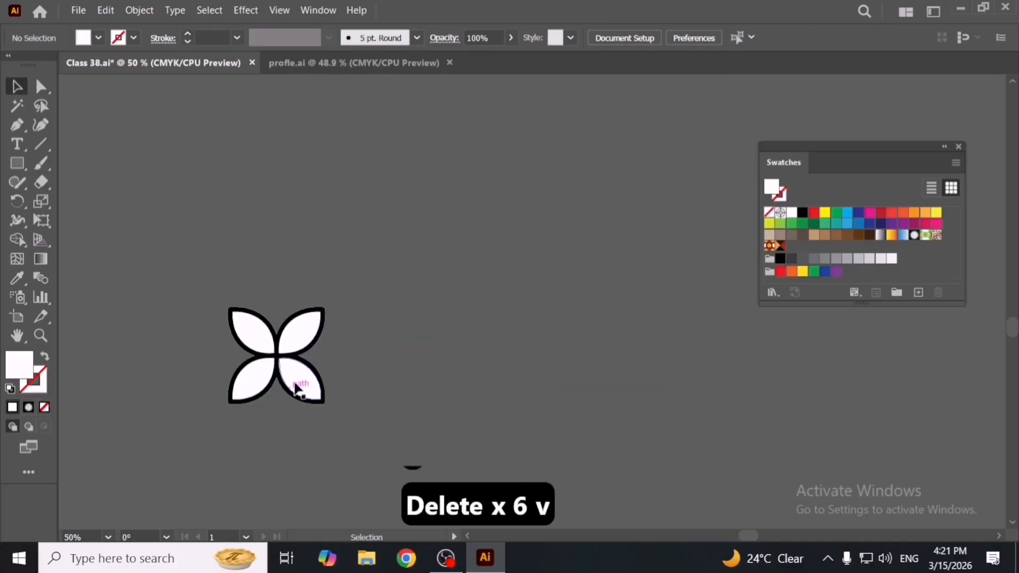
- Reposition and ungroup the four-petal flower, and undo a trial move of one white petal
drag(303, 398, 296, 277)
right_click(422, 374)
click(495, 236)
click(454, 338)
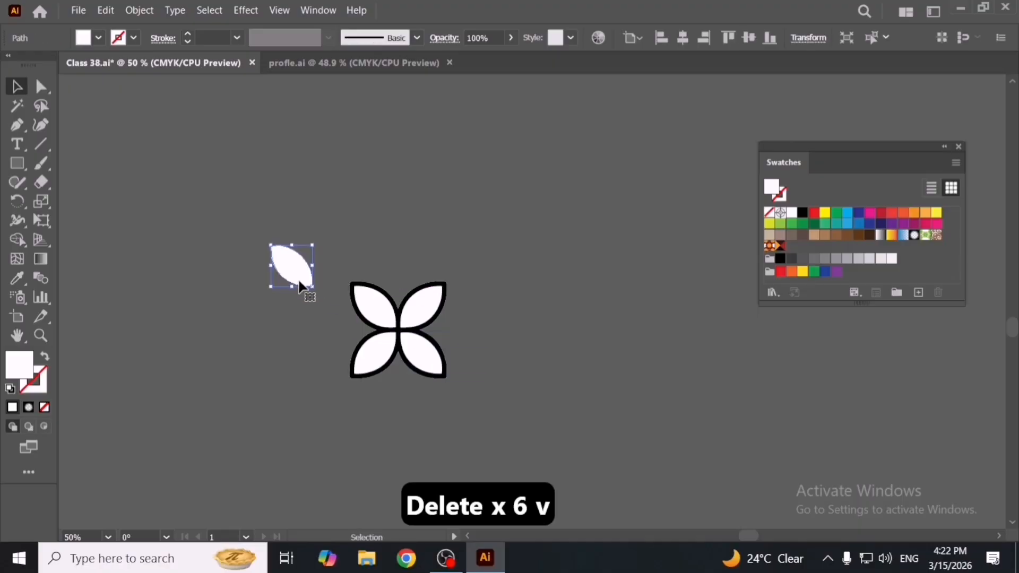
key(ctrl+z)
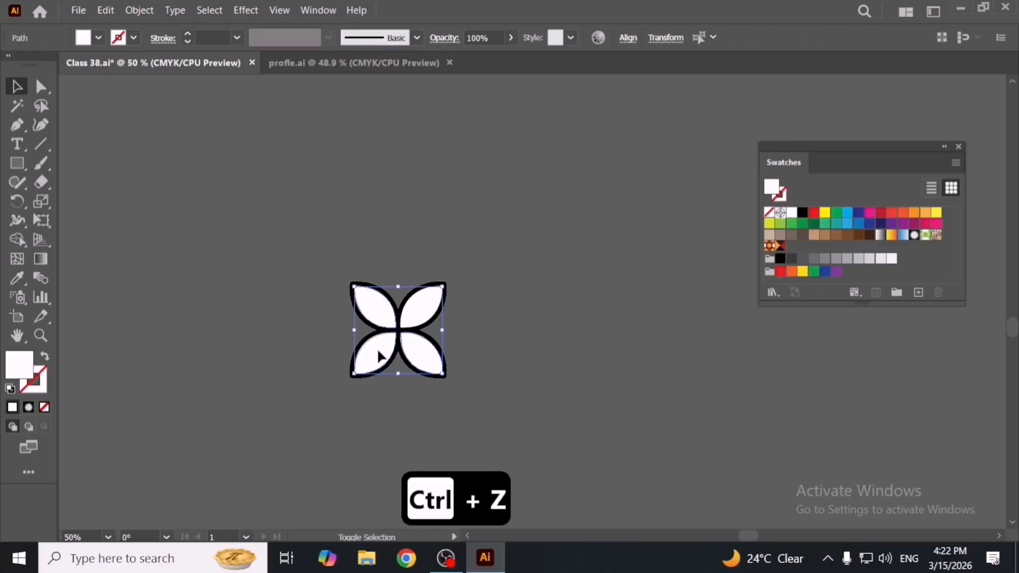
- Move the four white petals out of the traced flower and delete the leftover black outline
drag(432, 309, 284, 252)
click(393, 287)
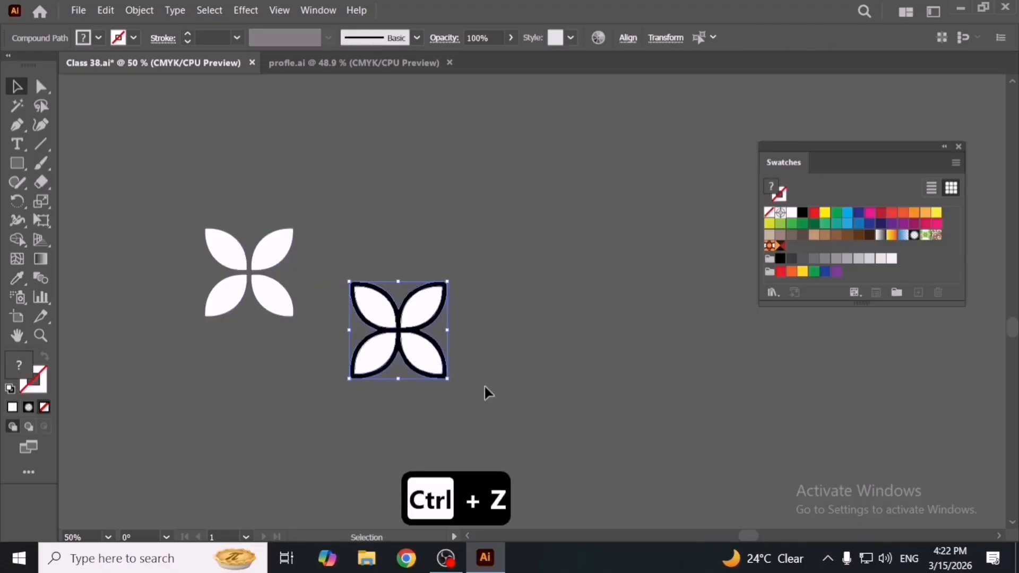
key(Delete)
key(Delete)
drag(338, 309, 570, 394)
scroll(569, 395, down, 2)
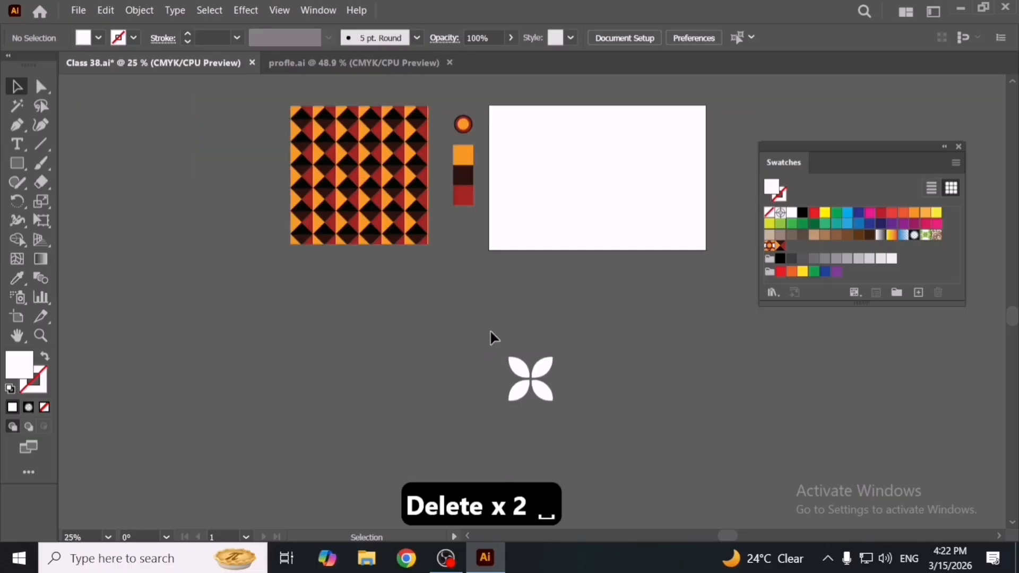
- Undo a trial move of a single petal, and move all four white petals together onto the artboard
drag(520, 368, 591, 428)
key(ctrl+z)
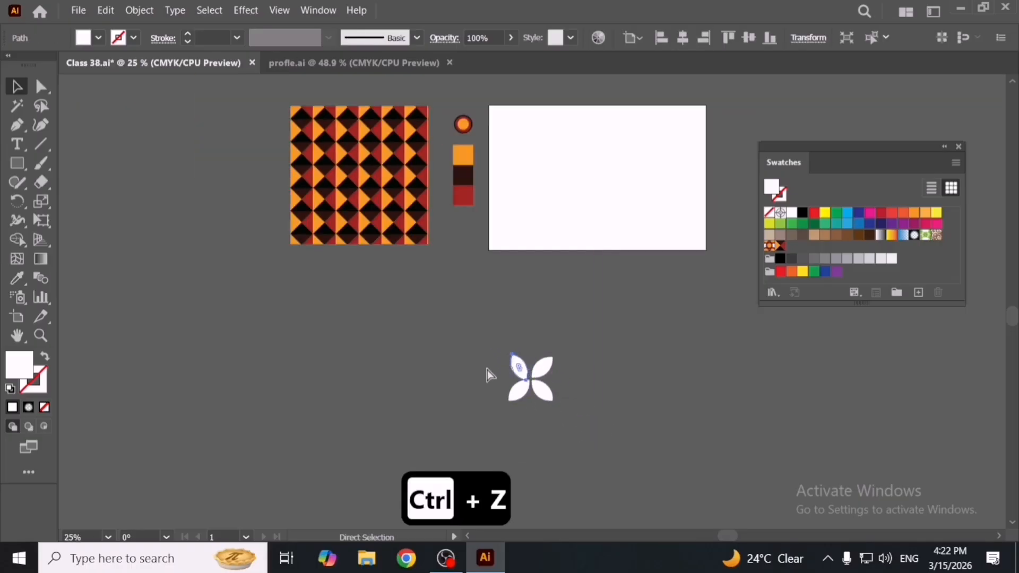
click(479, 339)
drag(479, 338, 557, 174)
drag(550, 255, 517, 374)
scroll(525, 289, up, 2)
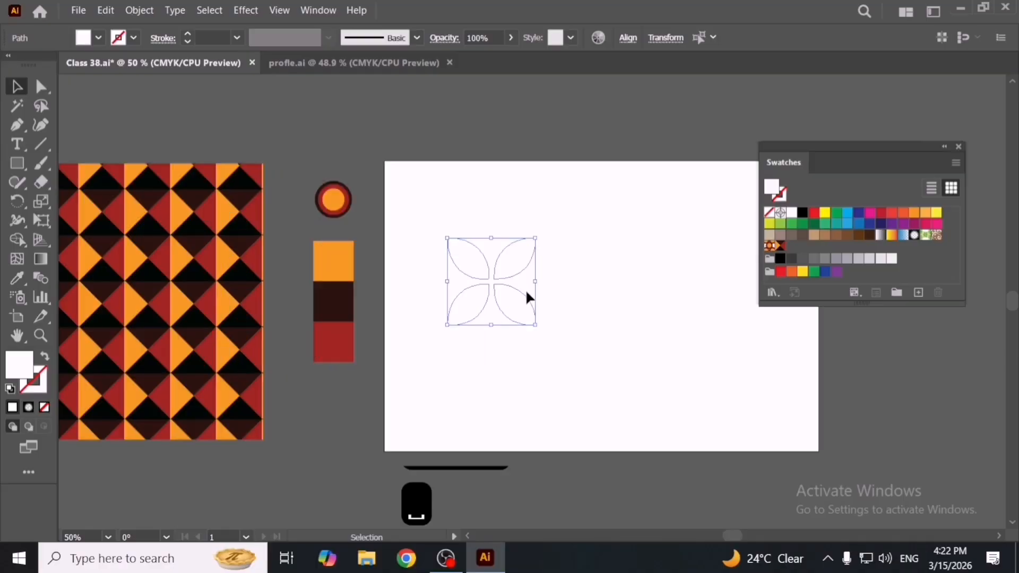
- Fill the four petals with the dark brown sampled from the colour palette beside the artboard
key(i)
click(345, 308)
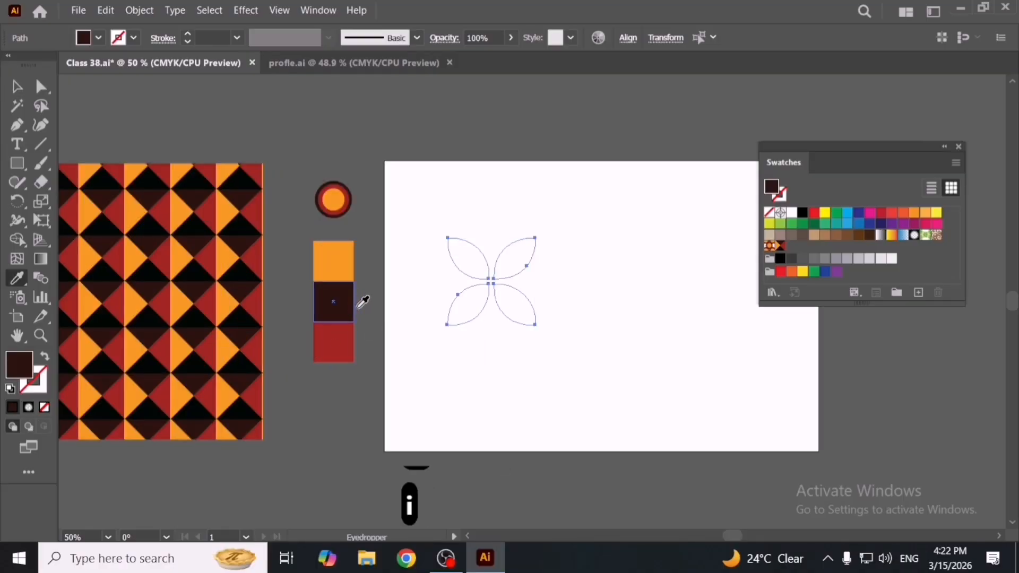
key(v)
drag(505, 354, 442, 369)
scroll(455, 335, up, 3)
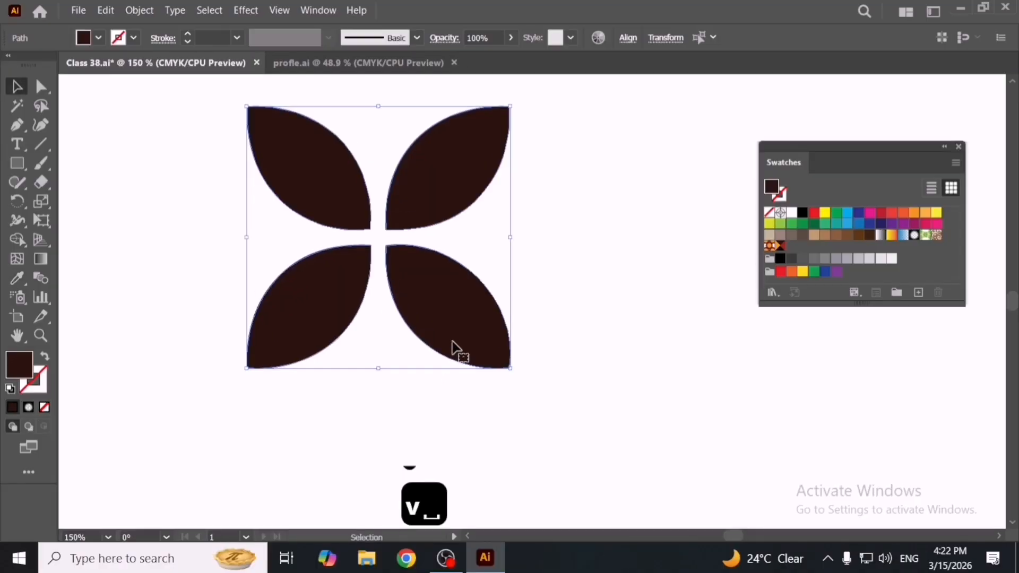
scroll(452, 348, down, 2)
scroll(455, 353, down, 1)
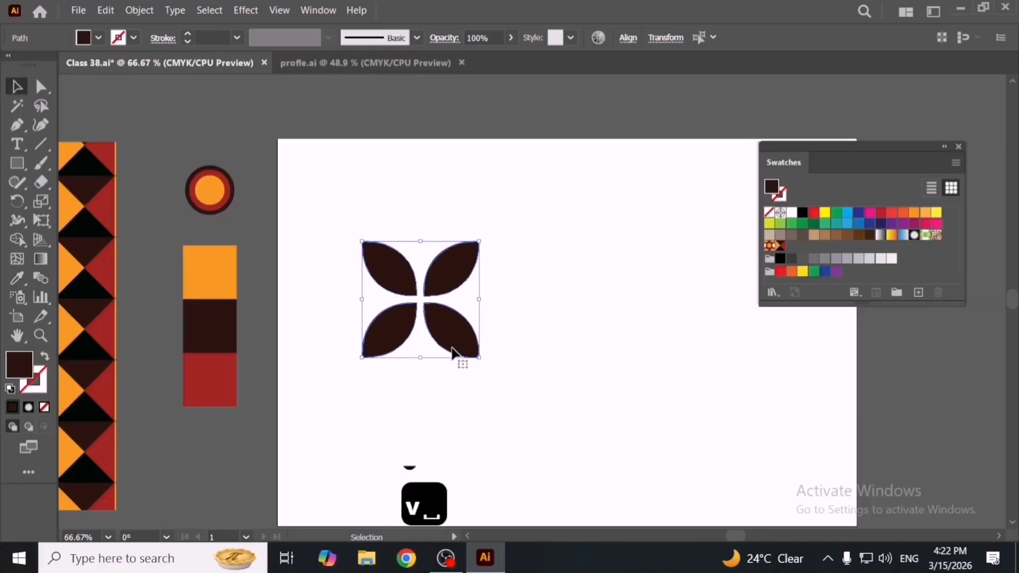
- Change the petals' fill to black, 000000
double_click(16, 376)
drag(530, 378, 518, 404)
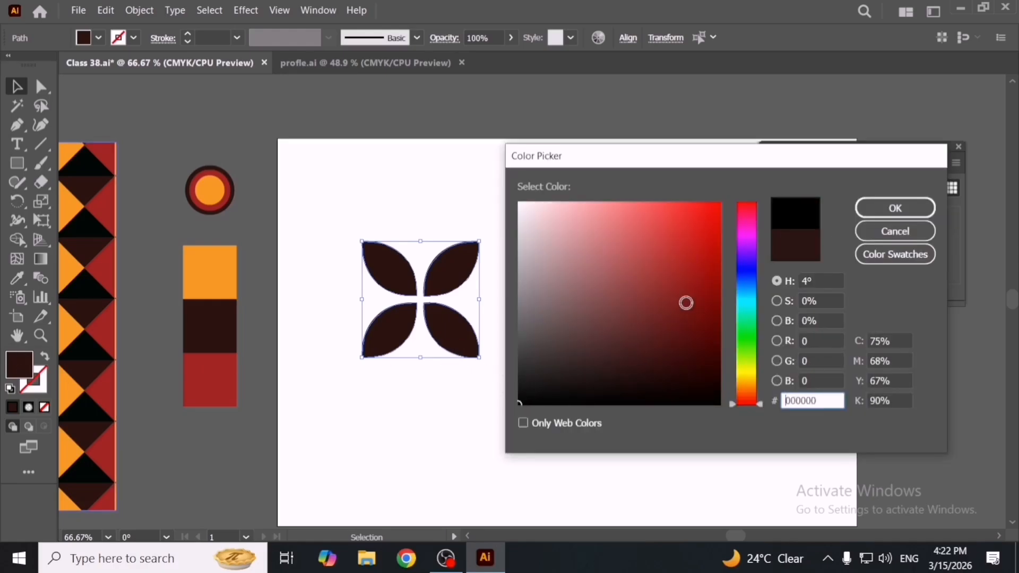
click(879, 212)
click(630, 354)
- Scale the flower down and group its four petals near the middle of the artboard
drag(500, 323, 479, 315)
drag(286, 232, 480, 378)
key(ctrl+g)
drag(434, 322, 578, 329)
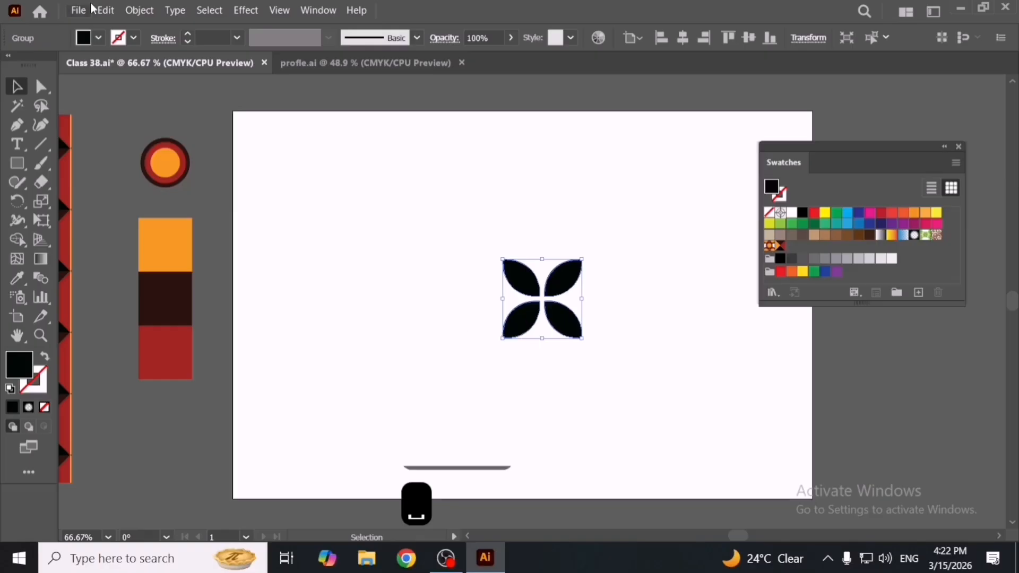
- Make a new pattern from the grouped black flower and dismiss the notice about the Swatches panel
click(139, 10)
mouse_move(304, 365)
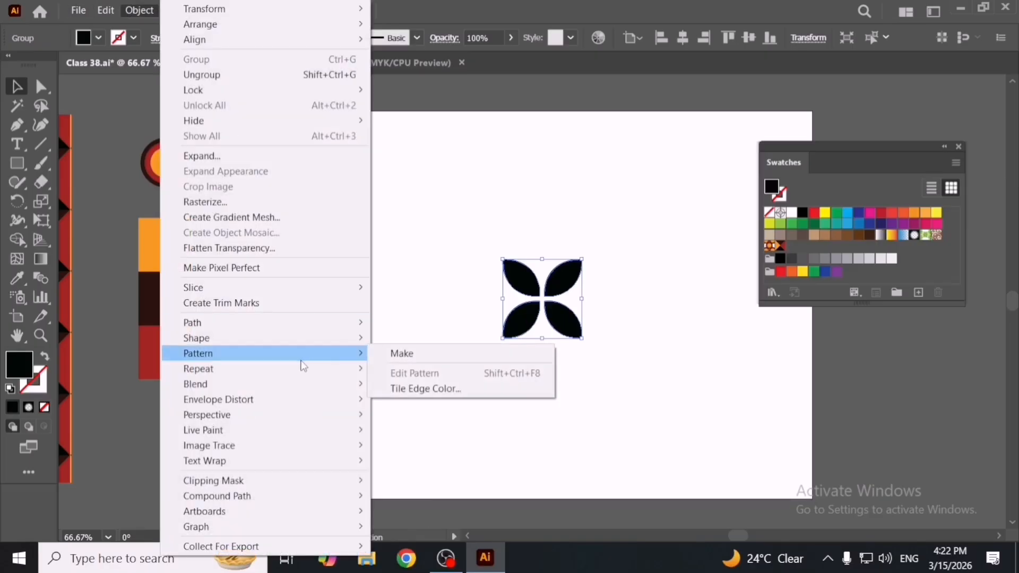
click(390, 355)
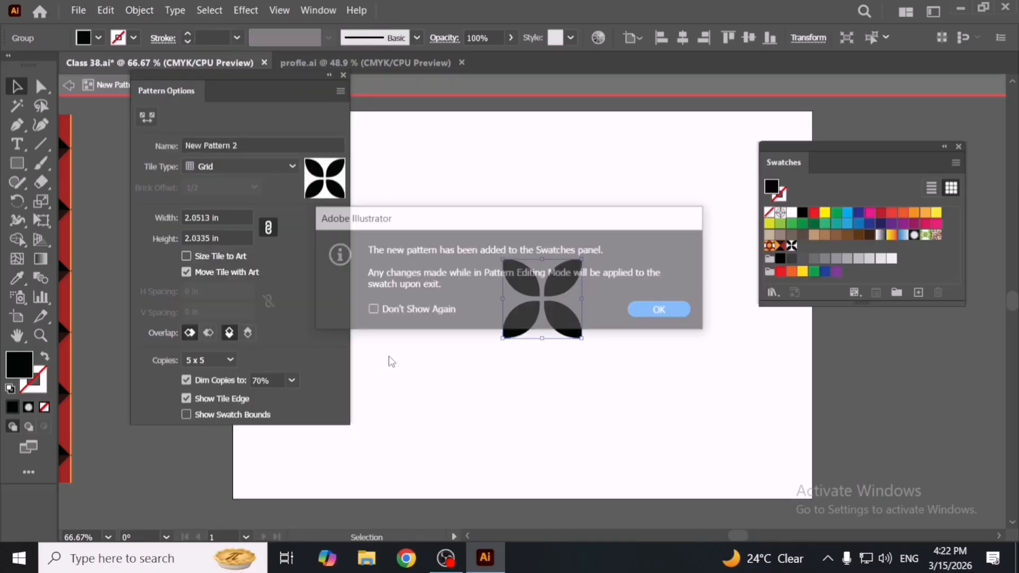
click(661, 311)
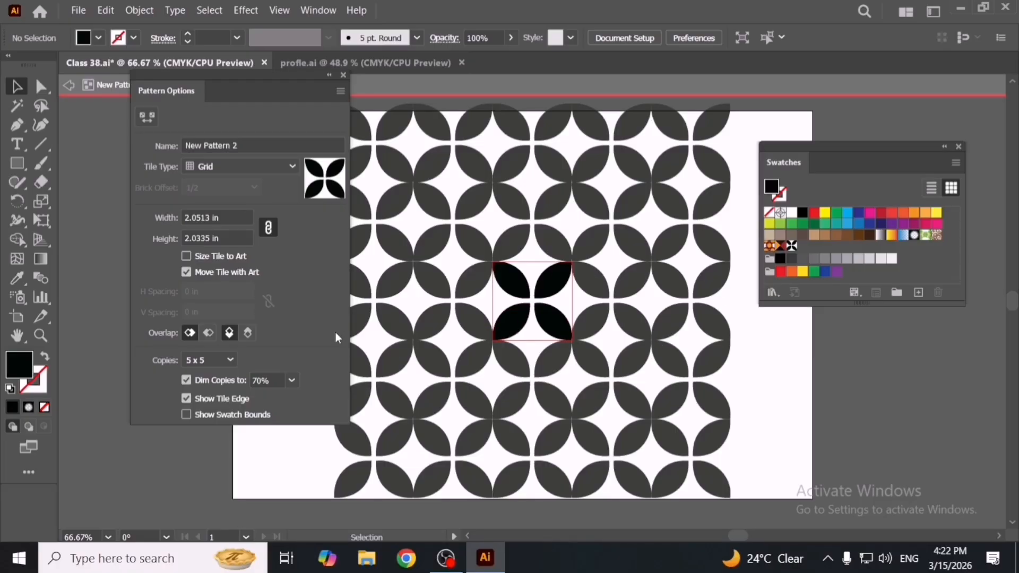
- Try the Brick by Row, Brick by Column, Hex by Column and Hex by Row tile types on the pattern
click(245, 180)
click(246, 200)
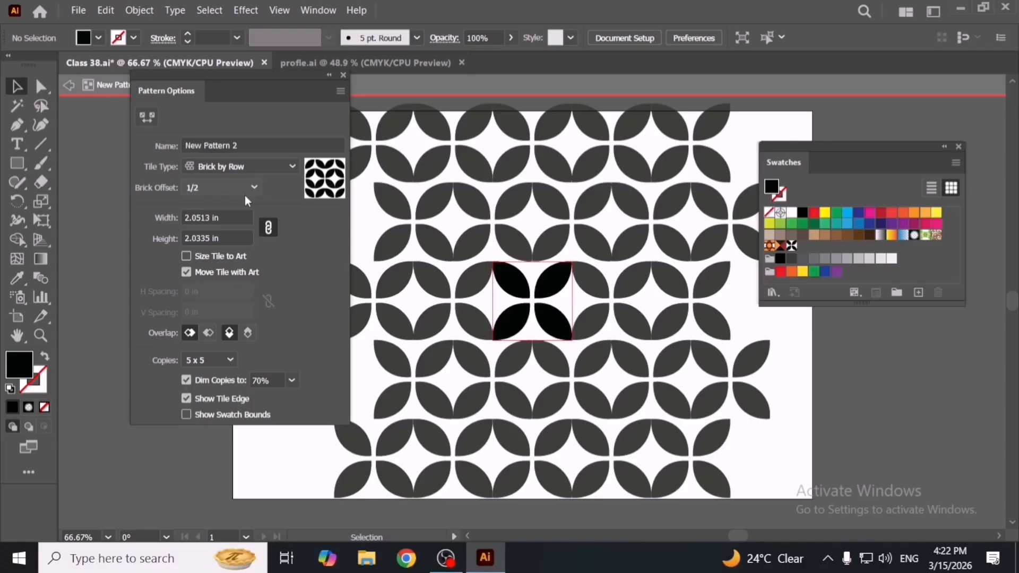
click(223, 165)
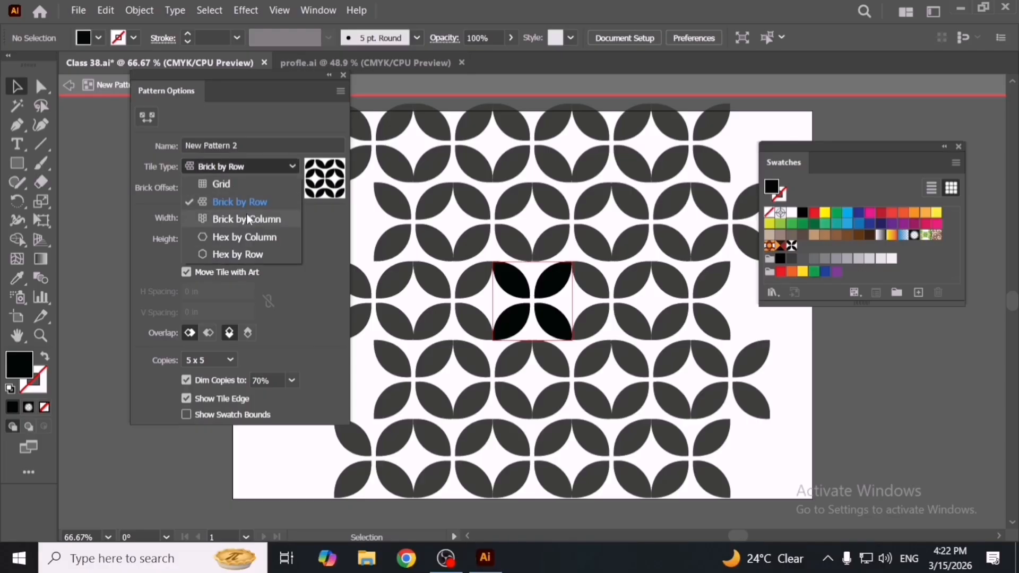
click(247, 219)
click(241, 170)
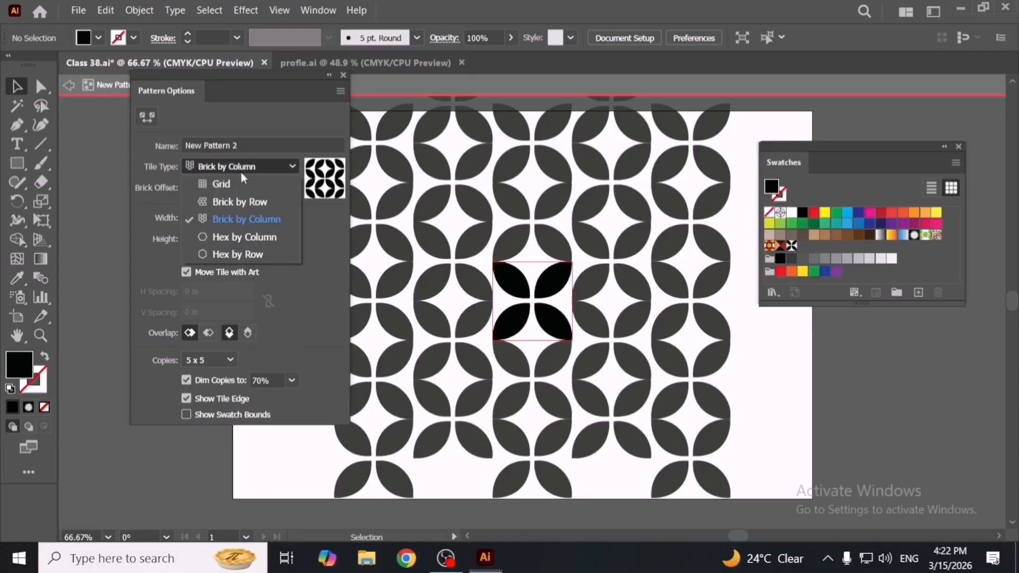
click(261, 237)
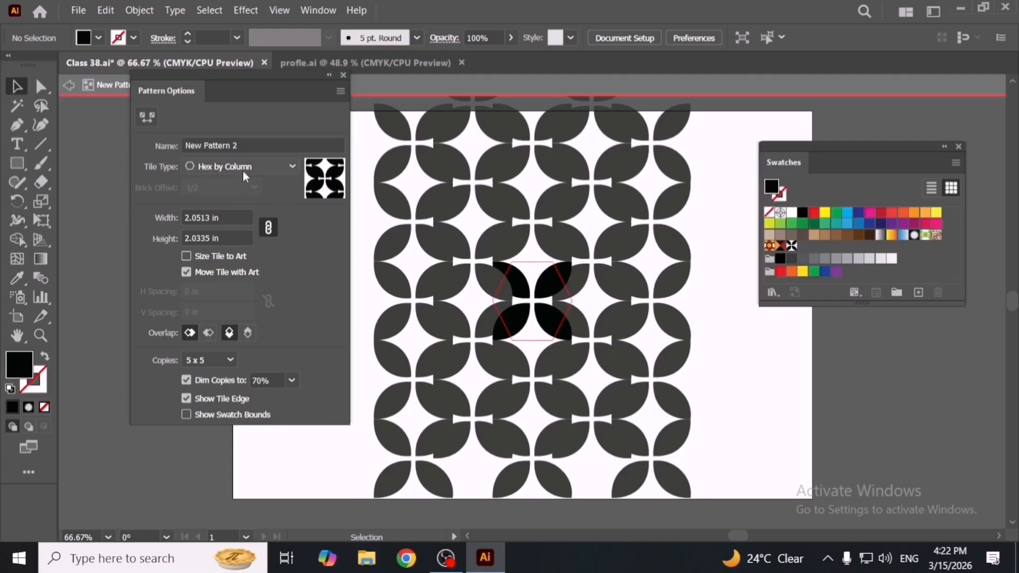
click(243, 168)
click(266, 256)
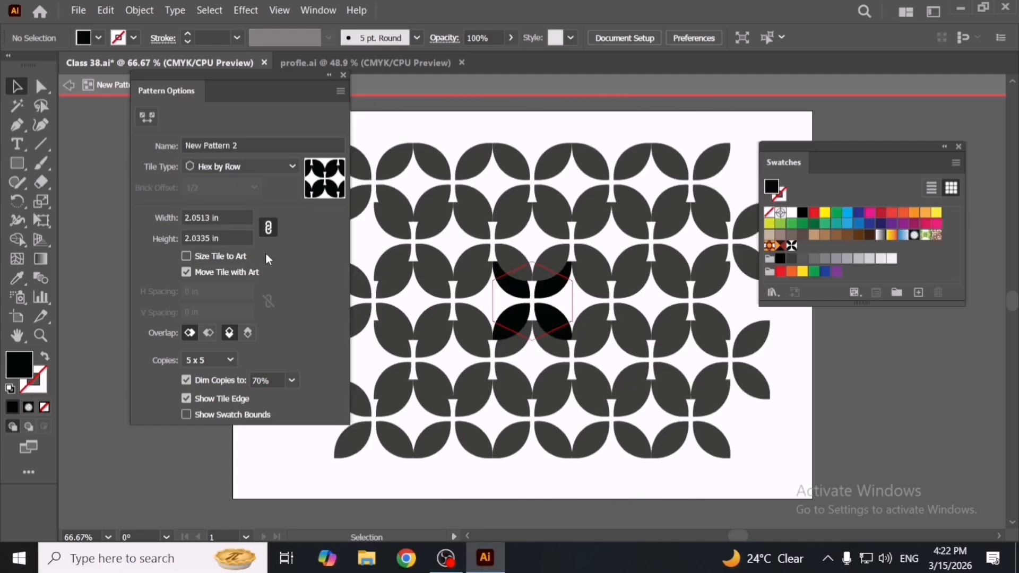
- Enable Size Tile to Art, set the tile type to Grid, and exit pattern editing
click(204, 256)
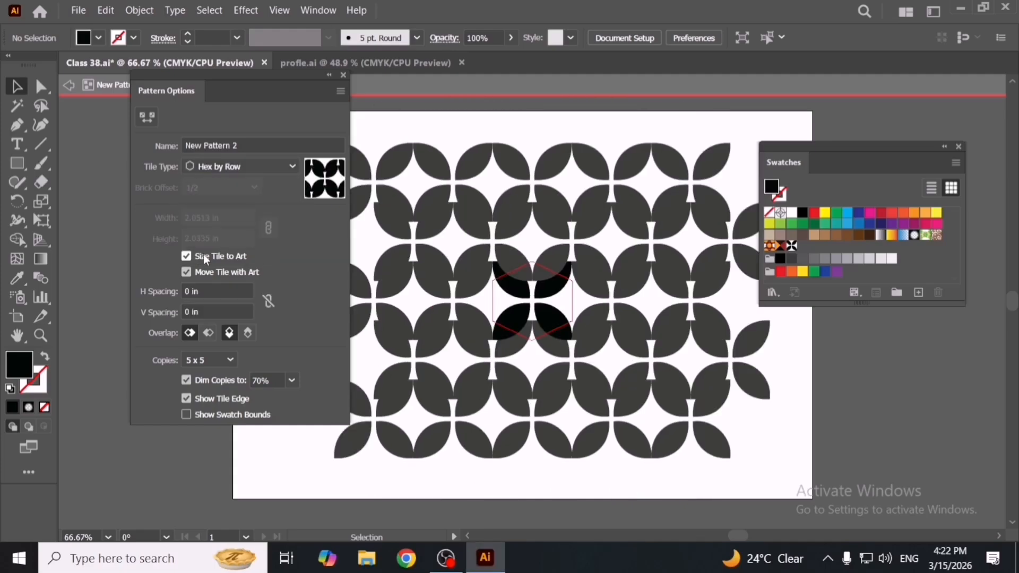
click(233, 166)
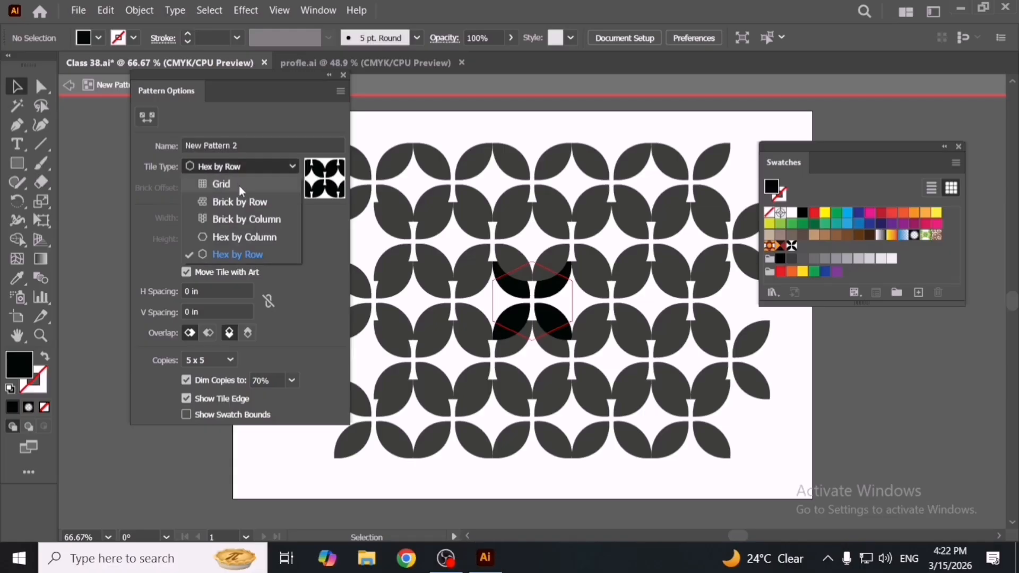
click(239, 186)
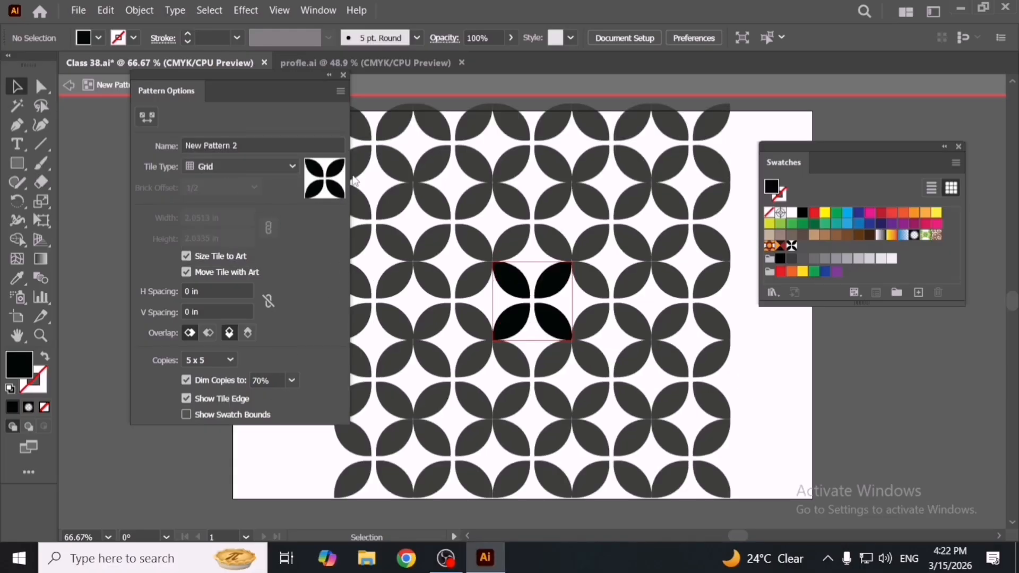
click(344, 76)
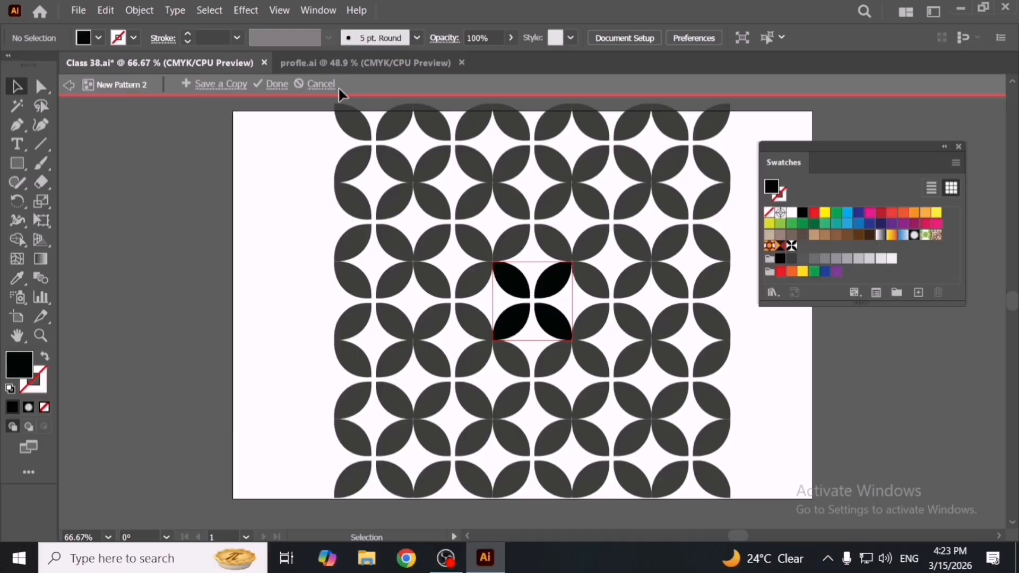
click(69, 87)
- Move the black flower off the artboard to the empty area above the colour palette
click(186, 291)
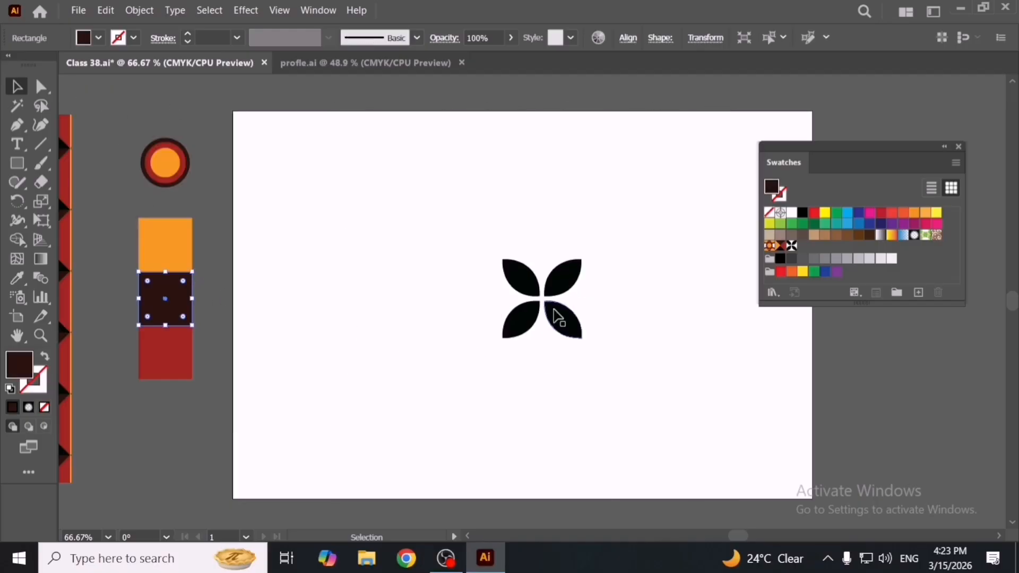
scroll(558, 317, down, 2)
drag(559, 329, 367, 176)
click(382, 282)
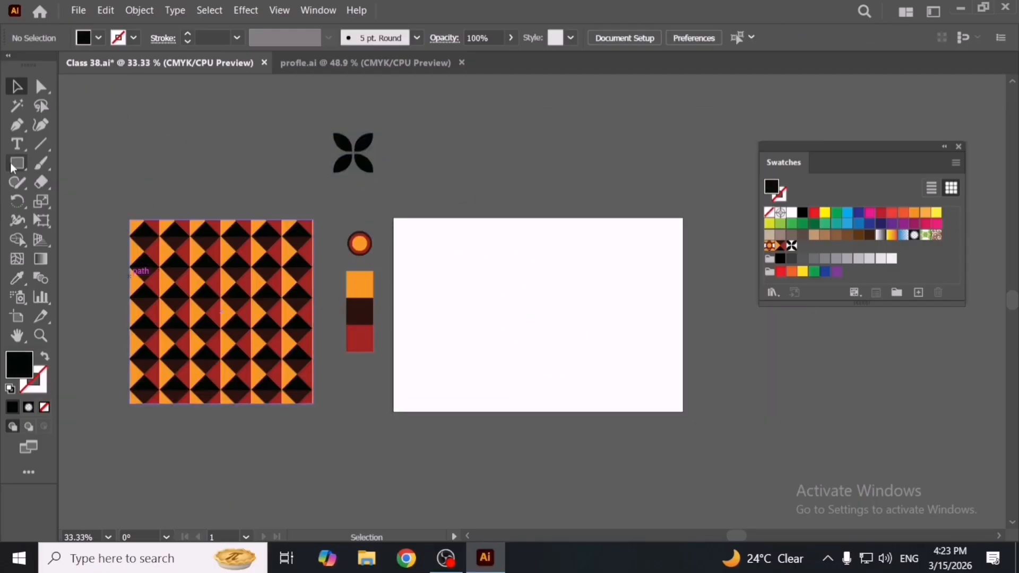
- Draw a rectangle covering most of the artboard and fill it with the black flower pattern swatch
click(14, 166)
mouse_move(413, 233)
mouse_down()
mouse_move(469, 289)
mouse_move(643, 373)
mouse_move(562, 340)
mouse_up()
key(v)
drag(562, 383, 643, 403)
click(792, 246)
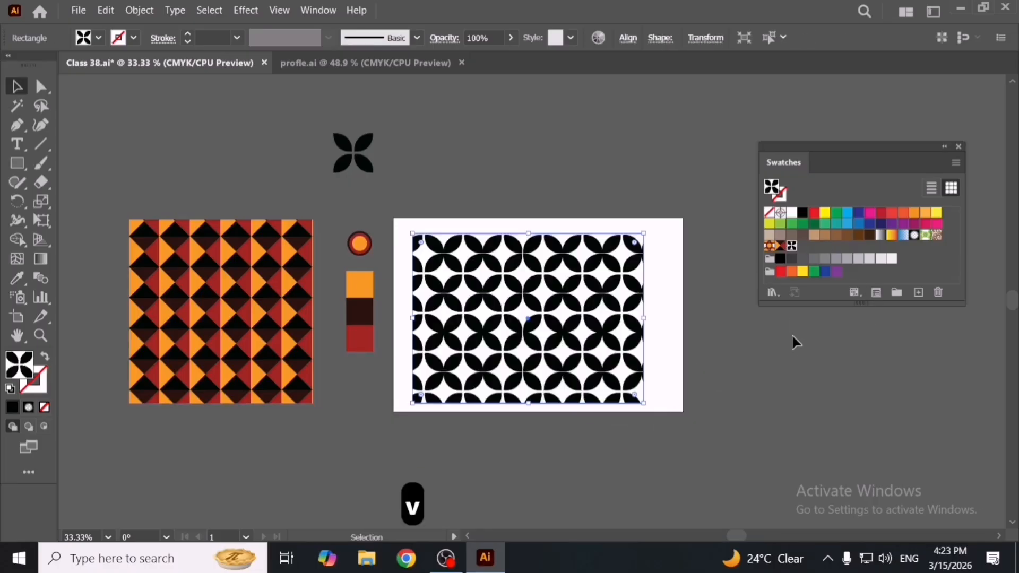
click(757, 375)
- Nudge the pattern-filled rectangle slightly up and to the right on the artboard
scroll(640, 379, up, 2)
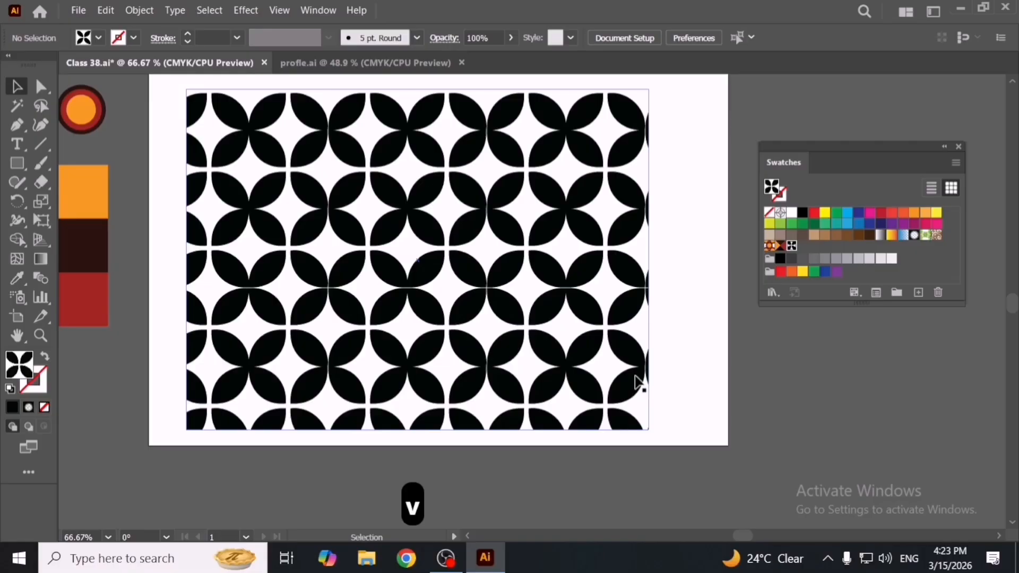
drag(636, 377, 689, 386)
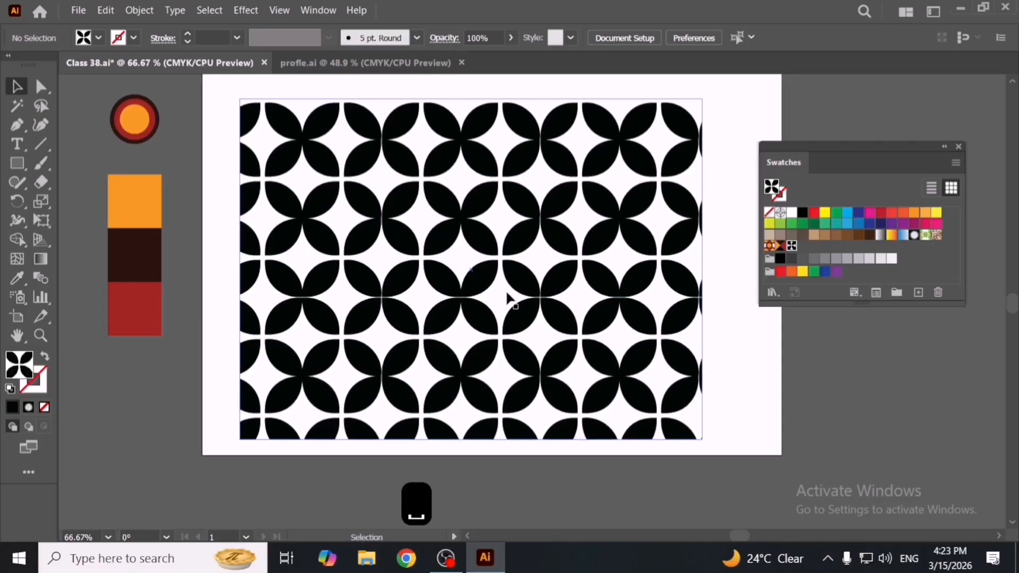
drag(507, 297, 523, 289)
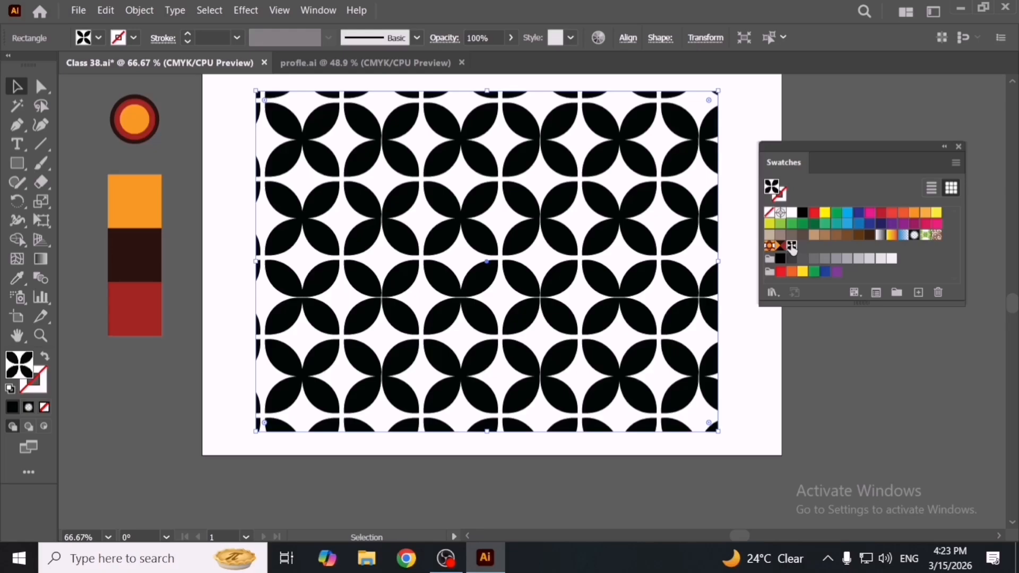
click(759, 328)
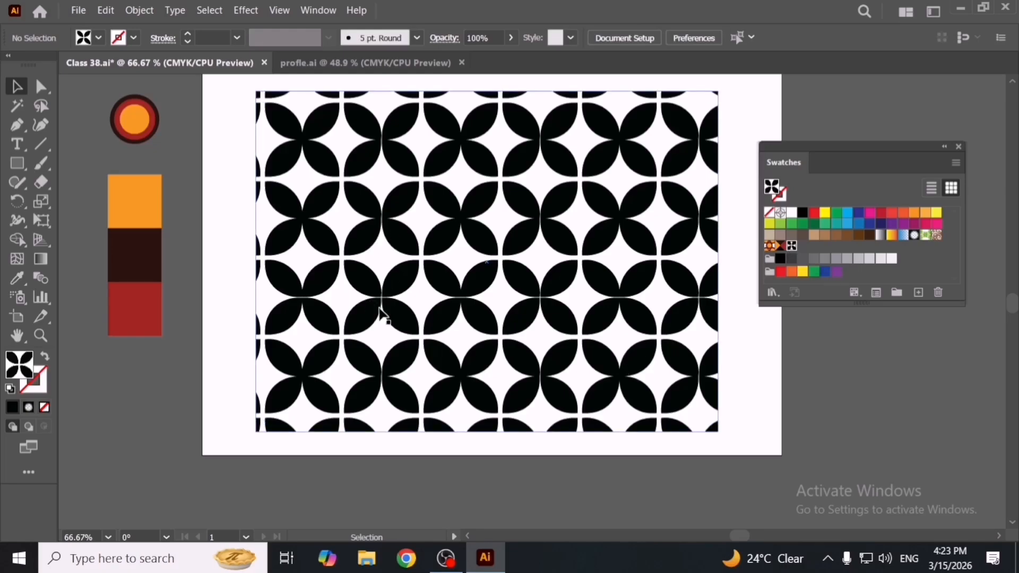
- Check the tiling in the rectangle and open the black flower pattern swatch for editing
scroll(526, 367, down, 3)
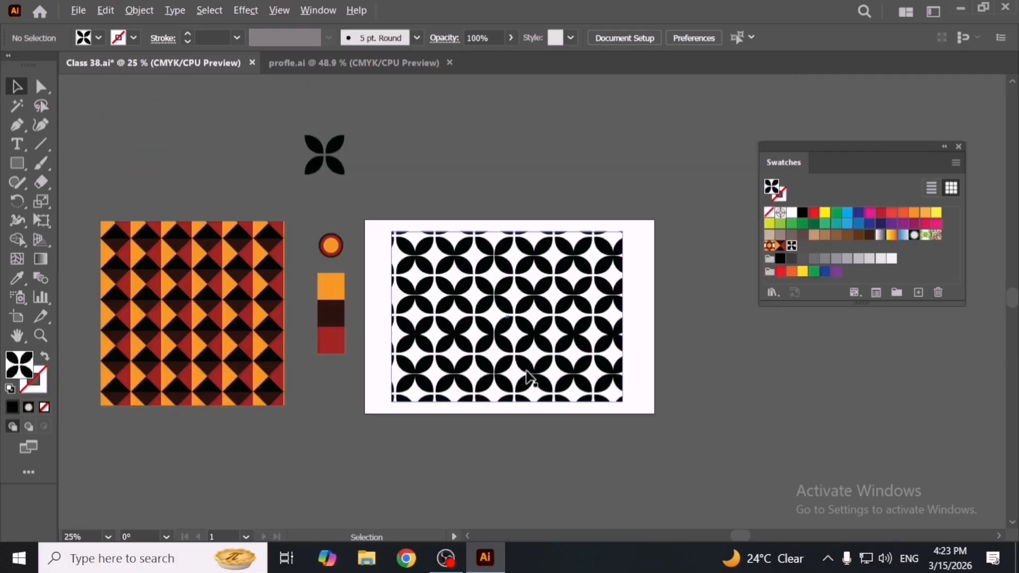
scroll(526, 371, up, 3)
scroll(504, 368, up, 1)
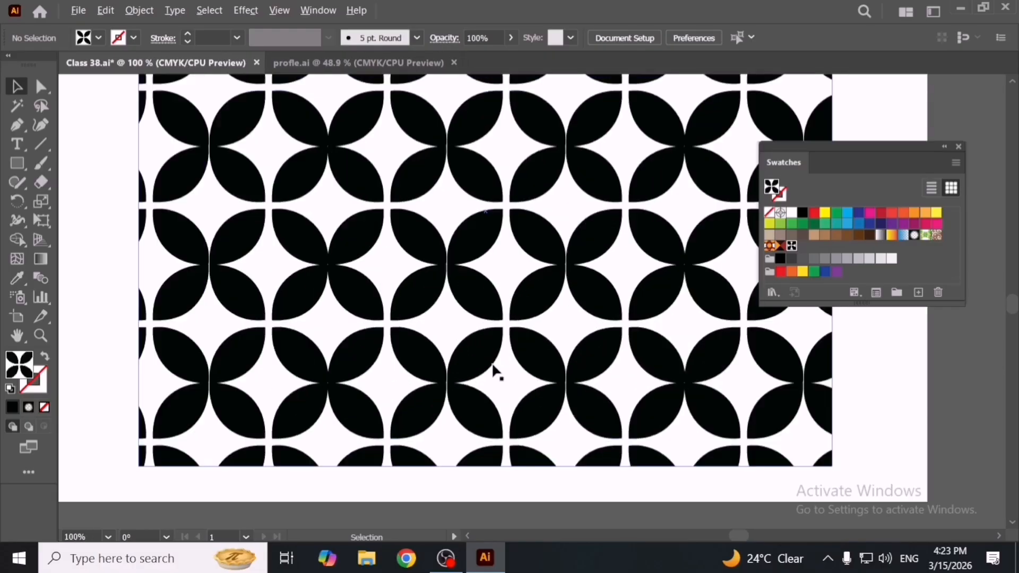
double_click(792, 246)
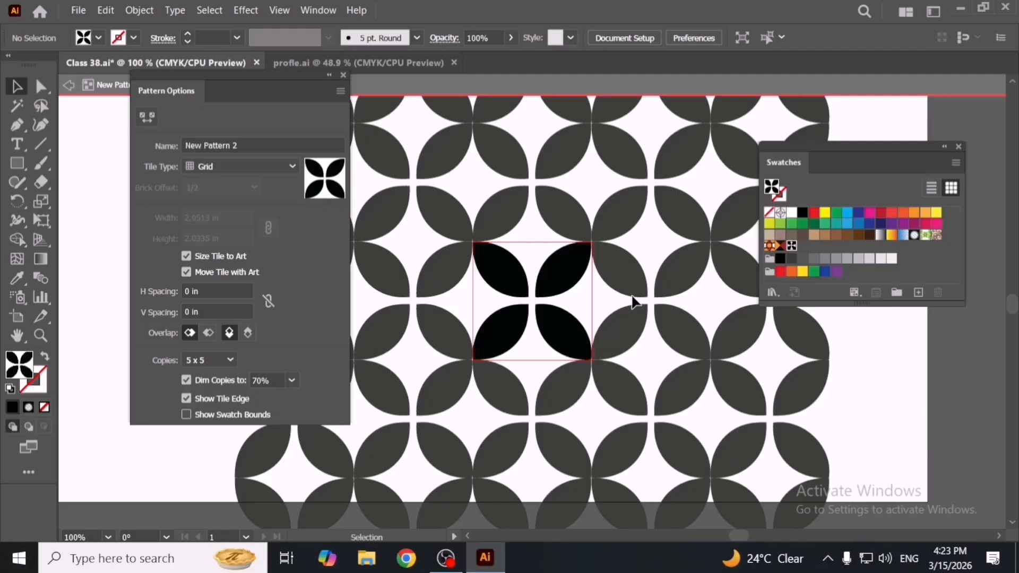
- Try a vertical tile spacing of -0.125 in, and set it back to 0 in
click(229, 310)
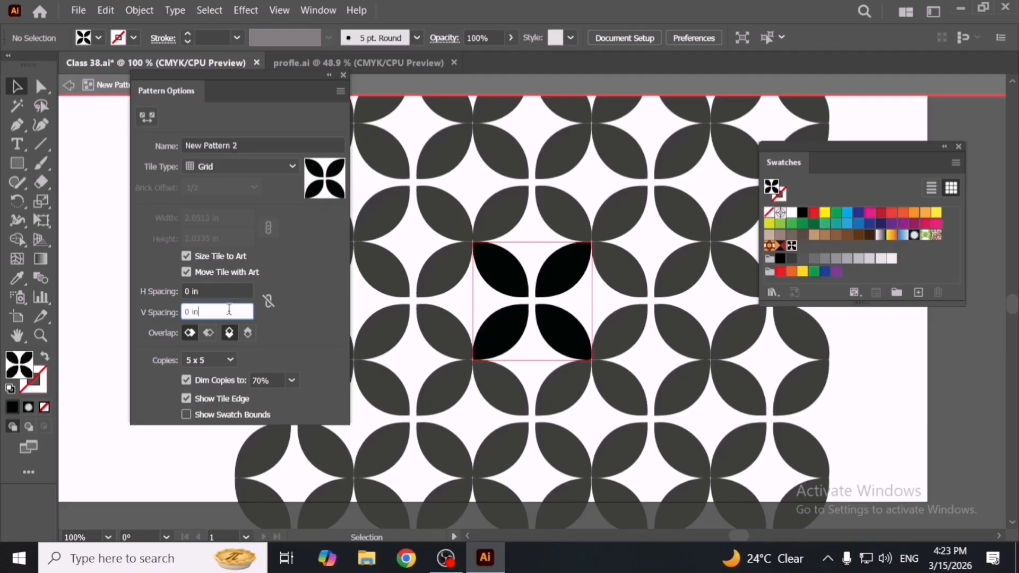
key(Down)
key(Down)
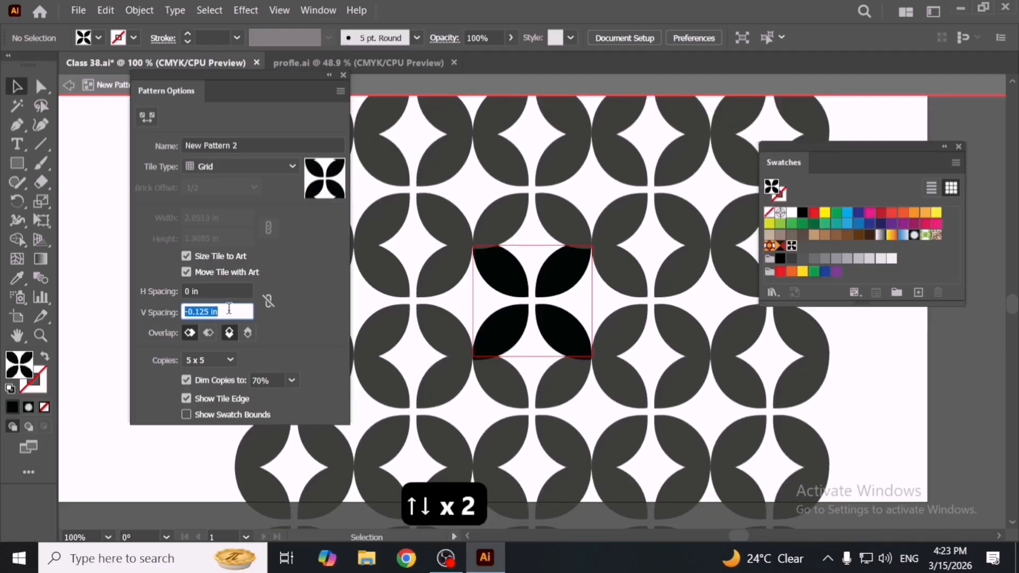
key(Up)
key(Up)
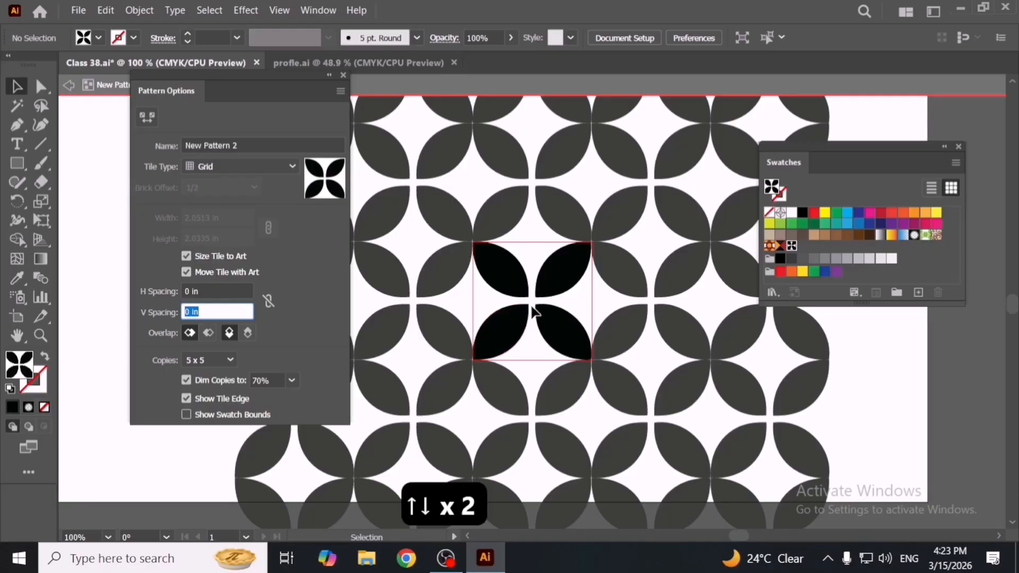
- Move the two lower petals of the pattern tile straight up until they meet the upper petals
click(503, 340)
shift+click(552, 333)
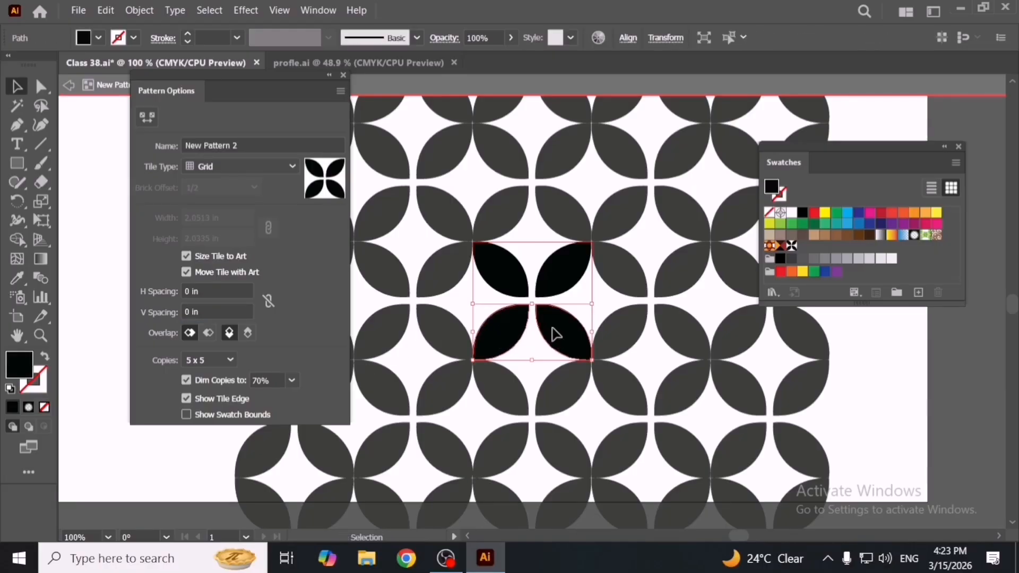
drag(554, 334, 557, 325)
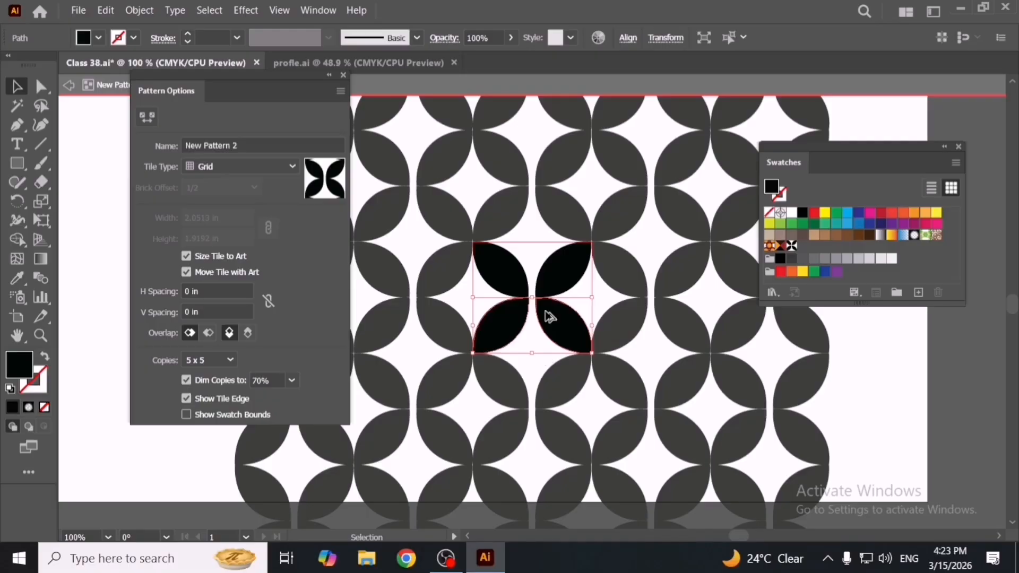
key(ctrl+=)
key(ctrl+=)
key(ctrl+=)
key(ctrl+=)
key(ctrl+=)
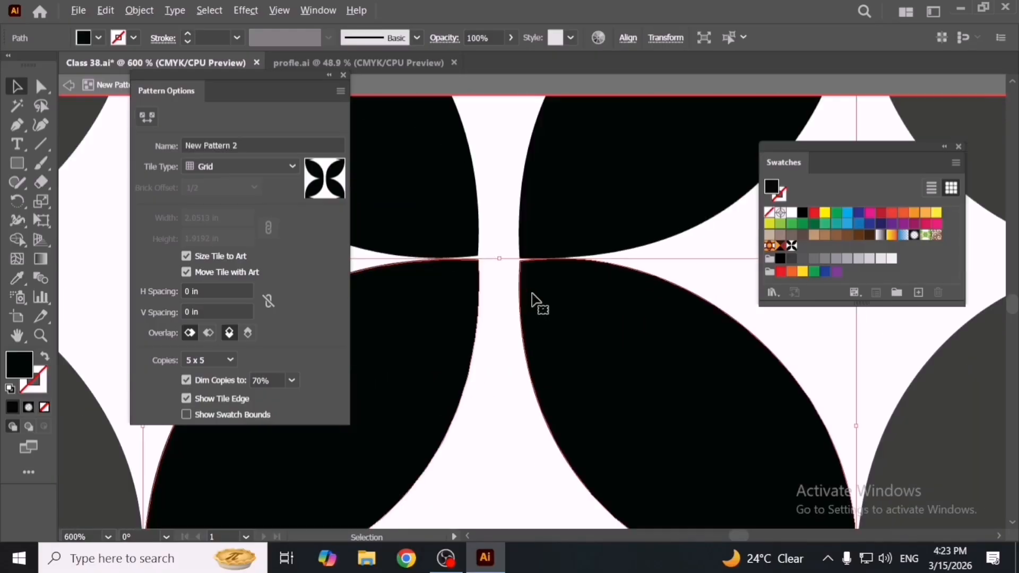
drag(536, 299, 537, 293)
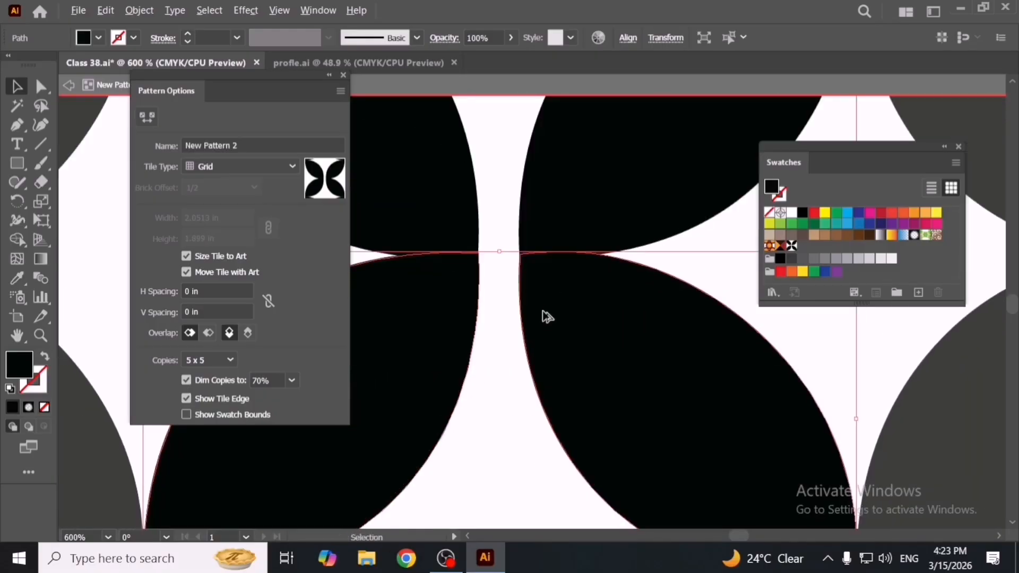
- Deselect the petals, close Pattern Options and exit pattern editing with the changed tile
key(ctrl+minus)
key(ctrl+minus)
key(ctrl+minus)
key(ctrl+minus)
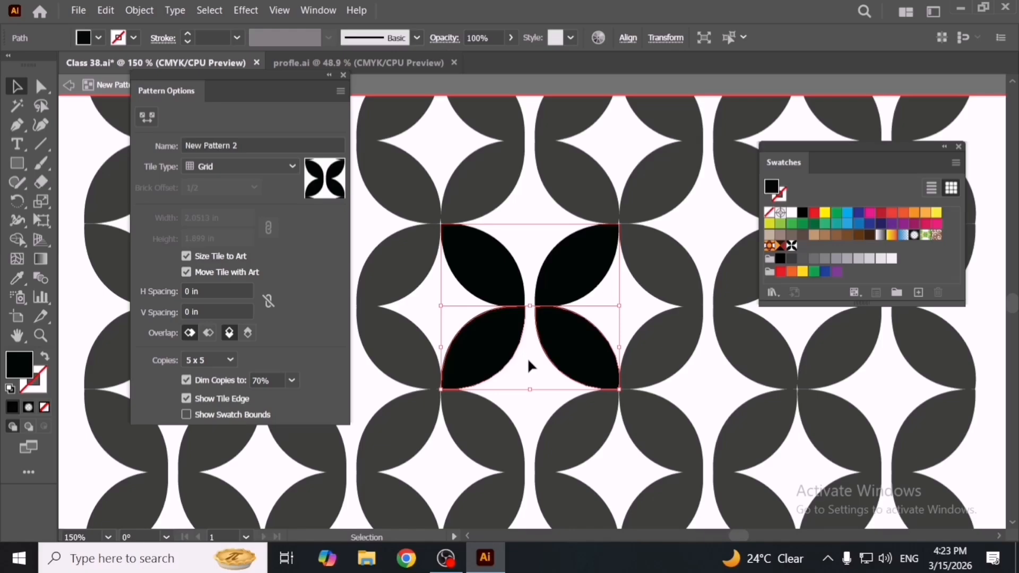
key(ctrl+shift+a)
key(ctrl+minus)
key(ctrl+minus)
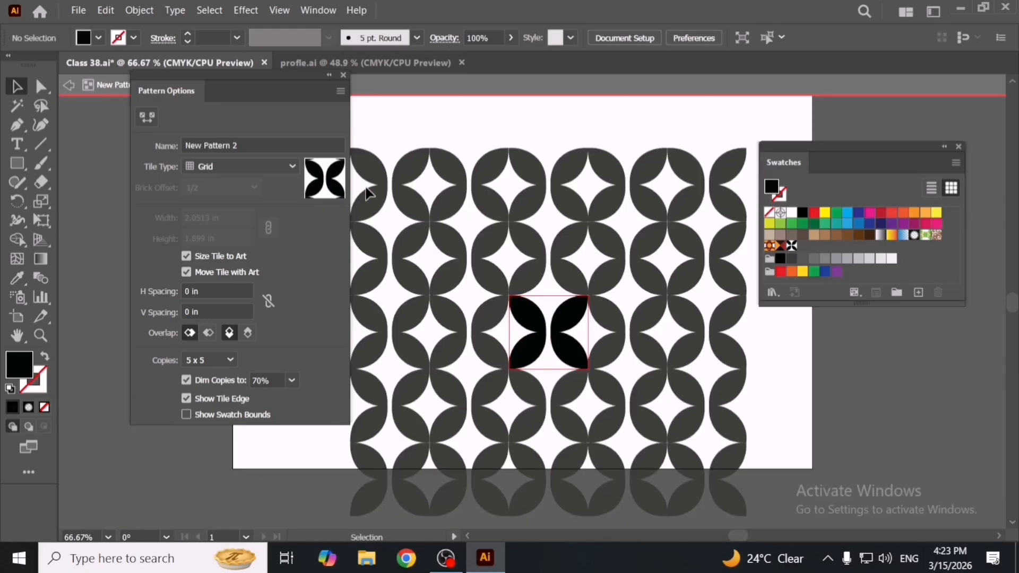
click(343, 76)
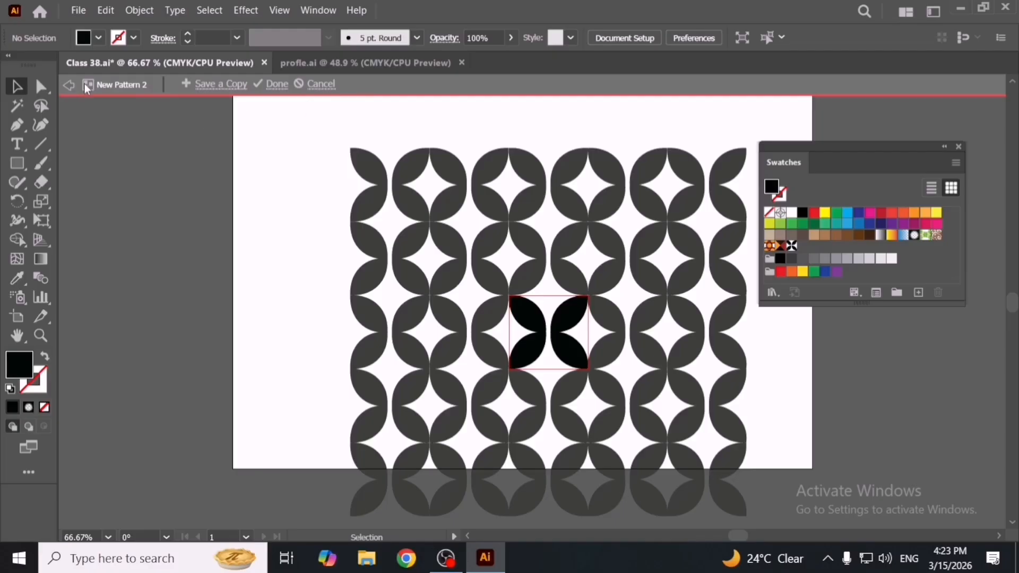
click(65, 85)
- Move the flower-patterned rectangle off the artboard to the far side of the orange and red geometric pattern
click(190, 246)
scroll(670, 431, down, 3)
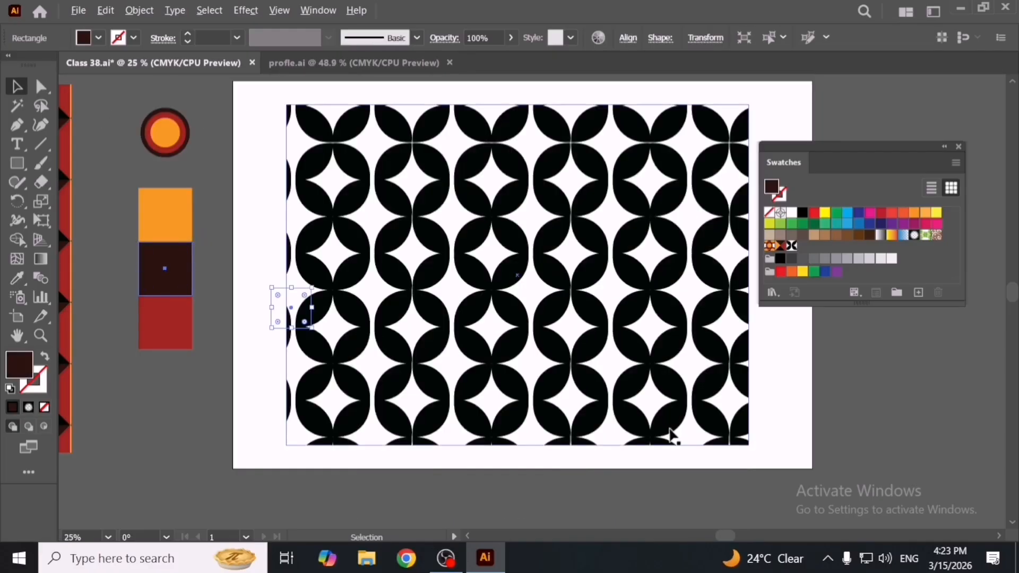
scroll(761, 454, up, 1)
scroll(722, 450, down, 2)
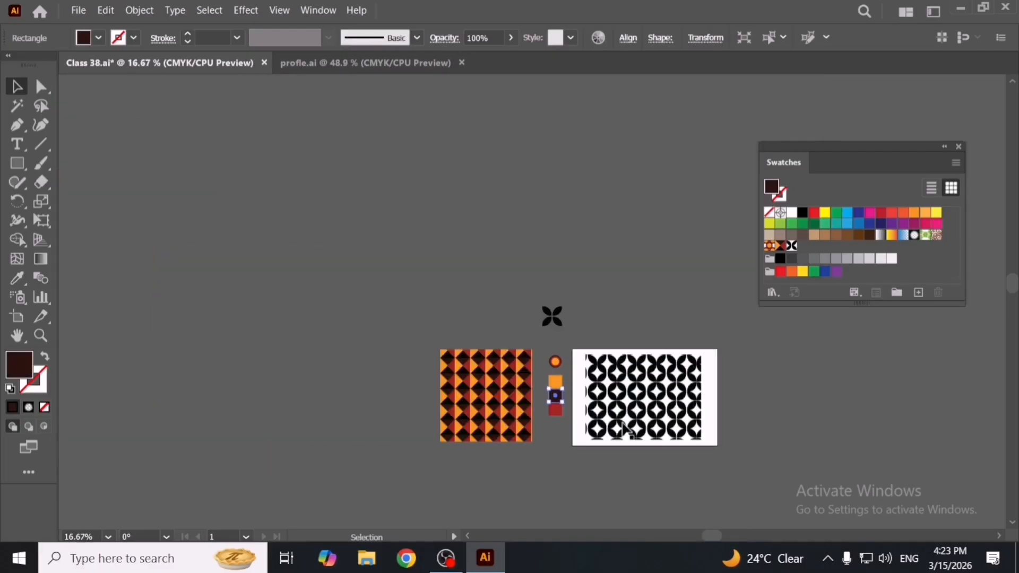
drag(622, 427, 353, 425)
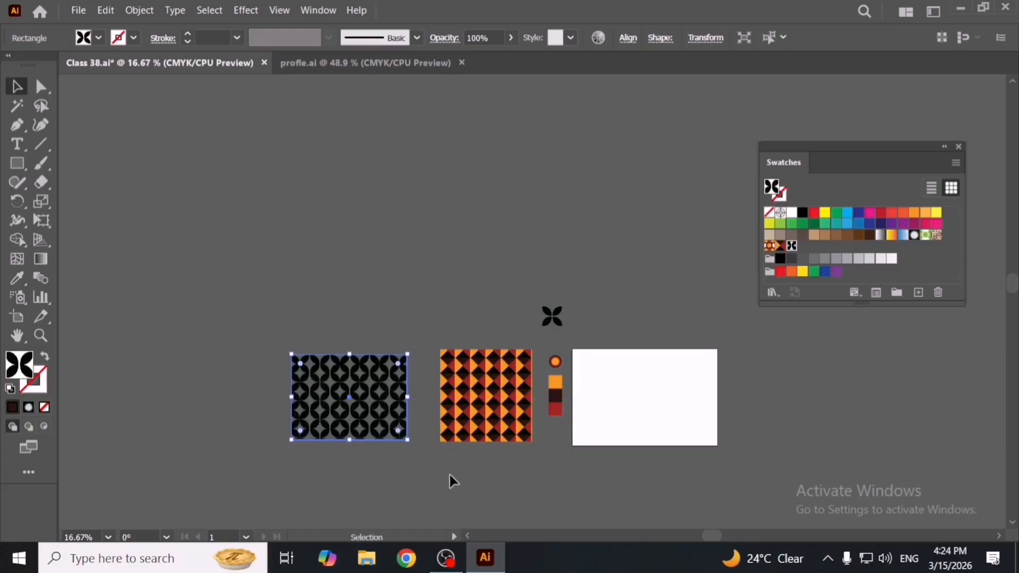
click(496, 457)
scroll(476, 448, up, 2)
drag(465, 432, 527, 409)
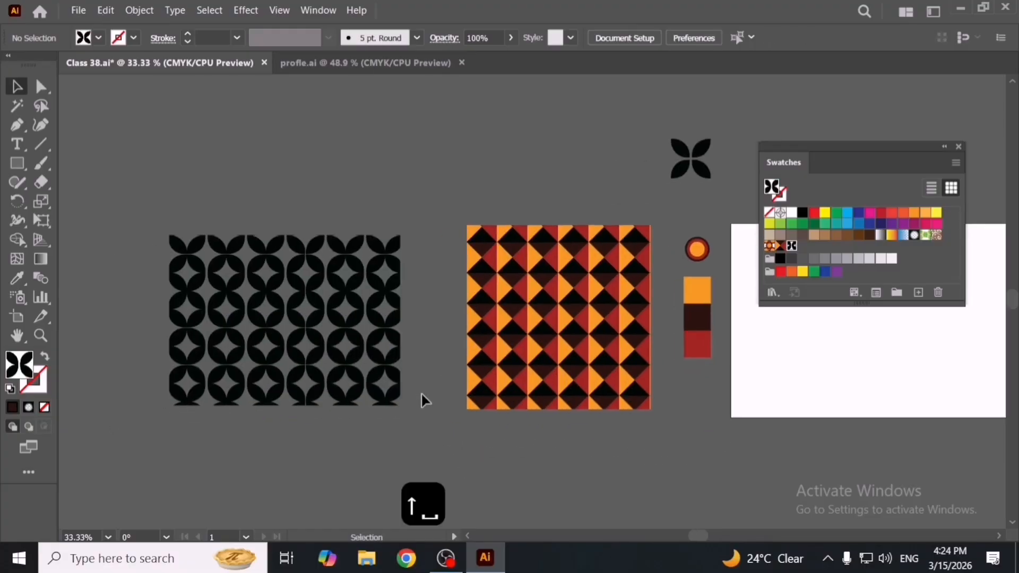
drag(366, 406, 382, 402)
click(460, 441)
drag(776, 407, 672, 397)
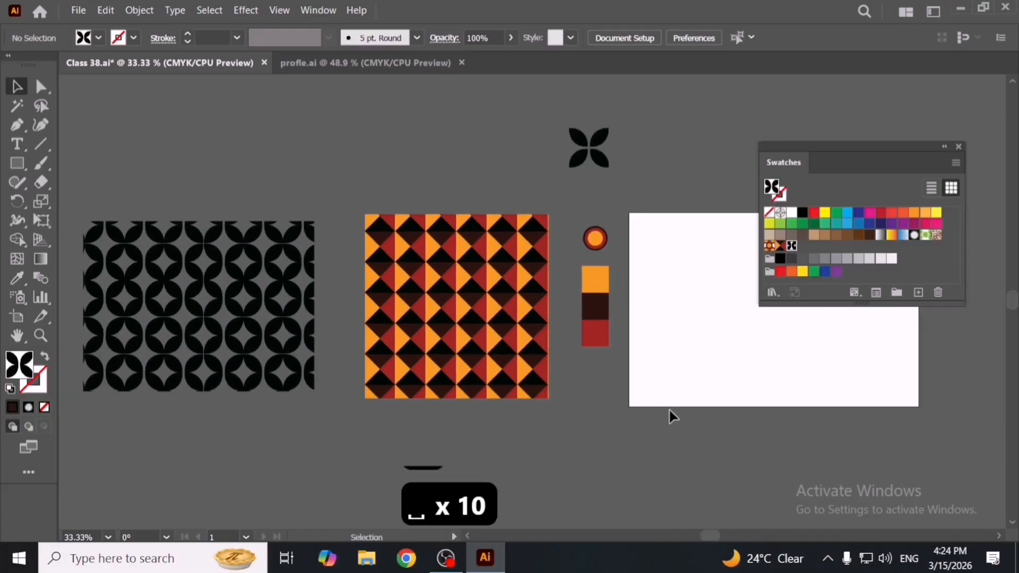
- Delete the loose black four-petal flower and the orange ringed circle above the palette squares
drag(575, 123, 622, 167)
key(Delete)
key(Delete)
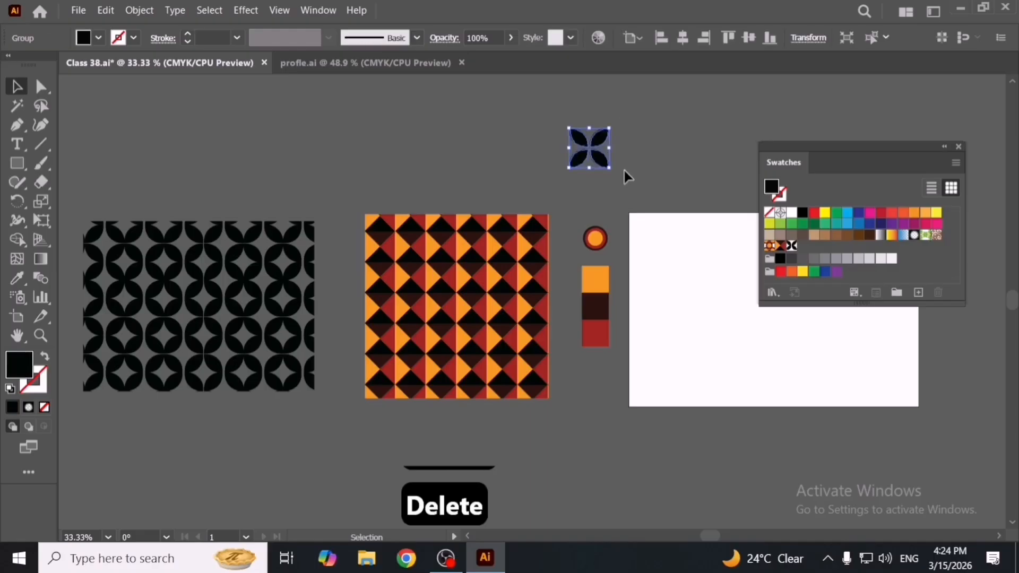
drag(608, 260, 608, 260)
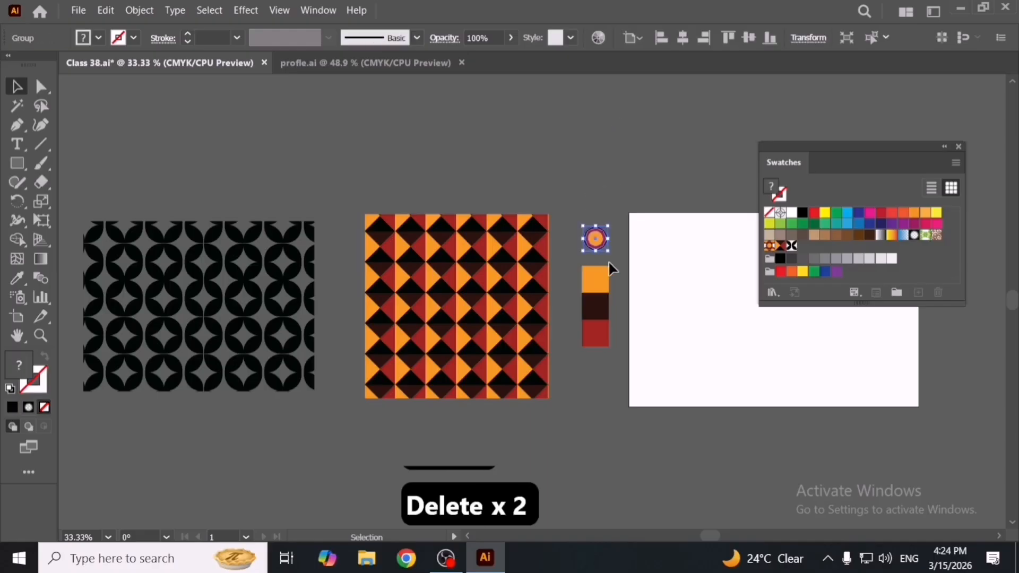
key(Delete)
- Close the Swatches panel and draw a black hexagon with horizontal upper and lower edges near the artboard's center
drag(687, 299, 659, 337)
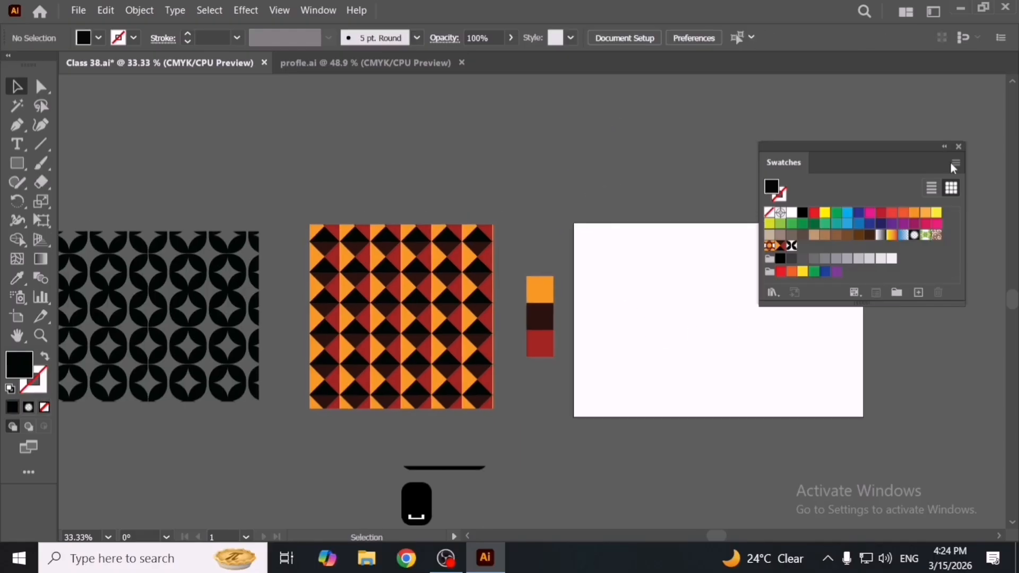
click(958, 147)
drag(841, 268, 600, 273)
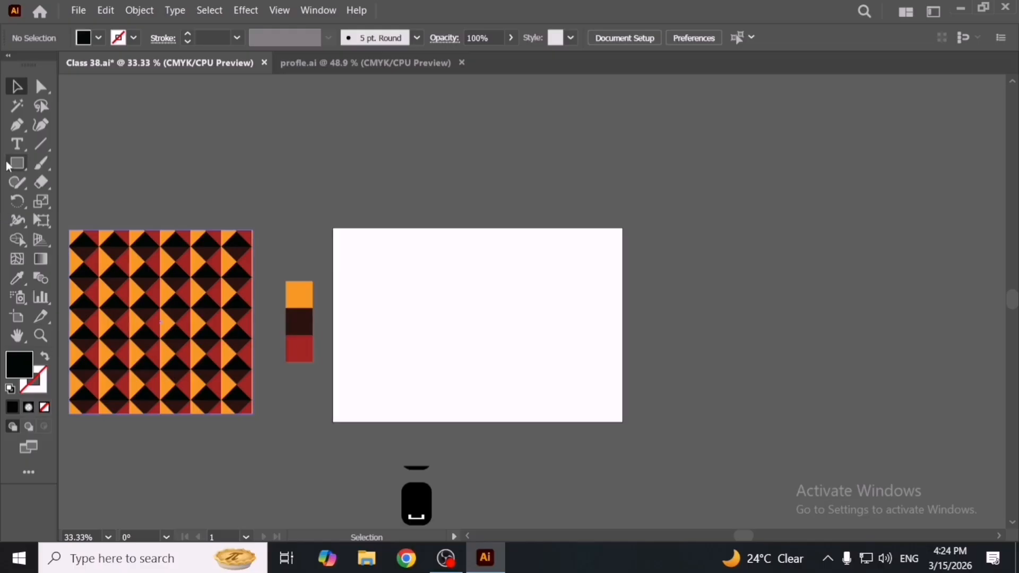
drag(8, 166, 115, 218)
key(ctrl+1)
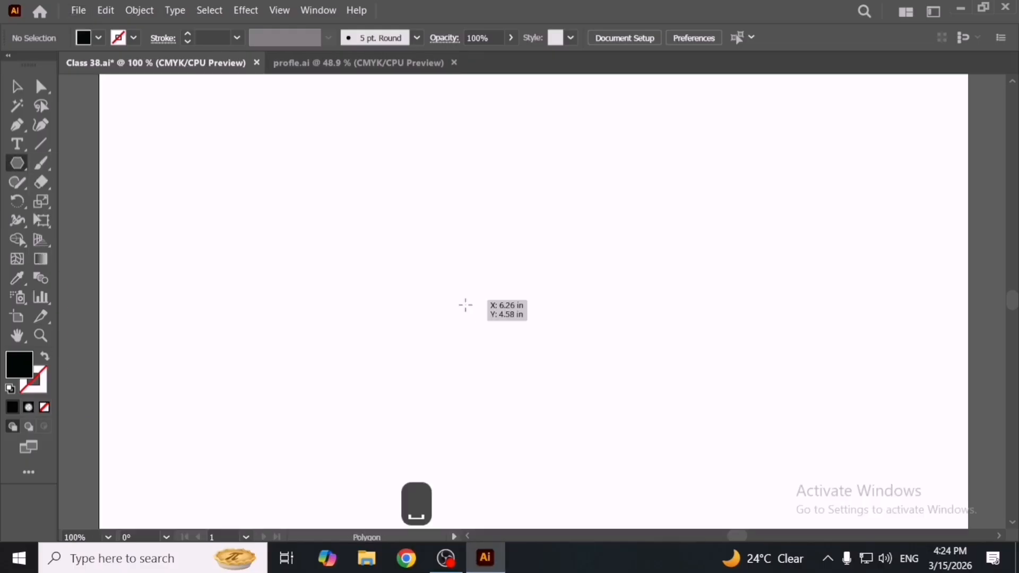
drag(465, 305, 559, 361)
key(v)
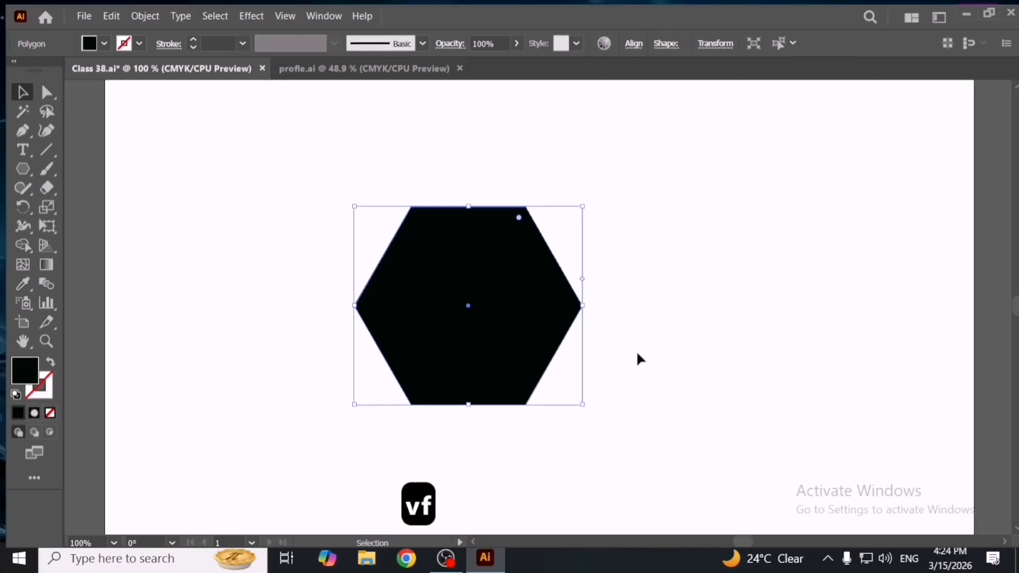
key(f)
key(f)
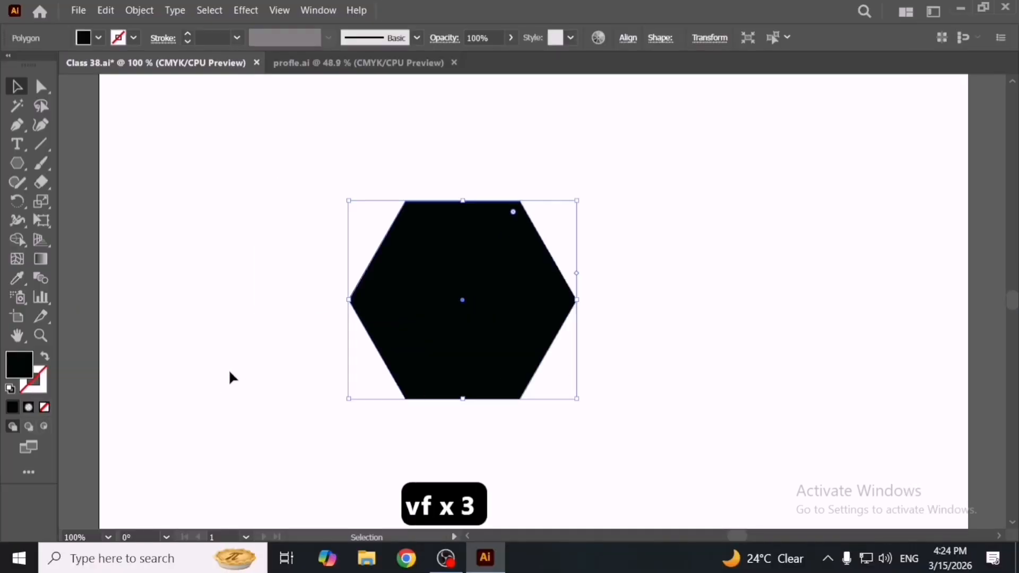
drag(500, 333, 504, 334)
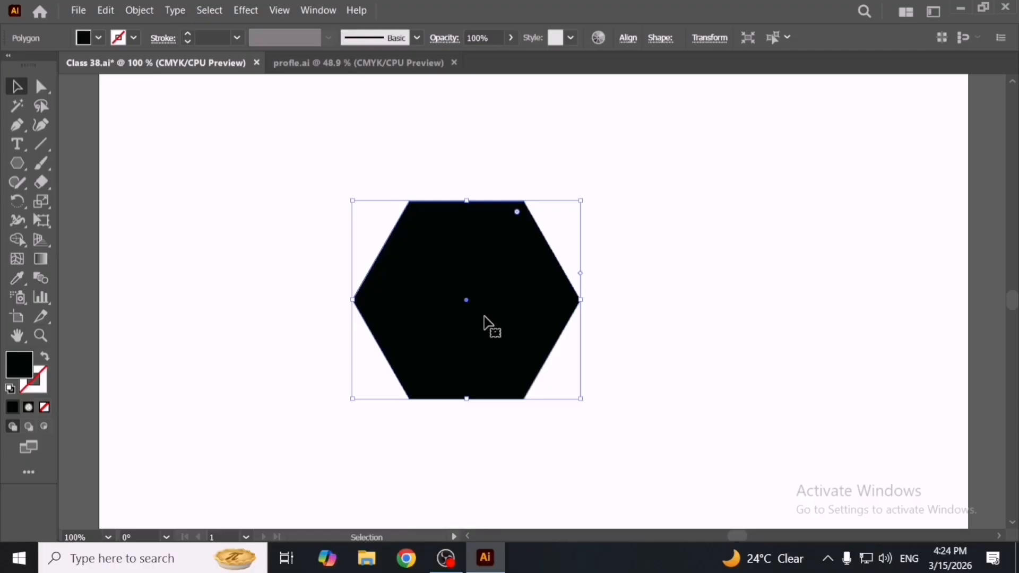
- Try to draw diagonal Pen lines between opposite corners of the hexagon
click(17, 125)
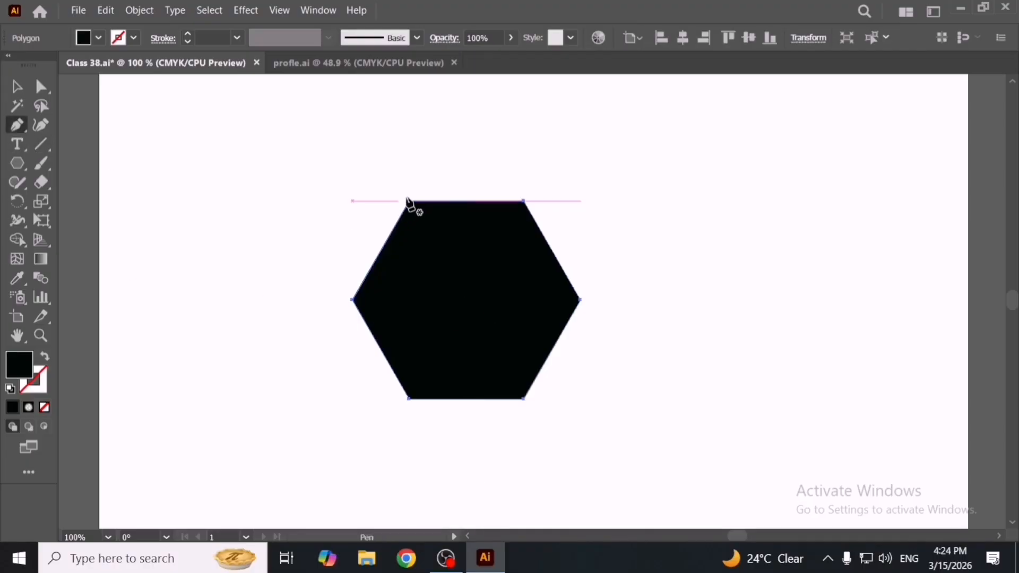
key(v)
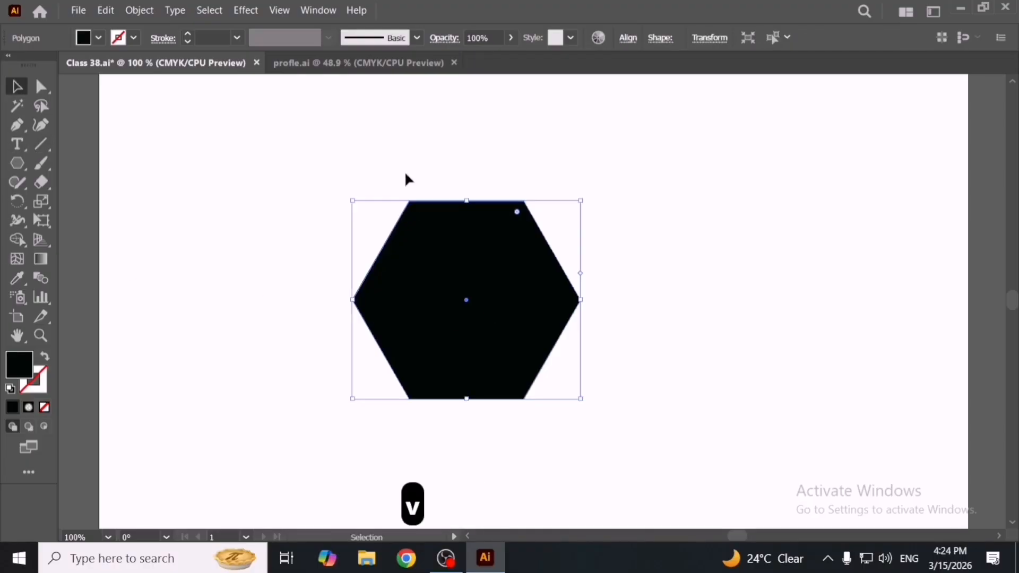
click(405, 178)
key(p)
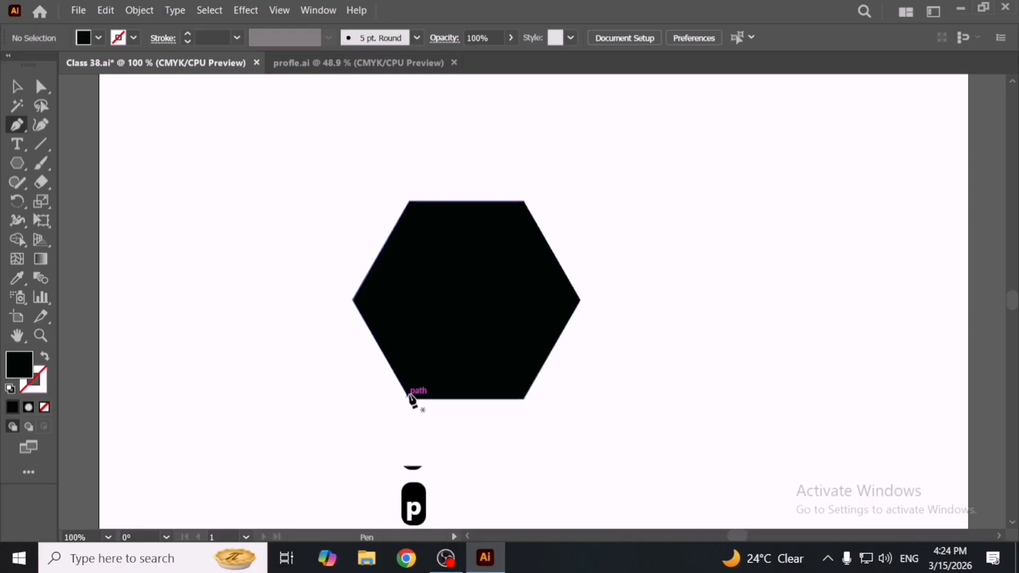
click(409, 398)
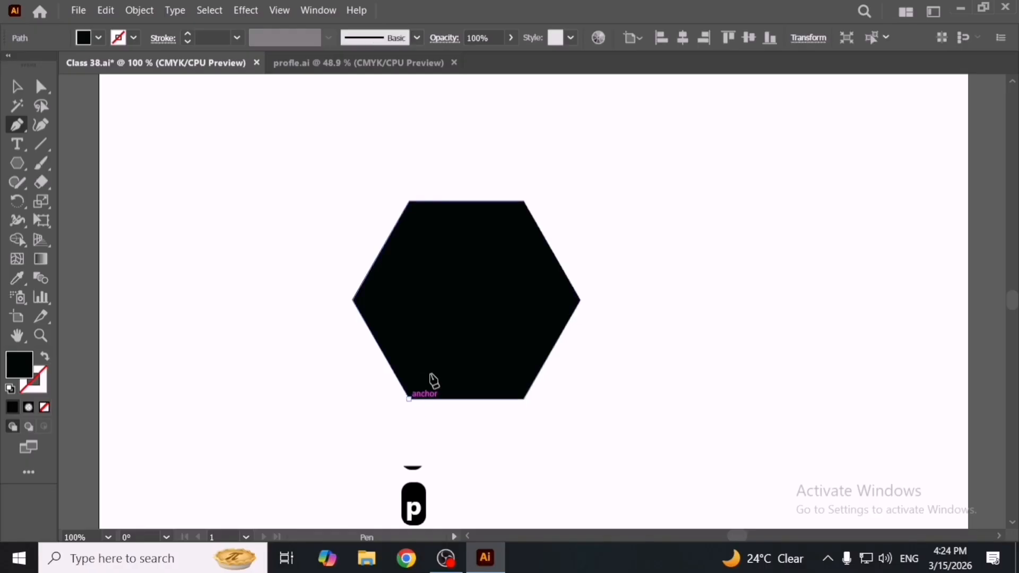
click(524, 202)
key(v)
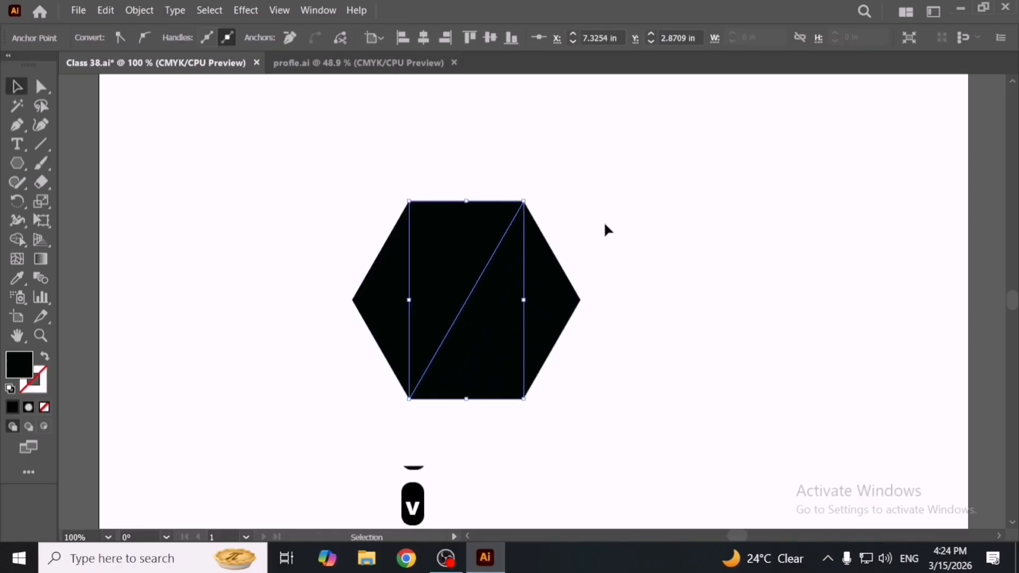
key(p)
click(409, 202)
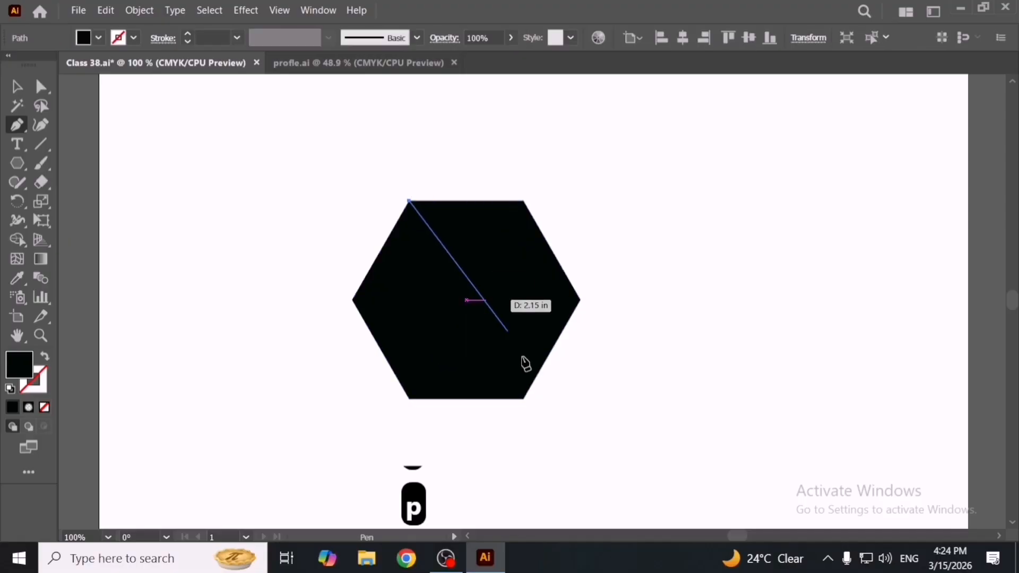
click(526, 399)
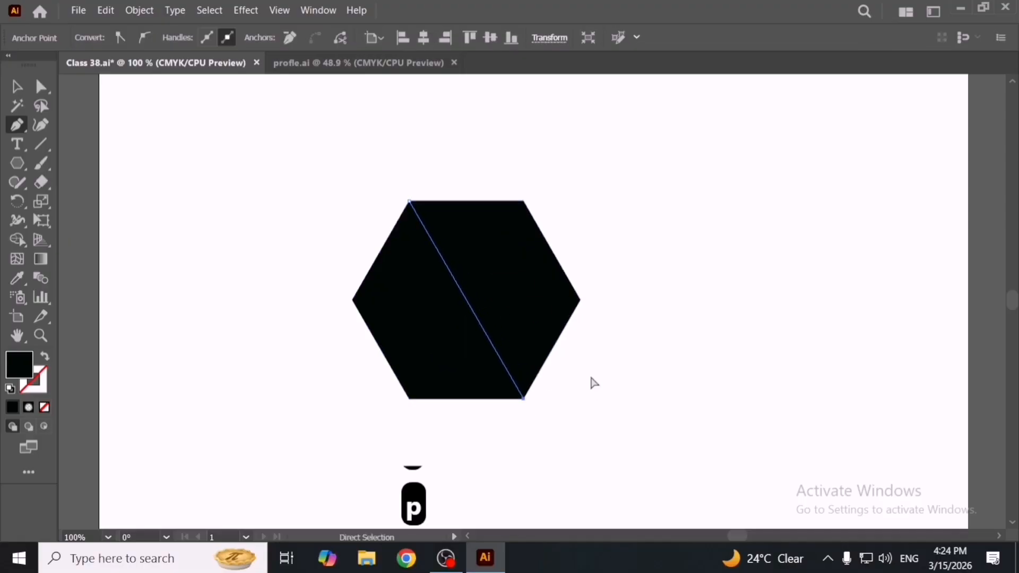
- Undo the diagonal lines and delete the stray anchor point left at the hexagon's lower corner
key(ctrl+z)
key(ctrl+z)
key(v)
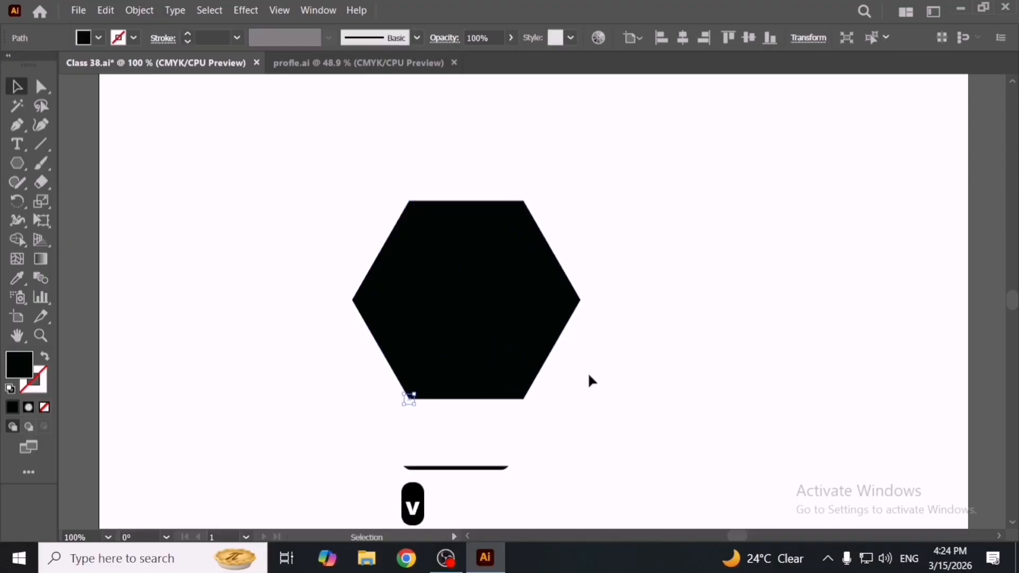
click(587, 371)
drag(513, 351, 546, 335)
drag(367, 385, 424, 413)
key(Delete)
key(Delete)
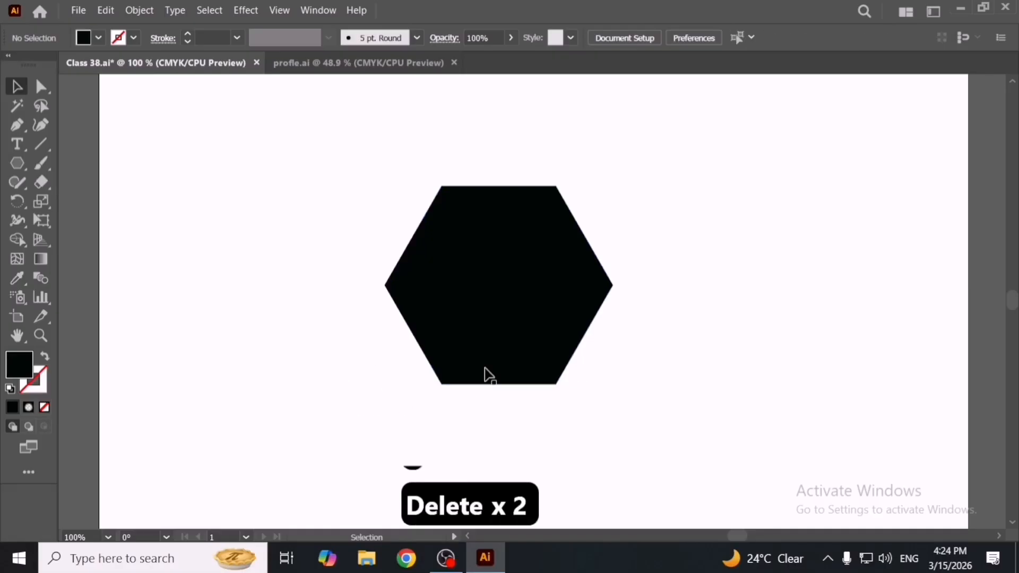
- Shift the hexagon down toward the left, duplicate it in place and shrink the copy proportionally around its center
drag(498, 332, 431, 371)
key(ctrl+c)
key(ctrl+f)
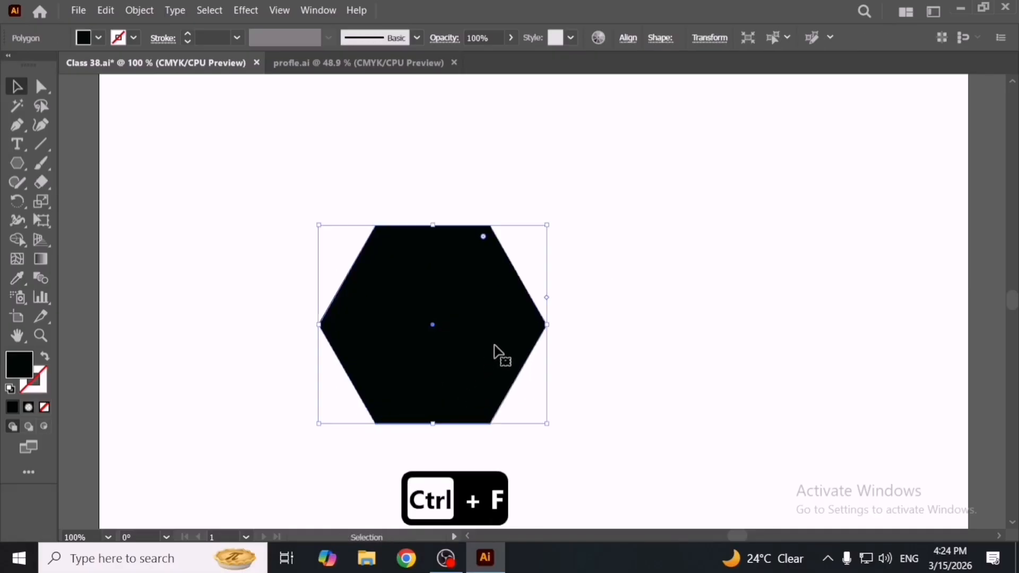
drag(546, 324, 521, 328)
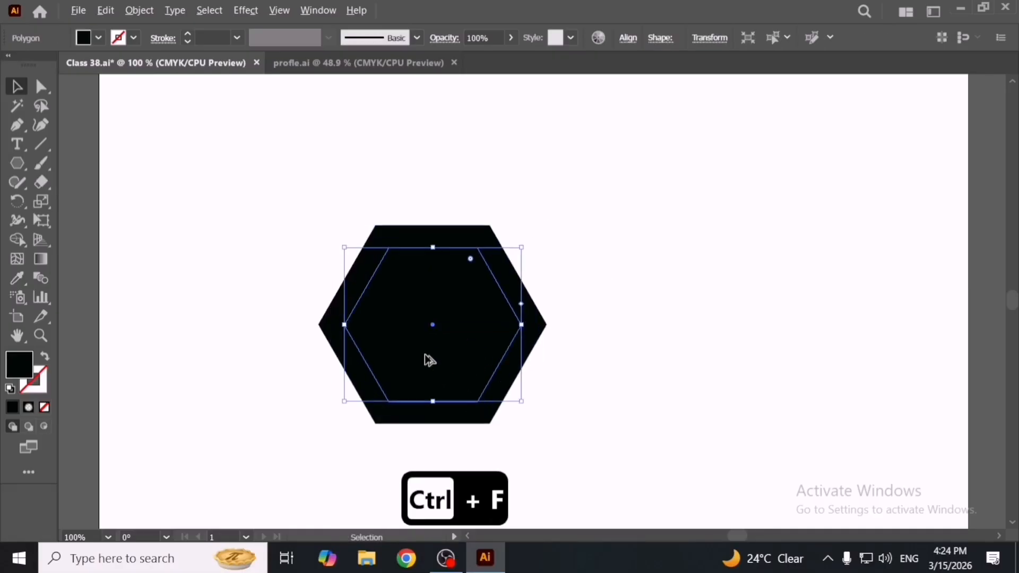
- Fill the inner hexagon with the red sampled from the lowest palette square
scroll(426, 372, down, 2)
drag(342, 359, 403, 362)
scroll(403, 362, up, 1)
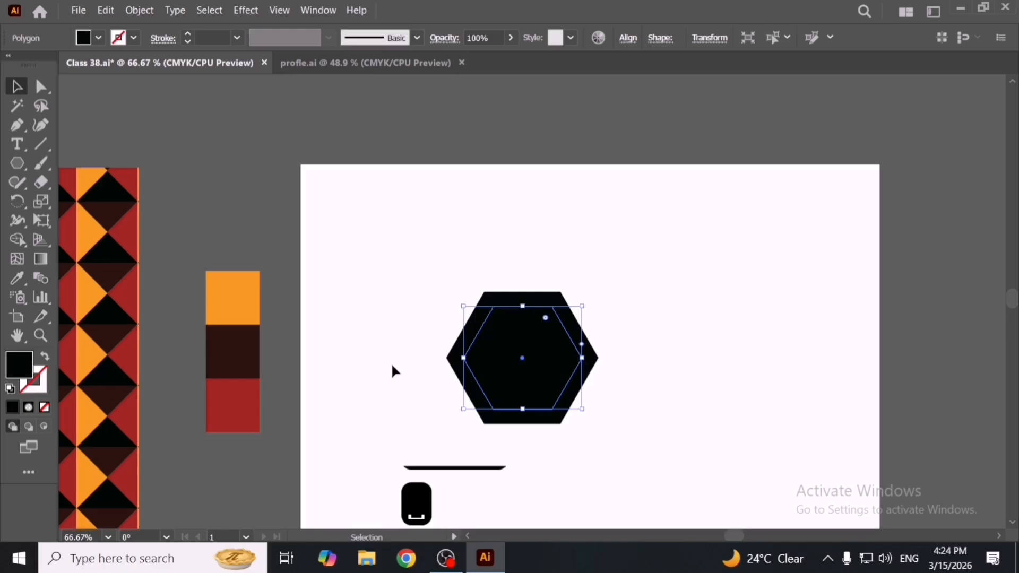
scroll(392, 366, up, 1)
key(i)
click(240, 418)
key(v)
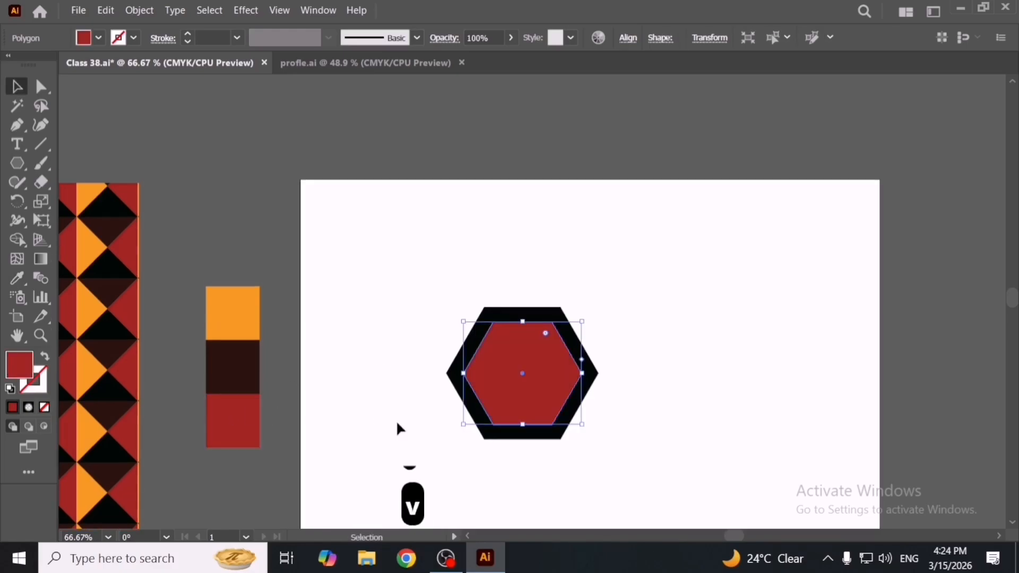
- Fill the outer hexagon with the dark brown sampled from the middle palette square
click(444, 394)
click(460, 397)
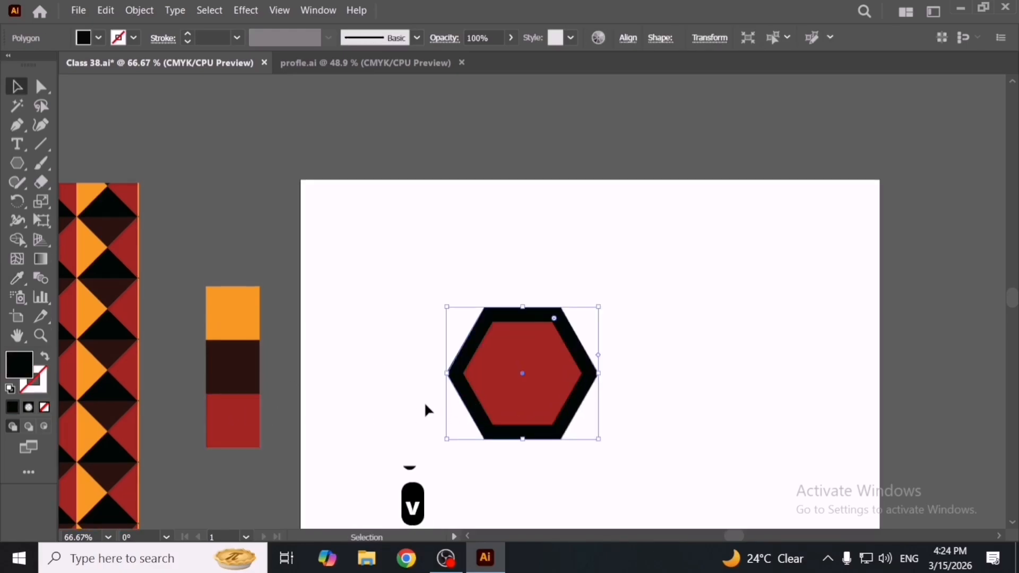
key(u)
key(i)
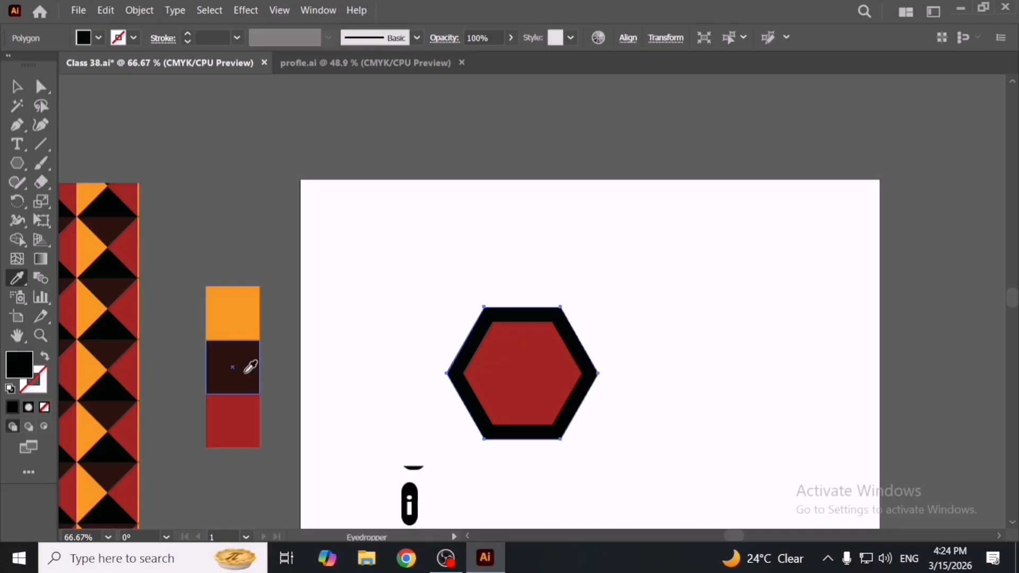
click(243, 372)
key(v)
click(377, 432)
drag(376, 432, 356, 365)
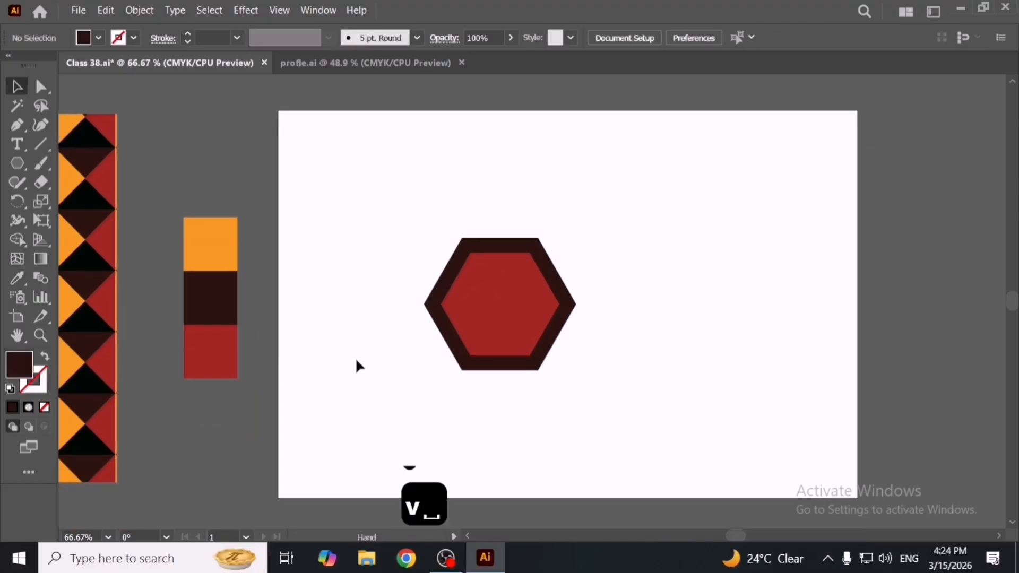
- Duplicate the red hexagon in place and shrink the copy proportionally around its center
click(480, 330)
key(ctrl+c)
key(ctrl+f)
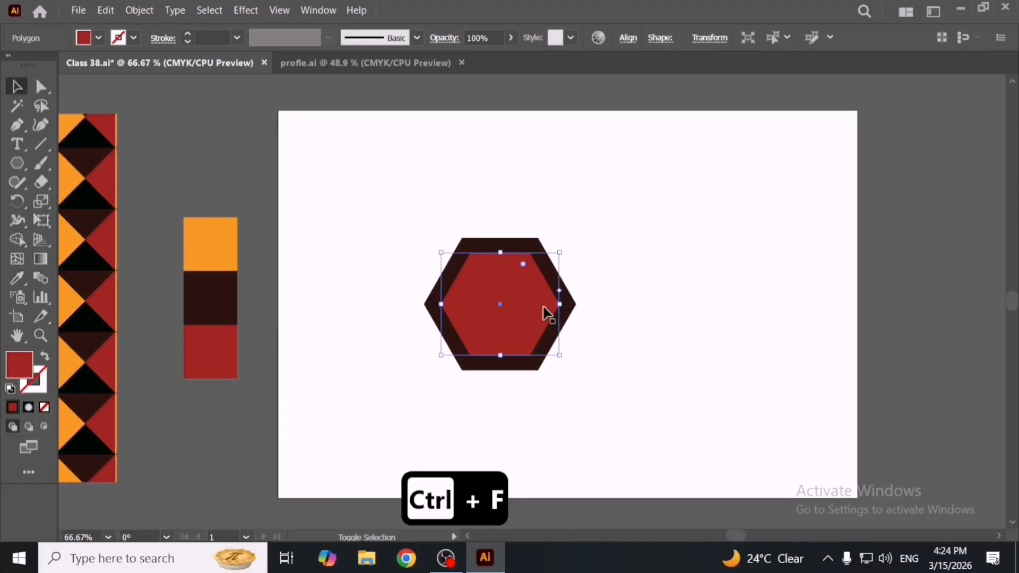
shift+click(543, 307)
click(549, 308)
mouse_move(559, 305)
mouse_down()
mouse_move(566, 300)
mouse_move(542, 304)
mouse_up()
- Fill the innermost hexagon with the orange sampled from the uppermost palette square
key(i)
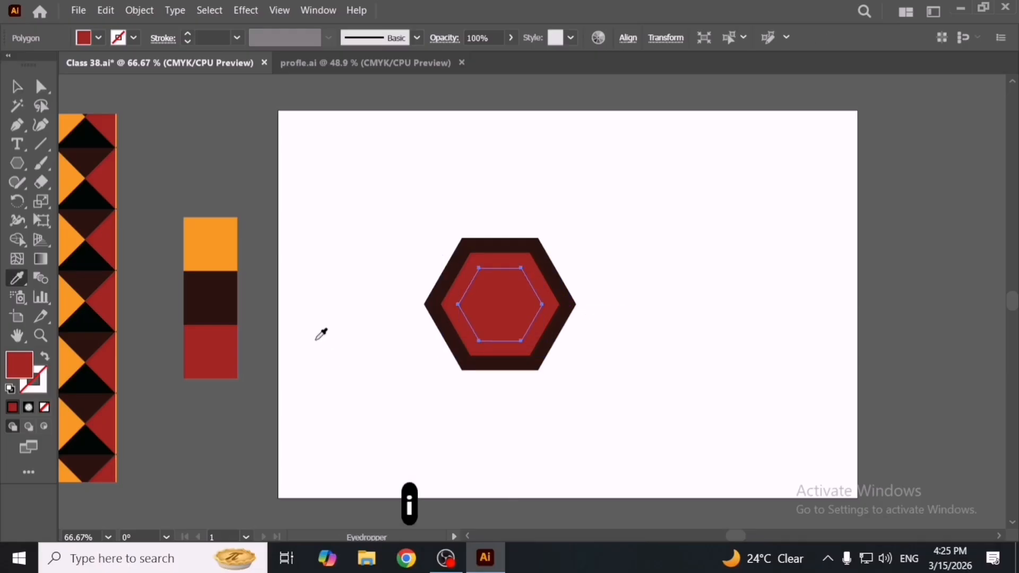
click(223, 239)
key(v)
click(408, 383)
scroll(409, 383, down, 2)
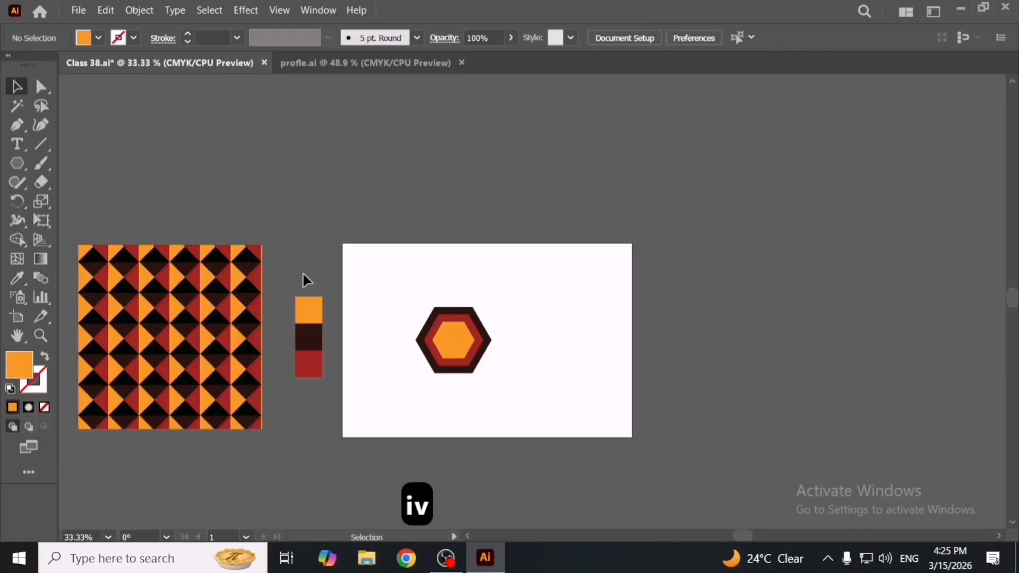
- Delete the three color palette squares beside the artboard
drag(302, 276, 326, 206)
key(Delete)
key(Delete)
- Shrink the three nested hexagons proportionally and group them into one motif
drag(387, 300, 551, 323)
scroll(491, 365, up, 2)
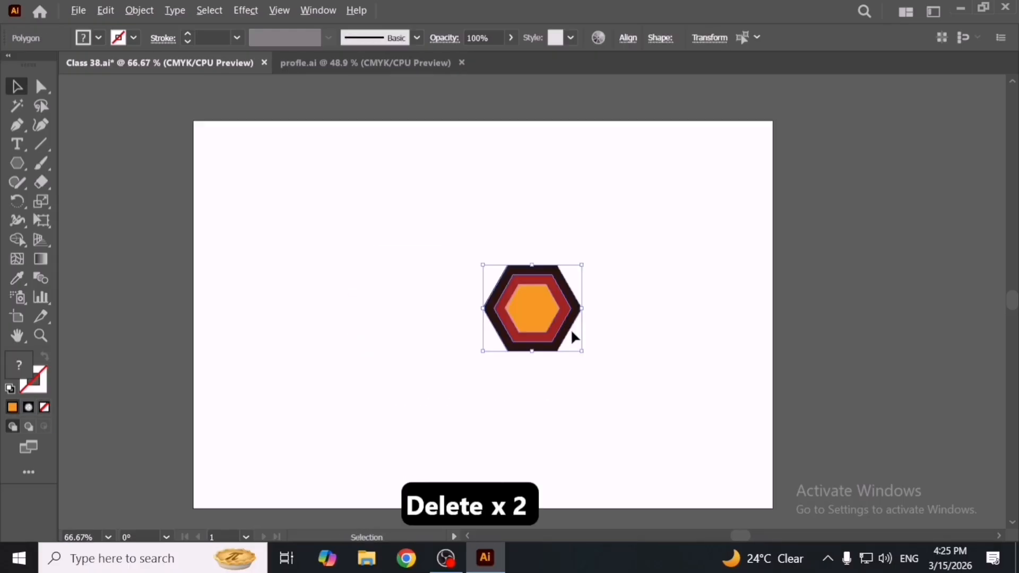
scroll(571, 333, down, 2)
key(space)
drag(460, 374, 684, 368)
drag(235, 375, 196, 352)
scroll(419, 334, up, 2)
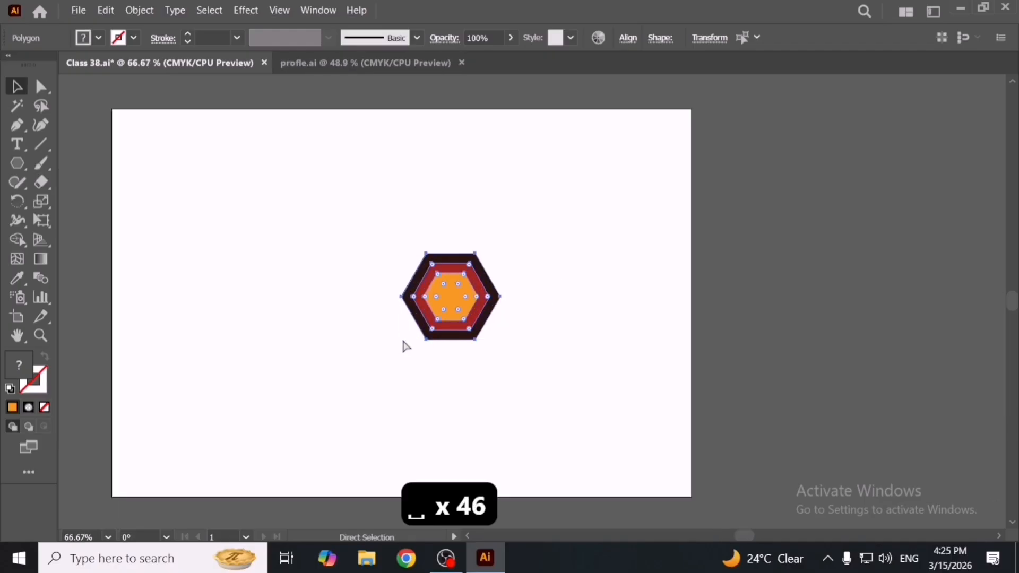
key(ctrl+g)
drag(499, 342, 474, 316)
- Make a pattern from the hexagon group and set its tile type to Hex by Column
click(137, 17)
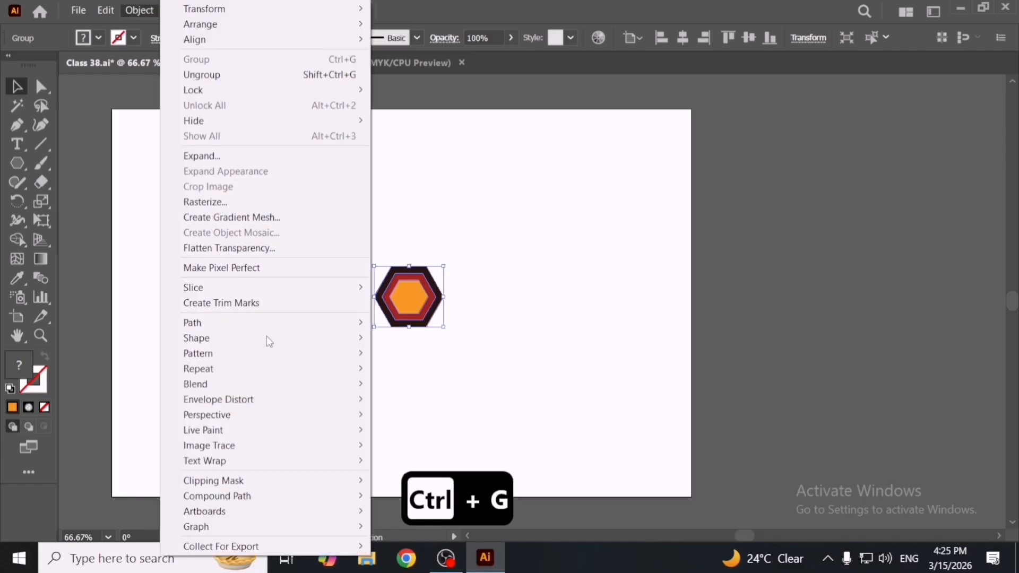
mouse_move(296, 357)
click(379, 359)
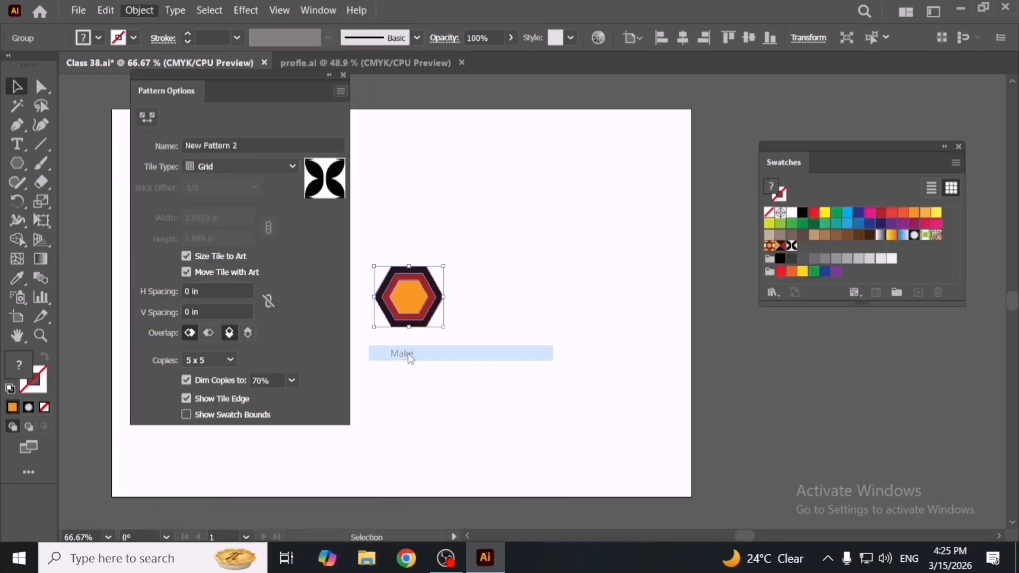
click(657, 308)
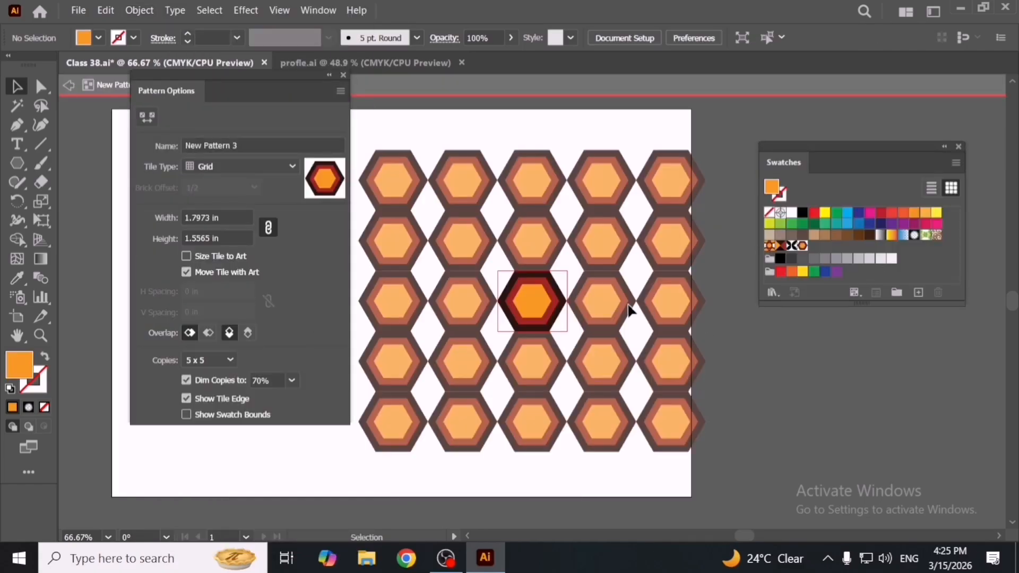
click(265, 161)
click(273, 237)
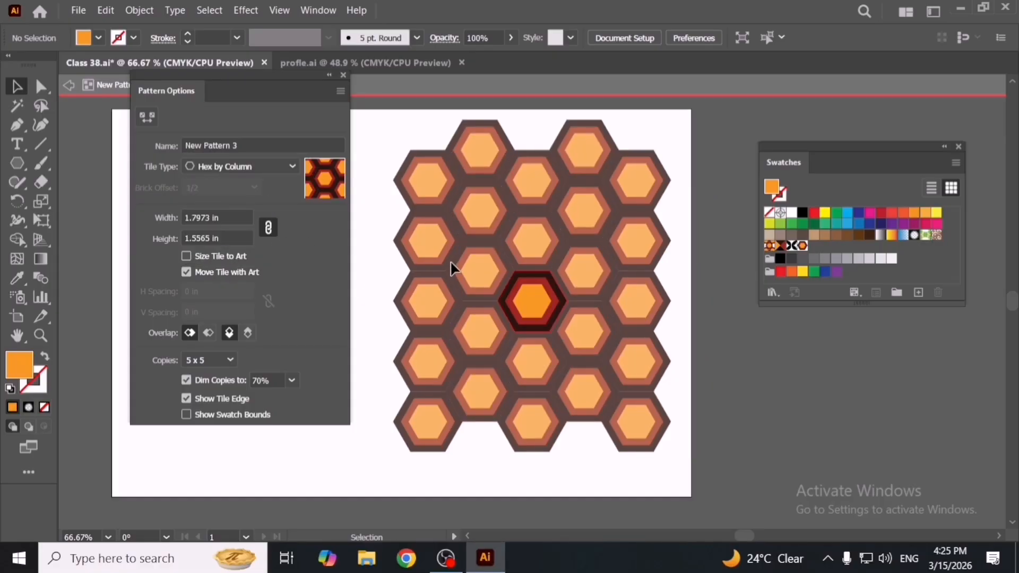
- Try the Hex by Row tile type and switch back to Hex by Column
click(261, 169)
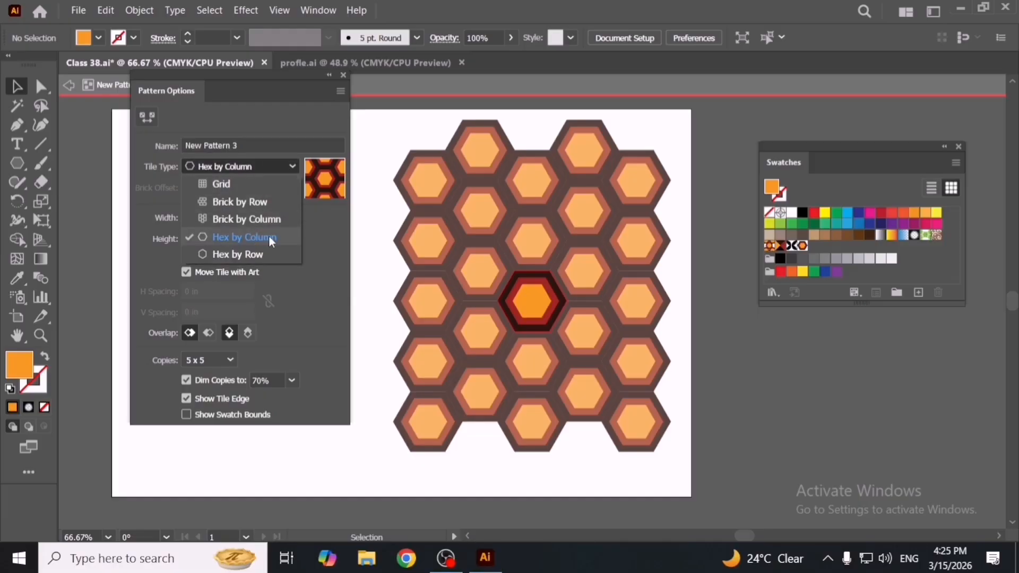
click(286, 252)
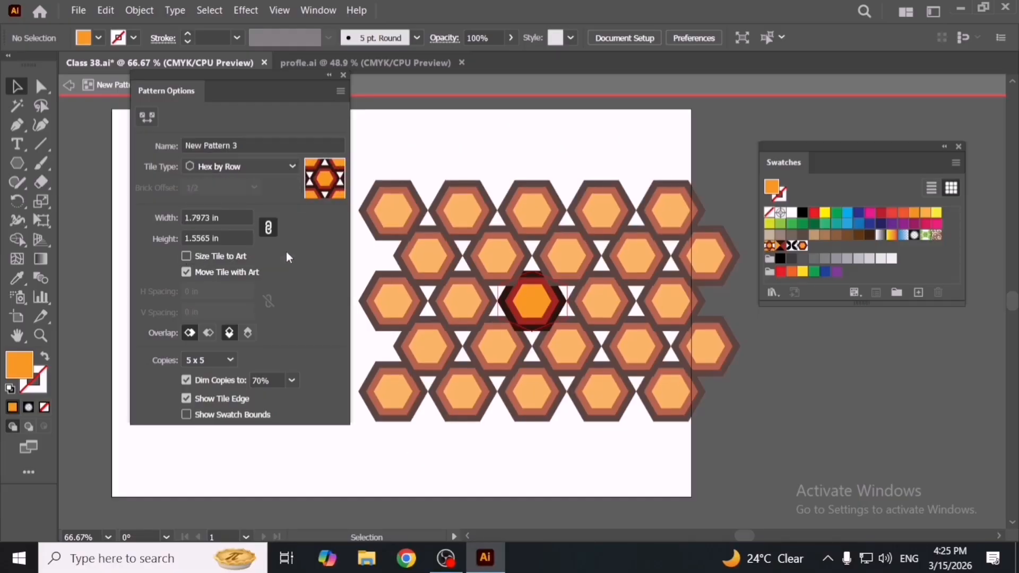
click(253, 167)
click(255, 235)
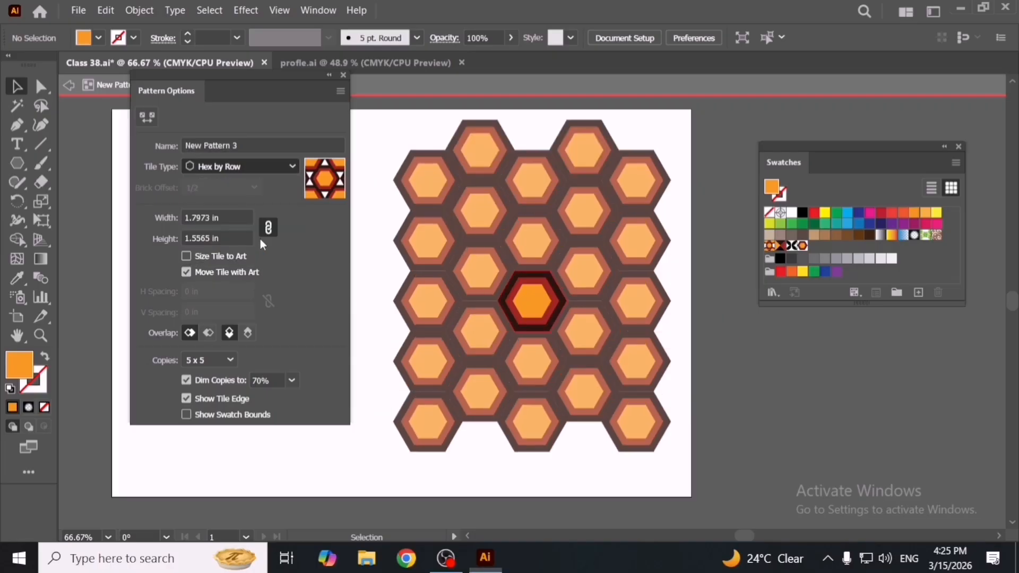
click(256, 170)
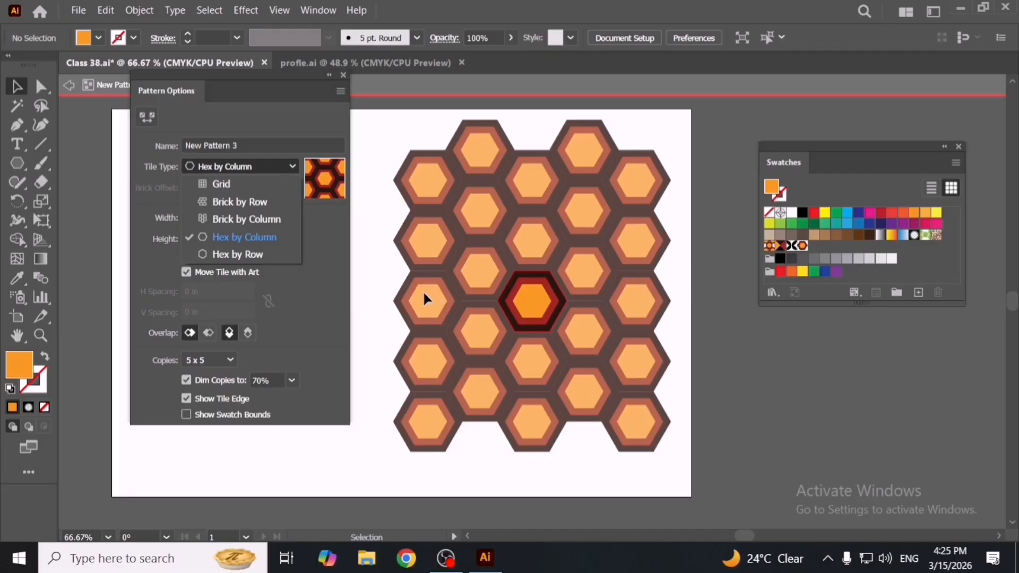
click(335, 318)
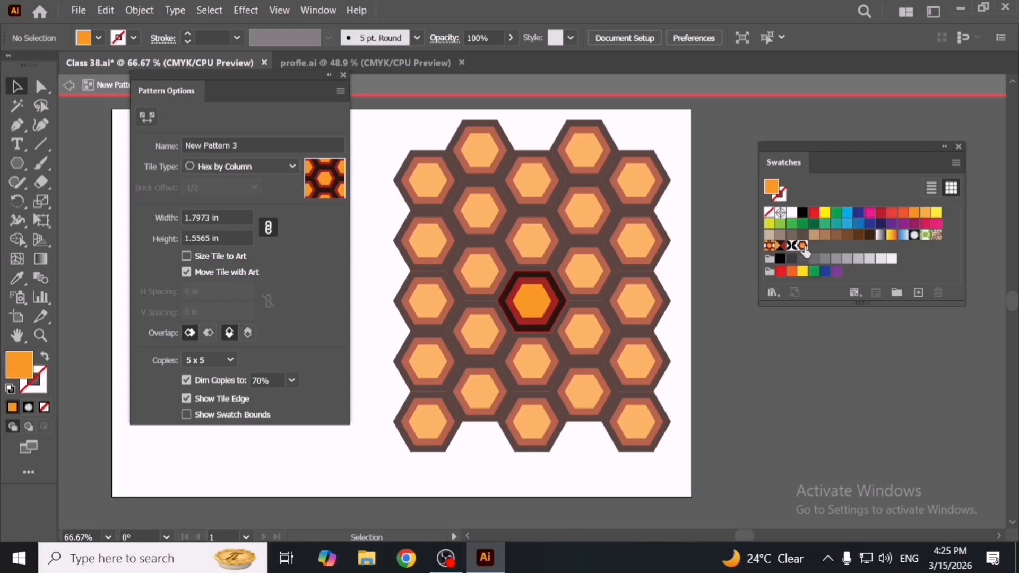
- Exit pattern editing and move the hexagon motif off the artboard to the right
click(344, 75)
click(73, 86)
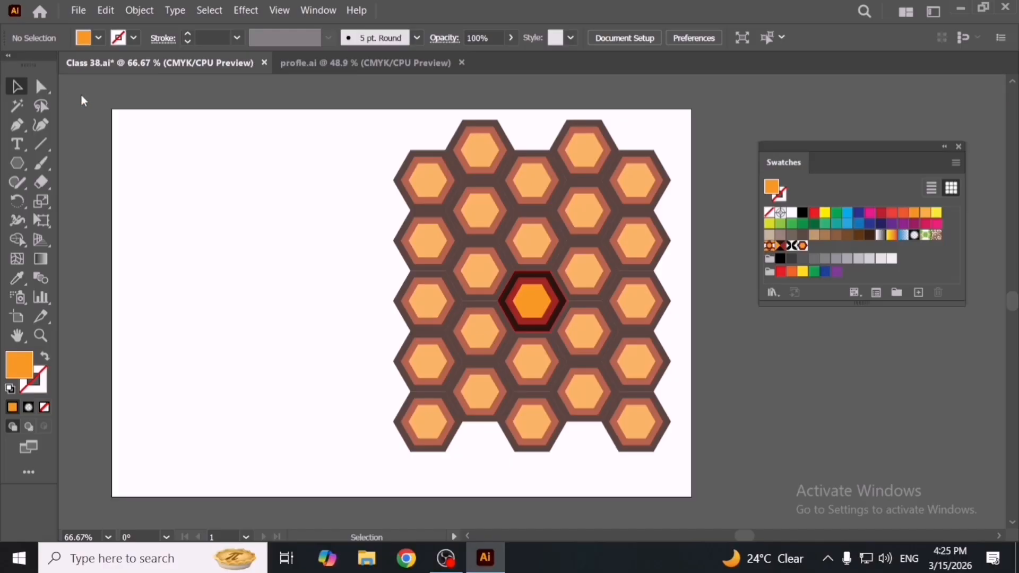
drag(427, 299, 891, 338)
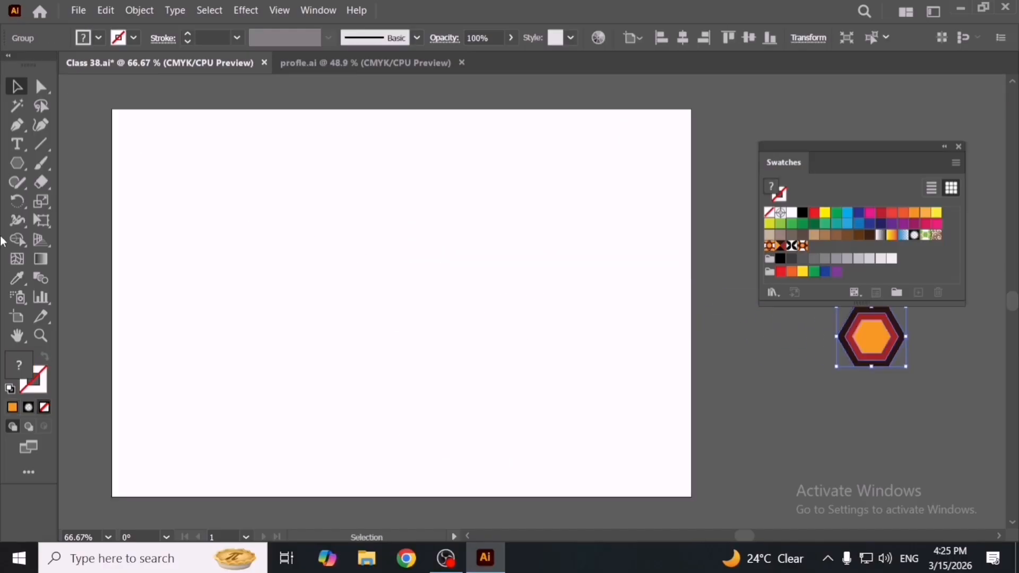
- Draw a large rectangle on the artboard and fill it with the new hexagon pattern swatch
drag(27, 164, 80, 163)
drag(206, 172, 610, 424)
click(803, 246)
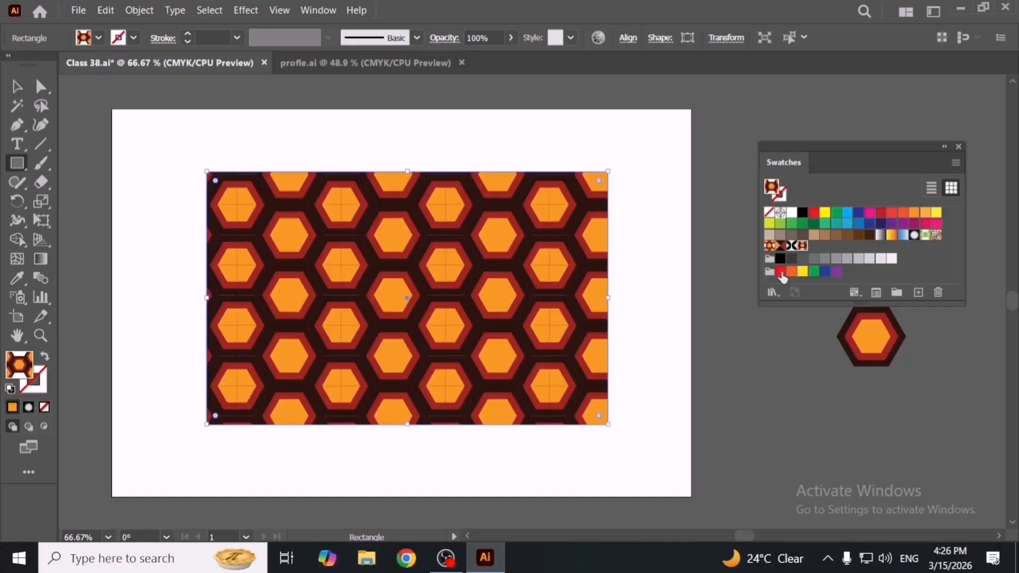
- Move the hexagon-patterned rectangle off the artboard, placing it above the geometric pattern square
key(ctrl+minus)
key(ctrl+minus)
key(v)
key(ctrl+shift+a)
key(space)
drag(493, 353, 335, 197)
click(523, 242)
key(space)
drag(497, 277, 407, 288)
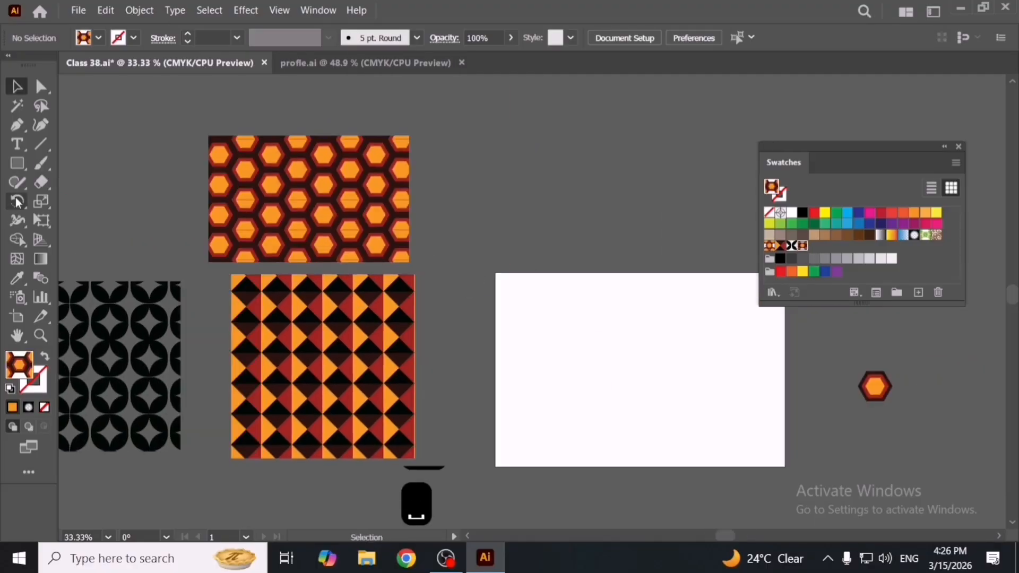
- Draw a large five-pointed star with the hexagon pattern fill, overlapping the artboard
click(17, 164)
click(113, 239)
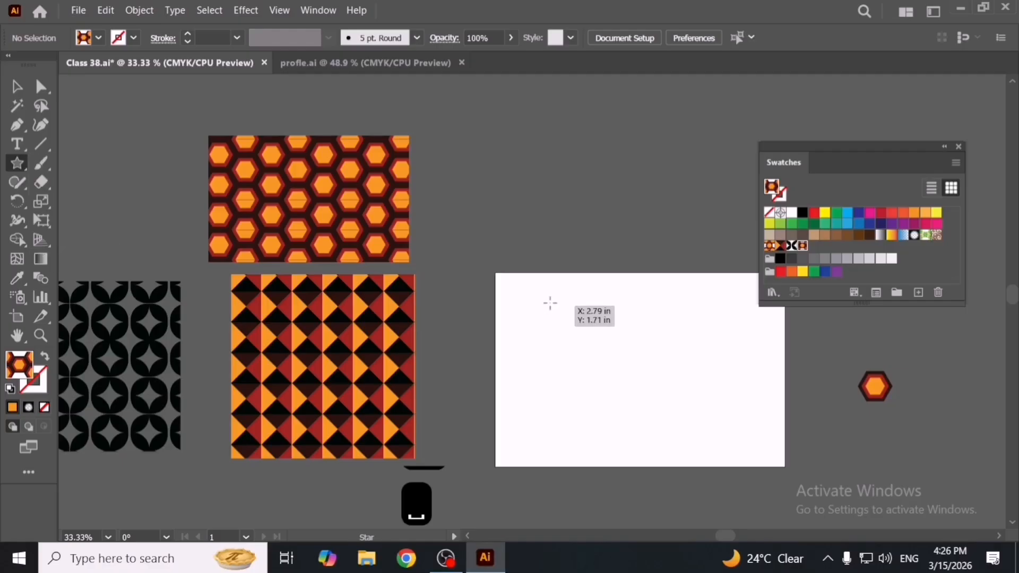
drag(573, 295, 713, 382)
key(v)
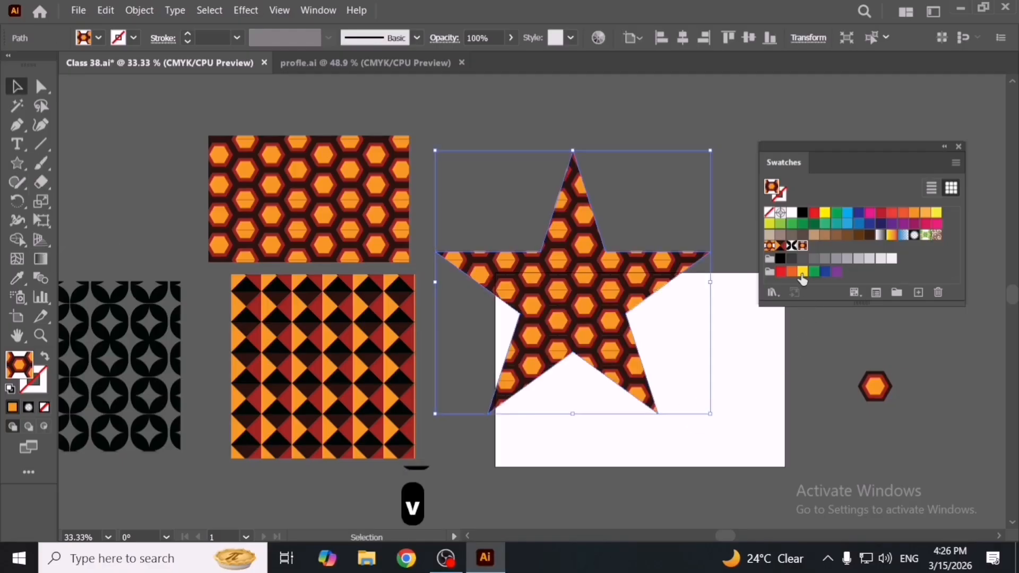
click(726, 356)
key(space)
drag(660, 339, 664, 236)
drag(583, 268, 510, 399)
key(space)
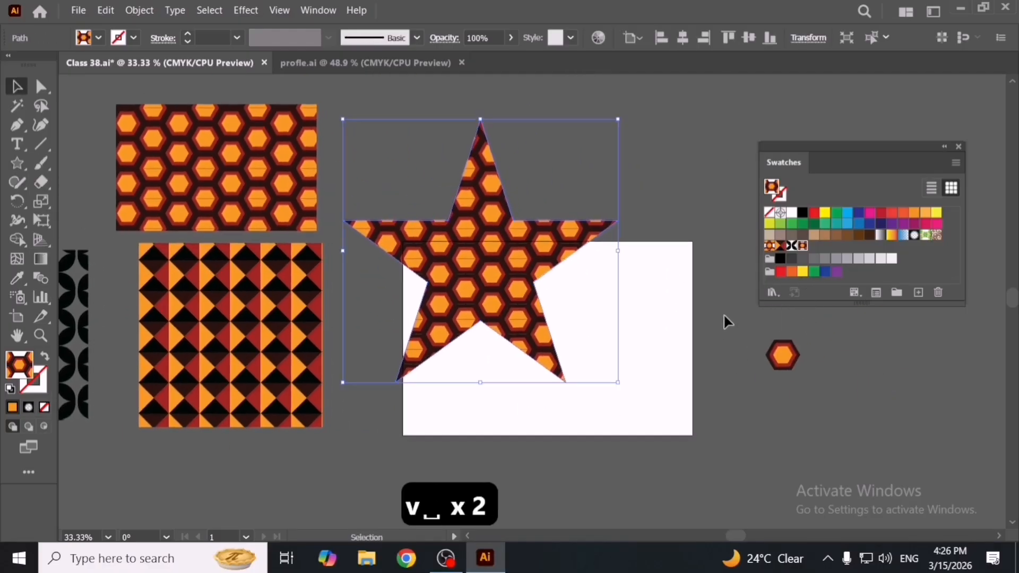
- Delete the leftover hexagon motif and the patterned star
click(783, 354)
key(Delete)
key(Delete)
click(493, 326)
key(Delete)
- Copy the MHT Designer logo artwork from profle.ai into Class 38.ai below the artboard and group it
key(space)
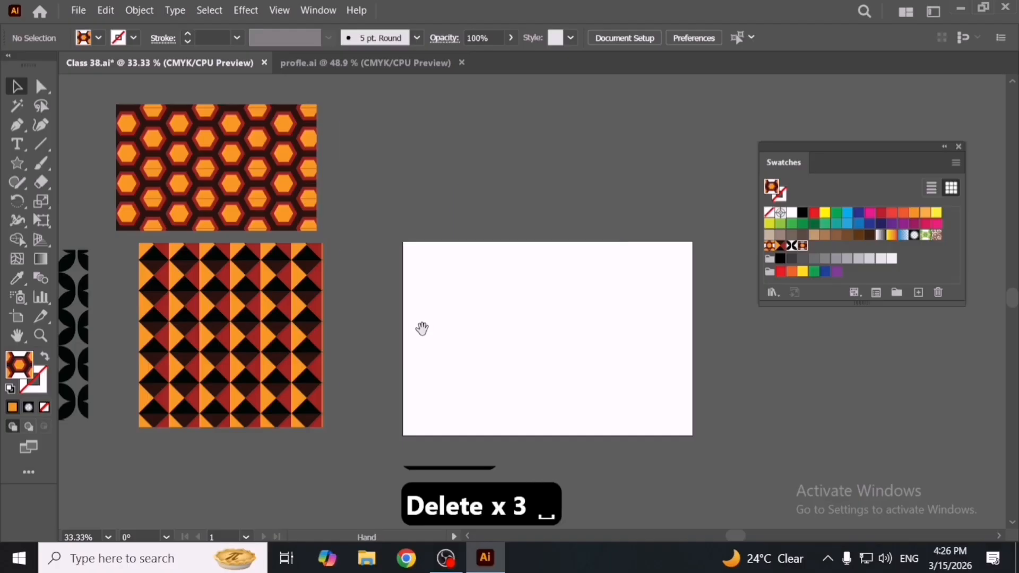
drag(421, 329, 540, 339)
click(372, 63)
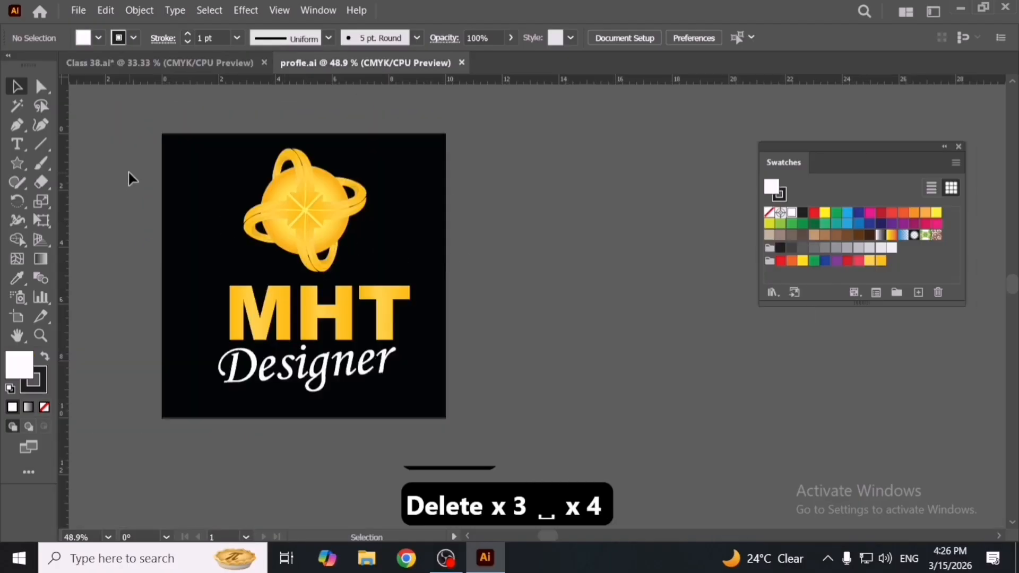
drag(128, 170, 558, 388)
key(space)
scroll(557, 337, up, 1)
scroll(558, 342, up, 1)
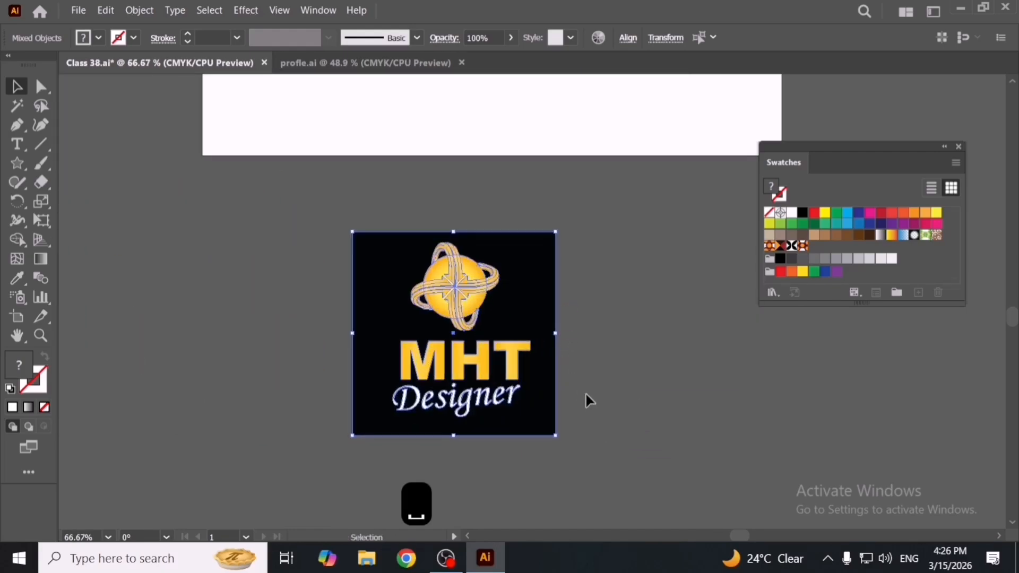
key(ctrl+g)
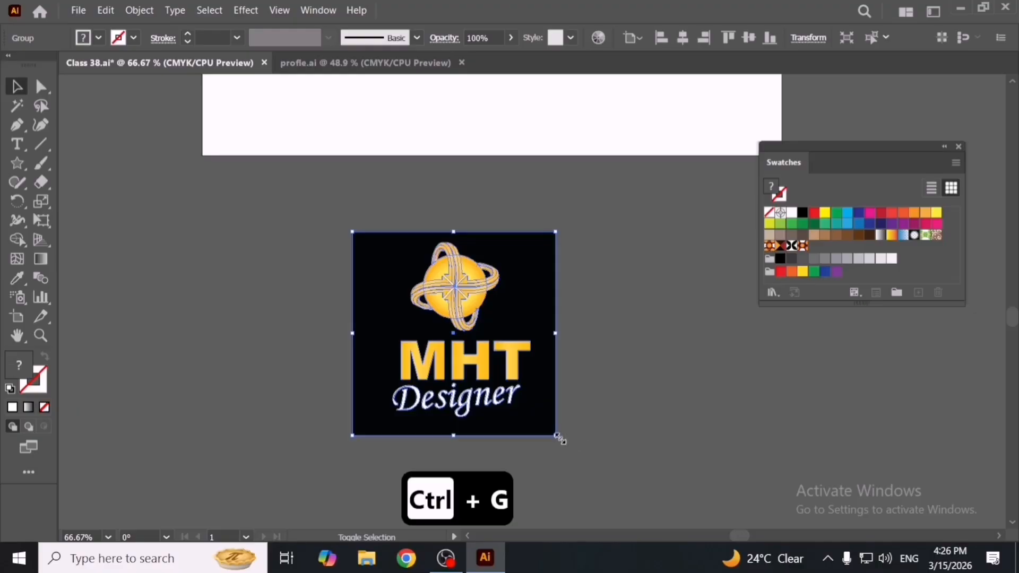
- Scale the logo group down proportionally
drag(555, 435, 770, 391)
click(572, 397)
click(499, 378)
- Try placing a copy of the logo square flush beside the original, and undo it
scroll(500, 379, up, 2)
key(ctrl+z)
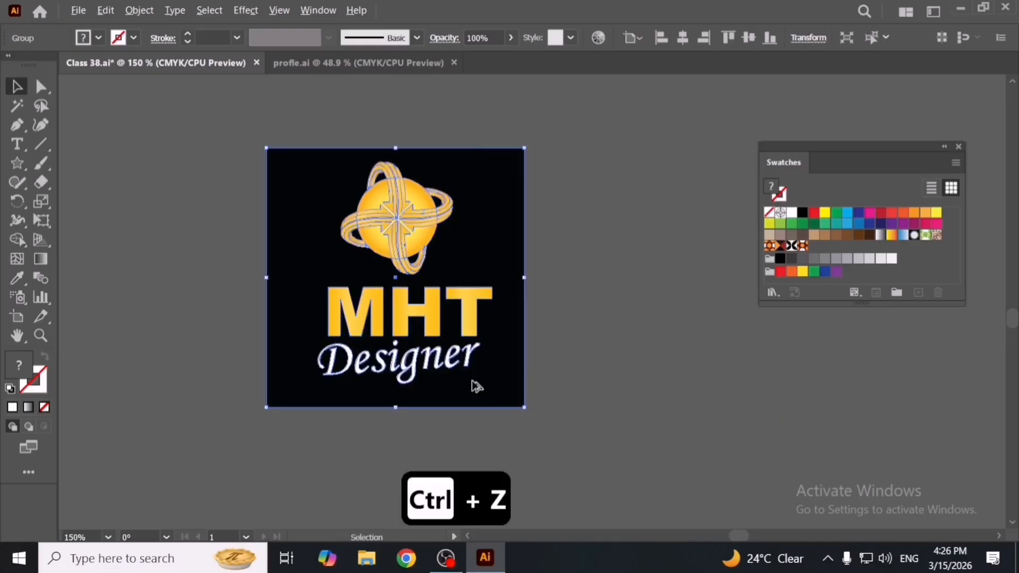
drag(477, 391, 741, 393)
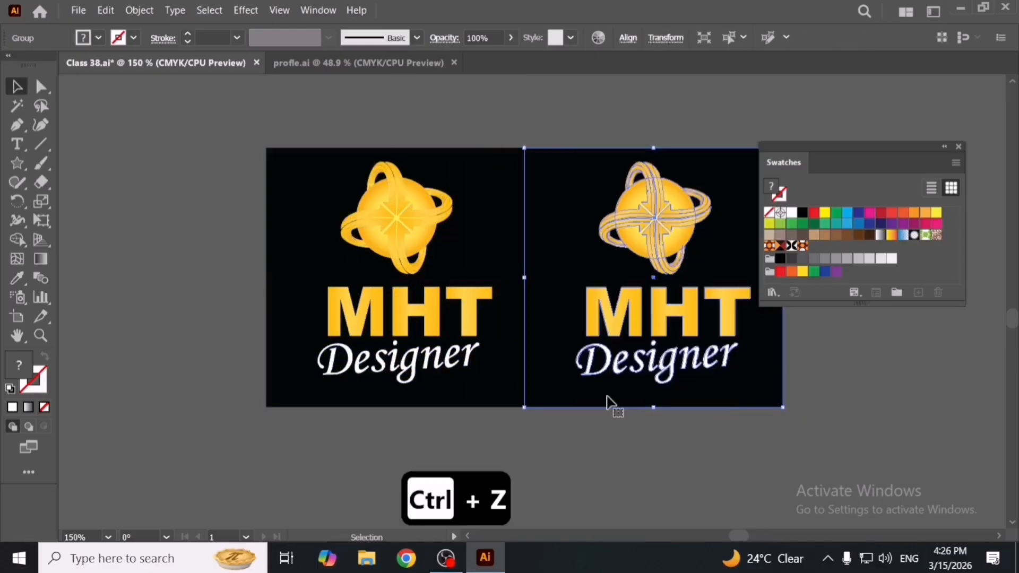
key(ctrl+z)
- Ungroup the logo artwork and move the MHT Designer text off the black square
right_click(466, 401)
click(544, 267)
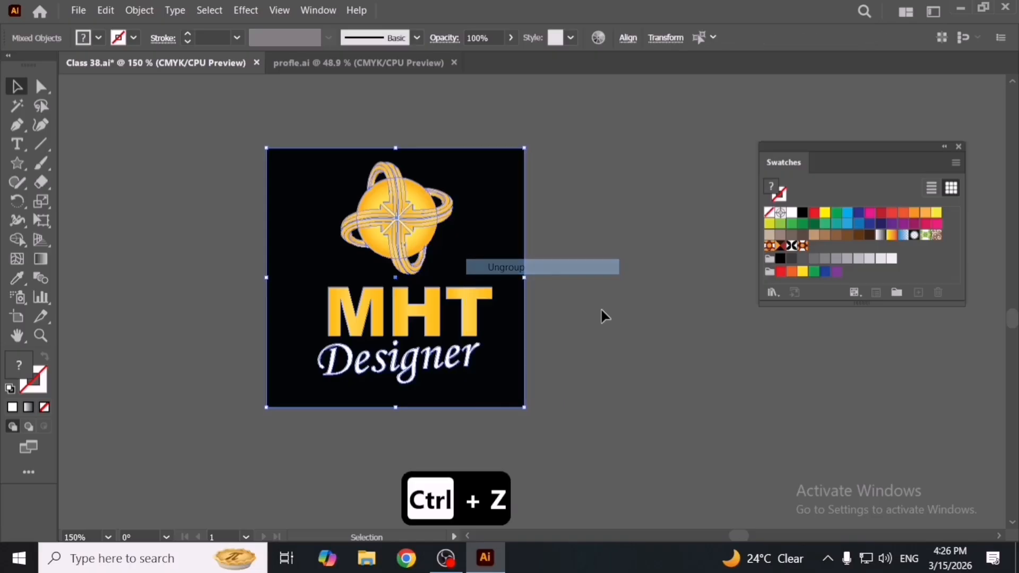
drag(466, 325, 728, 349)
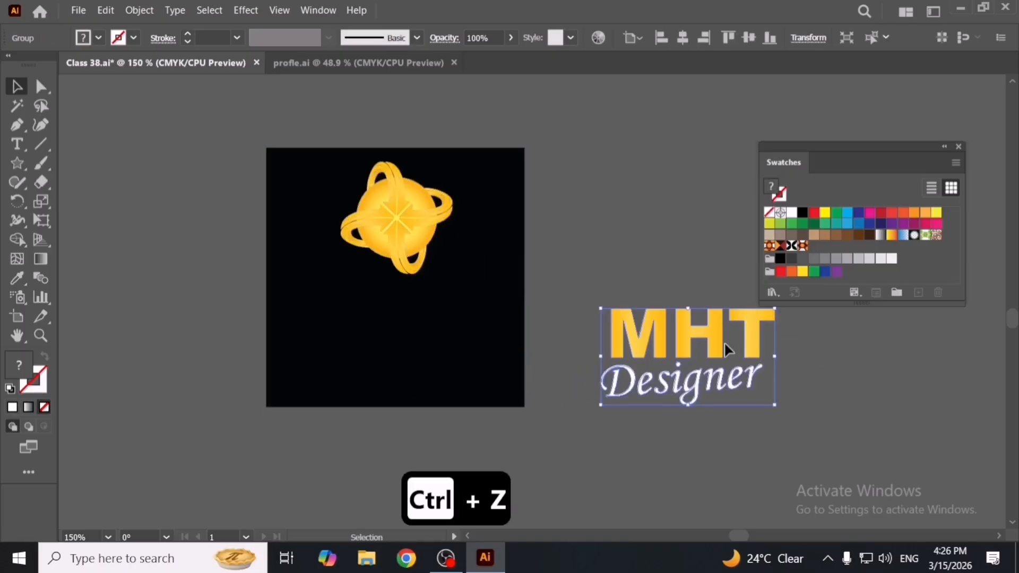
- Center the gold emblem horizontally and vertically on the black square, leaving only the emblem selected
click(425, 257)
shift+click(484, 328)
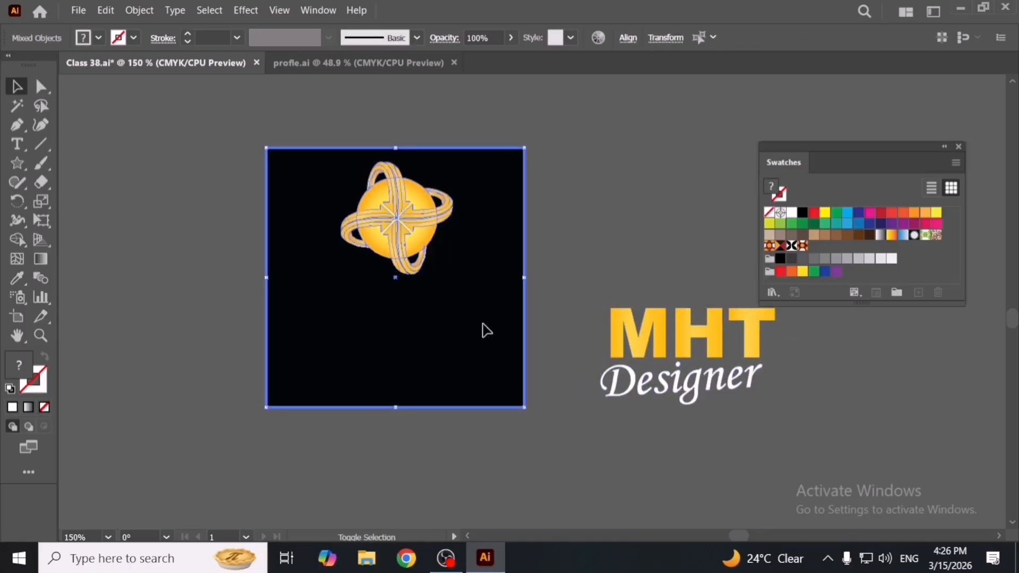
key(shift+F7)
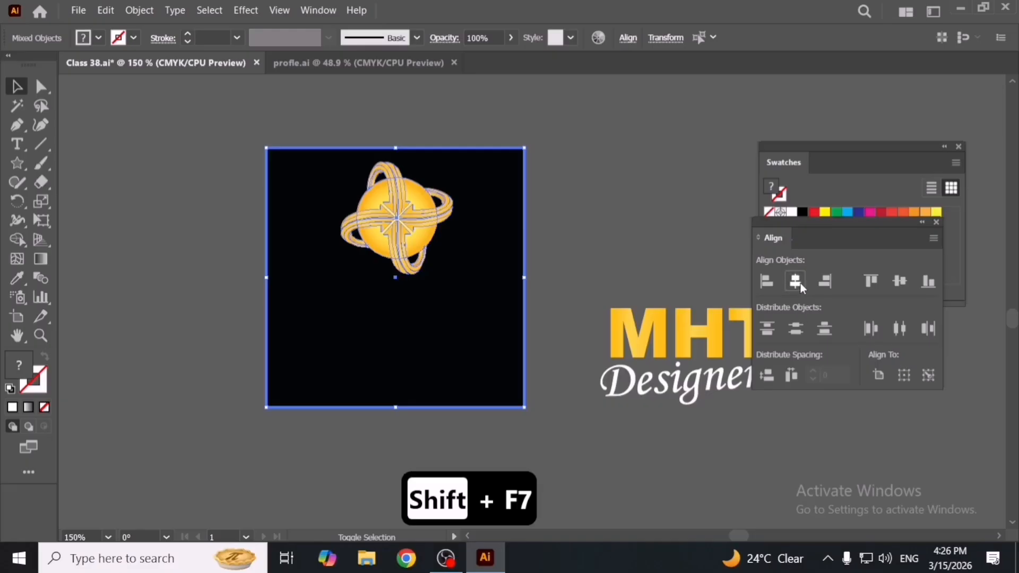
click(801, 283)
click(900, 281)
shift+click(485, 375)
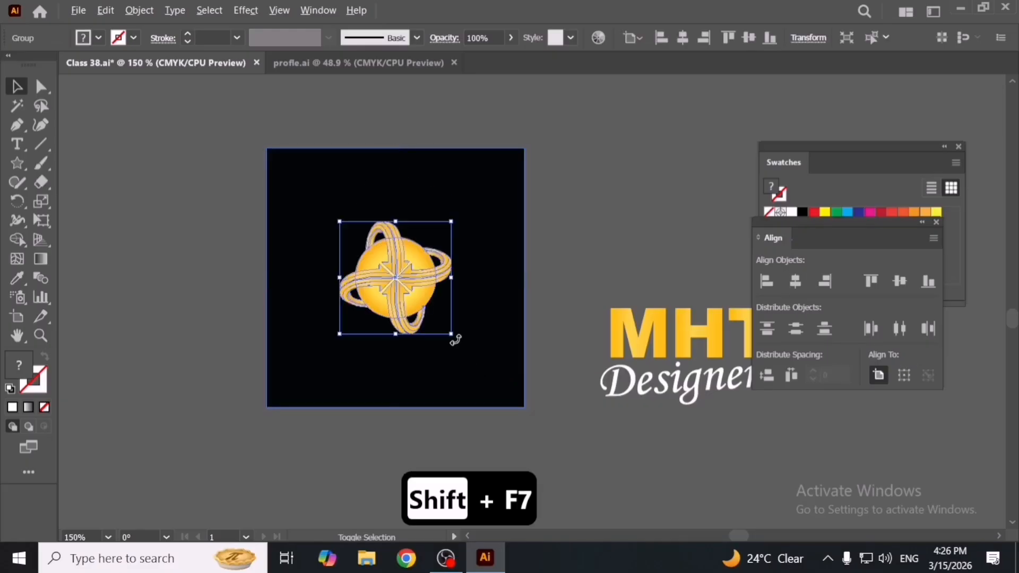
- Enlarge the gold emblem on its black square and place a copy of the square flush beside it
drag(455, 340, 491, 372)
click(555, 377)
drag(556, 378, 647, 380)
scroll(433, 314, up, 2)
mouse_move(446, 317)
mouse_down()
mouse_move(499, 317)
mouse_move(447, 325)
mouse_up()
scroll(462, 369, down, 4)
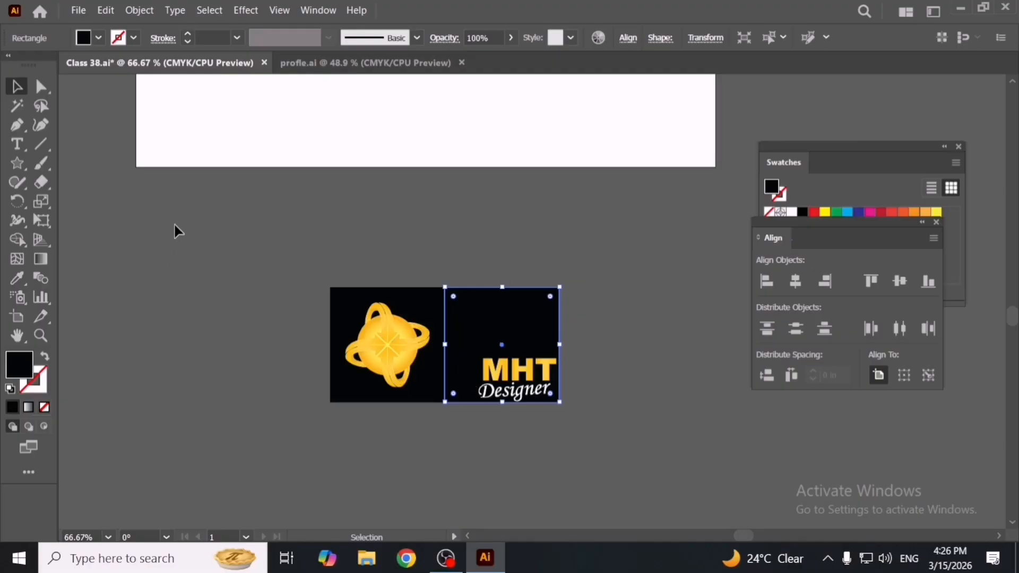
- Move the MHT Designer text clear of the duplicated black square and delete that square
key(space)
drag(175, 225, 322, 362)
drag(321, 306, 660, 415)
click(638, 423)
click(660, 326)
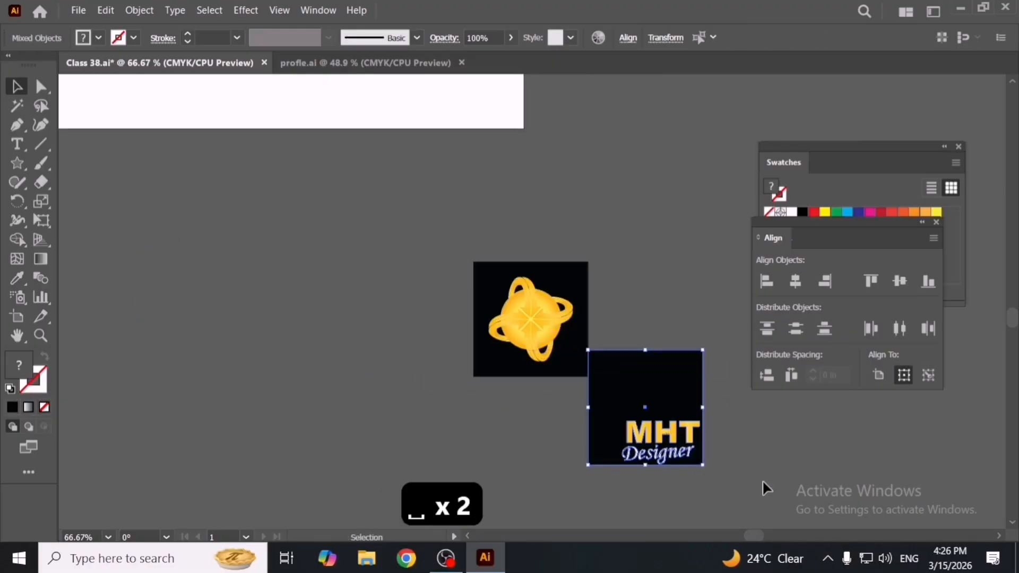
click(762, 482)
drag(694, 448, 813, 472)
click(670, 411)
key(Delete)
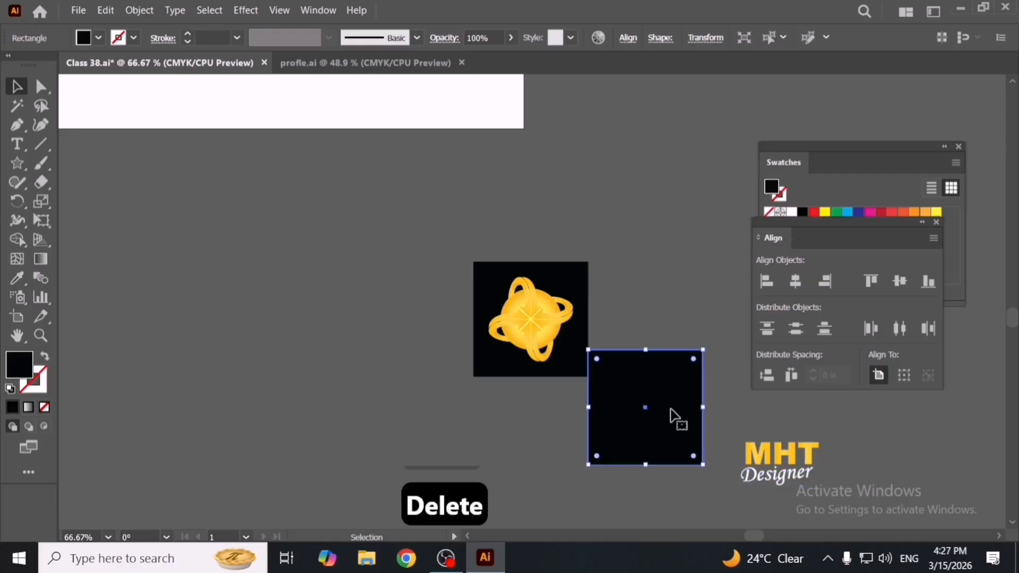
key(Delete)
- Duplicate the emblem's black square flush beside it and fill the copy with the emblem's gold radial gradient using the Eyedropper
drag(569, 357, 693, 364)
drag(674, 428, 574, 419)
click(601, 373)
click(552, 326)
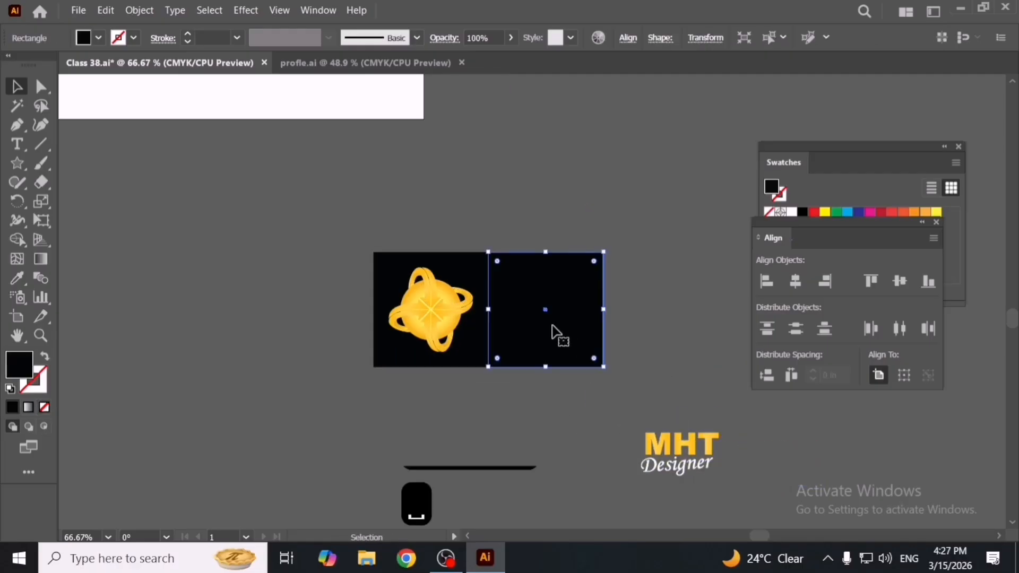
key(i)
click(455, 291)
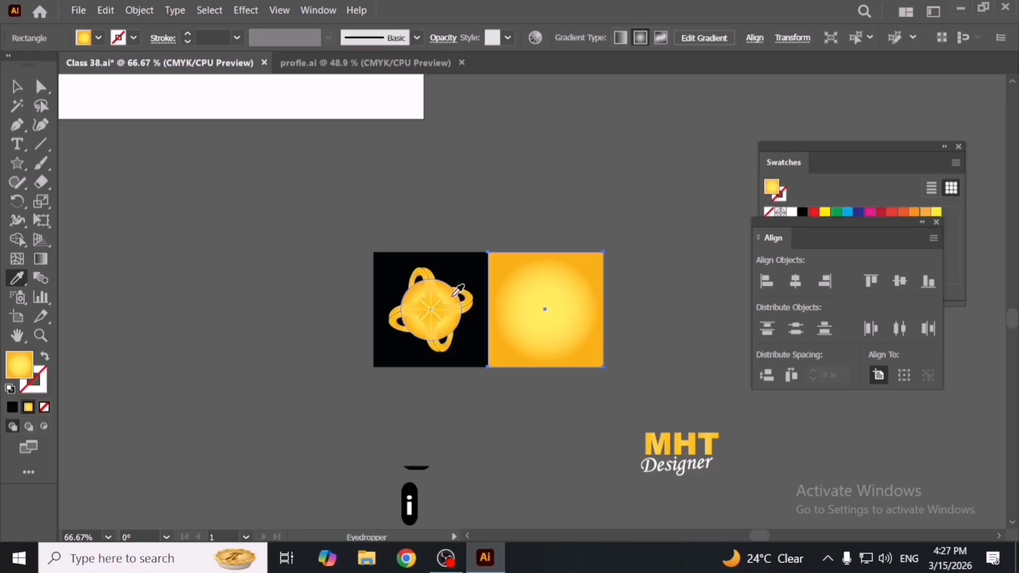
- Move the MHT Designer text just below the gold square and recolor all of it black (000000)
key(v)
click(578, 407)
click(682, 467)
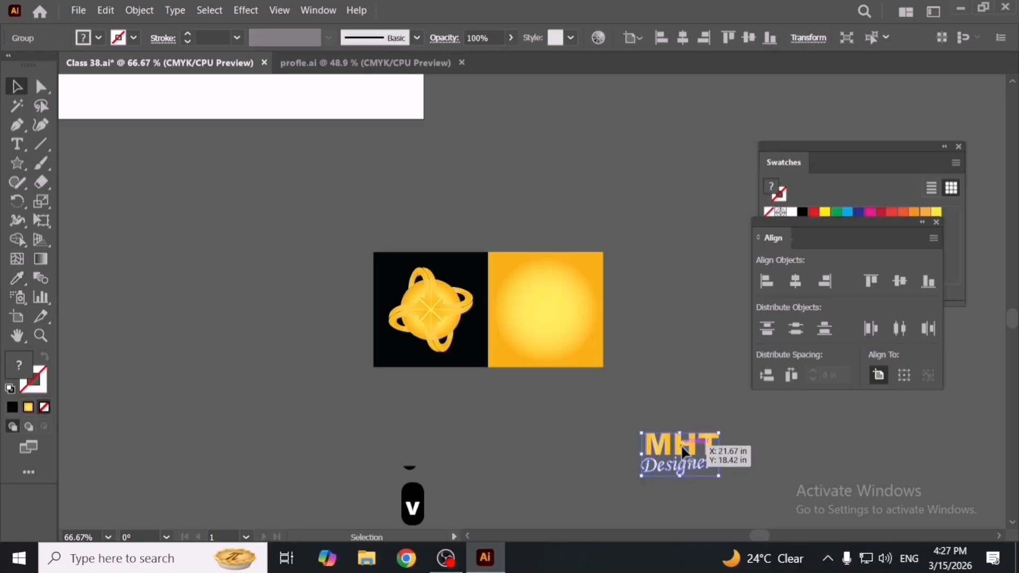
drag(681, 444, 570, 406)
double_click(18, 366)
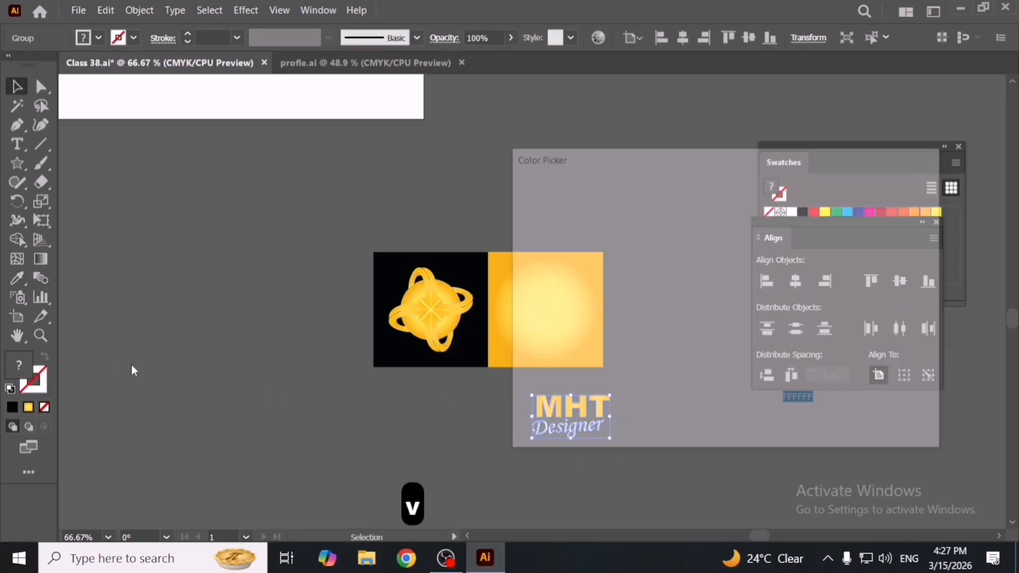
text(000000)
click(894, 208)
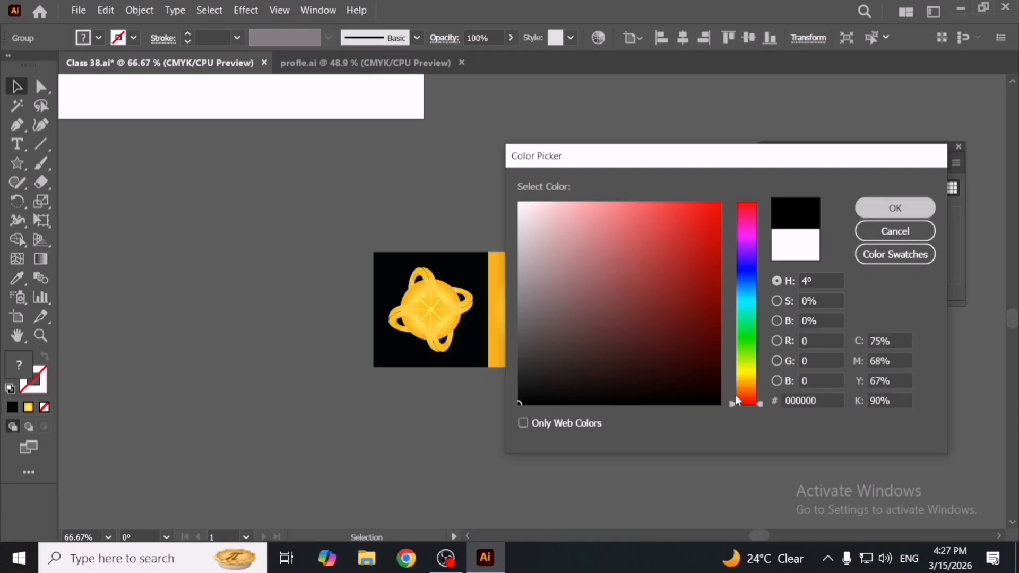
key(ctrl+equal)
key(ctrl+equal)
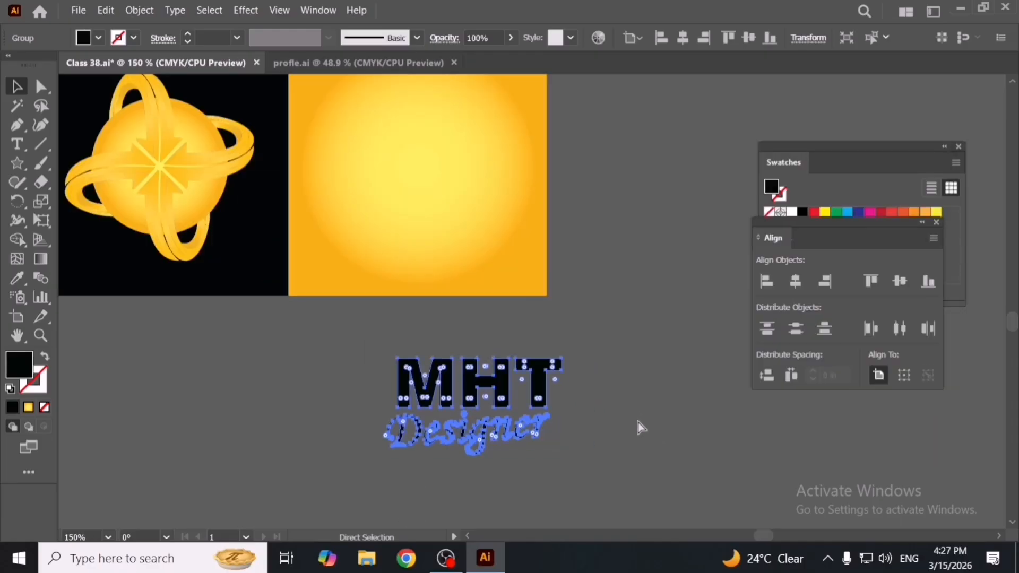
- Group the black MHT Designer text and center it horizontally and vertically on the gold square
key(ctrl+g)
shift+click(516, 233)
click(515, 233)
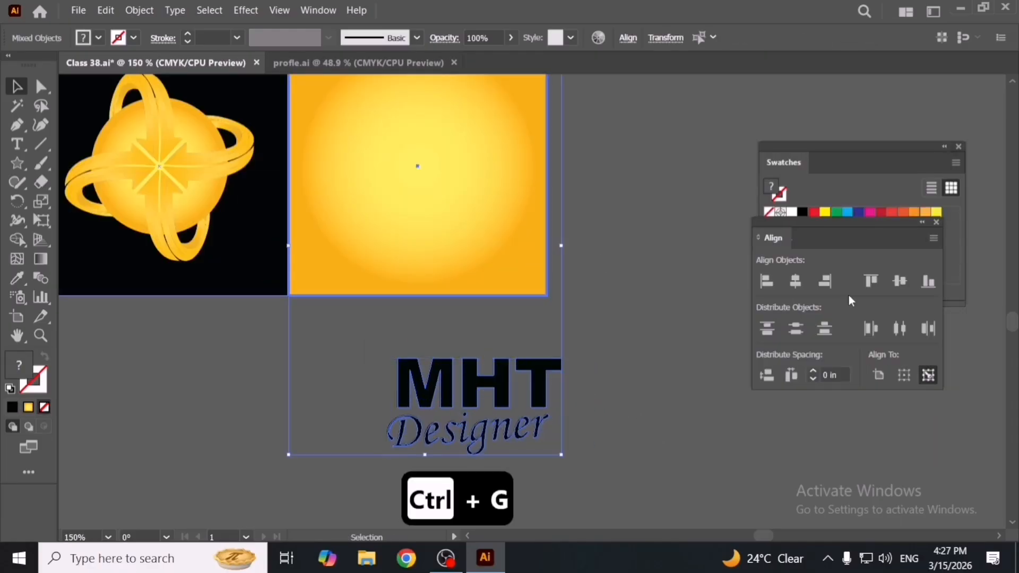
click(825, 282)
click(905, 287)
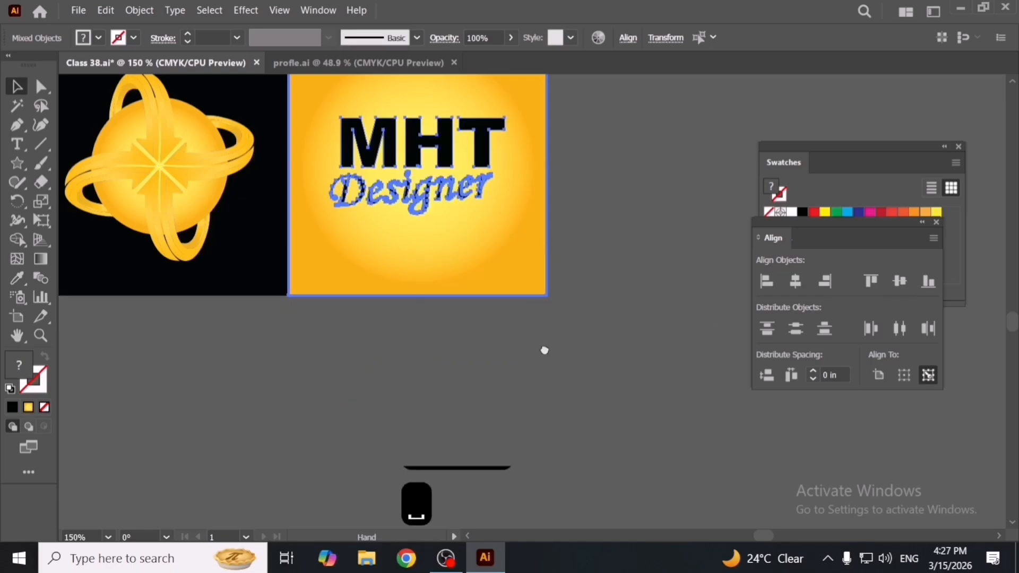
shift+click(555, 396)
drag(580, 359, 599, 372)
click(683, 405)
drag(558, 452, 696, 456)
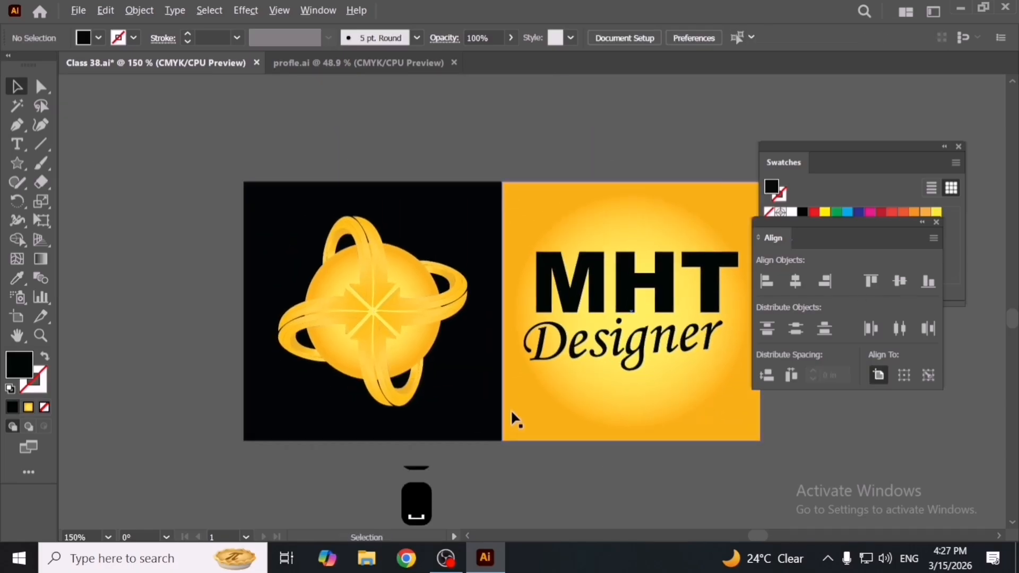
- Group the emblem tile and the MHT Designer tile together with their artwork
scroll(511, 419, down, 3)
drag(364, 327, 539, 416)
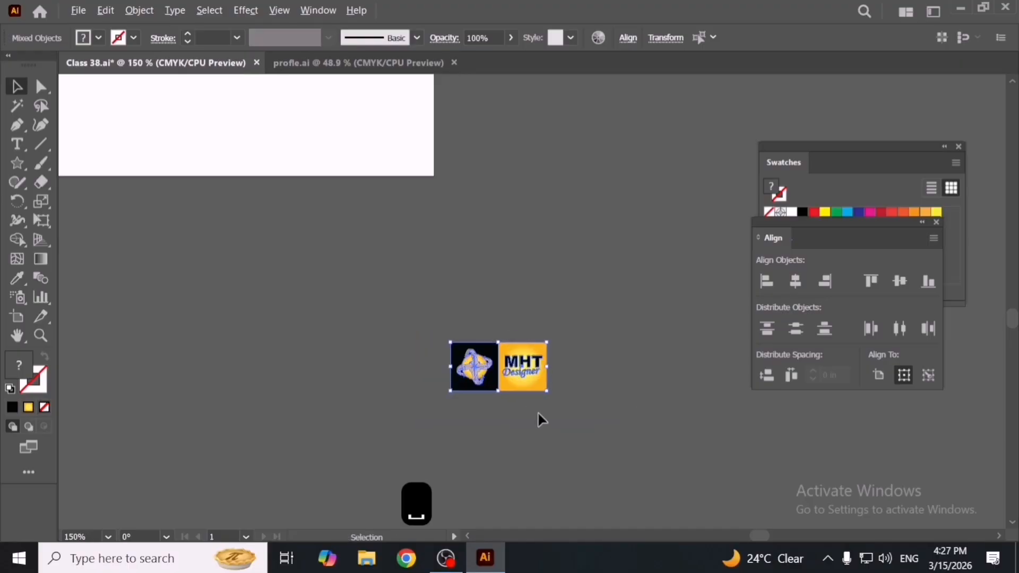
scroll(537, 411, up, 3)
key(ctrl+g)
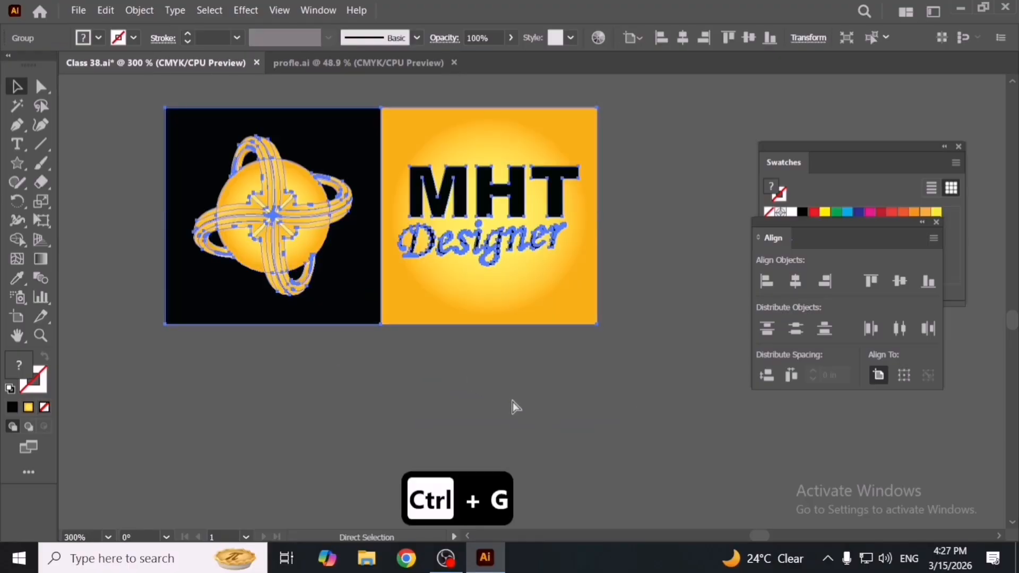
click(513, 402)
- Duplicate the two-tile group below the original so the copied emblem tile sits directly under the gold MHT Designer tile
drag(502, 402, 541, 360)
scroll(533, 294, down, 2)
drag(535, 298, 705, 387)
scroll(534, 393, up, 3)
drag(467, 412, 388, 432)
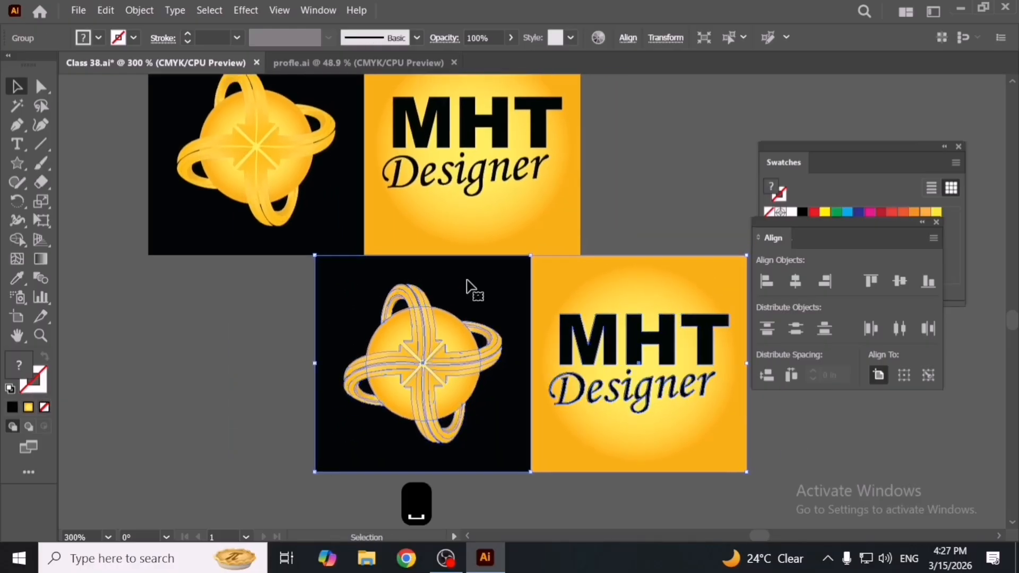
drag(471, 288, 525, 292)
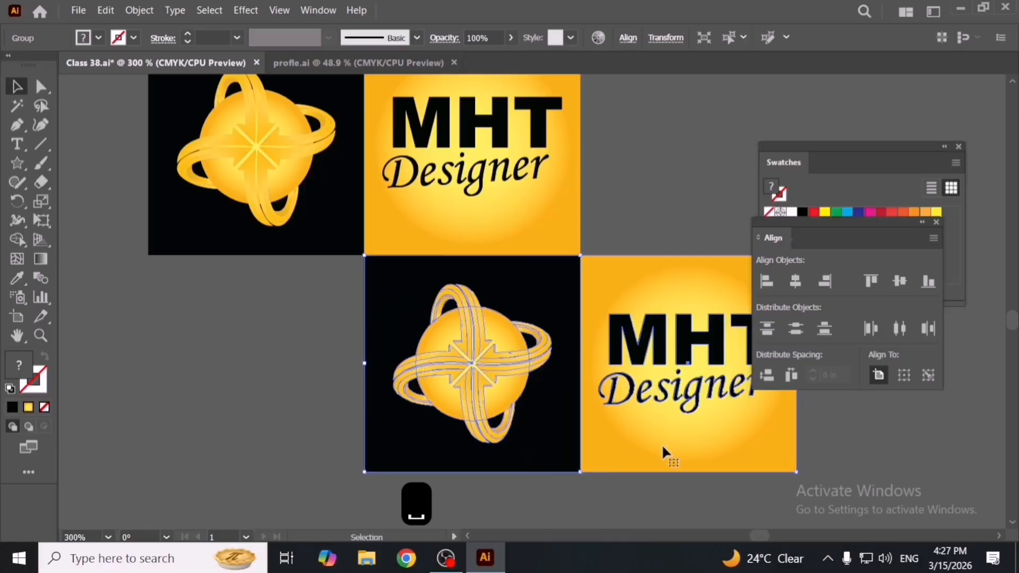
drag(663, 453, 614, 416)
- Ungroup the lower copy, move its gold MHT Designer tile to the opposite side of the emblem tile, and group that gold tile
right_click(616, 404)
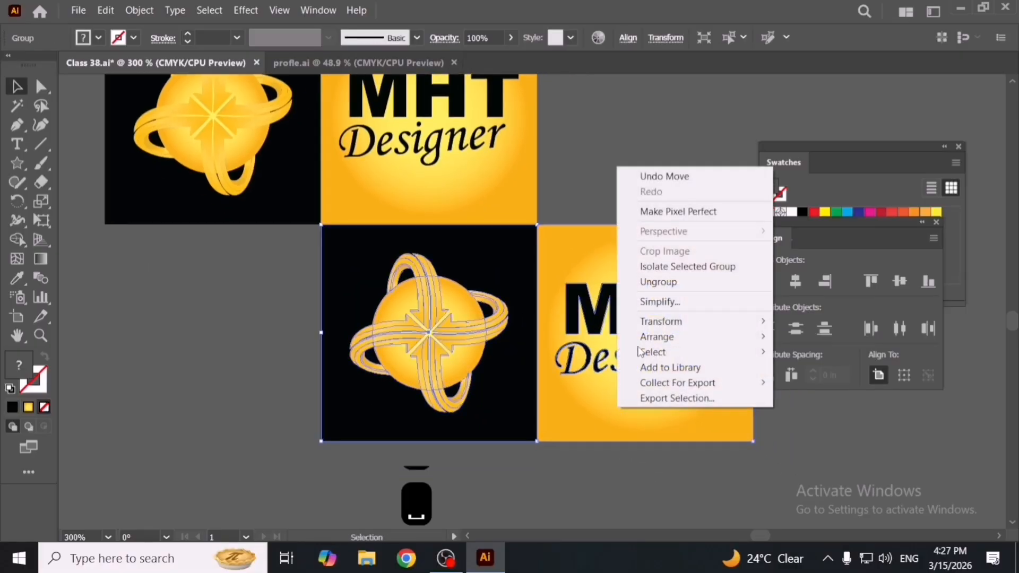
click(660, 282)
drag(603, 170, 309, 394)
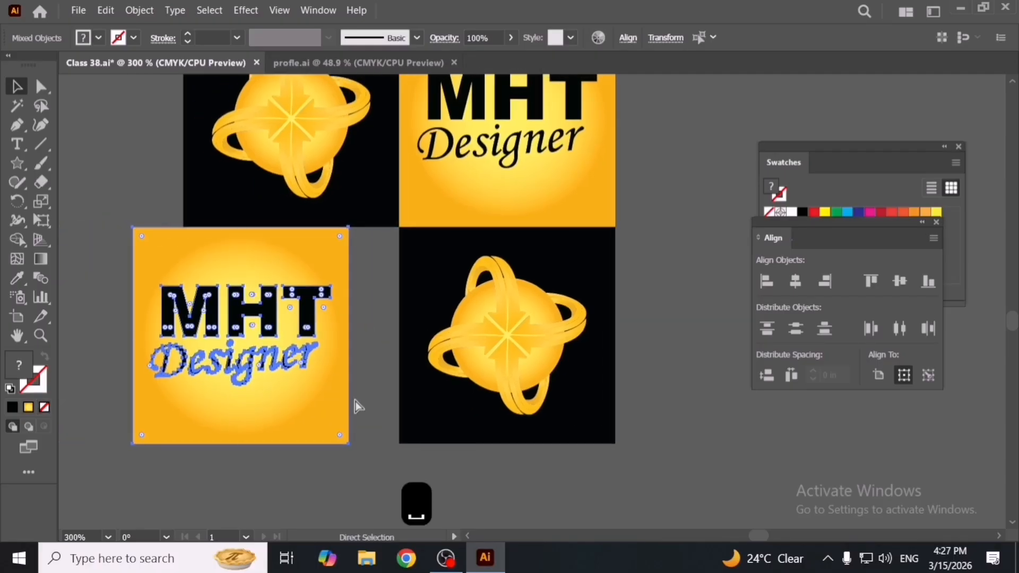
key(ctrl+g)
- Try to center the lower gold MHT Designer tile under the upper two-tile group, and undo it
shift+click(370, 217)
click(370, 217)
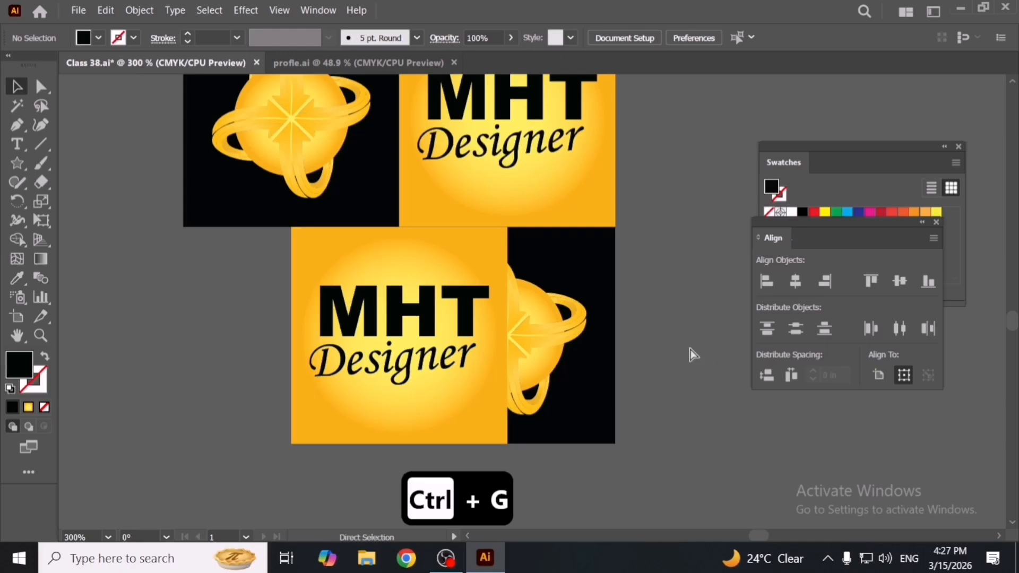
key(ctrl+z)
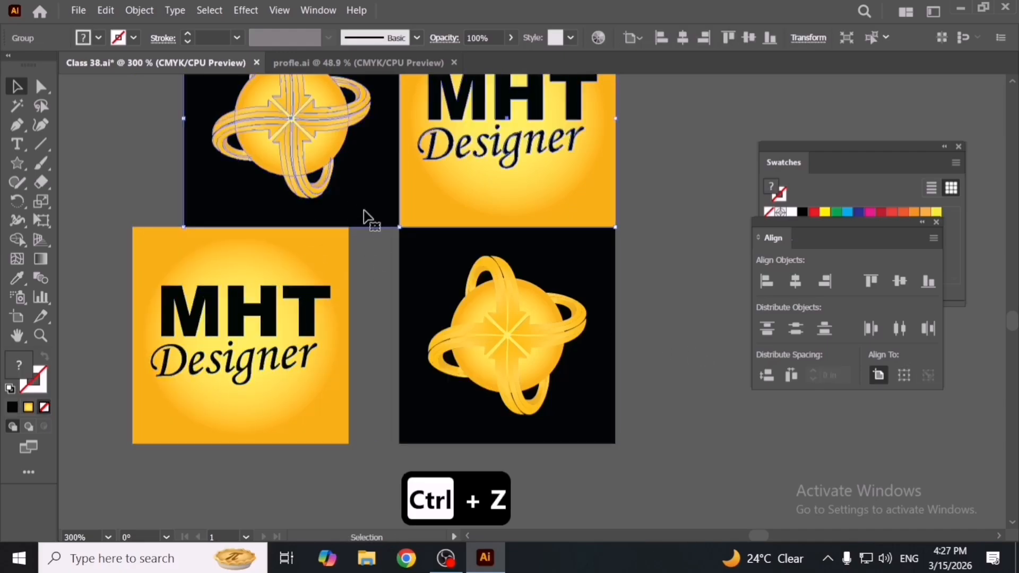
- Ungroup the upper tiles and align the lower gold MHT Designer tile horizontally to the black square above it
right_click(364, 212)
click(416, 326)
click(359, 209)
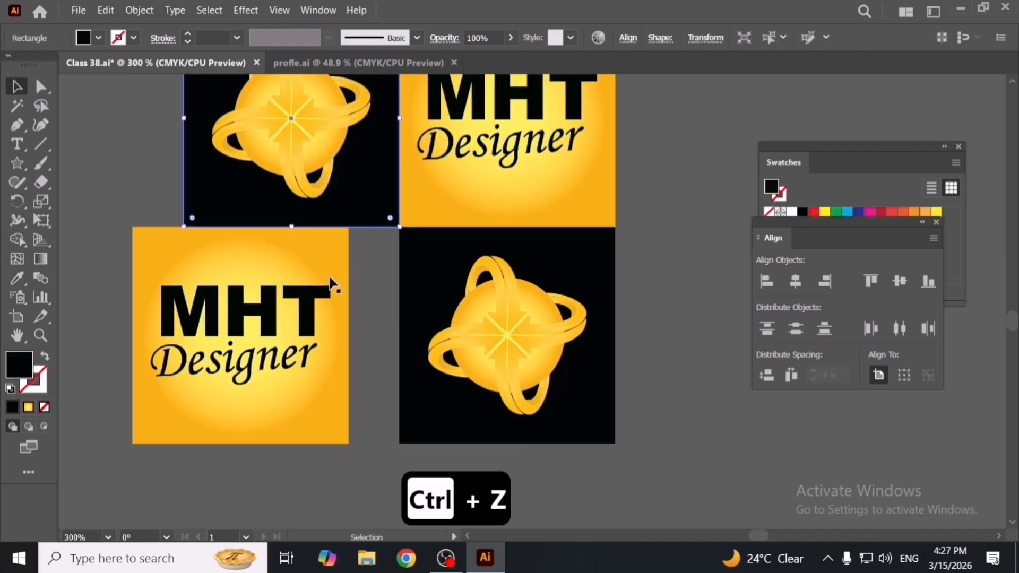
click(326, 267)
shift+click(364, 204)
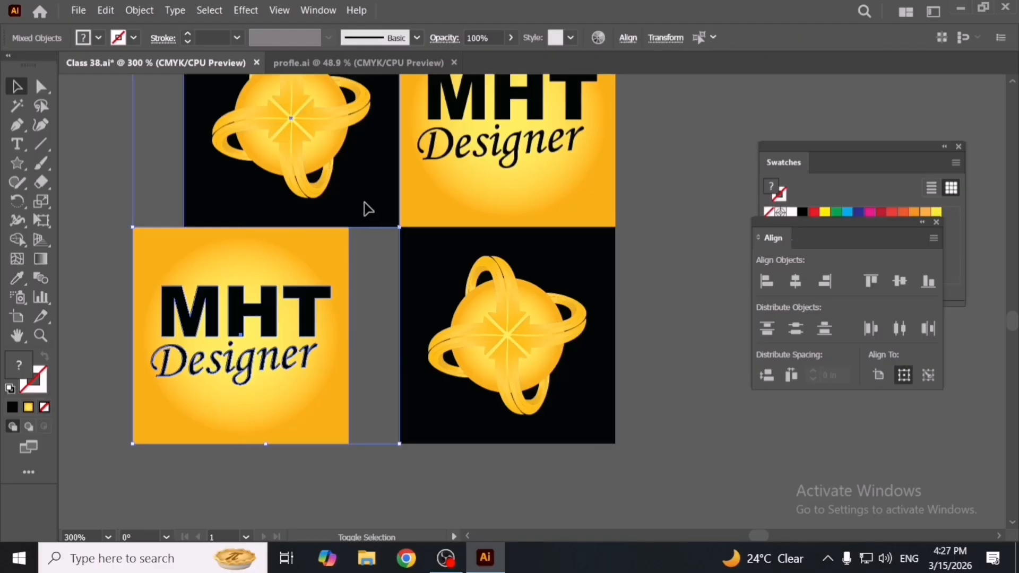
click(368, 208)
click(797, 288)
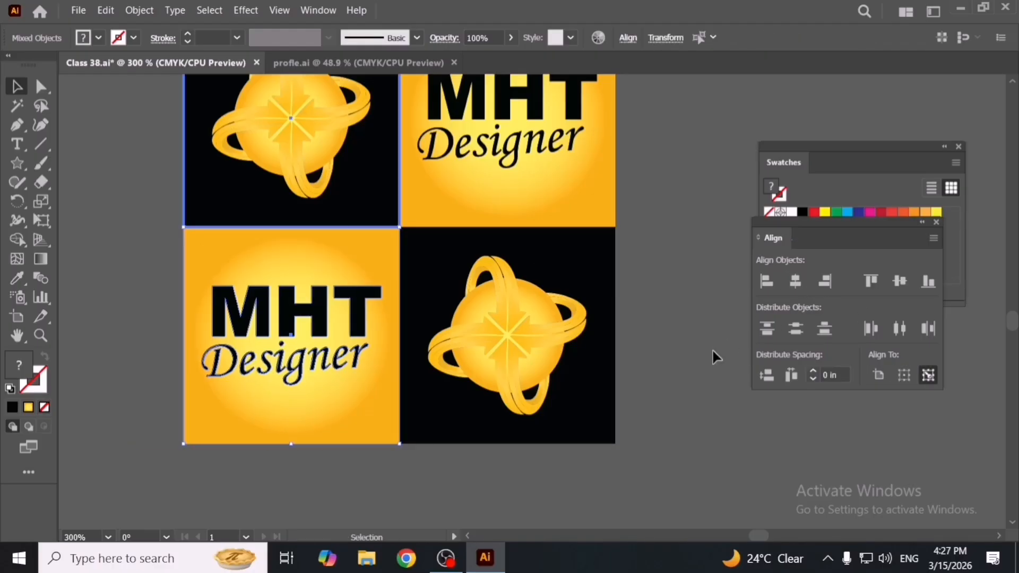
- Select all four tiles, scale the checkerboard block down proportionally, and group it
click(705, 374)
scroll(706, 377, down, 3)
key(ctrl+a)
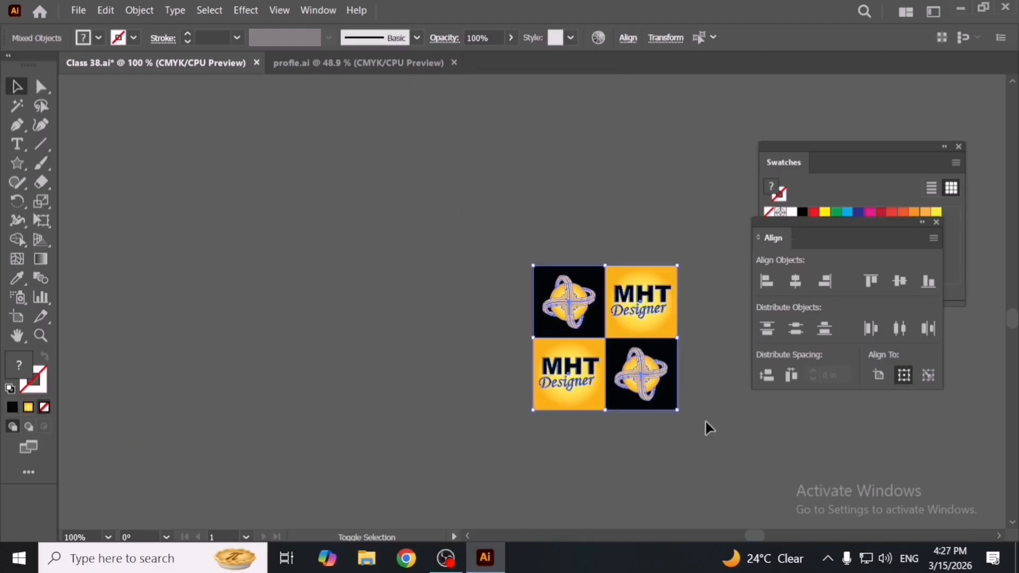
drag(680, 415, 428, 366)
key(ctrl+g)
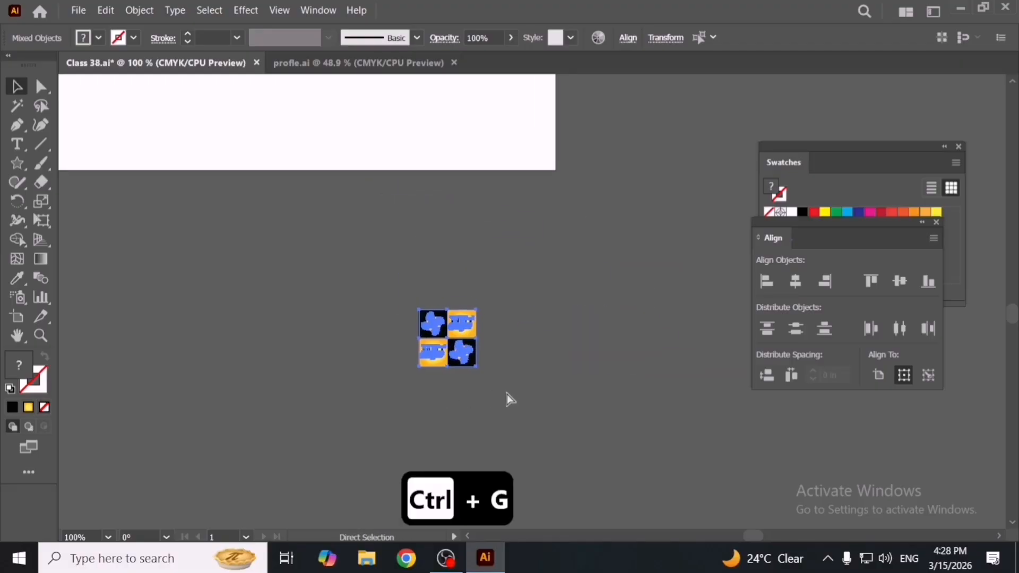
click(524, 391)
- Move the grouped four-tile block onto the middle of the white artboard and keep it selected
scroll(530, 415, down, 3)
scroll(503, 392, up, 1)
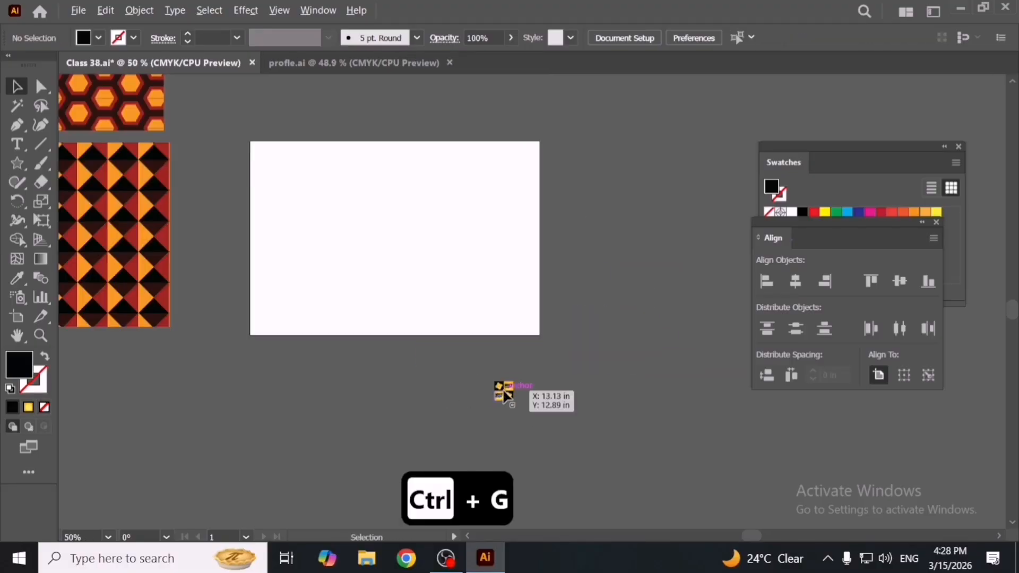
drag(504, 391, 348, 170)
drag(419, 261, 505, 386)
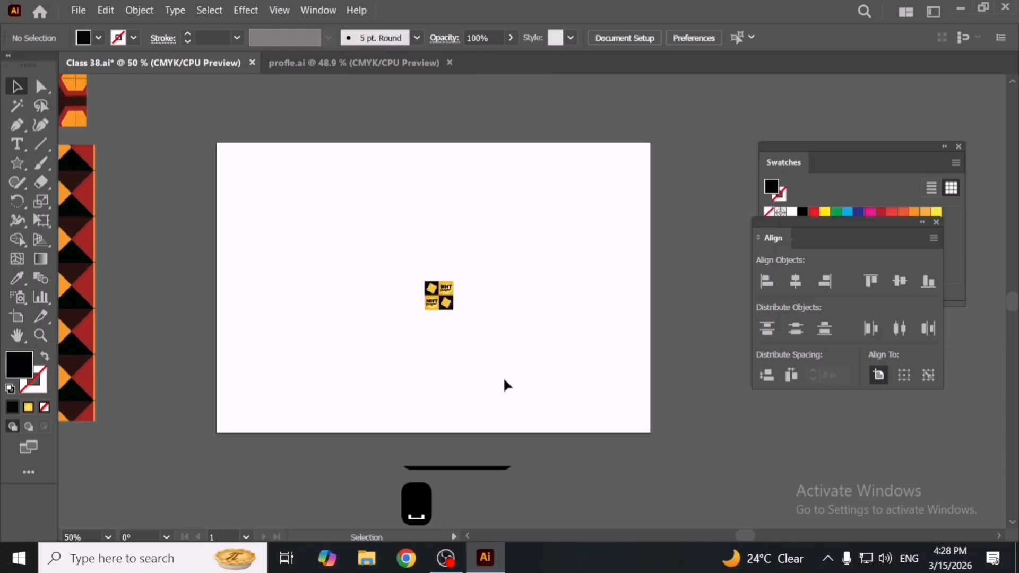
scroll(440, 316, up, 2)
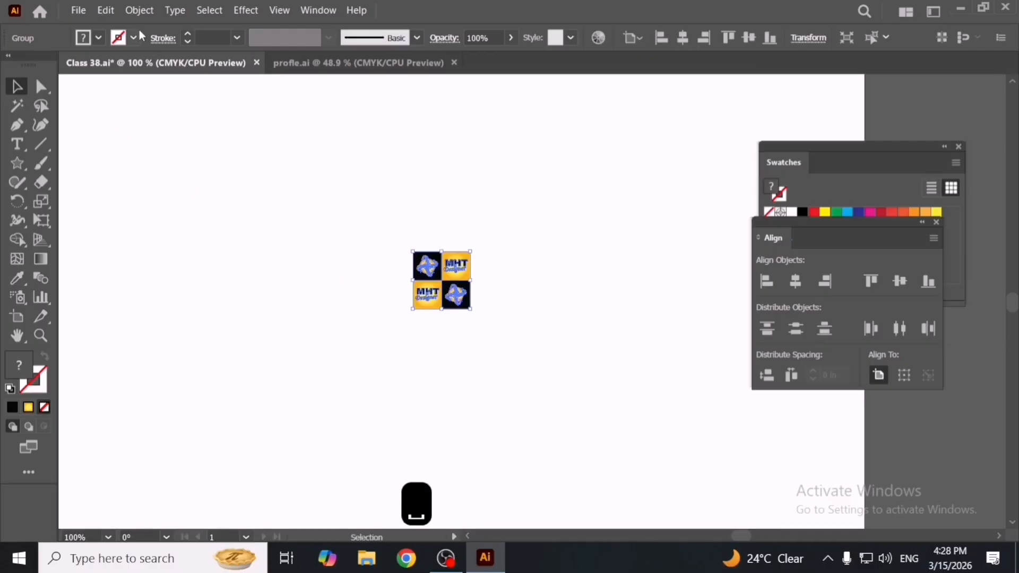
- Make a pattern swatch from the four-tile block using the Grid tile type, and accept the swatch notice
click(139, 11)
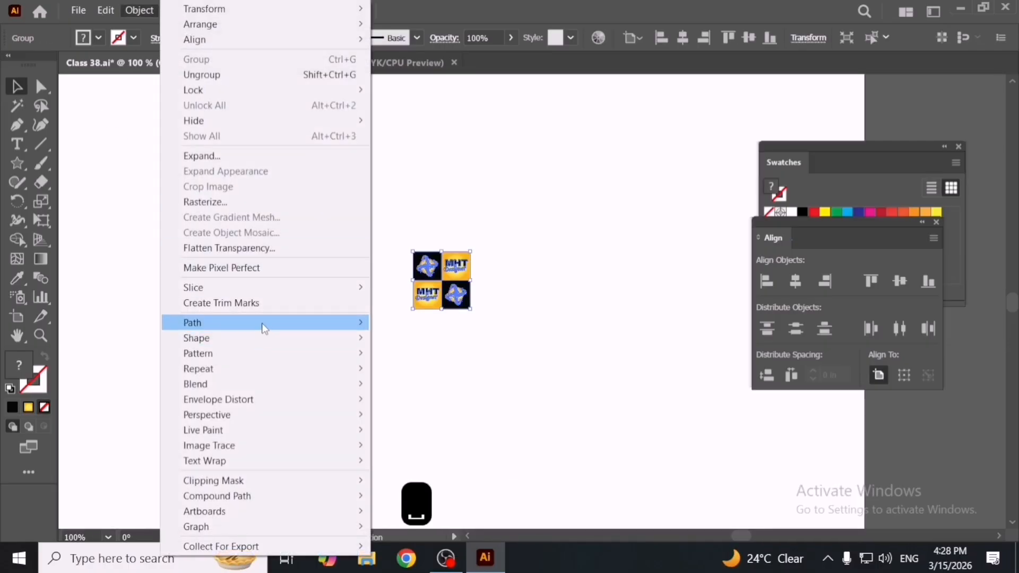
mouse_move(265, 330)
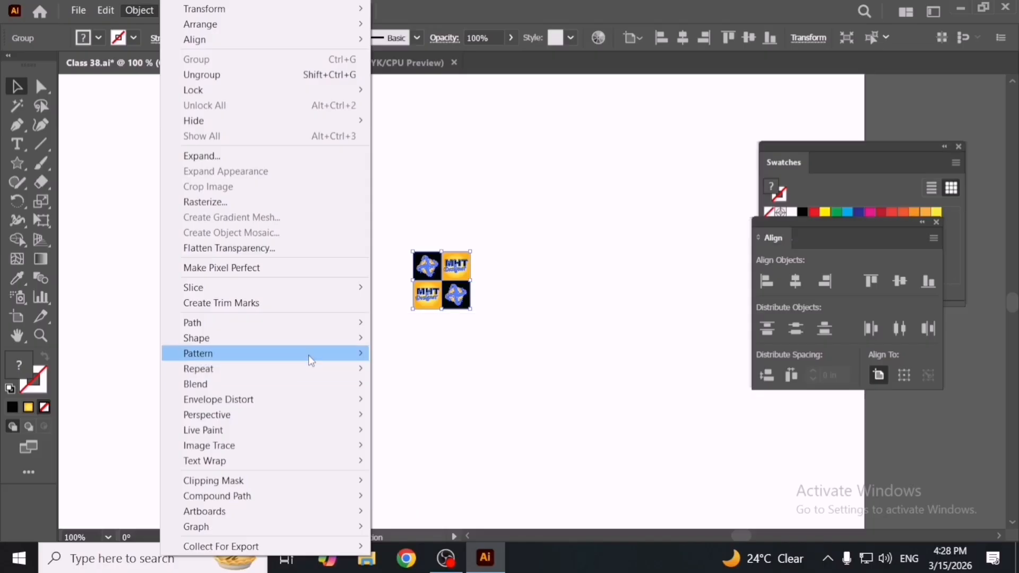
mouse_move(350, 354)
click(407, 359)
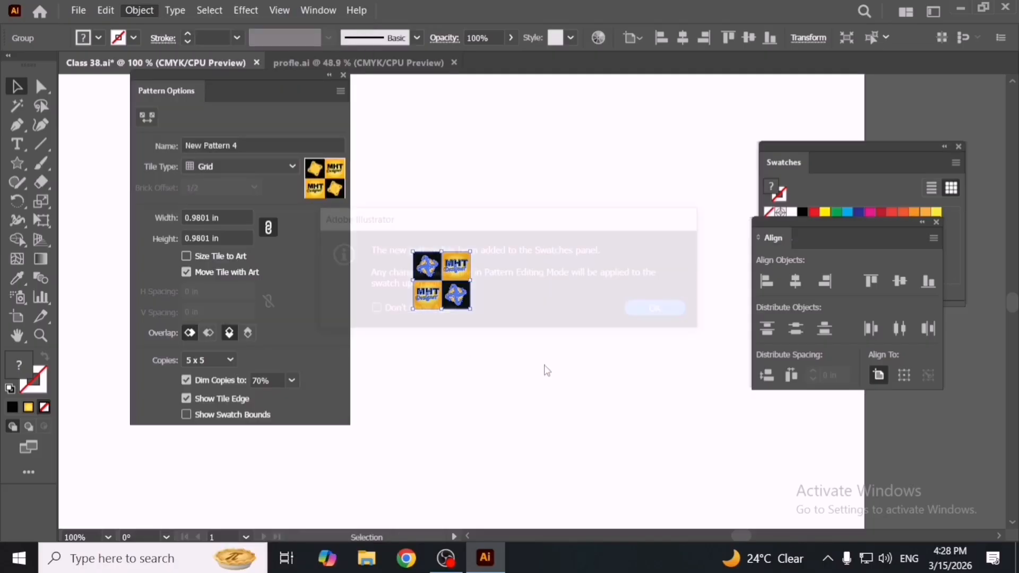
click(651, 317)
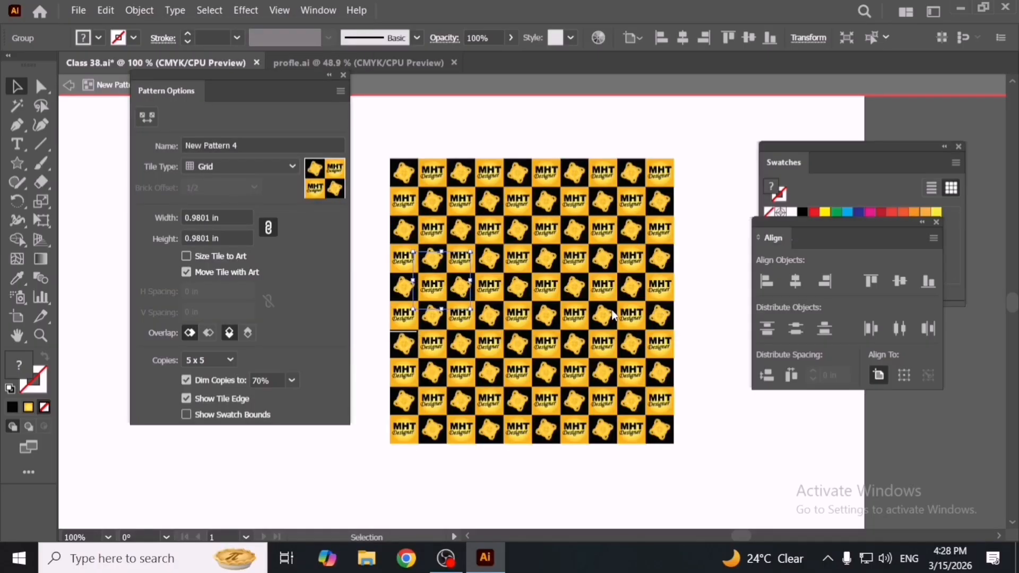
- Close the pattern options, leave pattern editing mode, and dismiss the alignment options
click(343, 75)
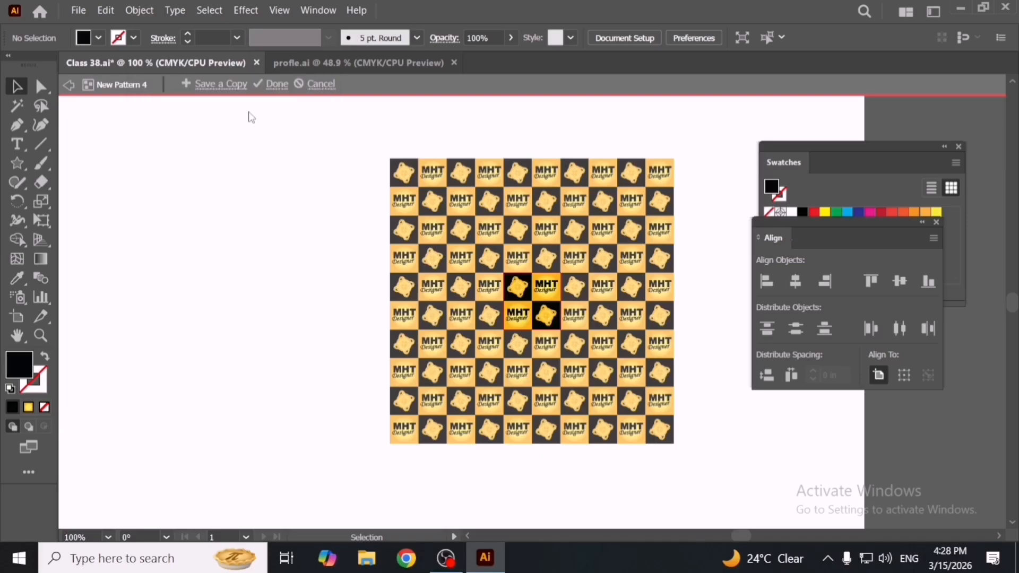
click(69, 85)
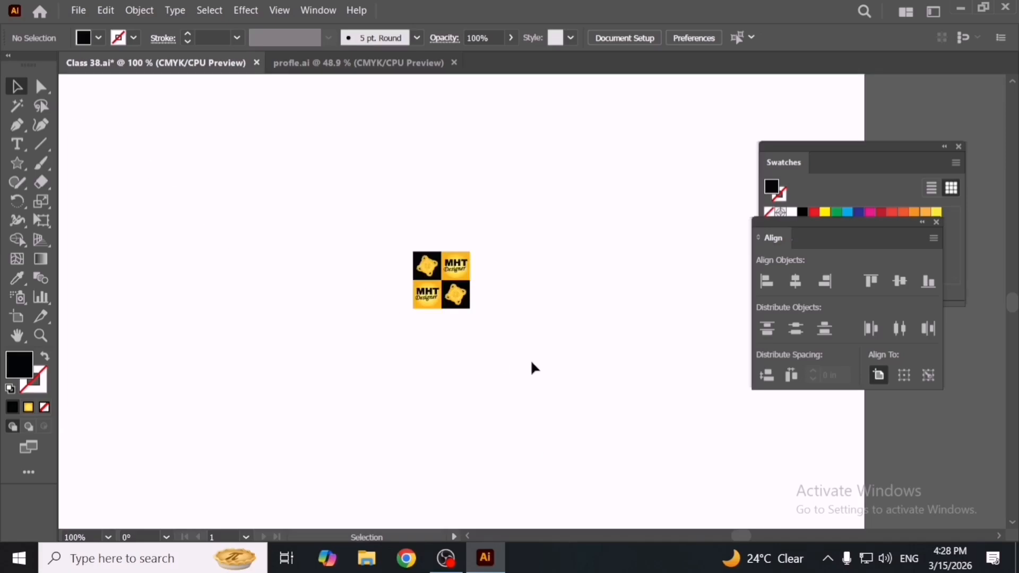
scroll(534, 367, down, 3)
click(937, 222)
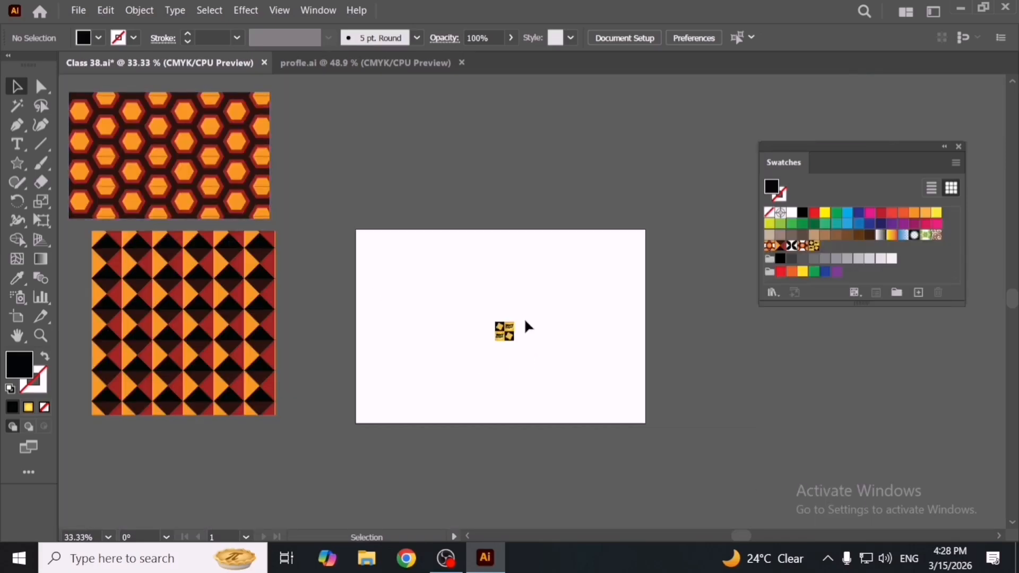
- Move the four-tile block above the artboard, then draw a rectangle covering the artboard and fill it with the MHT checkerboard pattern swatch
drag(504, 330, 454, 190)
click(325, 228)
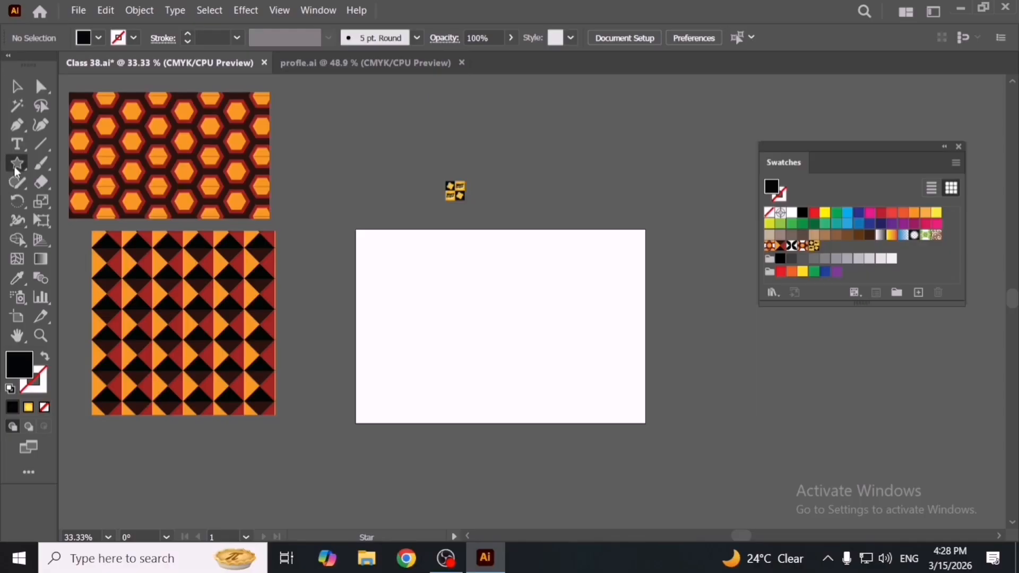
drag(18, 171, 79, 163)
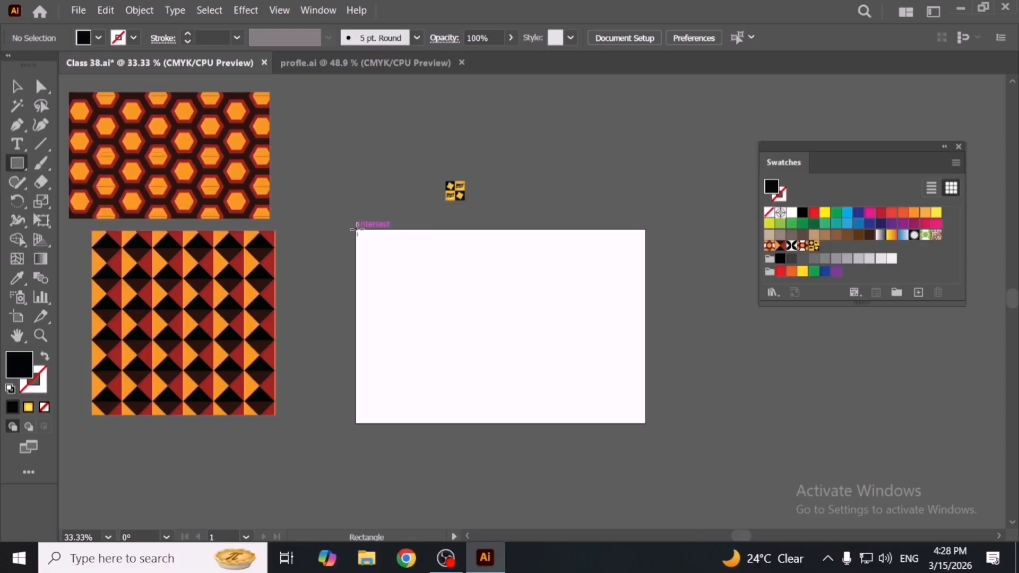
drag(357, 228, 645, 422)
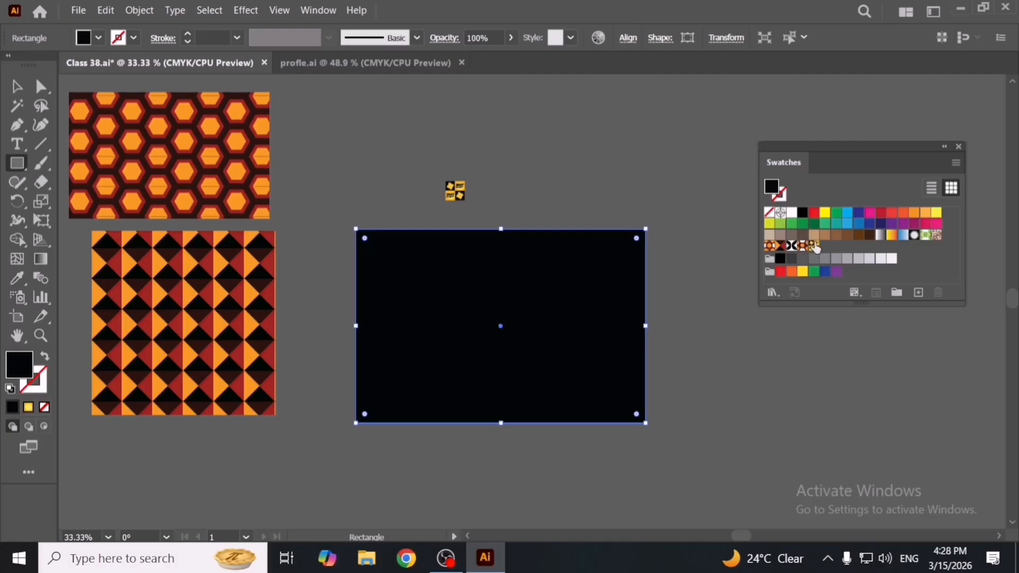
click(814, 246)
key(v)
click(382, 186)
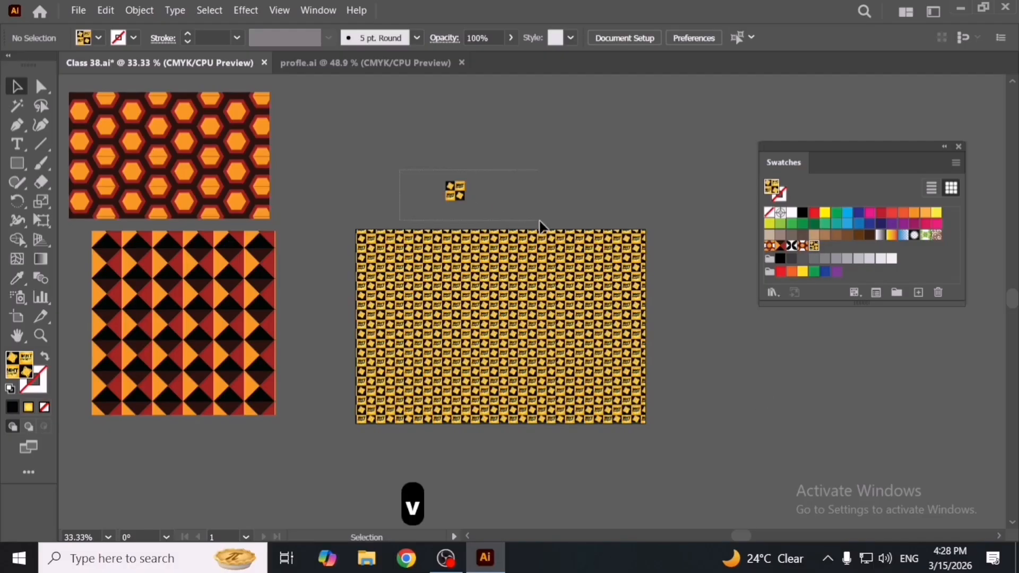
- Delete the pattern-filled rectangle from the artboard
drag(540, 222, 540, 222)
click(534, 299)
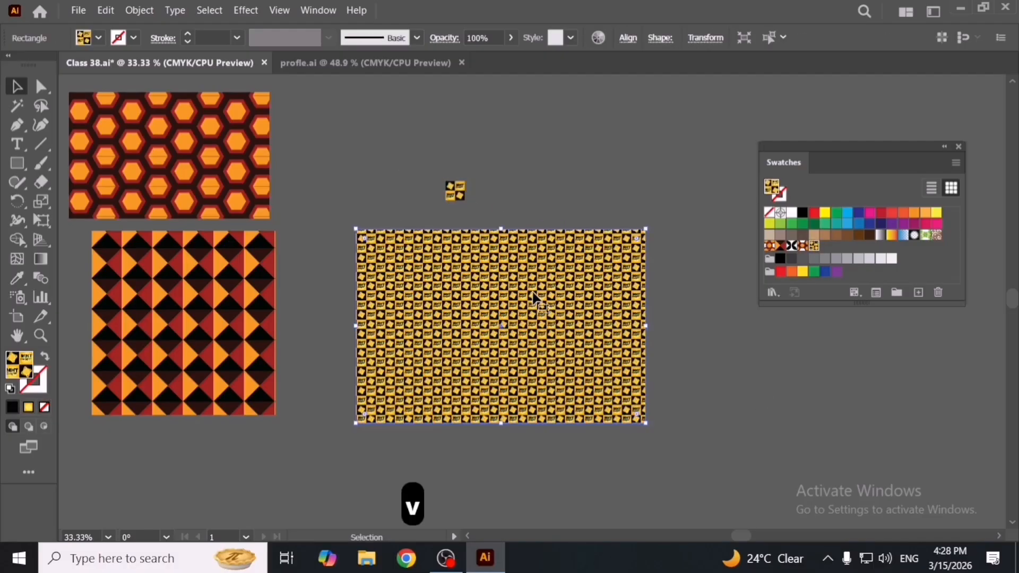
key(Delete)
- Scale the grouped four-tile block up proportionally so it sits in the artboard's upper-left area
click(463, 196)
drag(471, 202, 481, 326)
click(734, 320)
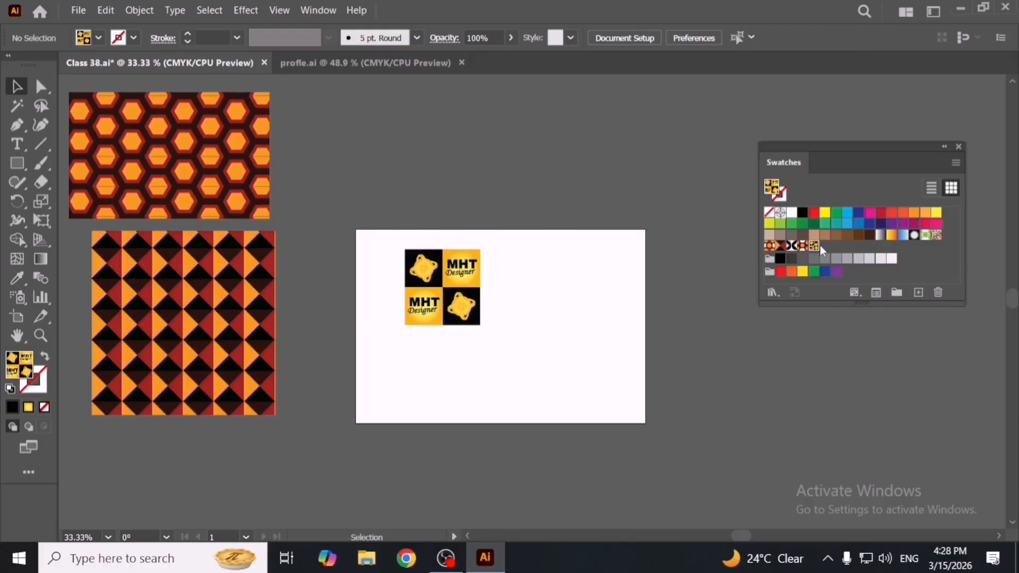
- Delete the MHT checkerboard swatch and add the enlarged four-tile block as a new pattern swatch
click(938, 292)
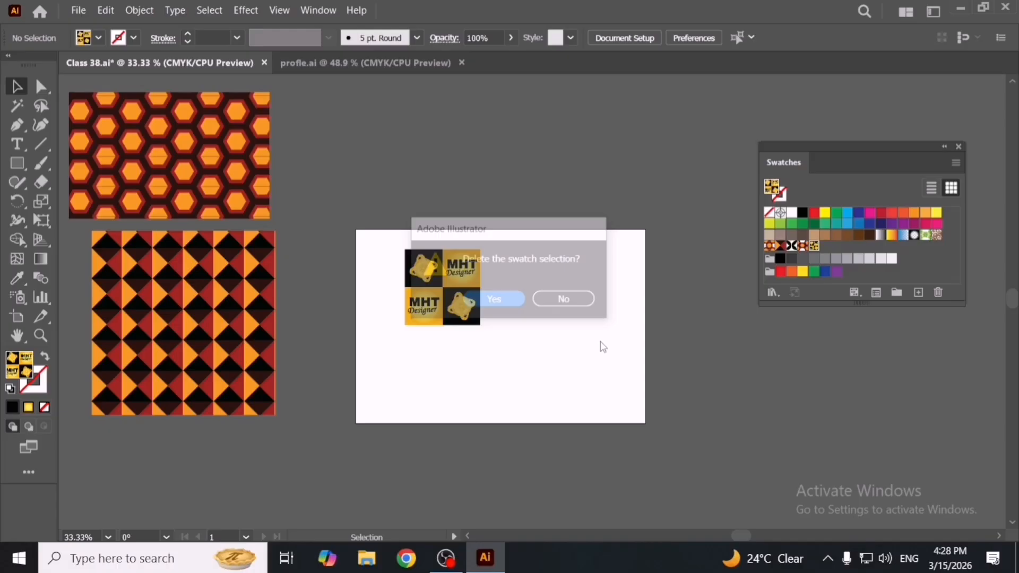
click(520, 299)
drag(508, 348, 504, 342)
drag(473, 313, 834, 246)
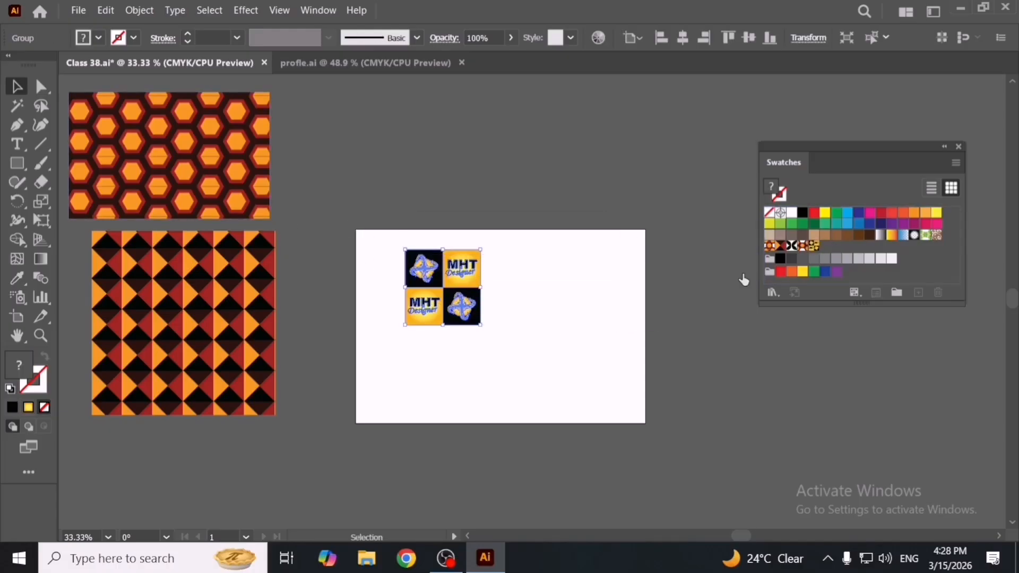
click(550, 377)
- Move the enlarged four-tile block off the artboard to the empty area above it and deselect it
click(459, 313)
drag(460, 313, 471, 164)
click(437, 275)
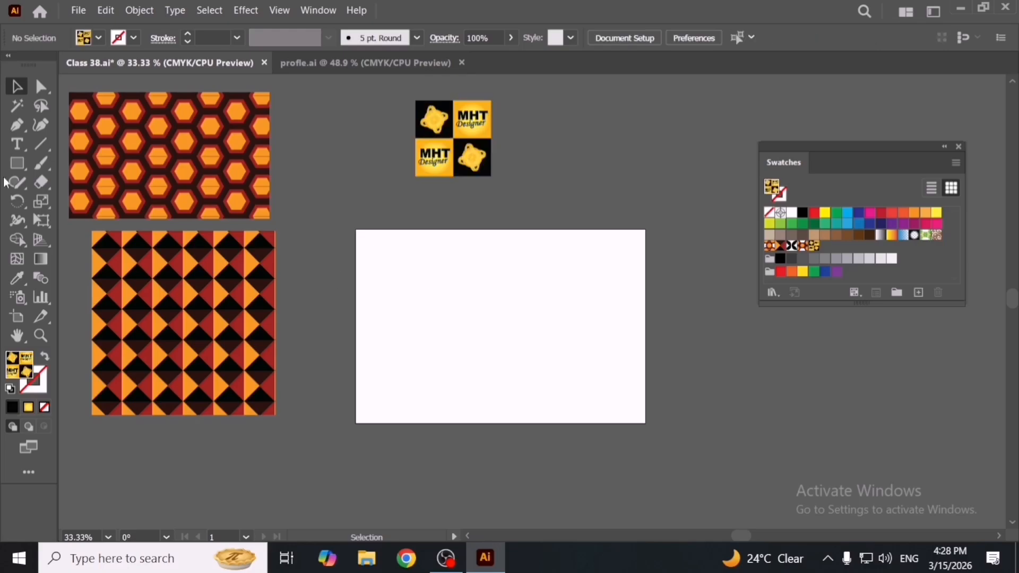
- Draw a rectangle covering the whole artboard and fill it with the new large-tile MHT checkerboard swatch
key(m)
drag(357, 230, 662, 407)
click(814, 247)
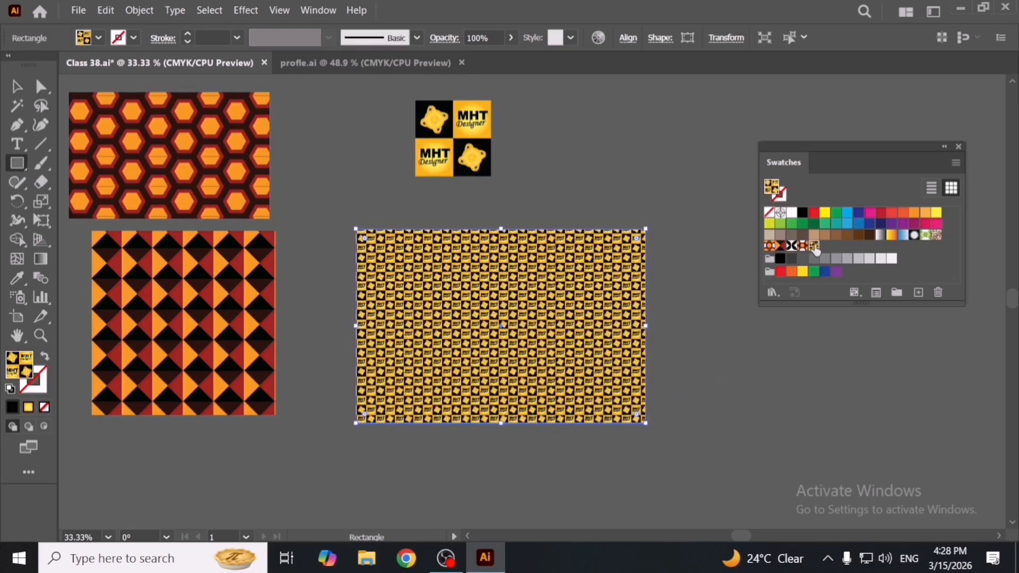
key(v)
click(729, 399)
- Switch to full-screen view and delete the loose four-tile block above the filled artboard
key(f)
key(f)
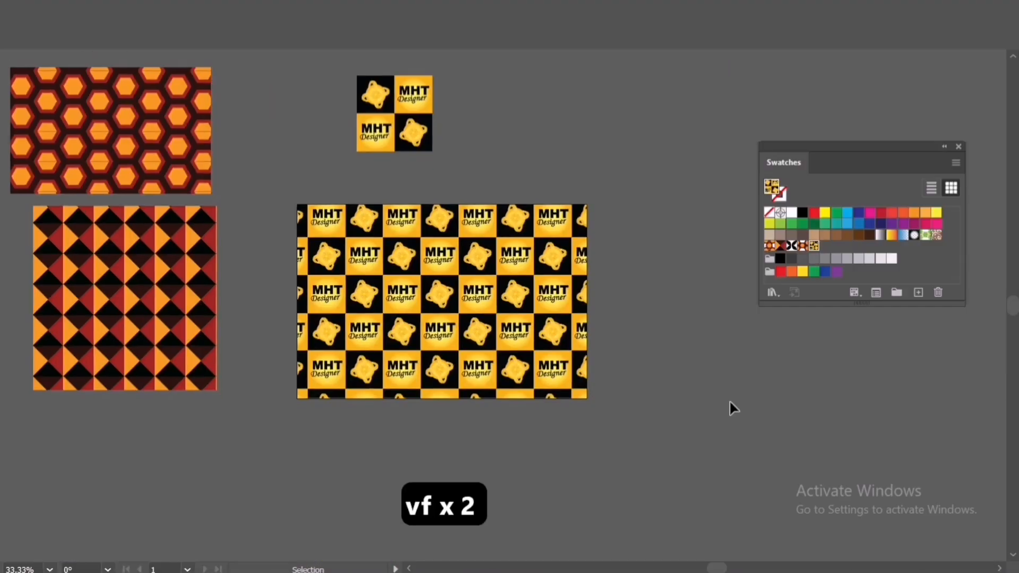
key(space)
drag(498, 394, 721, 487)
drag(610, 129, 685, 199)
key(Delete)
- Arrange the samples in a two-by-two layout, with the black petal pattern above the MHT checkerboard and the geometric and hexagon patterns beside them
key(space)
drag(527, 244, 615, 209)
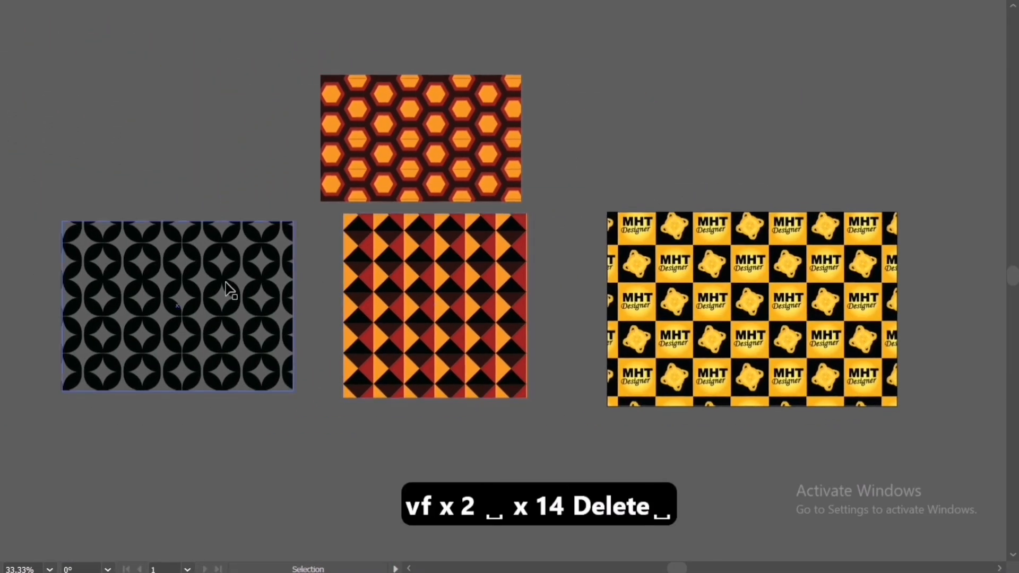
drag(228, 290, 790, 95)
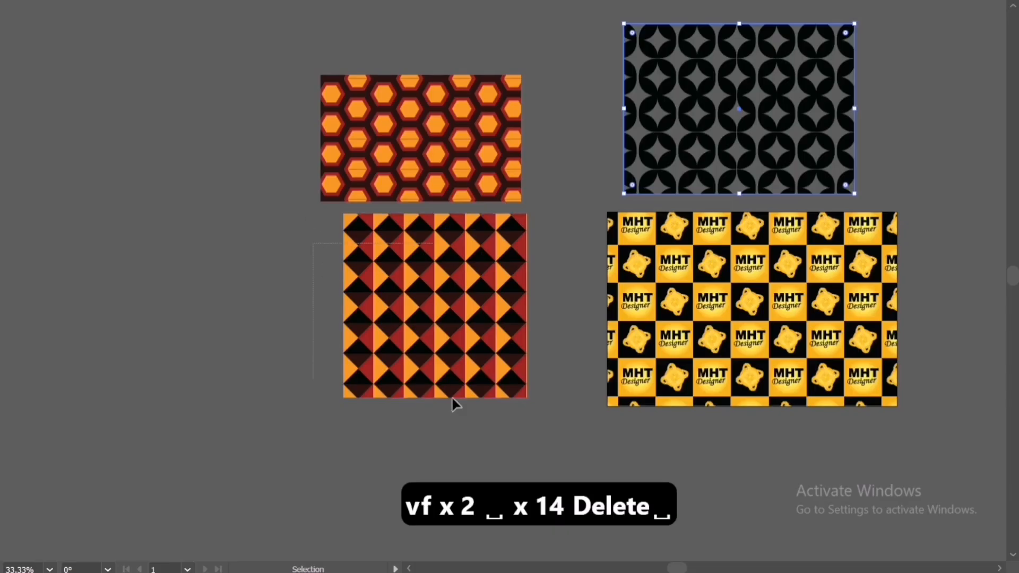
drag(452, 399, 493, 410)
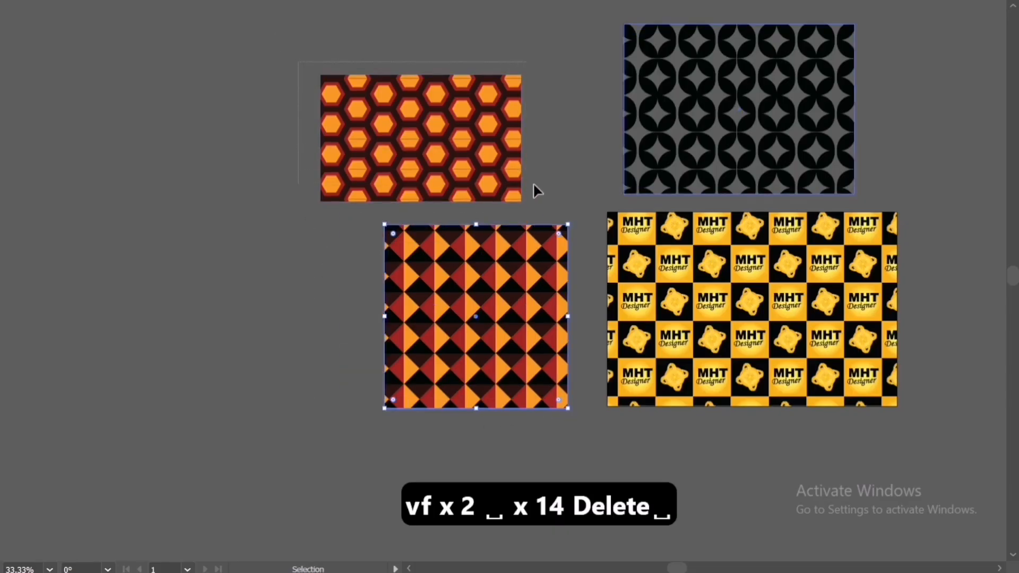
drag(517, 183, 568, 176)
click(586, 267)
- Zoom in on the four pattern samples and nudge the black petal pattern slightly down toward the MHT checkerboard
key(space)
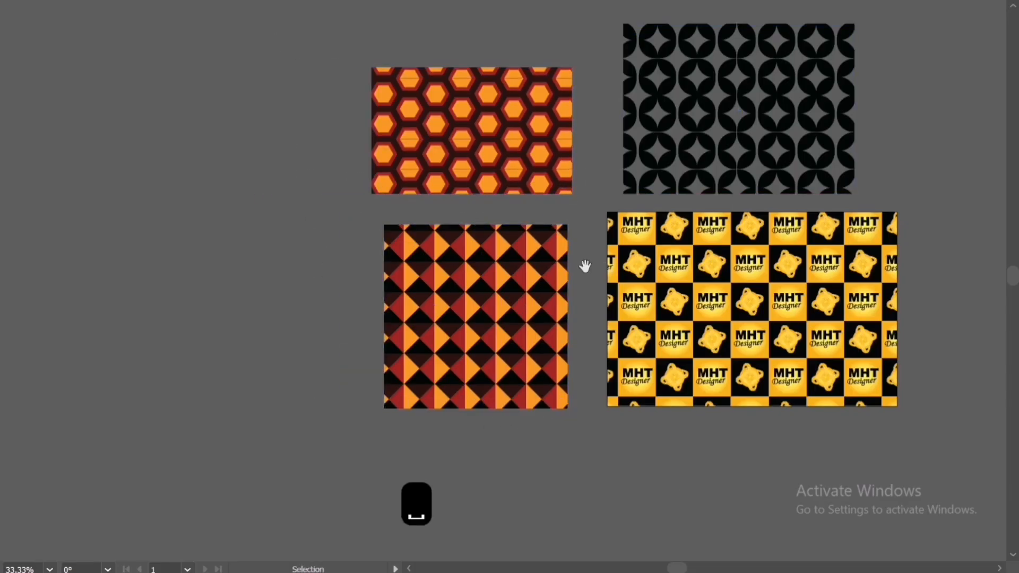
drag(584, 265, 439, 291)
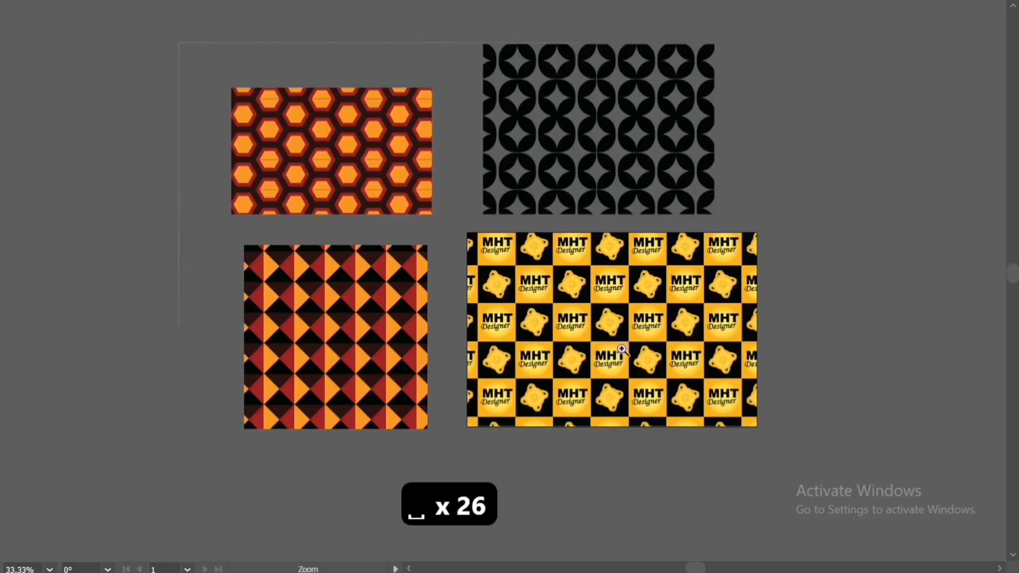
drag(772, 436, 778, 444)
mouse_move(636, 344)
mouse_down()
mouse_move(640, 334)
mouse_move(641, 346)
mouse_up()
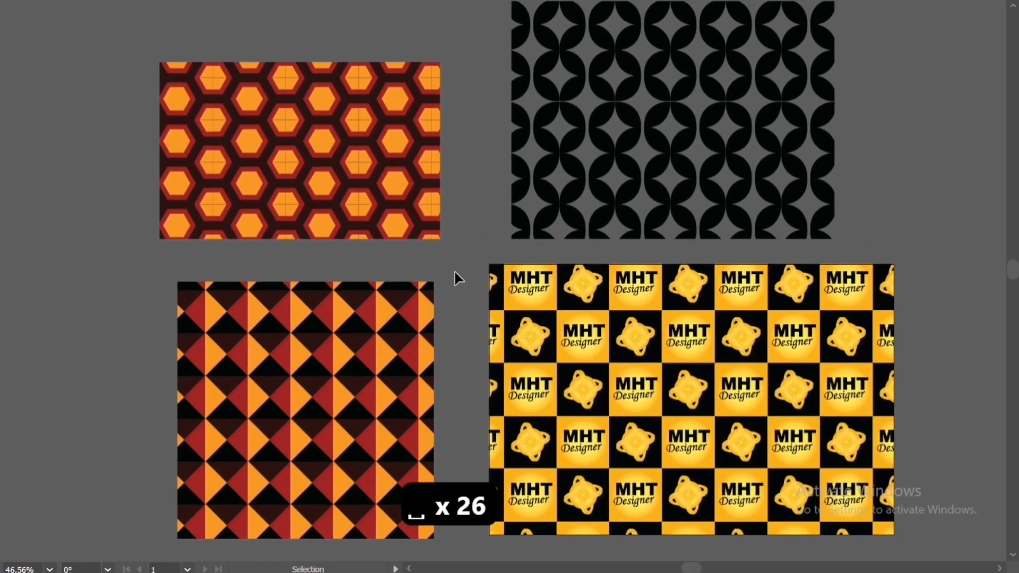
drag(556, 150, 556, 158)
click(459, 177)
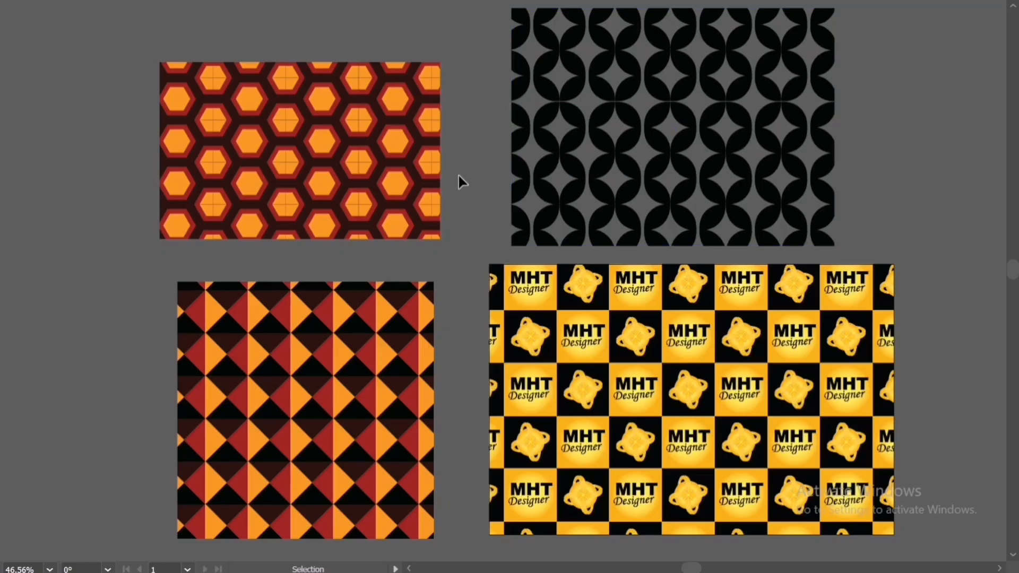